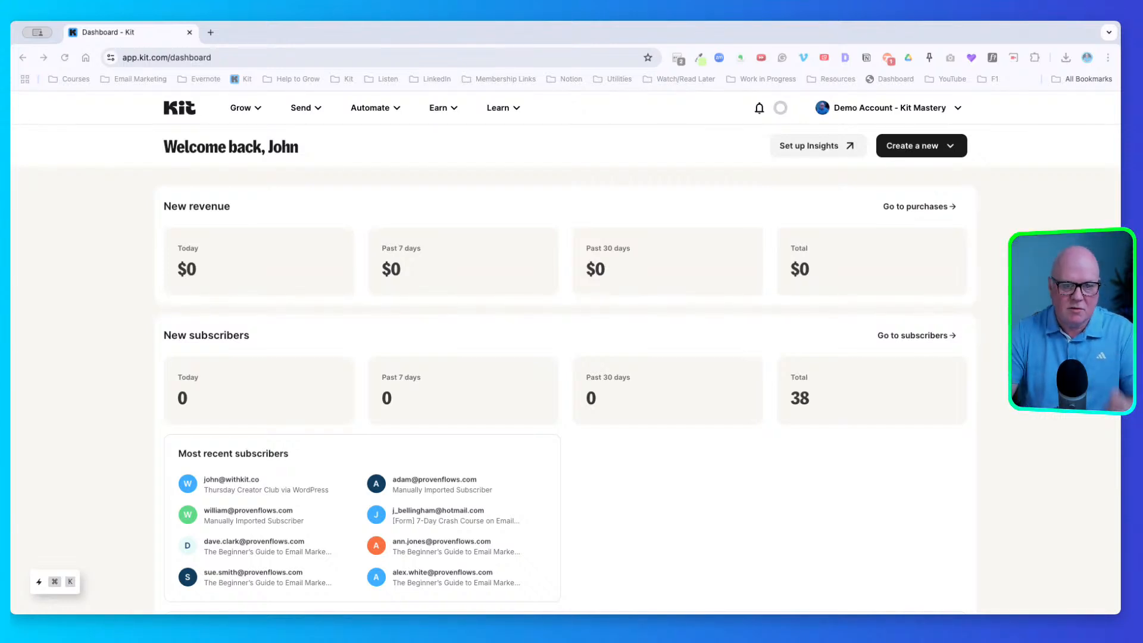
Load canva.com in a new tab and start a blank A4 portrait Document design
key("super+t")
type("canva")
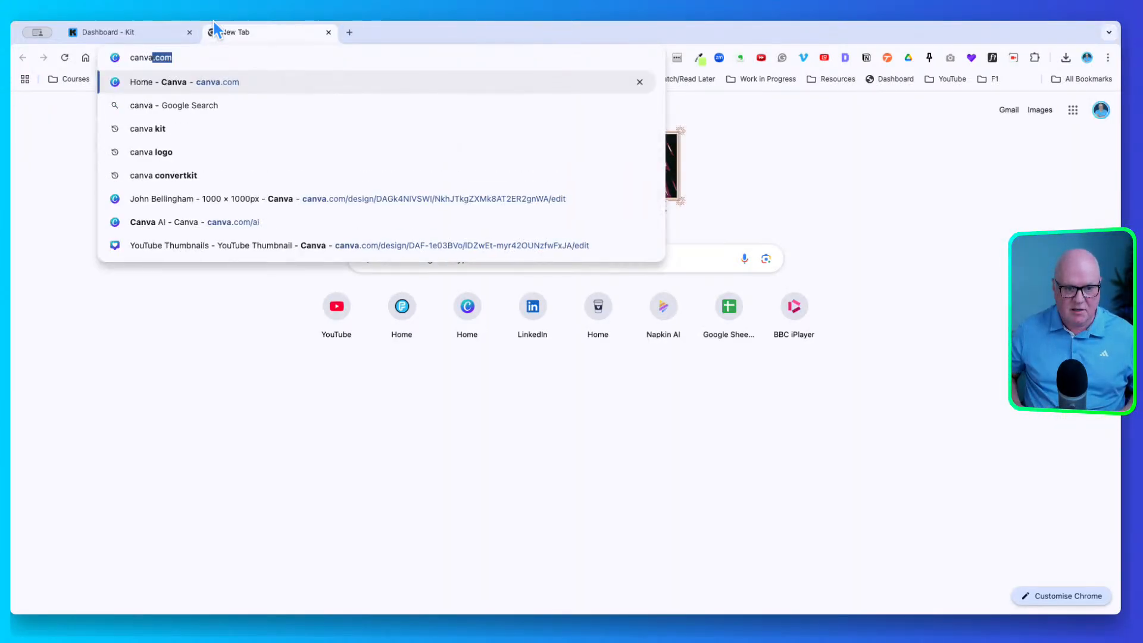
key("Return")
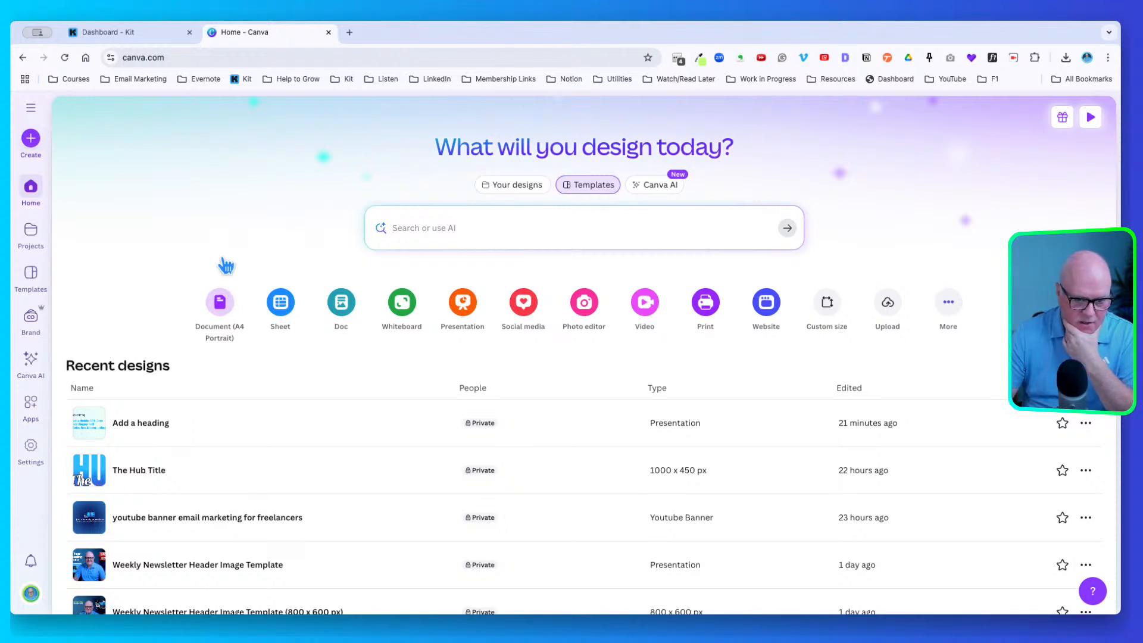
left_click(225, 297)
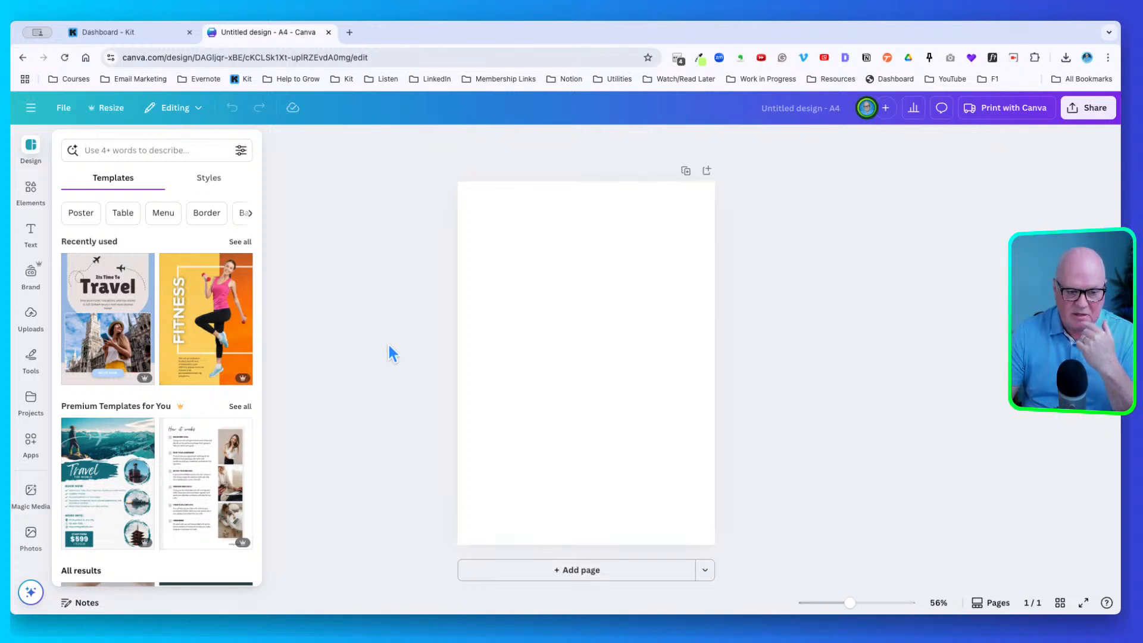
Apply the Its Time To Travel template, add a second page, and search templates for 'health'
left_click(119, 315)
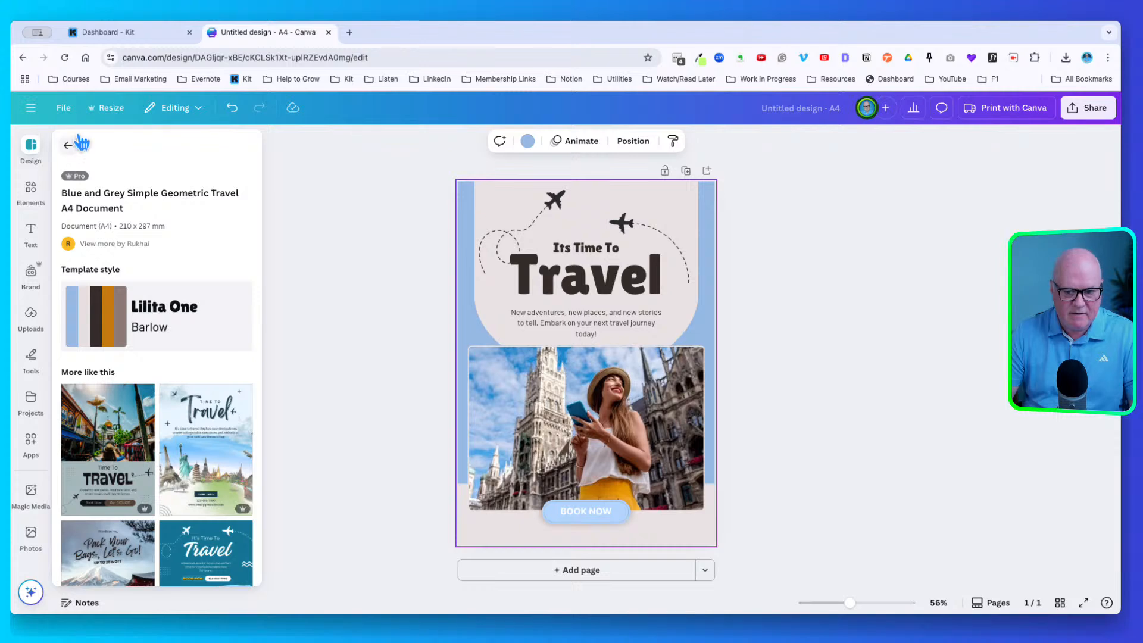
left_click(523, 567)
left_click(31, 145)
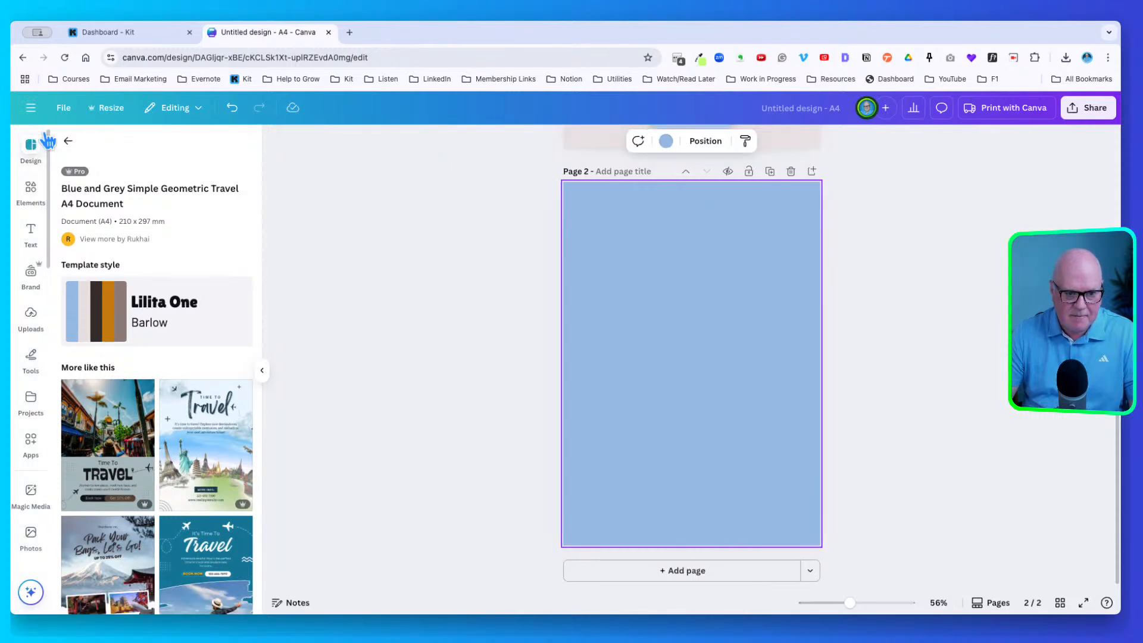
left_click(68, 144)
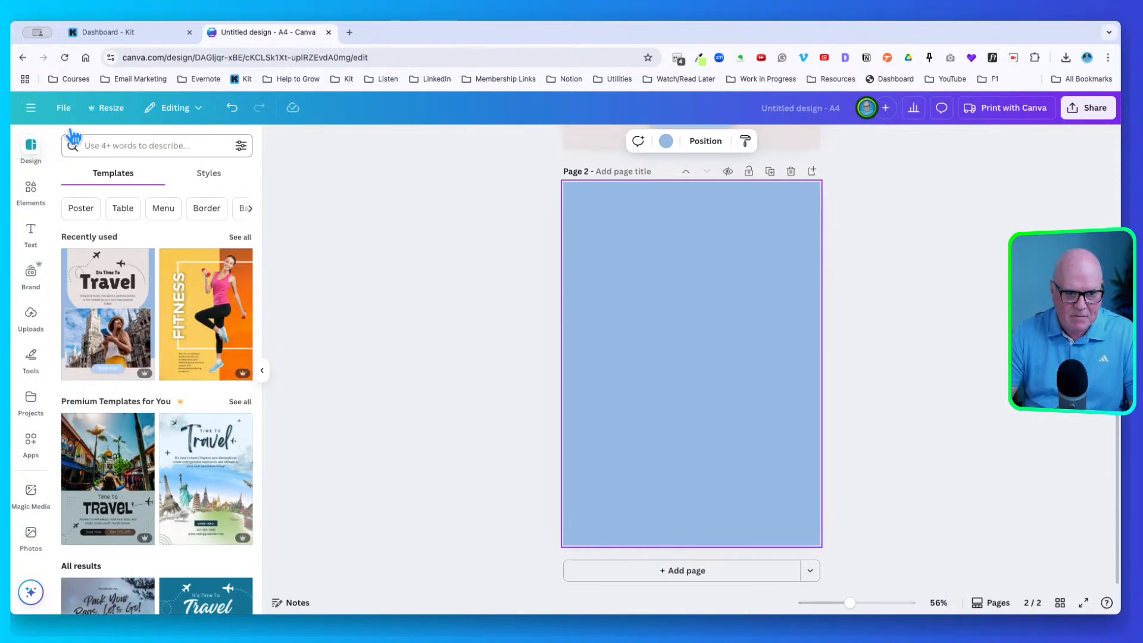
left_click(115, 138)
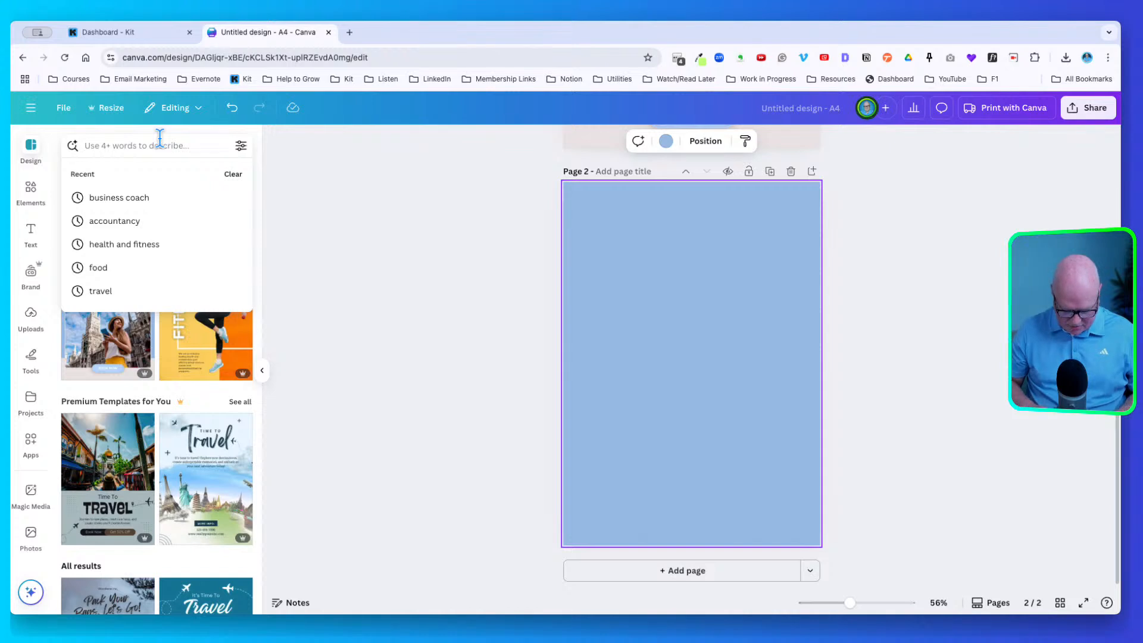
type("health")
key("Return")
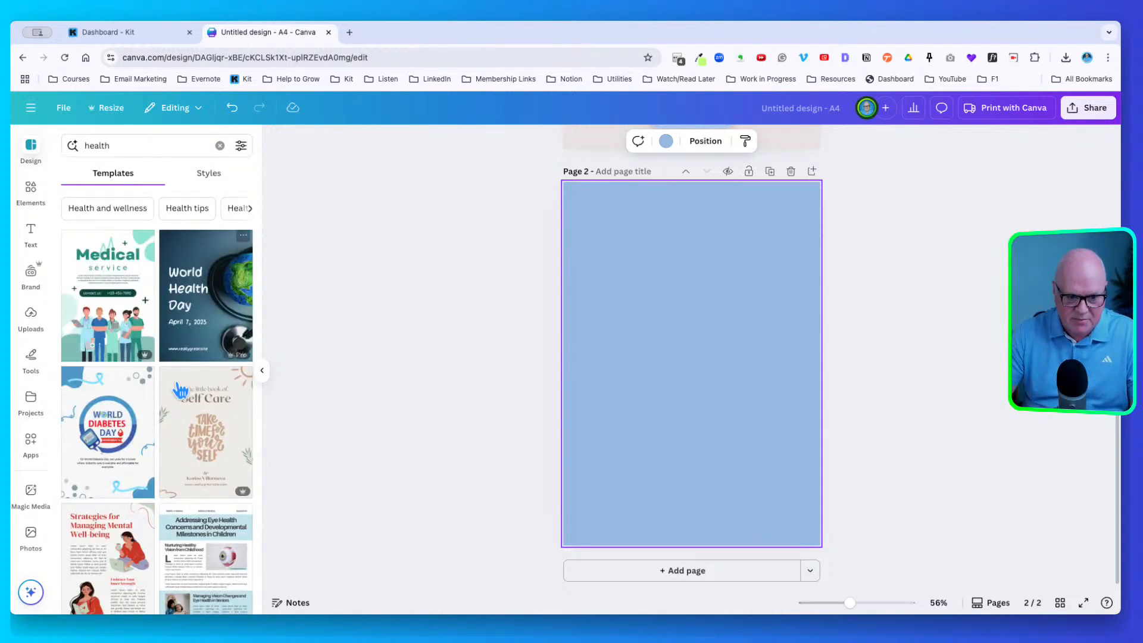
Apply the Medicine Project template to page 2, then delete that trial page
scroll(178, 390, "down", 5)
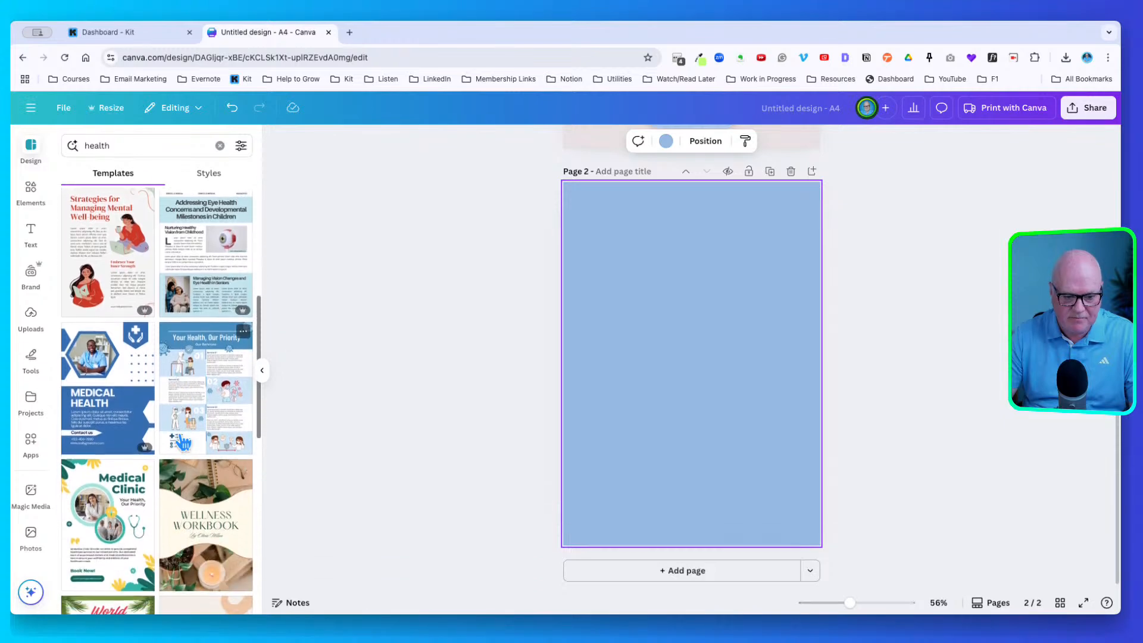
scroll(181, 442, "down", 5)
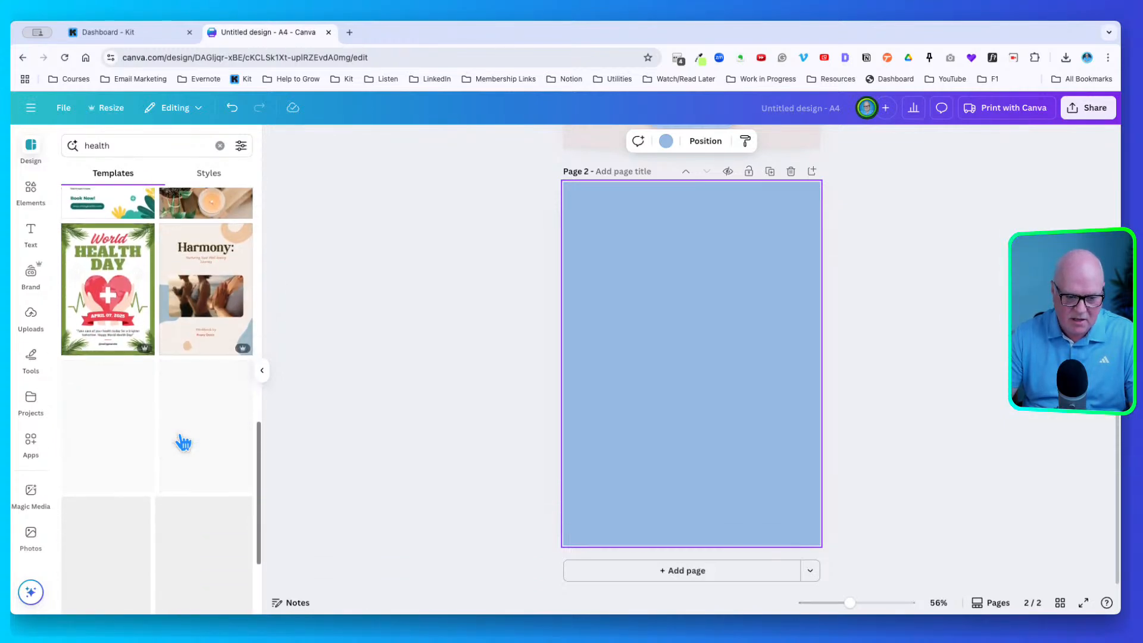
scroll(179, 443, "down", 1)
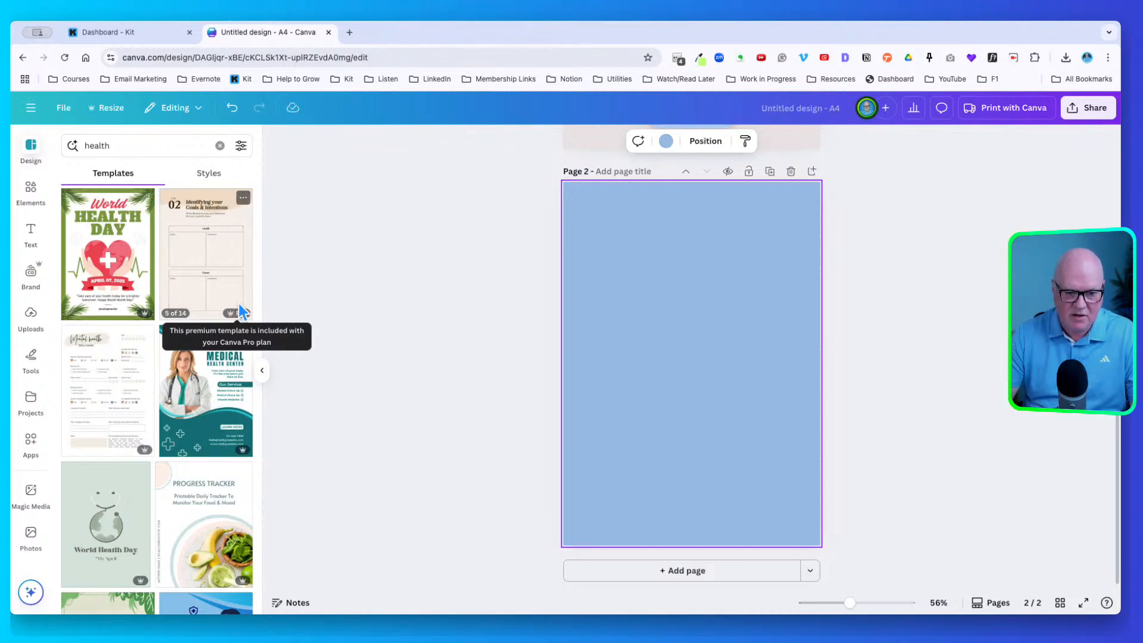
scroll(237, 403, "down", 2)
scroll(237, 403, "down", 4)
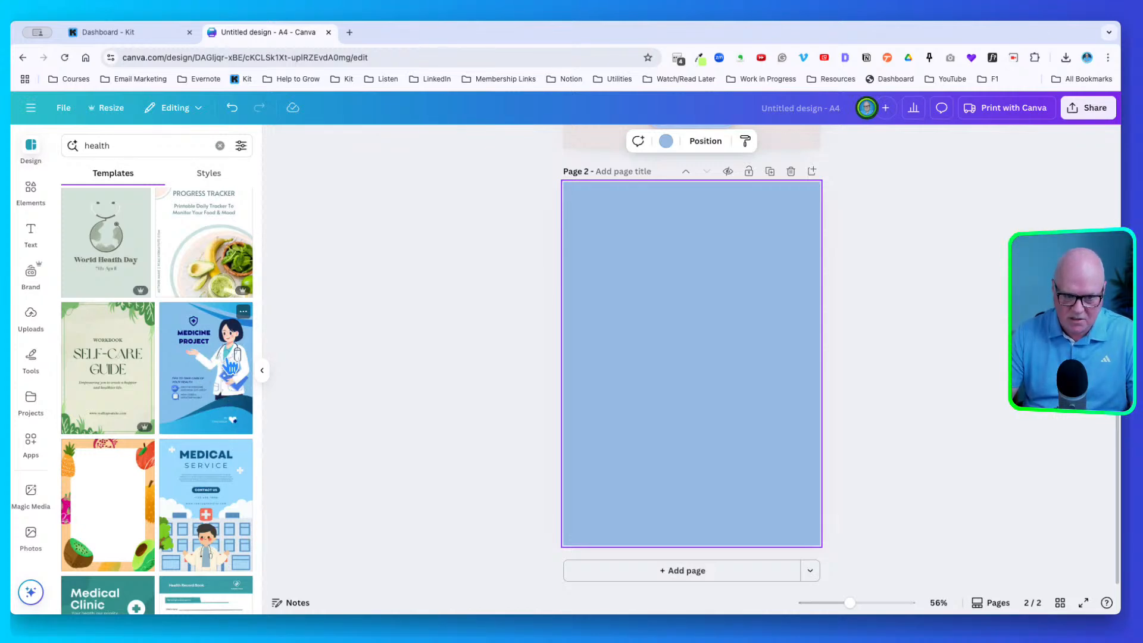
left_click(213, 356)
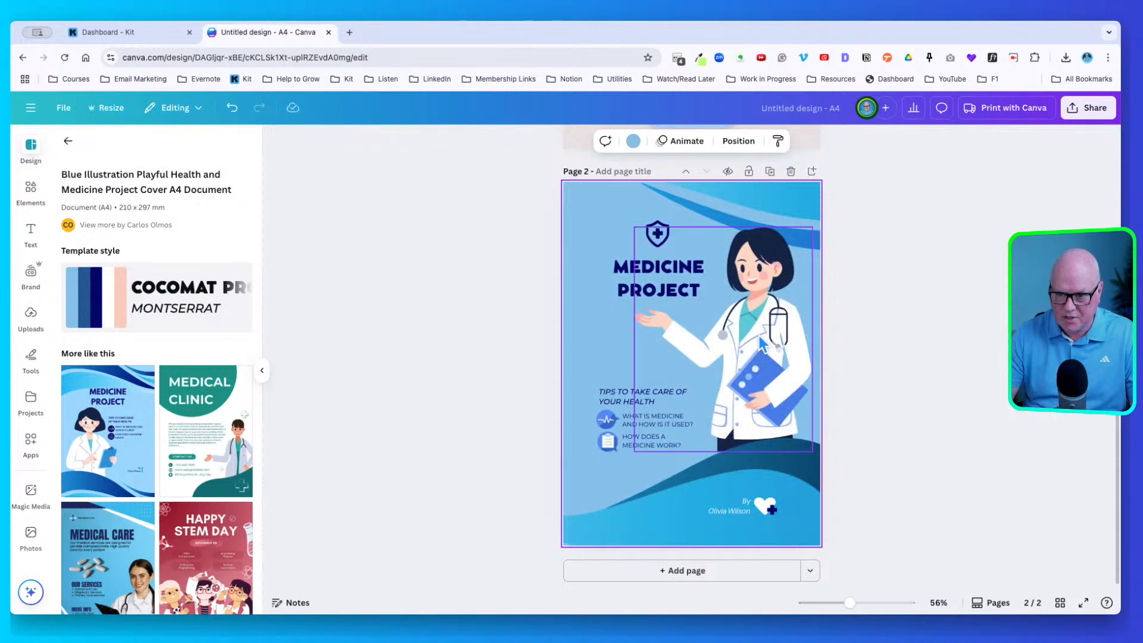
scroll(673, 387, "up", 6)
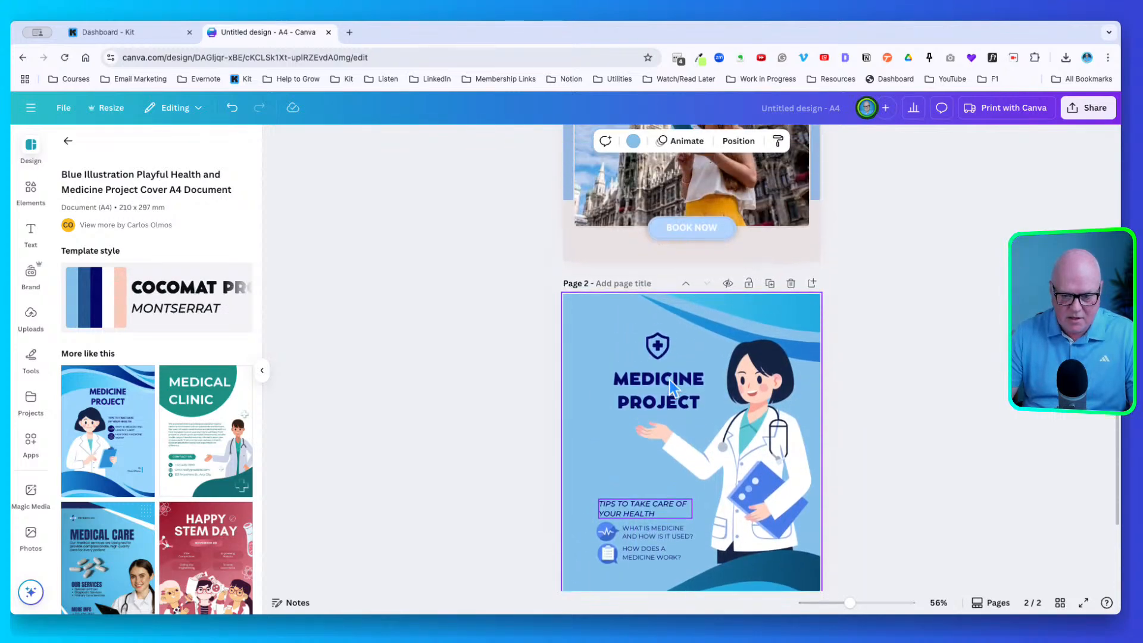
scroll(672, 387, "down", 4)
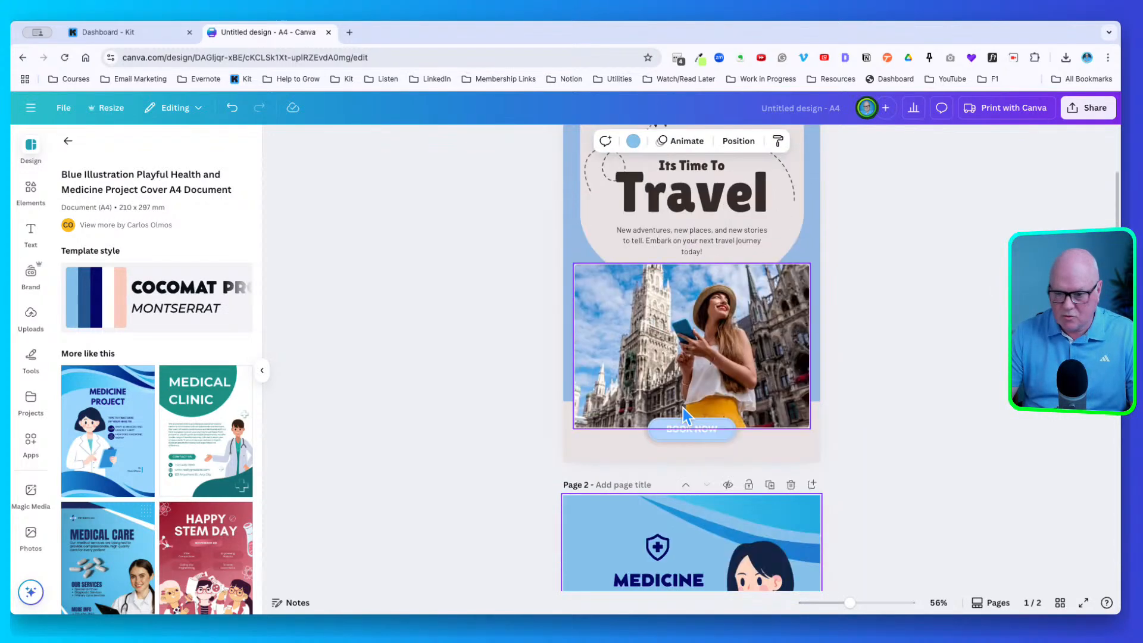
left_click(791, 331)
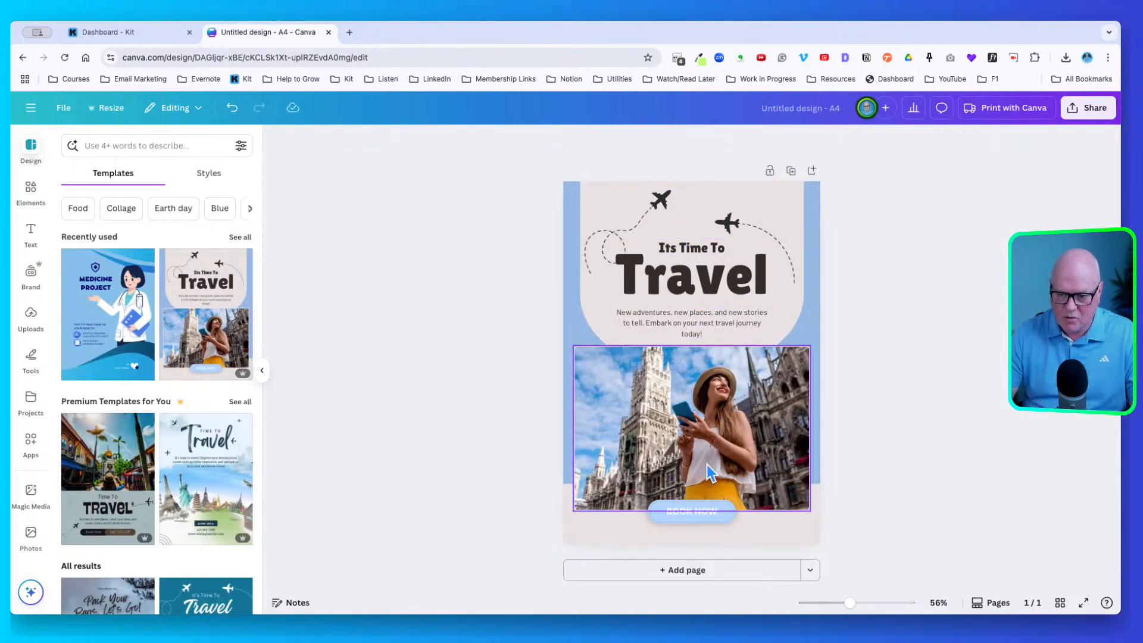
Delete the BOOK NOW button and 'Its Time To' heading, moving 'Travel' up
left_click(695, 510)
key("Delete")
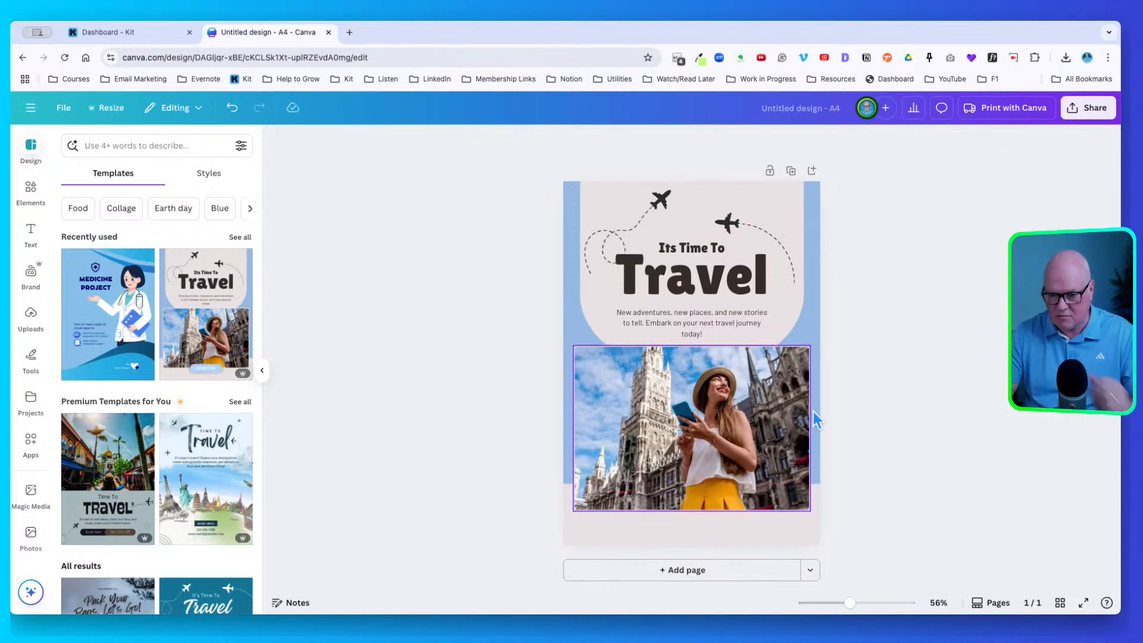
left_click(687, 244)
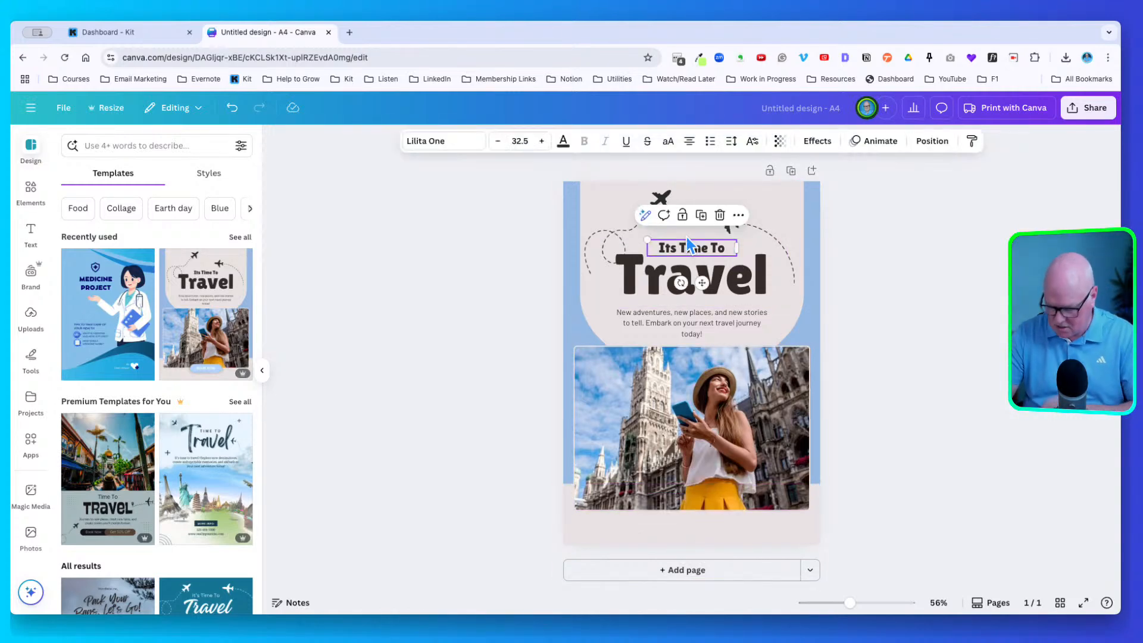
key("Delete")
left_click_drag(690, 260, 691, 231)
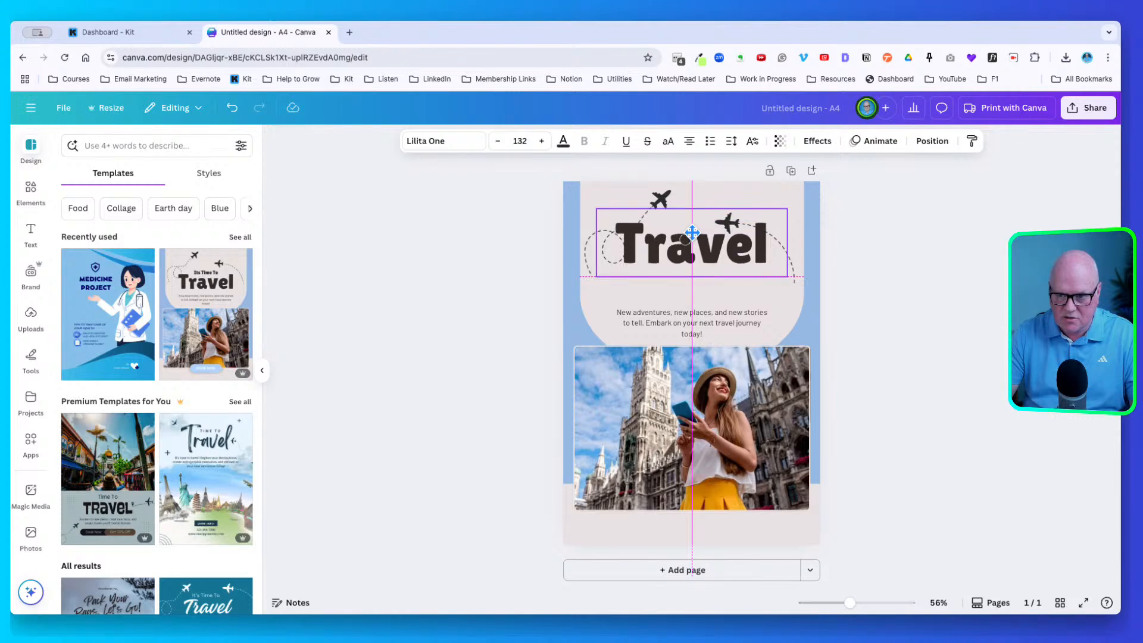
Add a bold, coral-red, enlarged 'as a Solopreneur' heading below 'Travel'
left_click(34, 229)
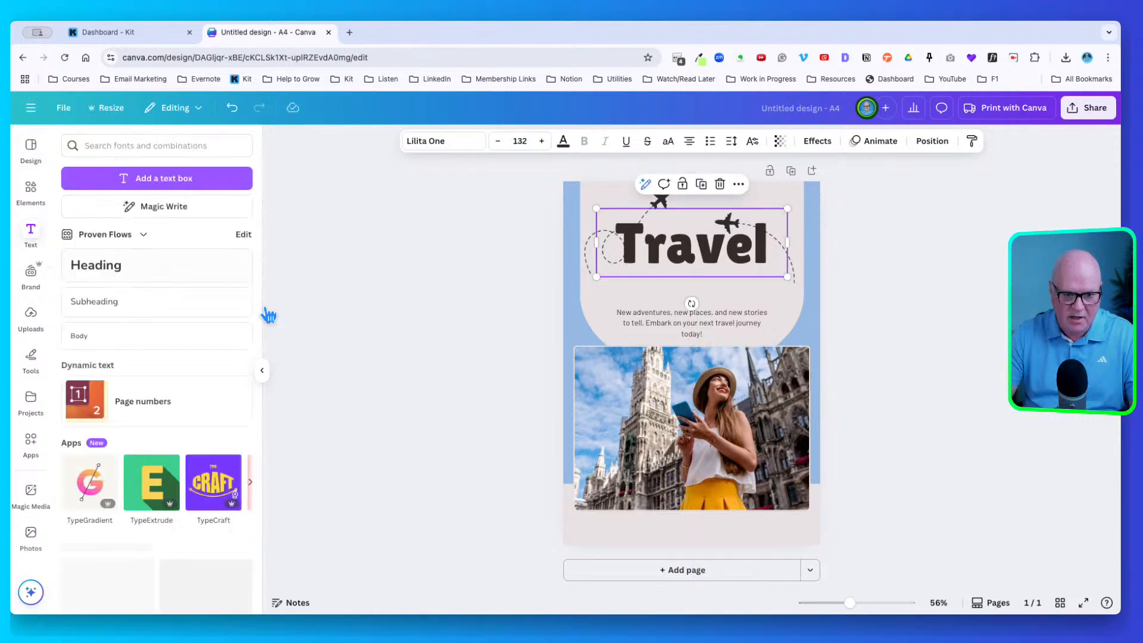
left_click(149, 271)
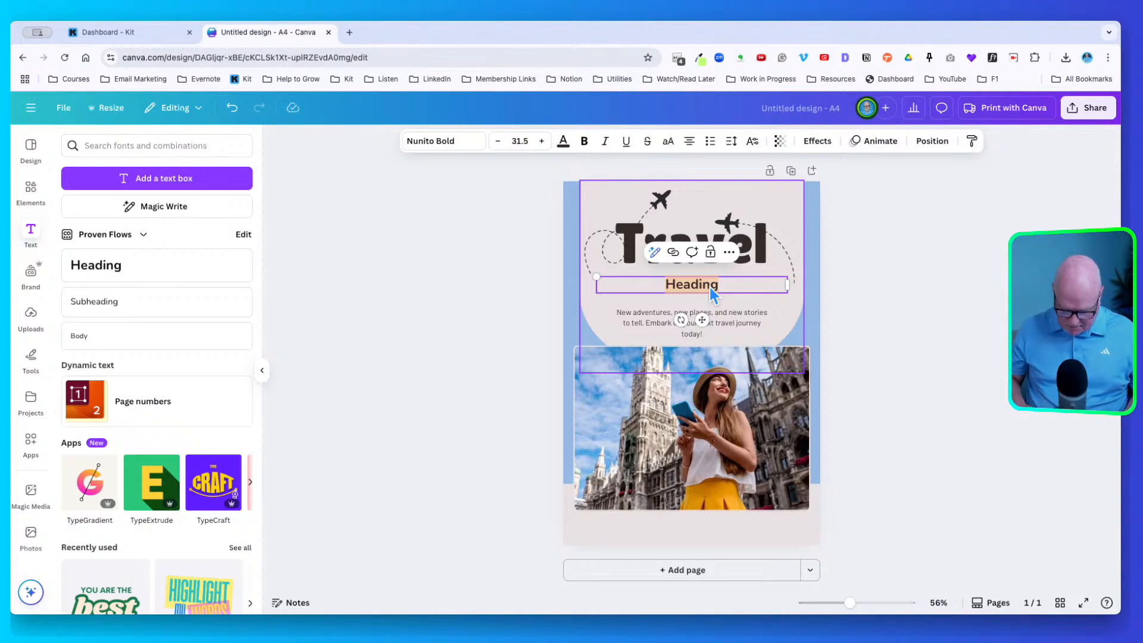
type("as a ")
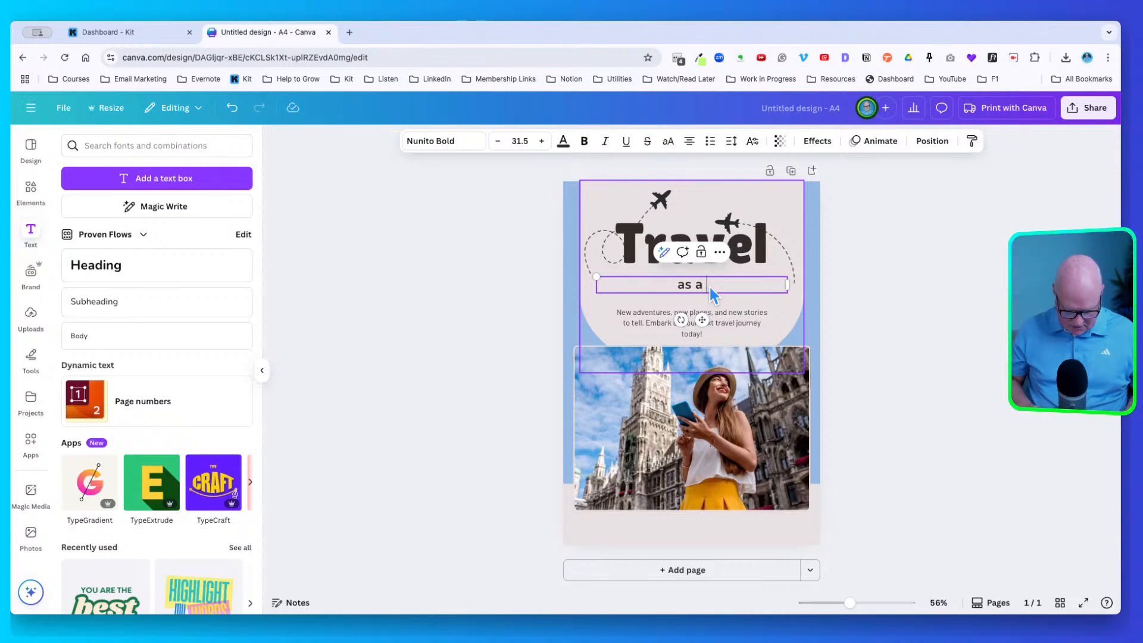
type("Solopren")
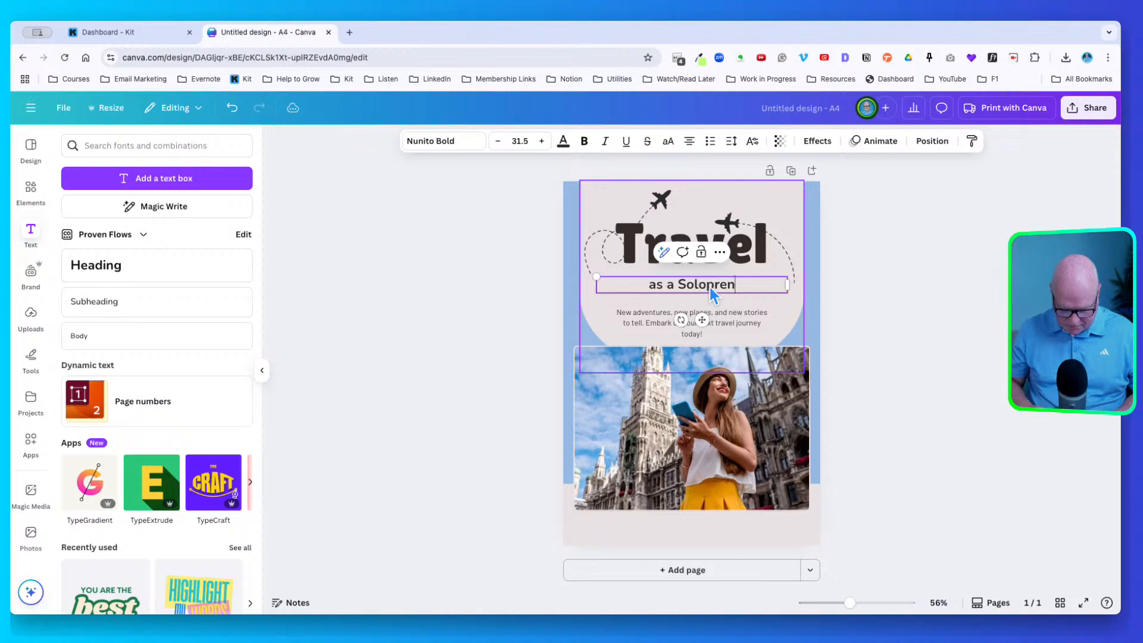
type("eur")
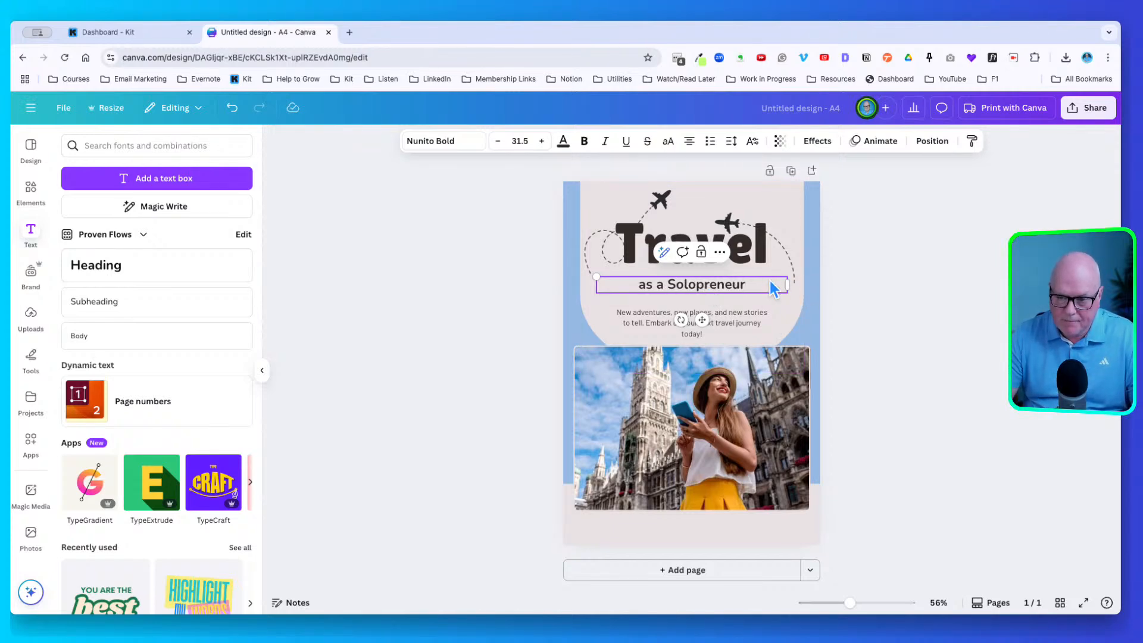
left_click_drag(745, 284, 637, 285)
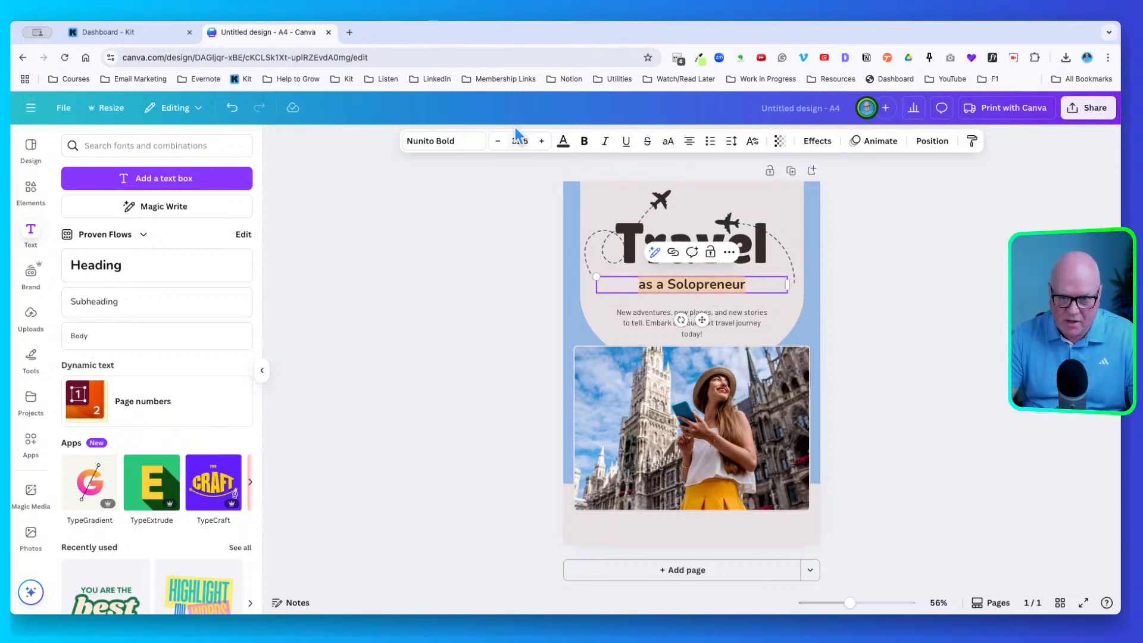
left_click(563, 141)
left_click(206, 344)
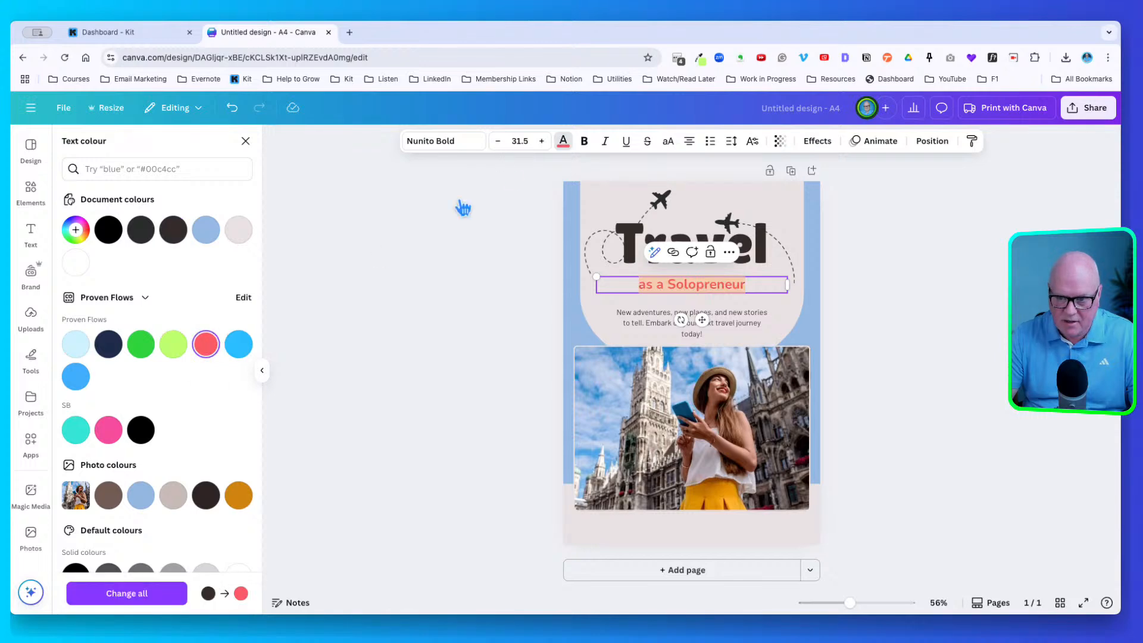
left_click(584, 140)
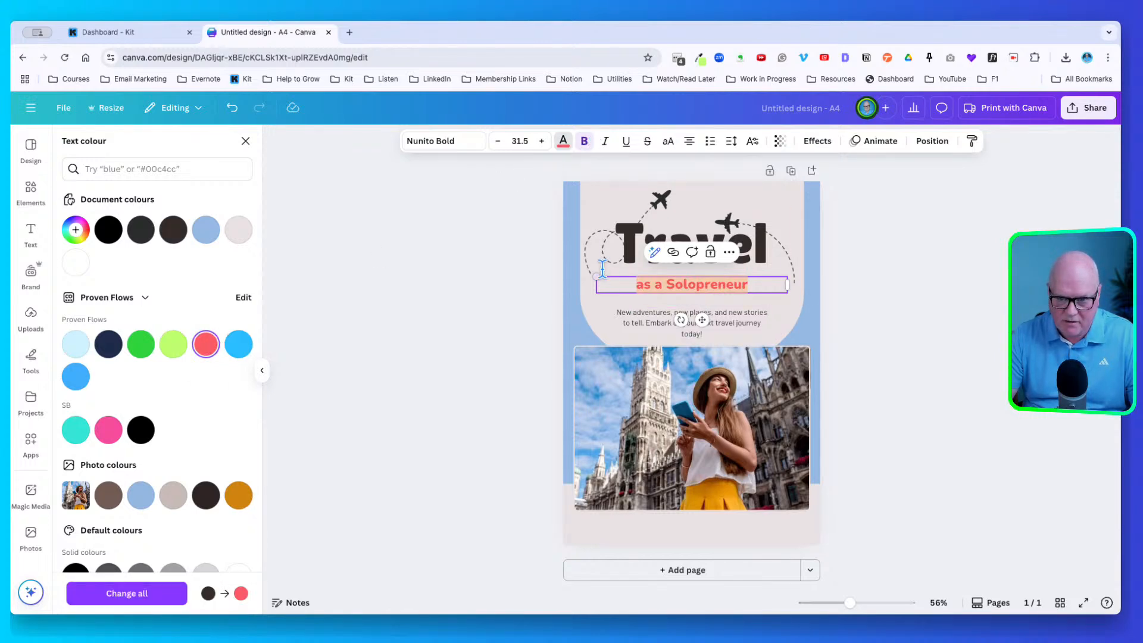
left_click_drag(597, 275, 562, 274)
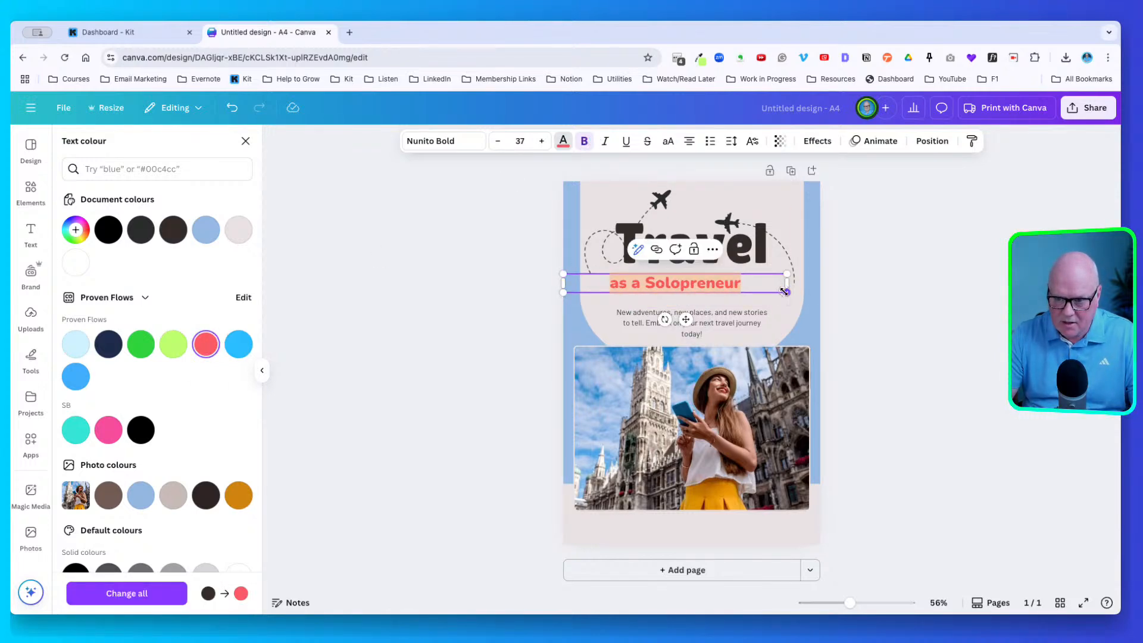
left_click_drag(785, 292, 820, 295)
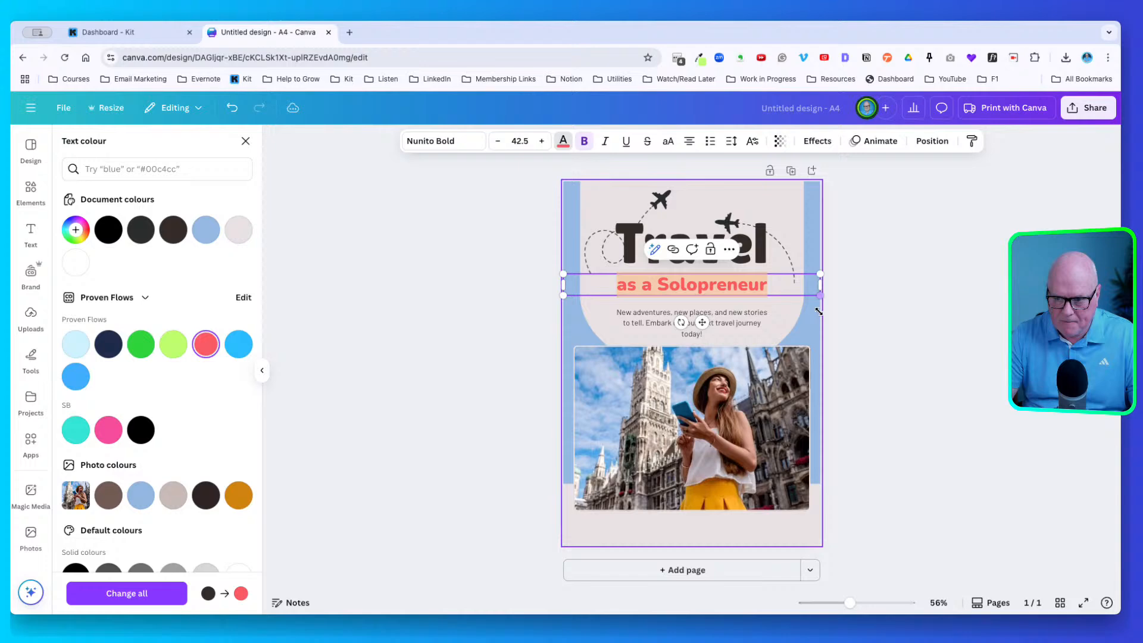
left_click(919, 399)
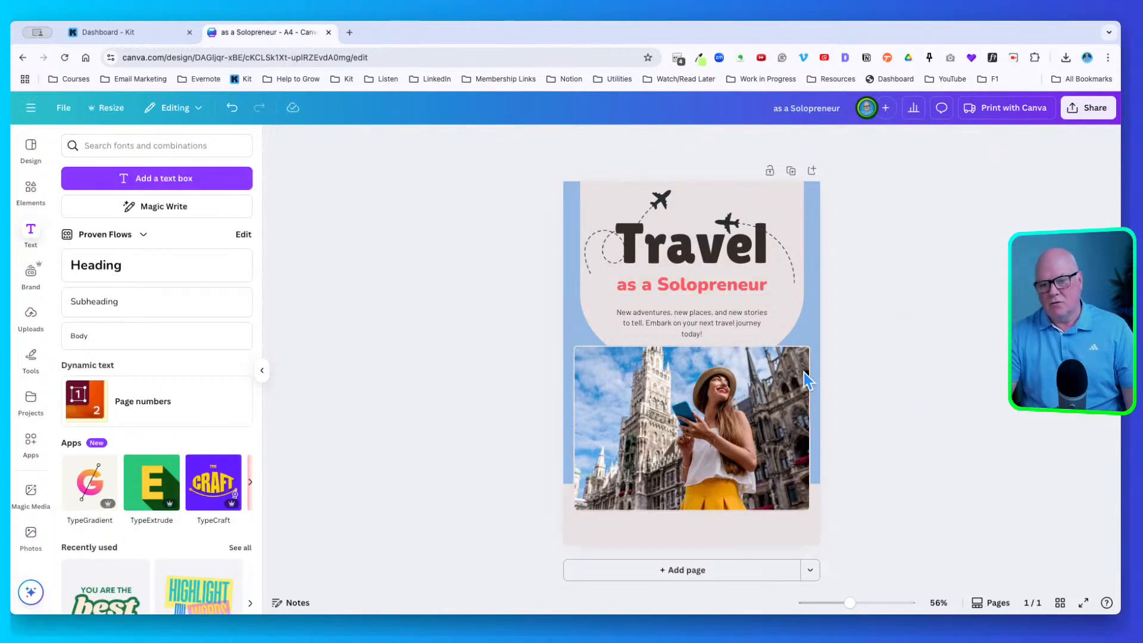
Fill the bottom box with the brand coral red and add a blank second page
left_click(580, 529)
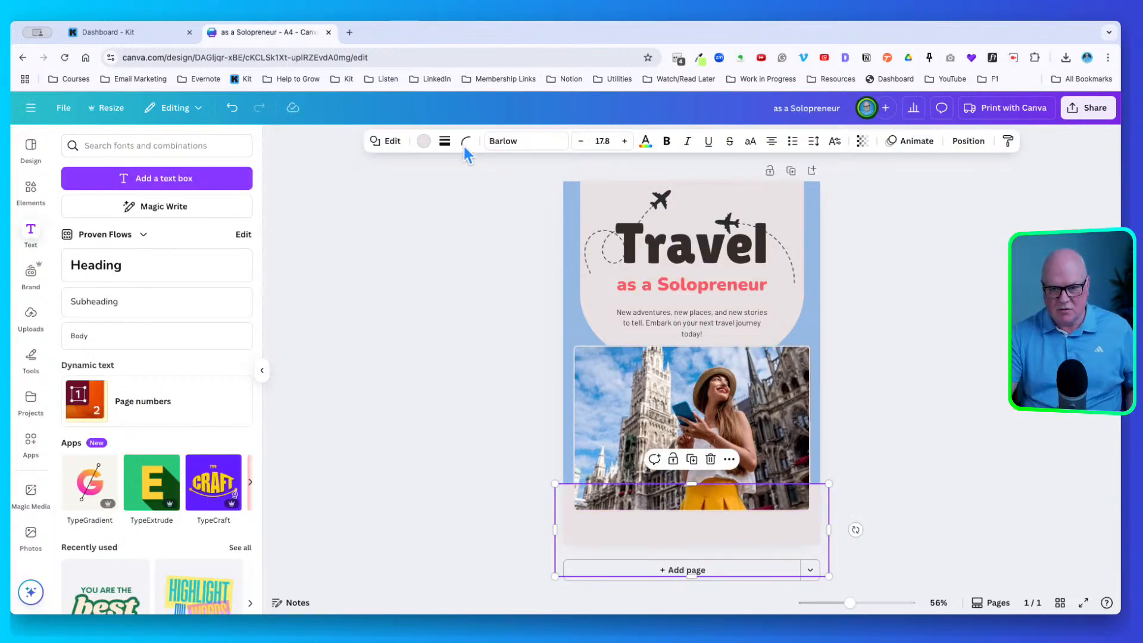
left_click(423, 141)
left_click(205, 344)
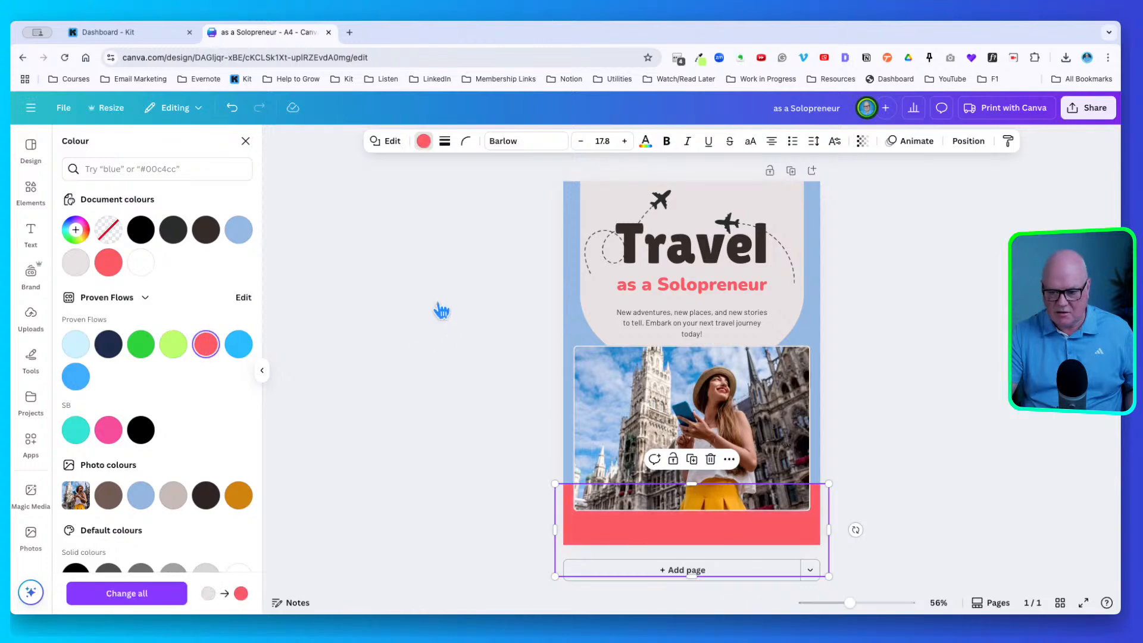
key("Escape")
key("Escape")
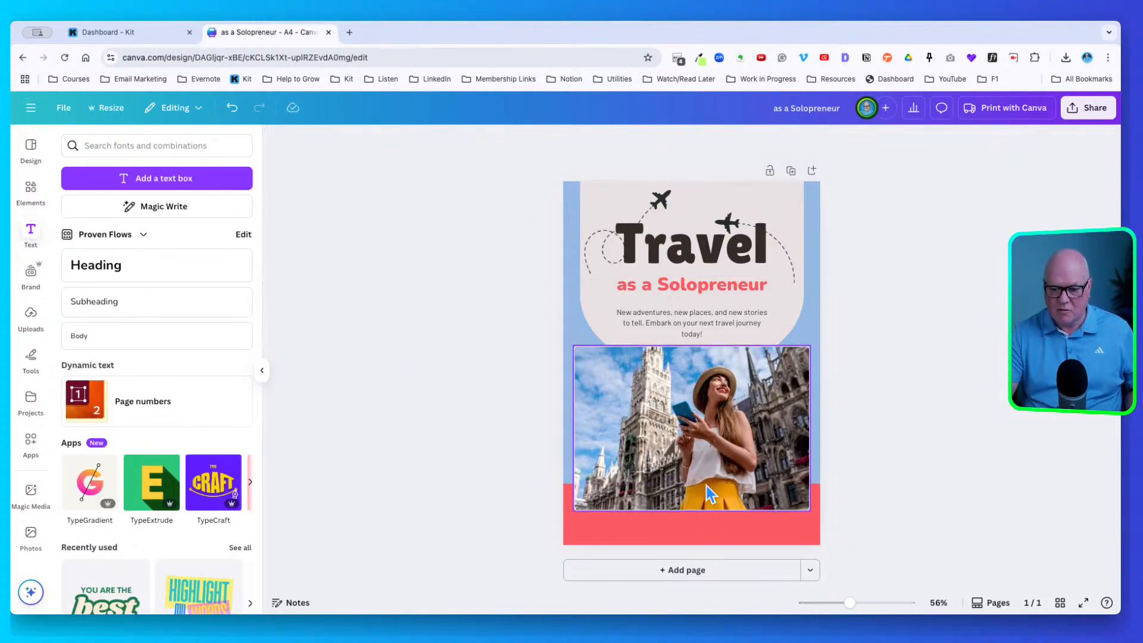
left_click(711, 568)
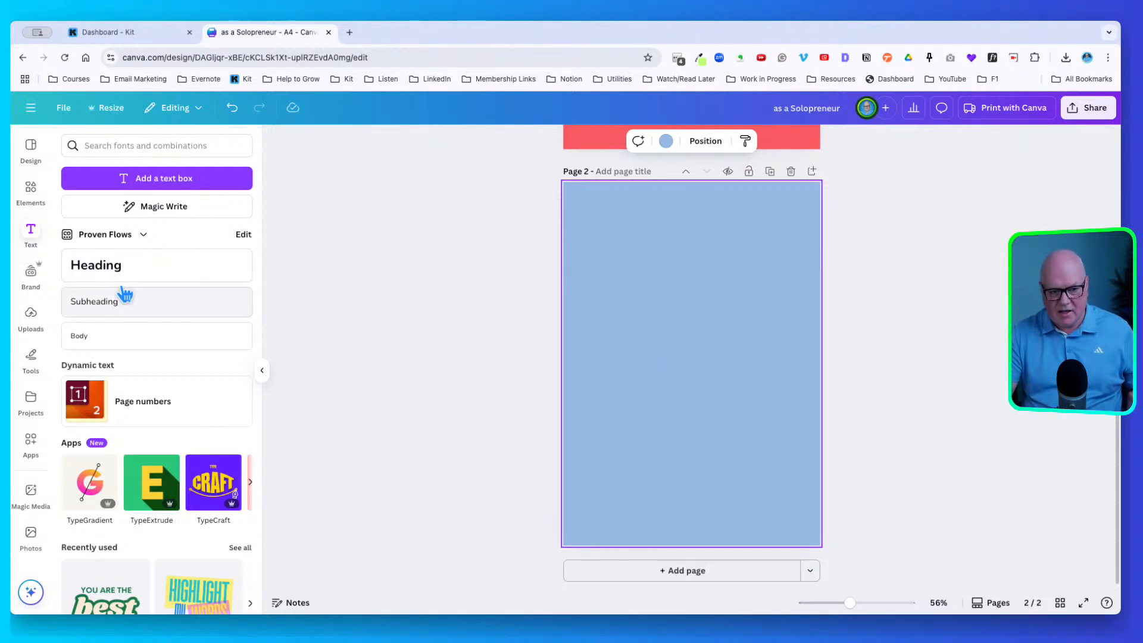
Place placeholder Heading and Subheading boxes top-left on page 2, left-aligning the subheading
left_click(115, 262)
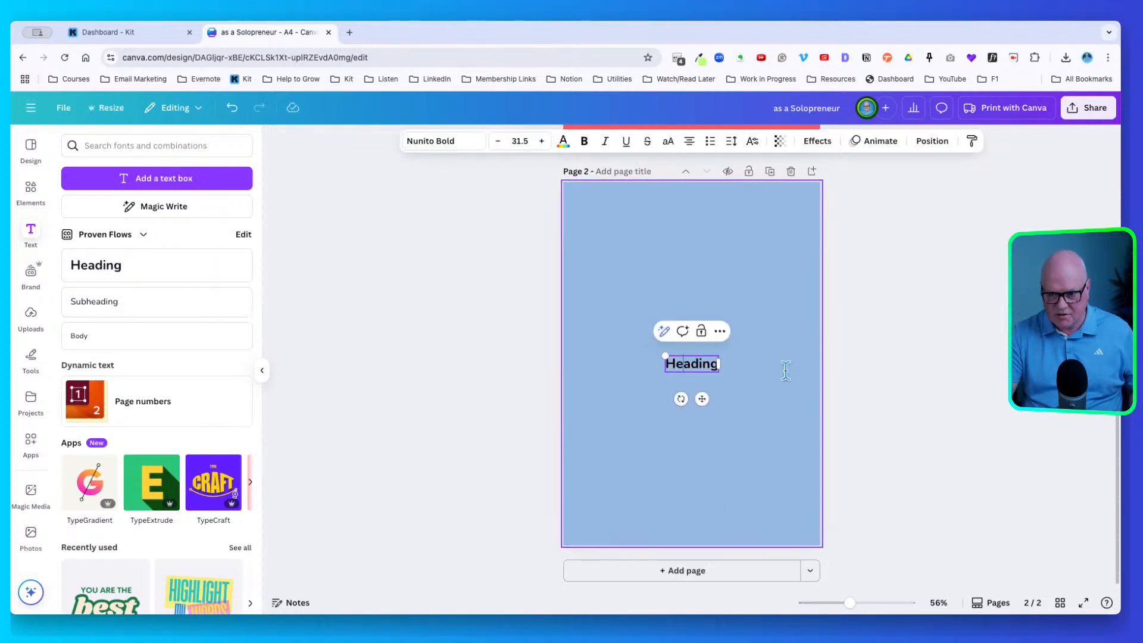
left_click_drag(688, 357, 623, 204)
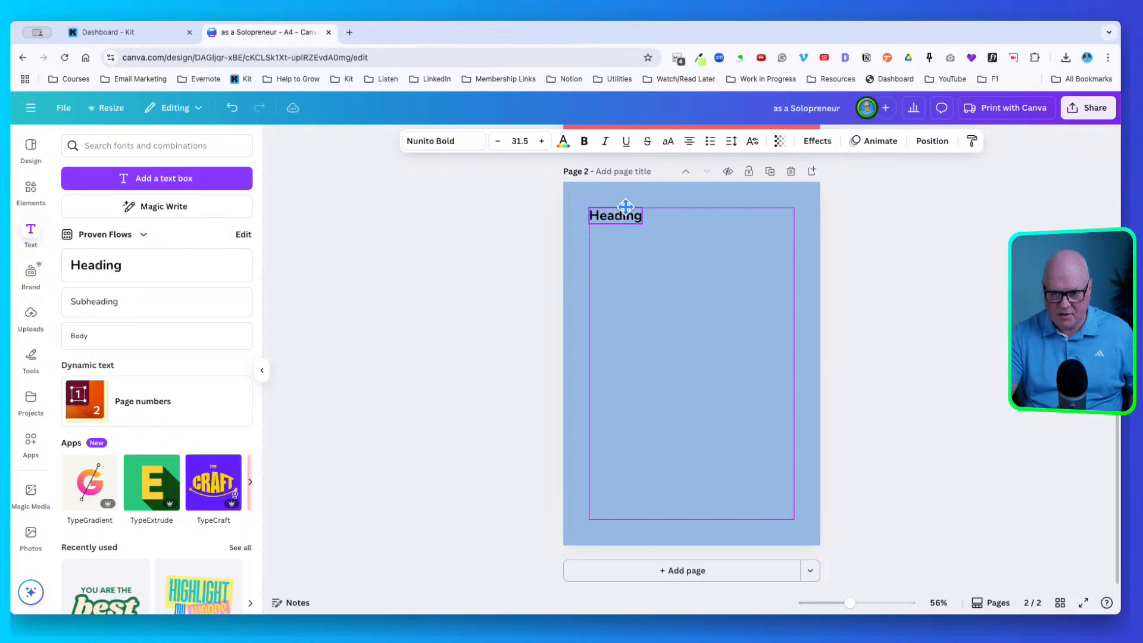
left_click(168, 297)
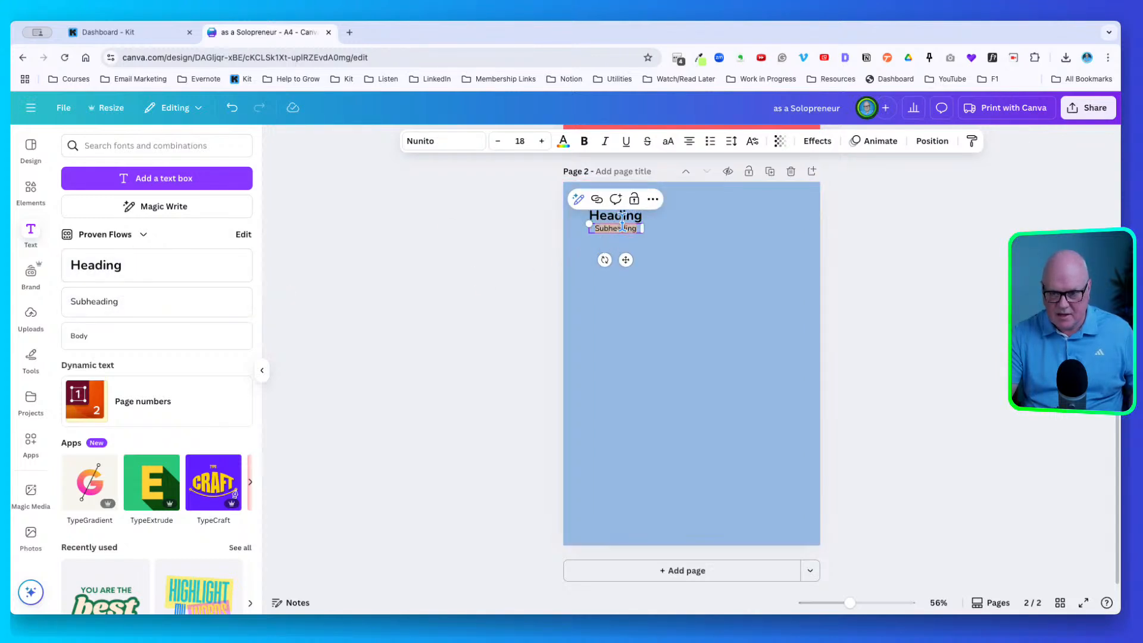
left_click(635, 237)
left_click(618, 226)
left_click_drag(619, 226, 749, 246)
left_click(688, 140)
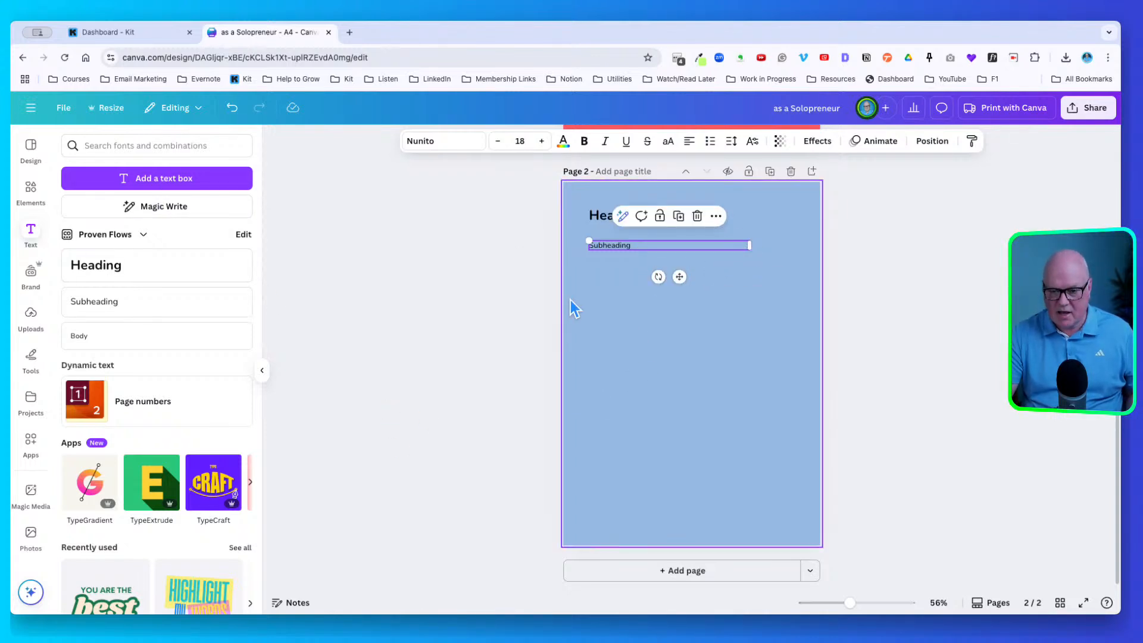
scroll(36, 167, "down", 1)
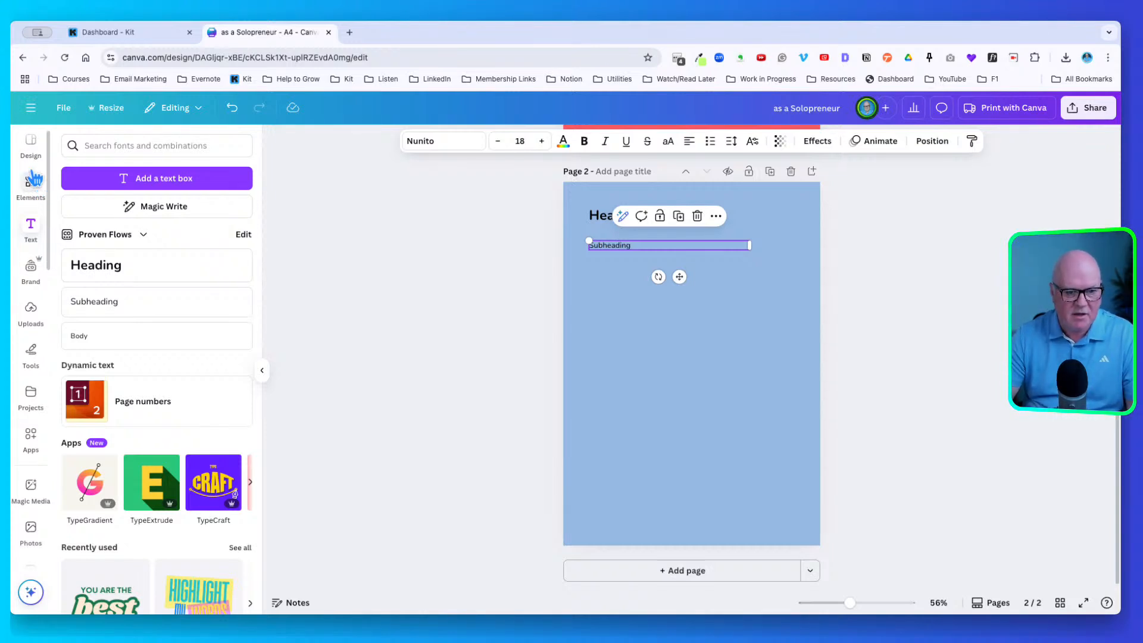
Add the Westminster dusk photo from a 'london' photo search below the headings, then a third page
left_click(34, 180)
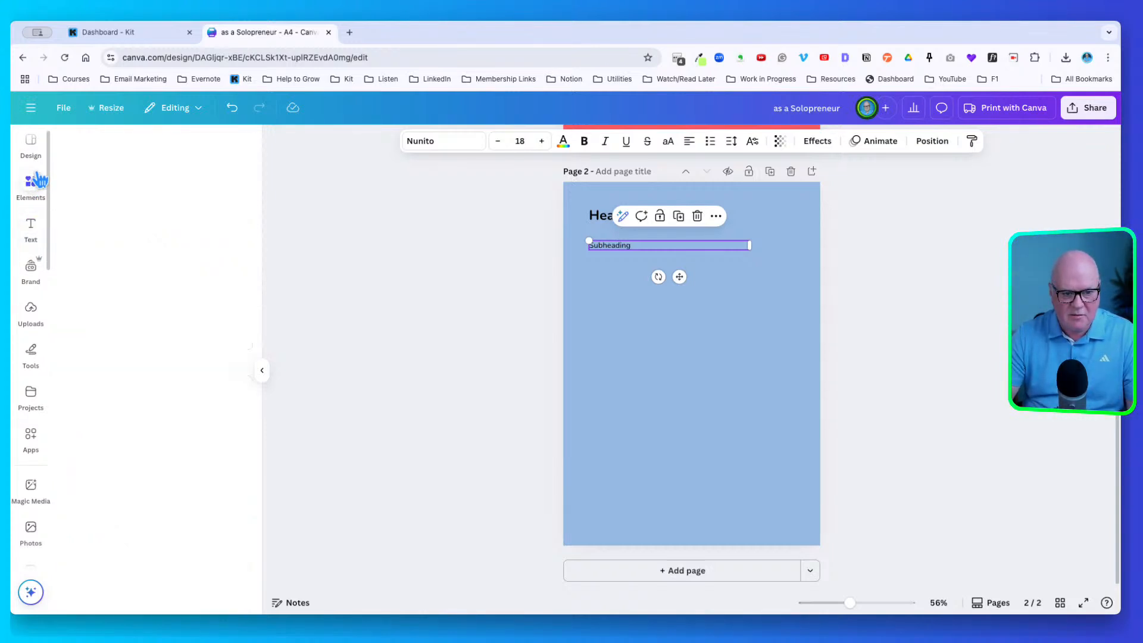
left_click(84, 145)
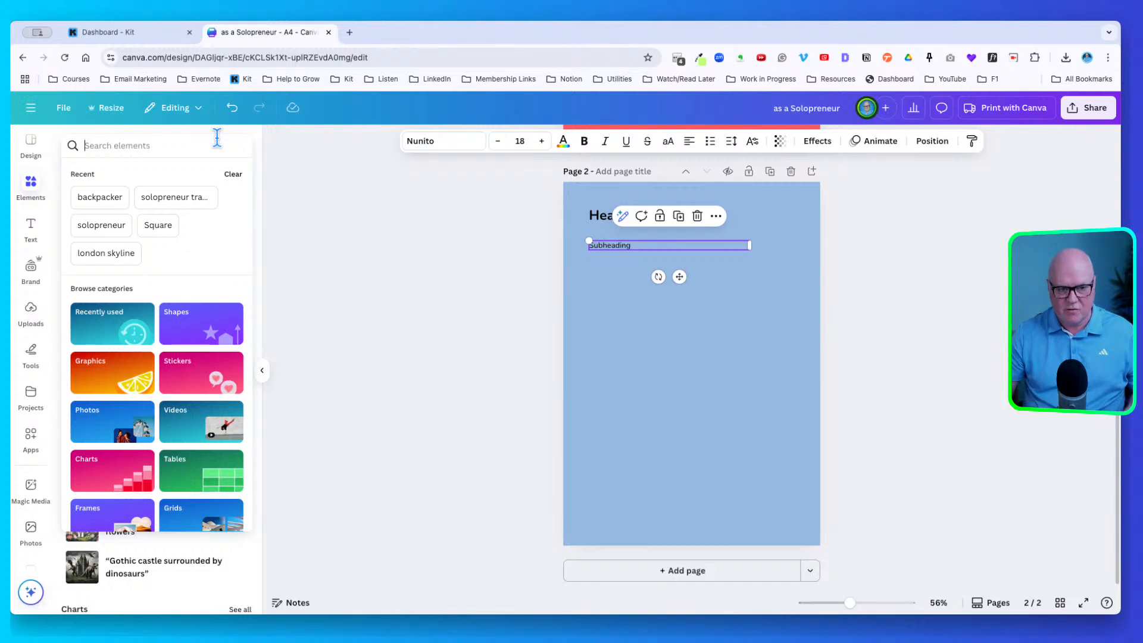
type("london")
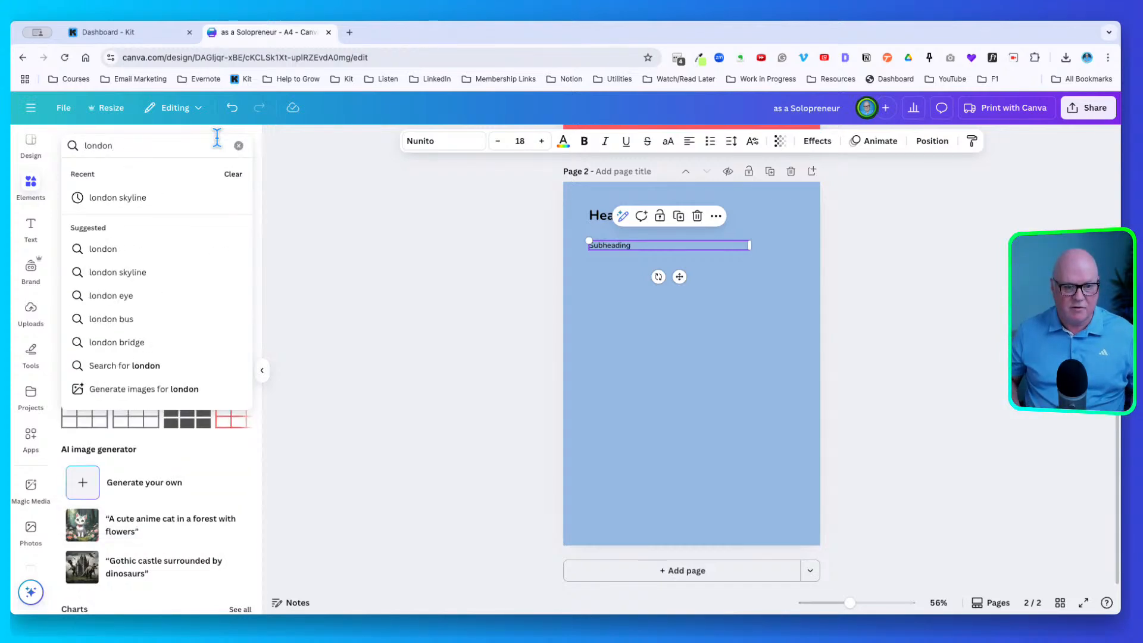
key("Return")
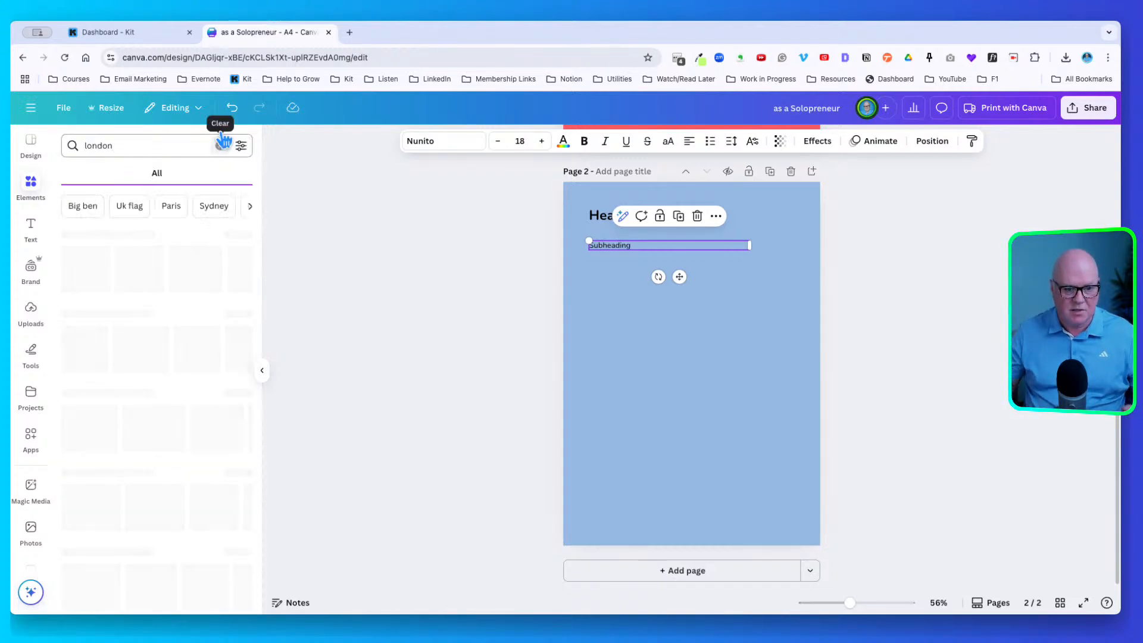
left_click(143, 172)
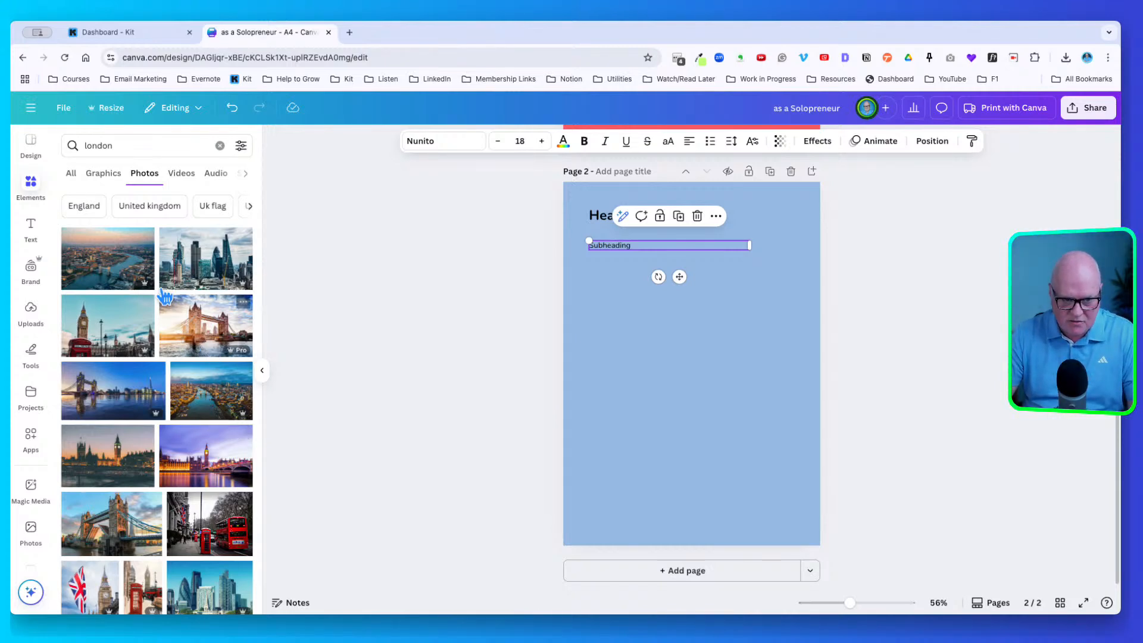
scroll(210, 447, "down", 1)
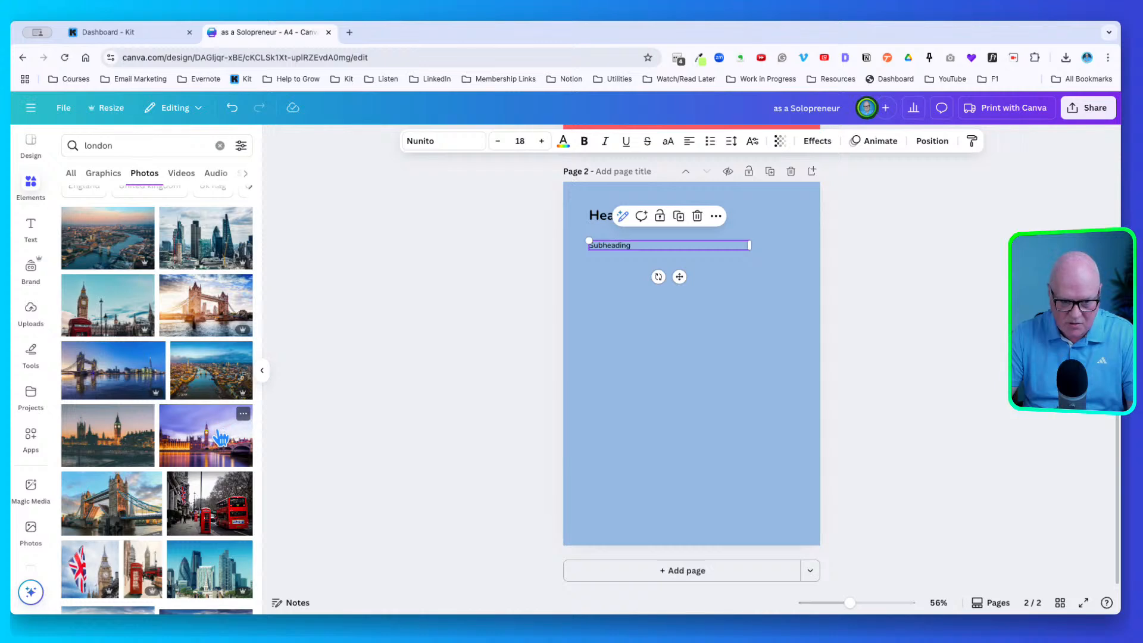
left_click(220, 439)
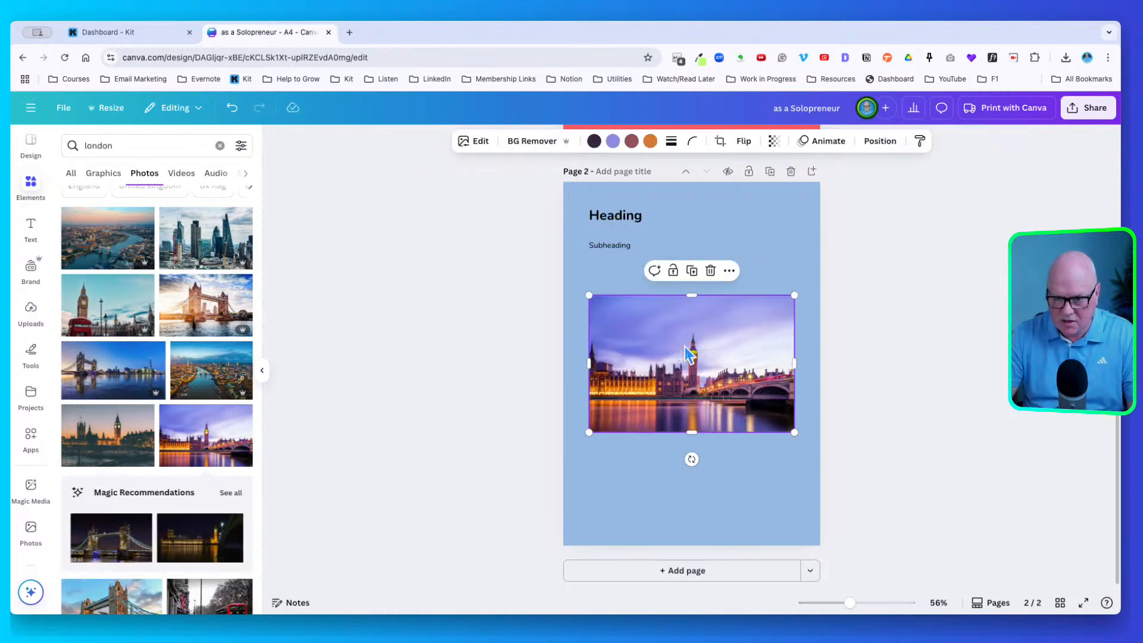
left_click_drag(689, 355, 688, 390)
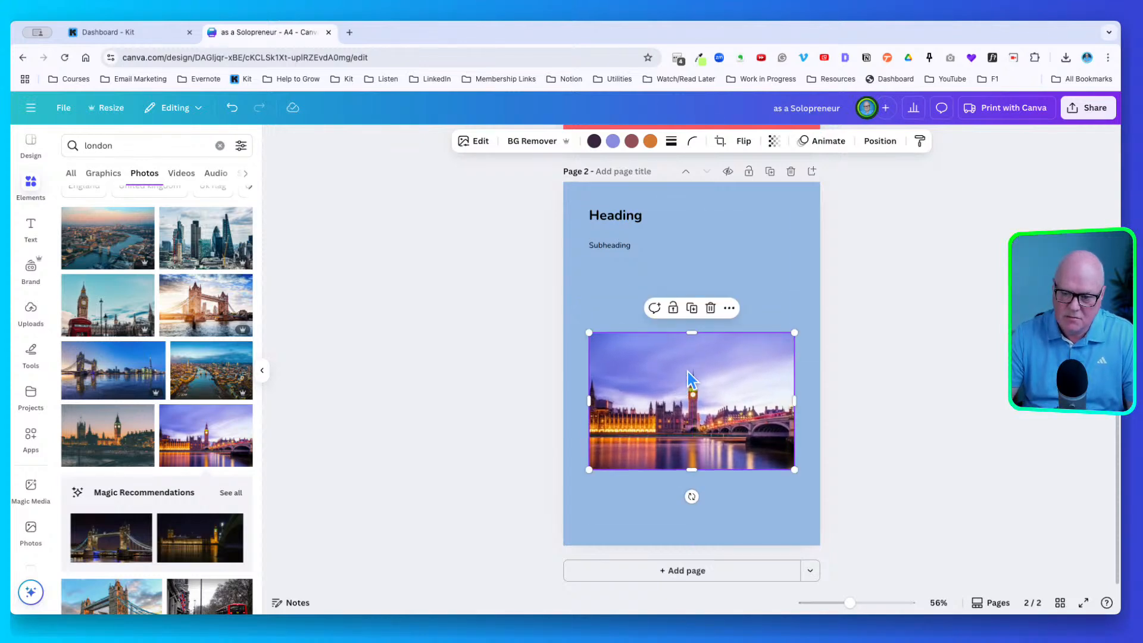
left_click(696, 572)
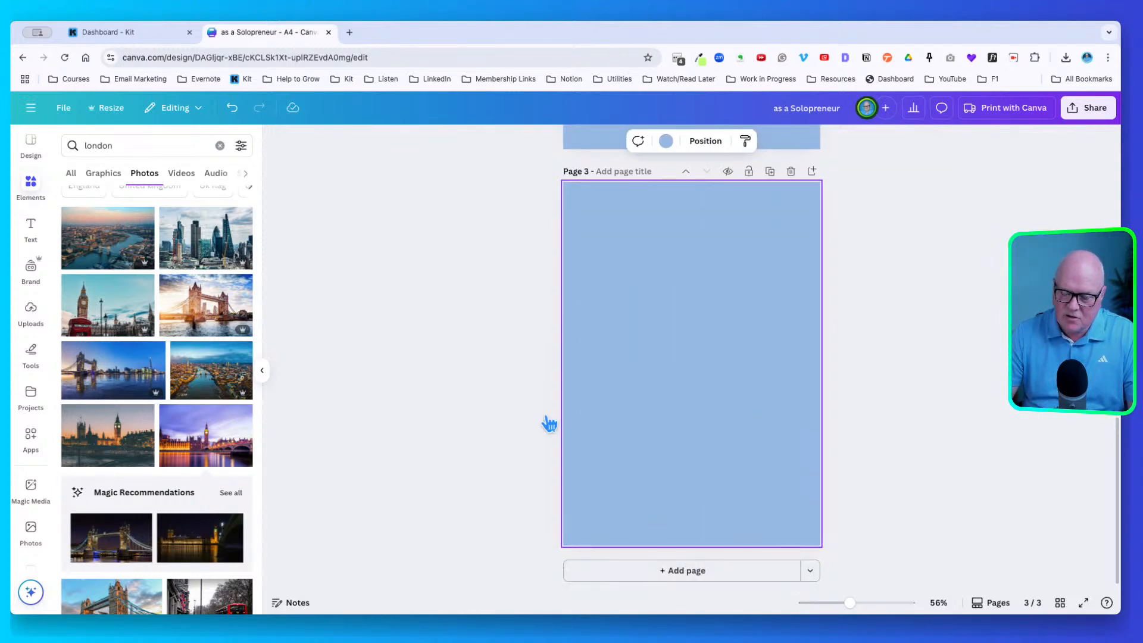
Prefix the design name with 'Travel Guide: Travel' to make 'Travel Guide: Travel as a Solopreneur'
scroll(545, 424, "up", 12)
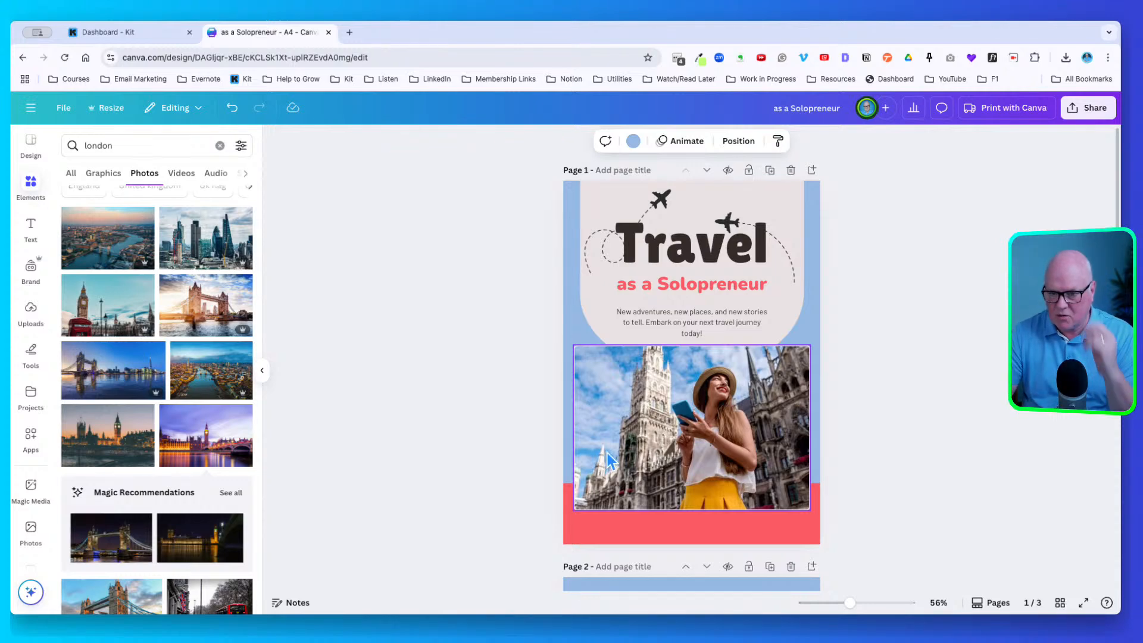
left_click(926, 253)
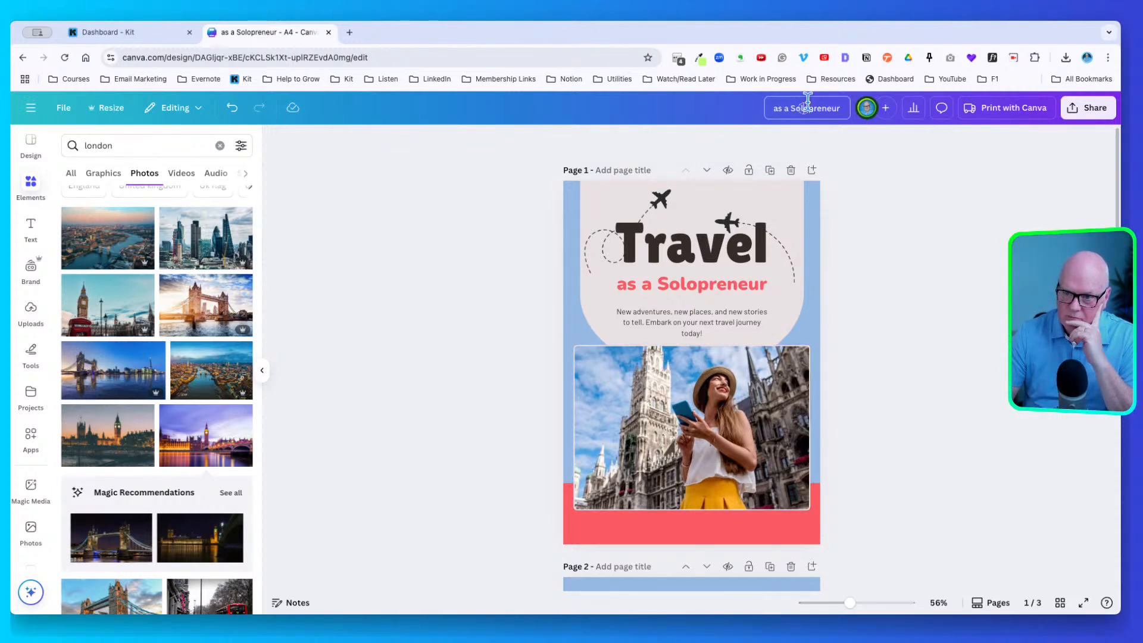
key("Home")
type("Trave")
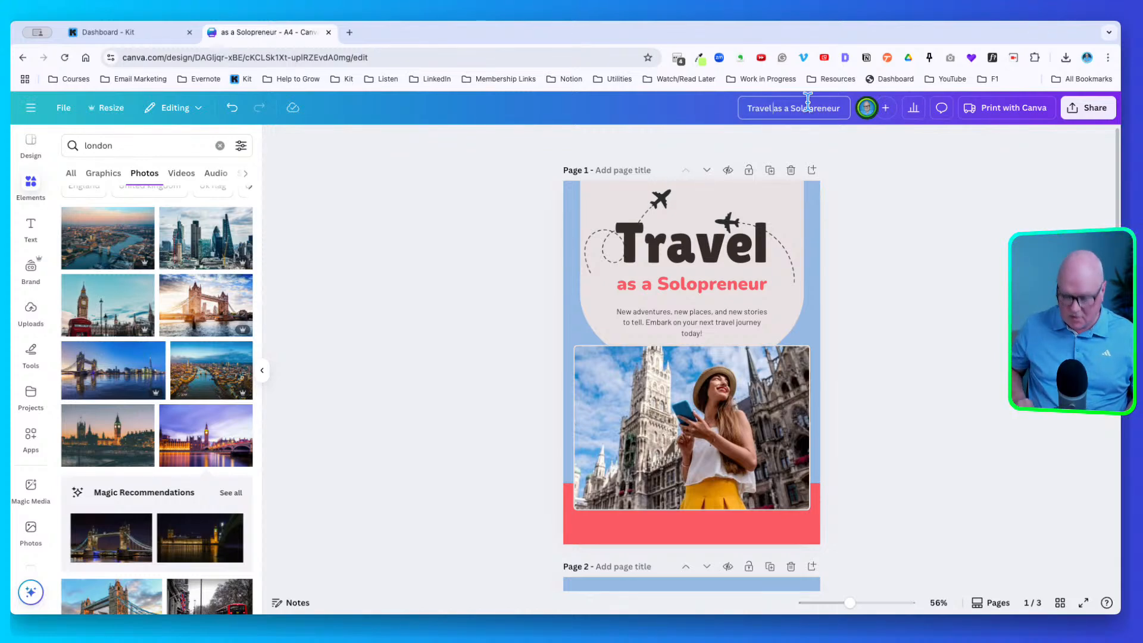
type("l Guide: ")
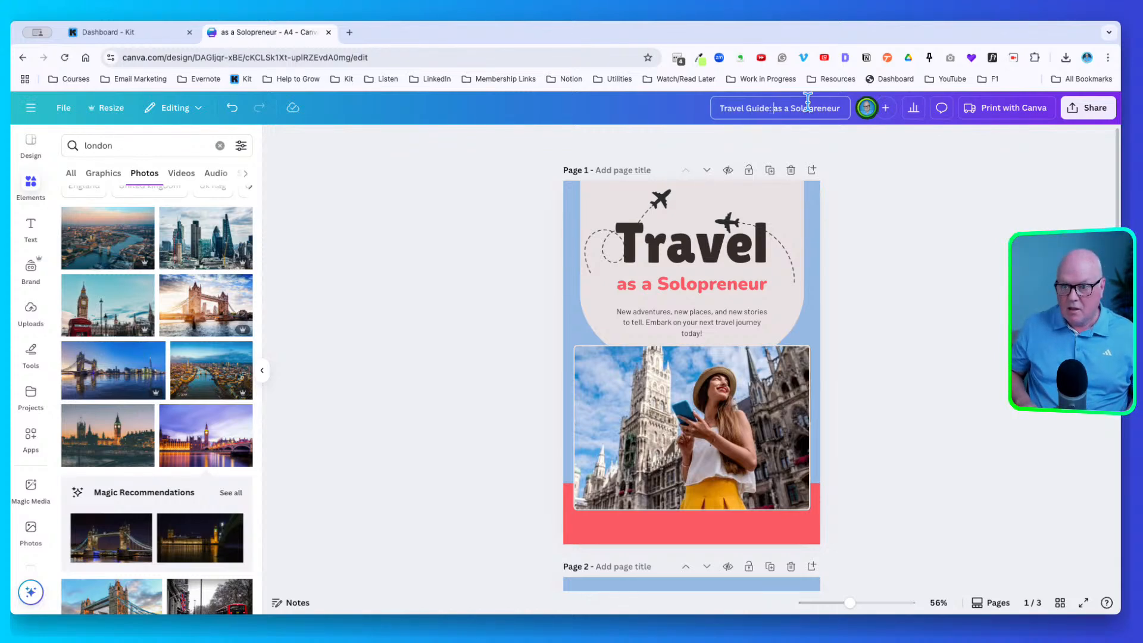
type("Travel")
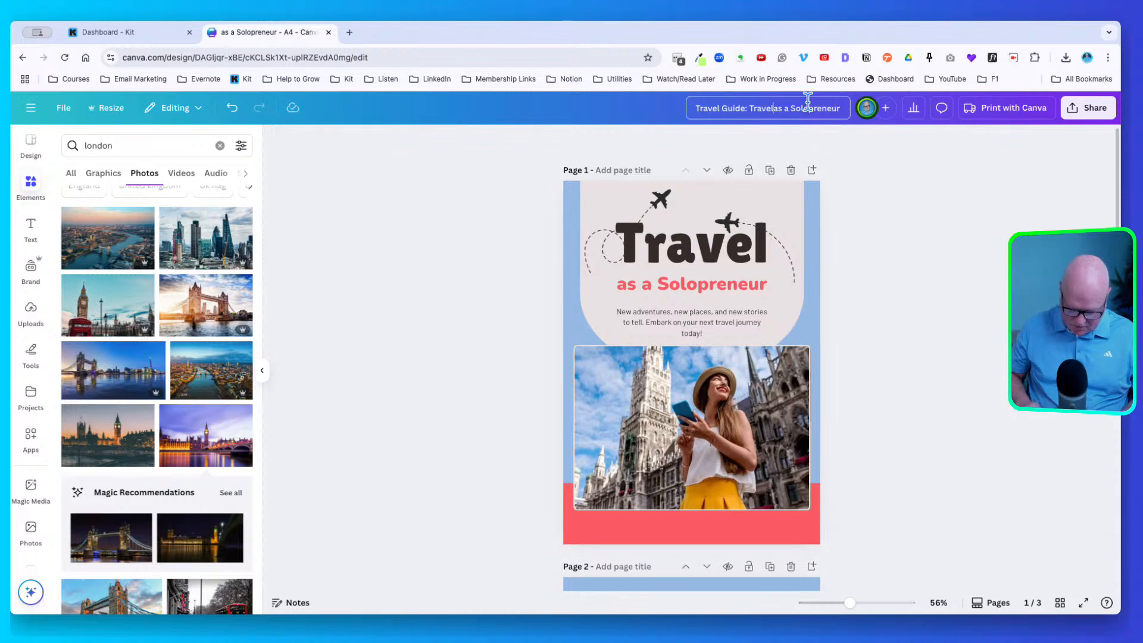
key("Return")
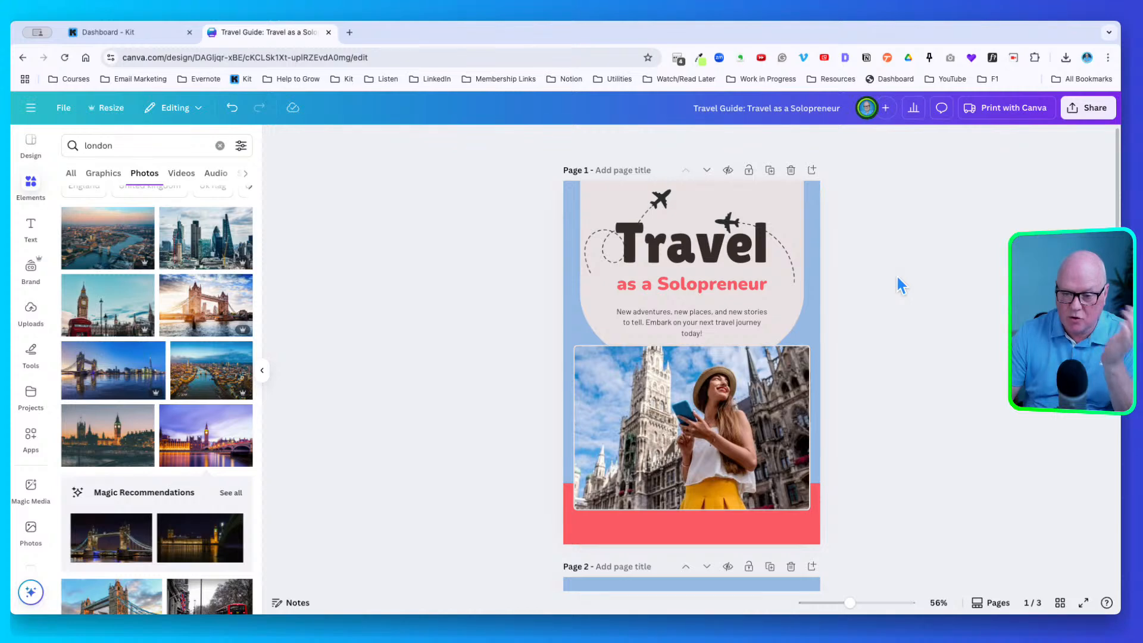
scroll(956, 230, "down", 2)
scroll(976, 217, "up", 2)
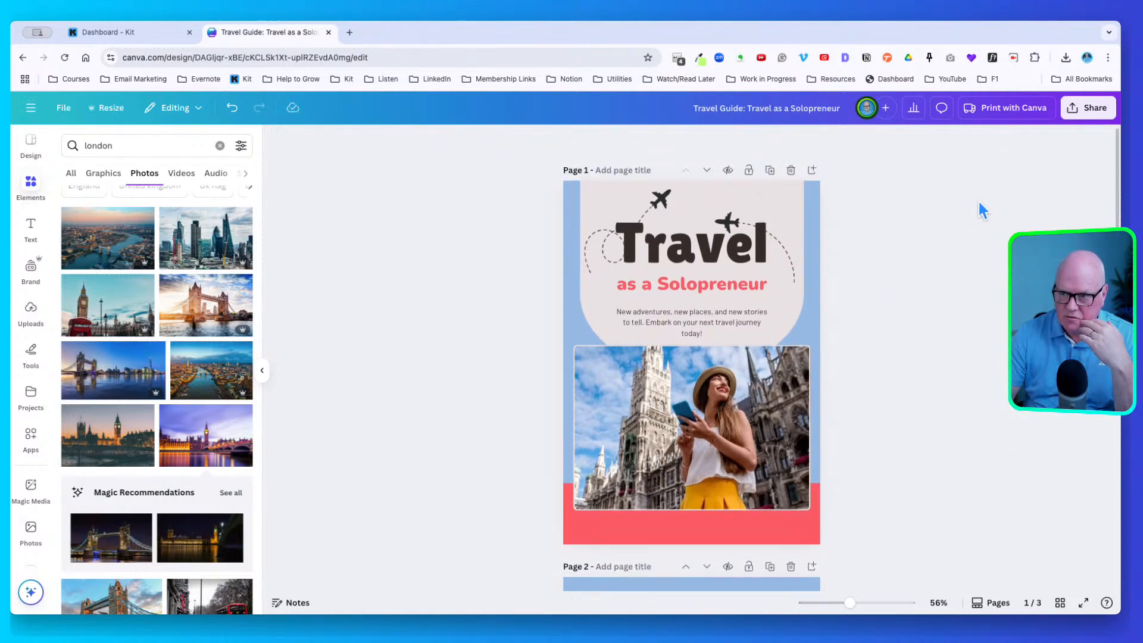
Download all three pages as a PDF Standard file and show Chrome's downloads list
left_click(1086, 108)
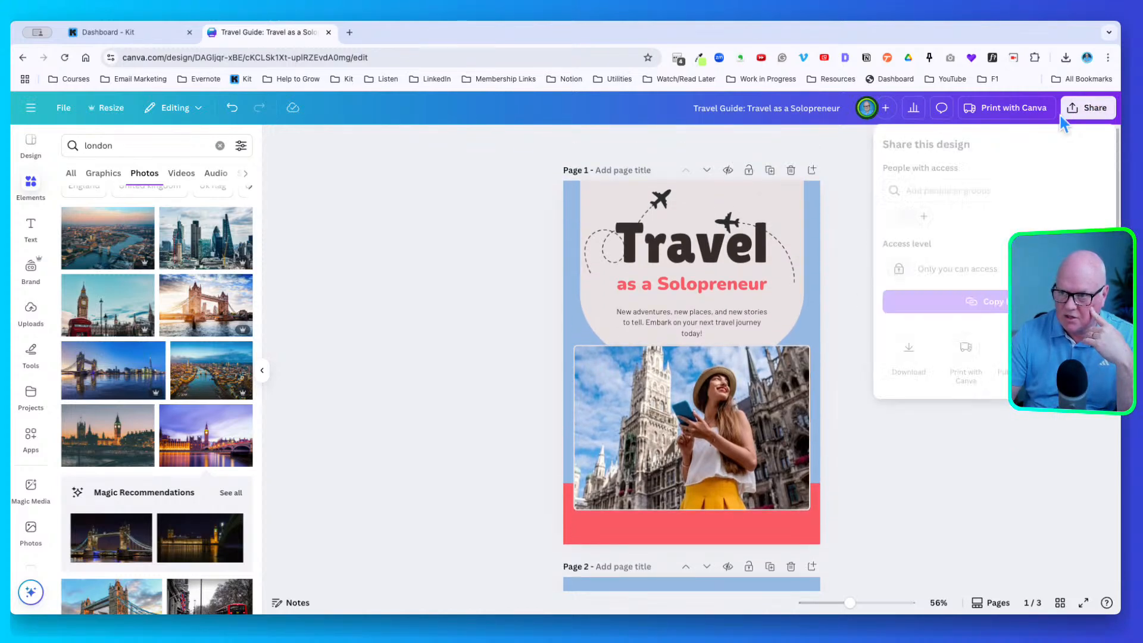
left_click(903, 338)
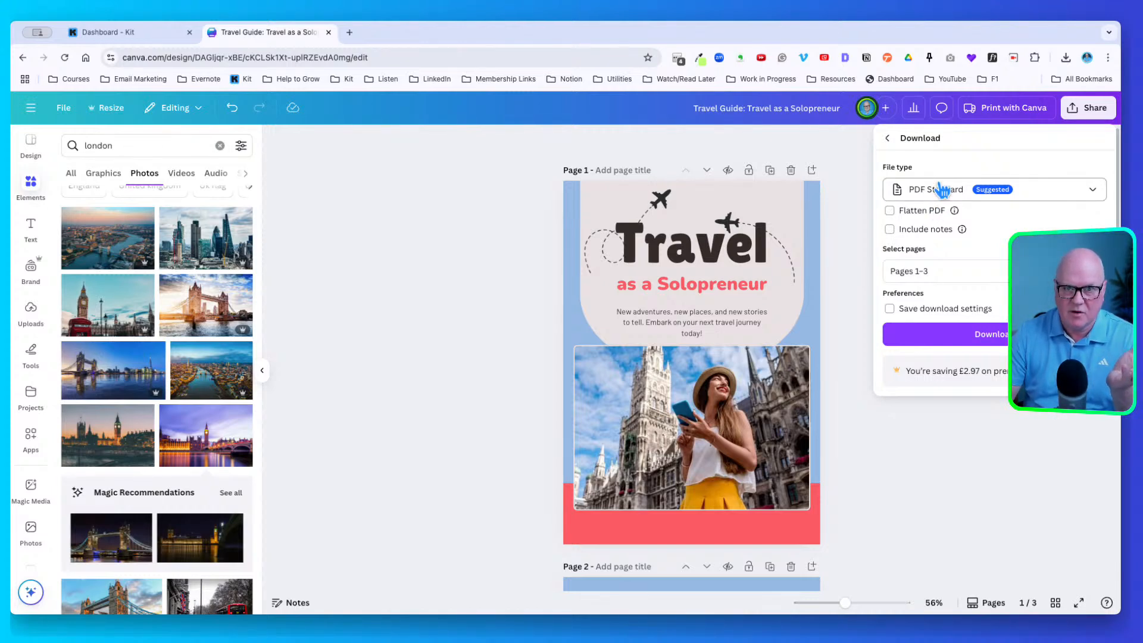
left_click(939, 190)
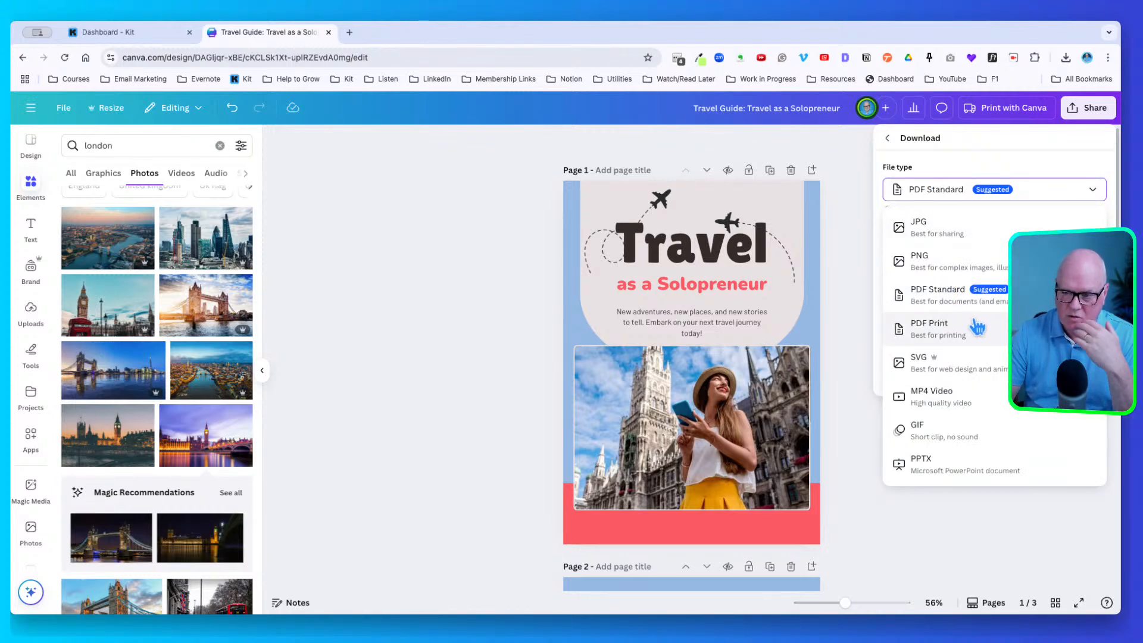
left_click(939, 190)
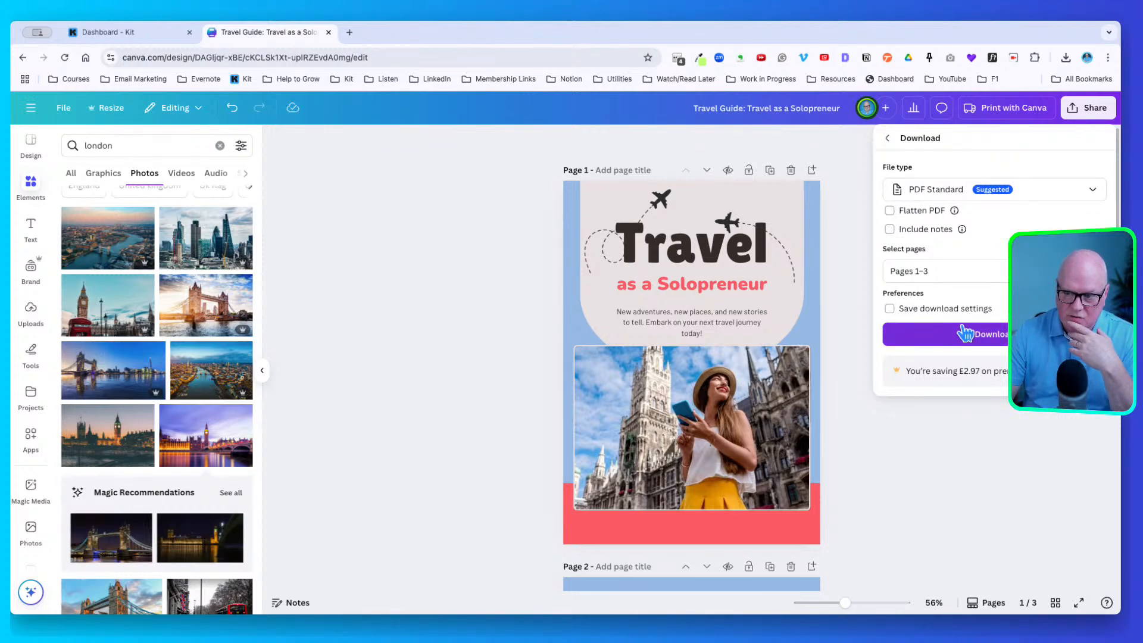
left_click(982, 332)
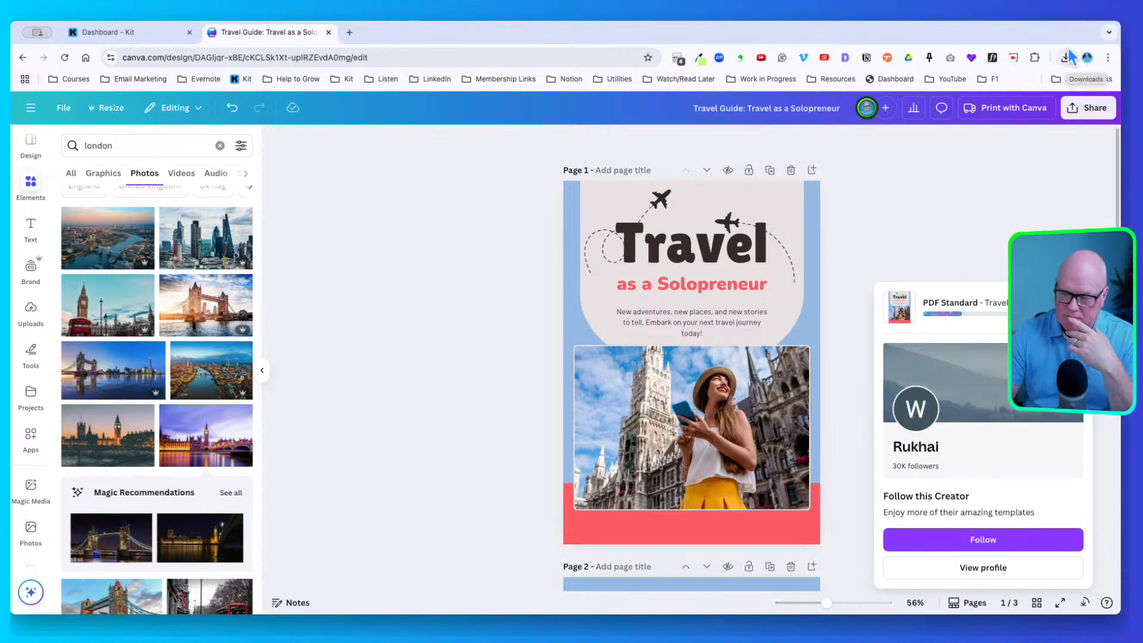
left_click(1066, 57)
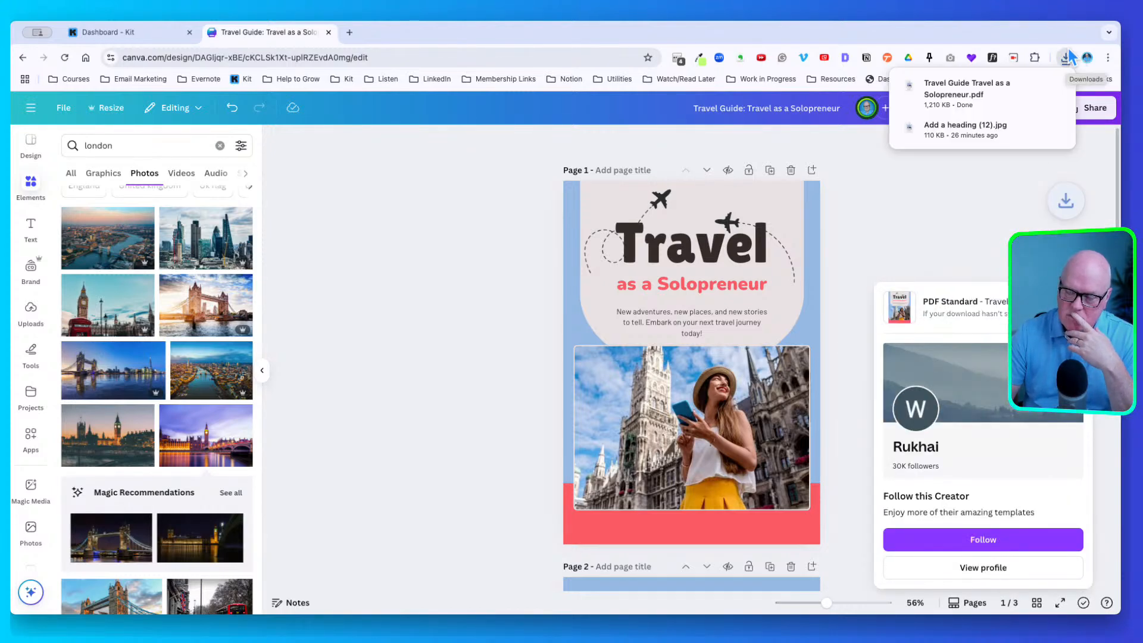
Open the downloaded Travel Guide PDF, zoom out, scroll through its pages, then close it
left_click(976, 86)
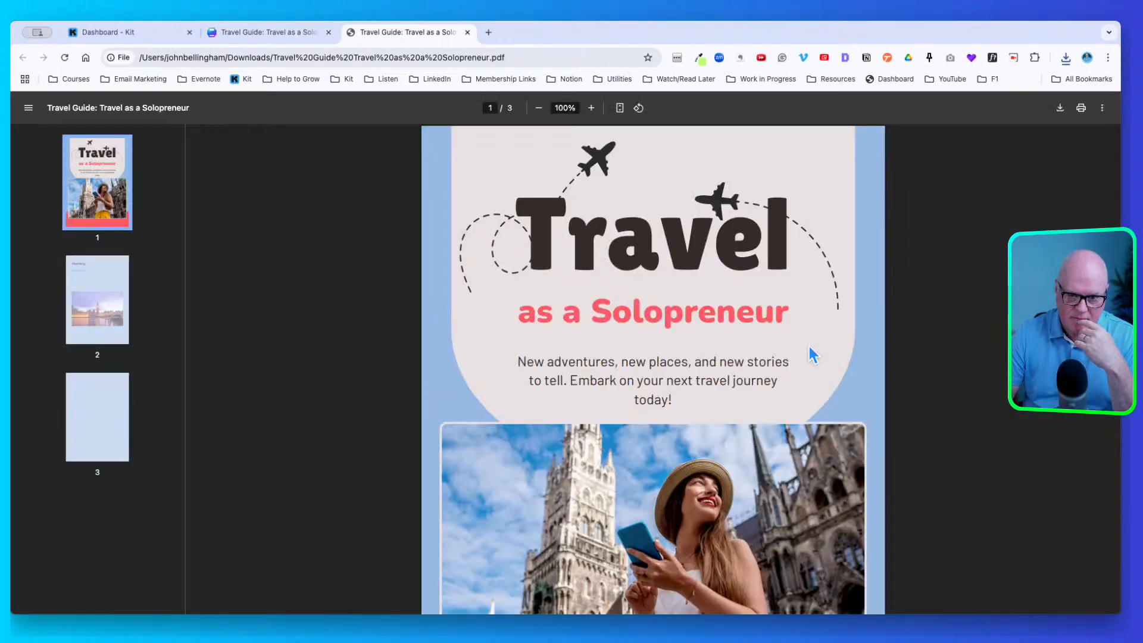
left_click(542, 108)
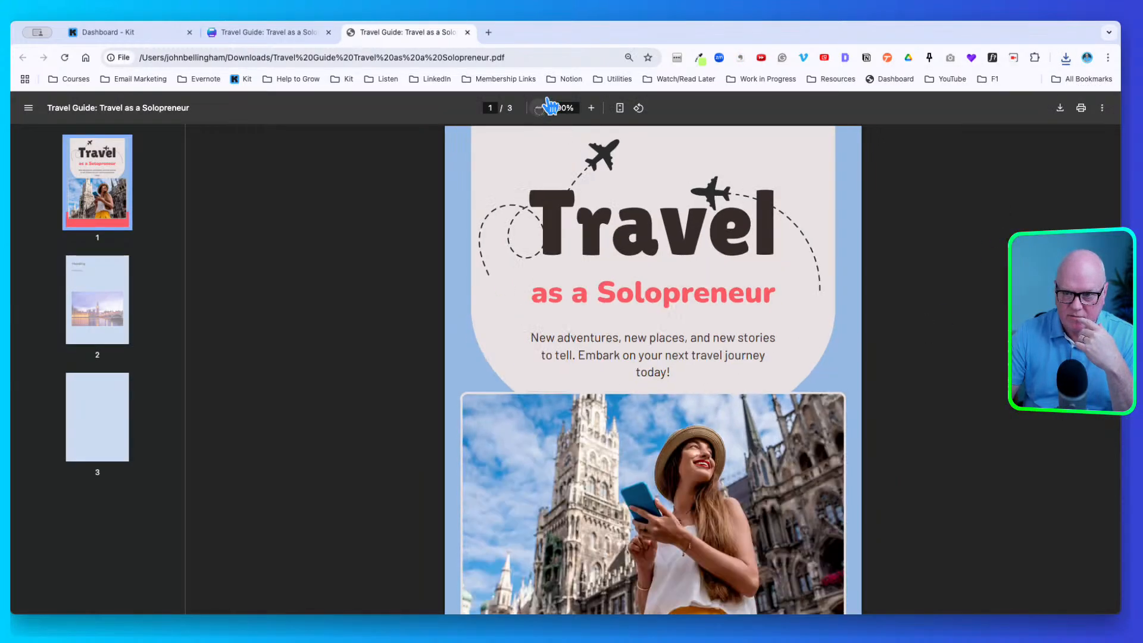
left_click(542, 107)
left_click(541, 107)
left_click(542, 108)
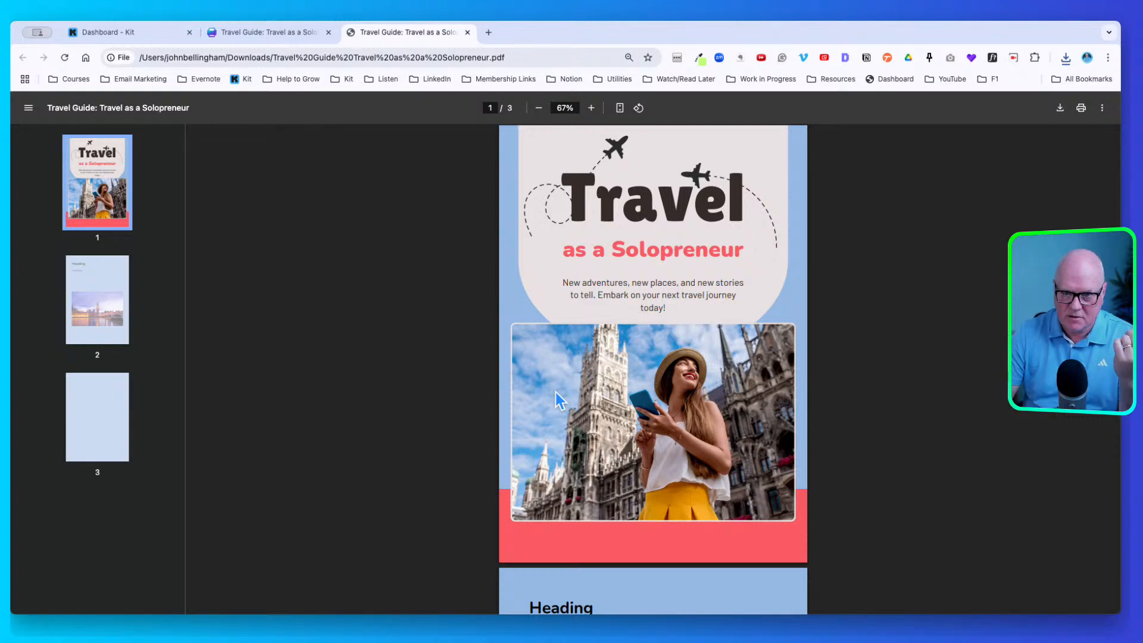
scroll(433, 393, "down", 10)
scroll(433, 393, "down", 5)
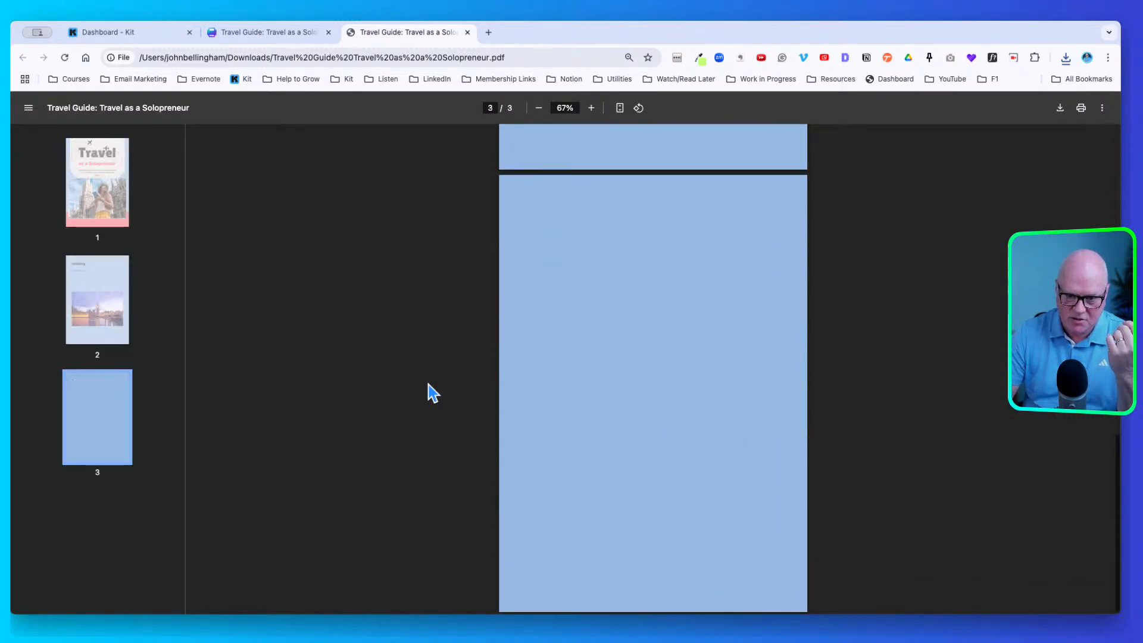
scroll(433, 393, "up", 15)
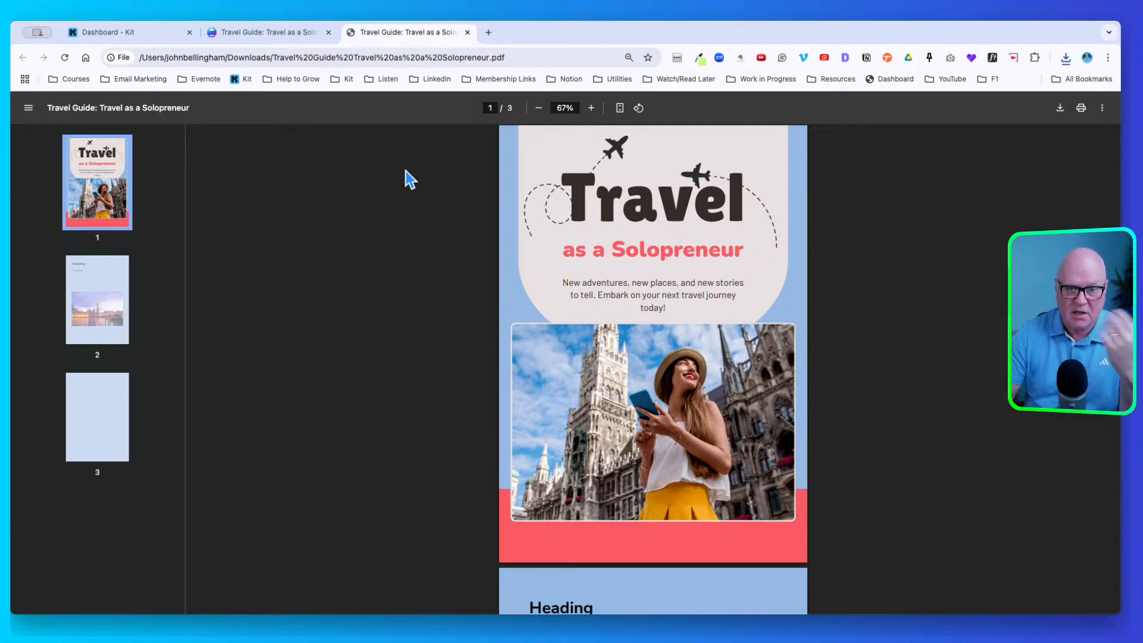
left_click(468, 30)
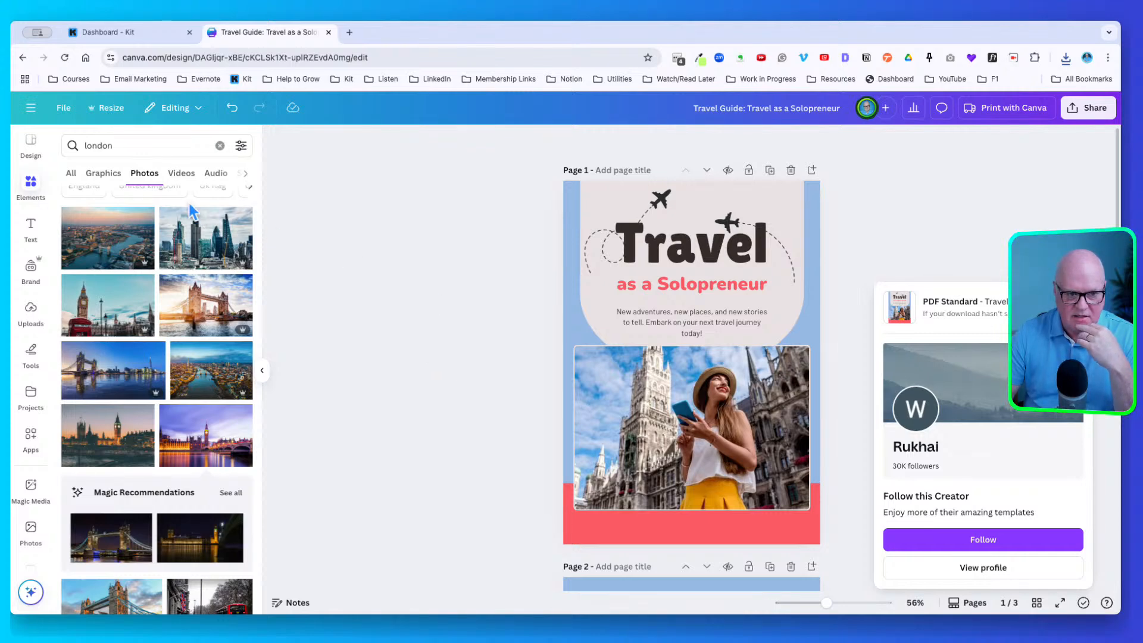
From Canva Home, use Canva AI's Design for me with the Tokyo solo trip thumbnail example
left_click(31, 108)
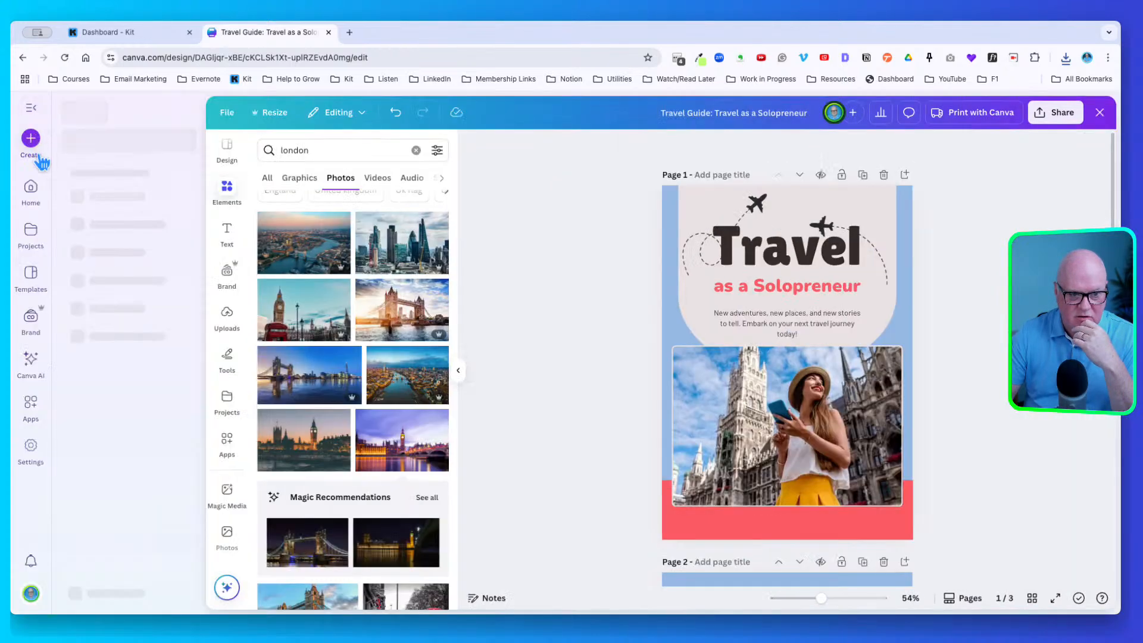
left_click(32, 183)
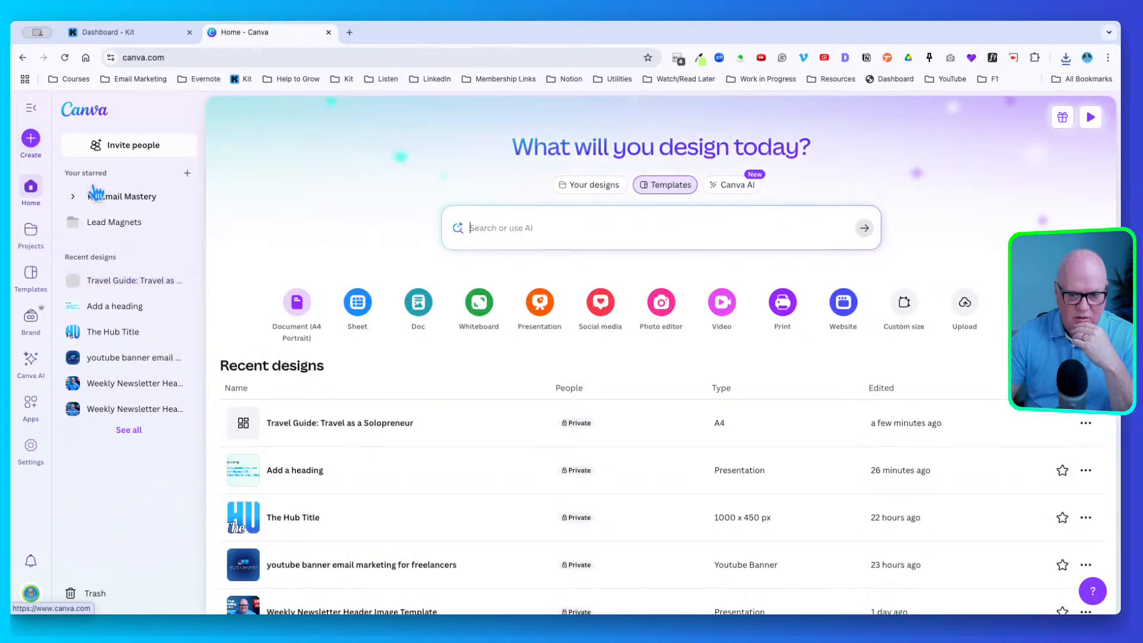
left_click(735, 183)
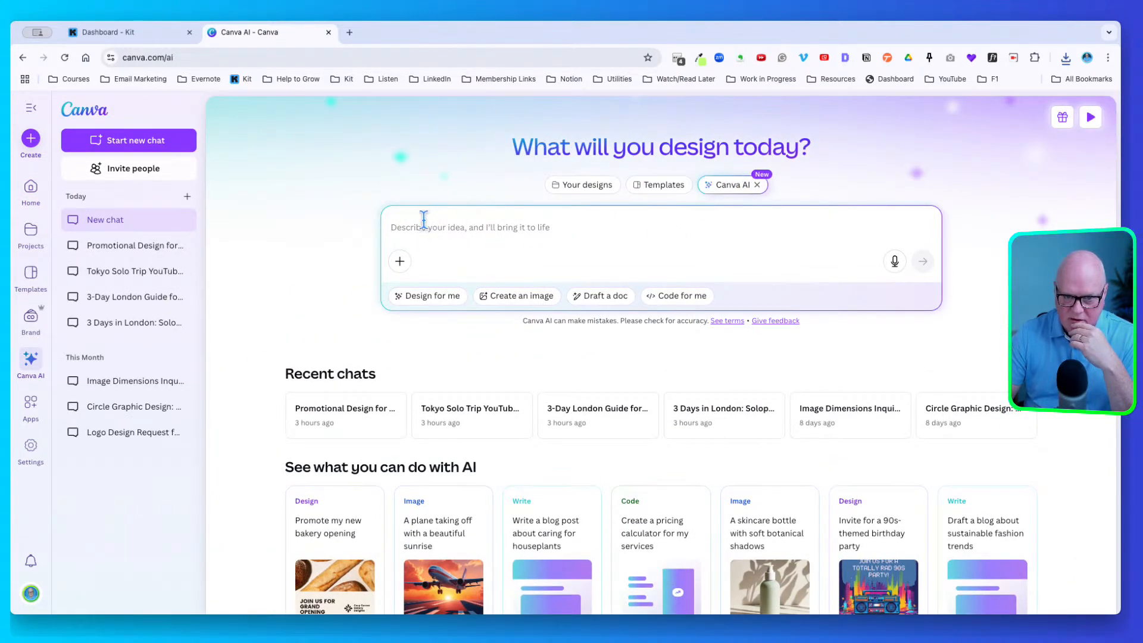
left_click(439, 294)
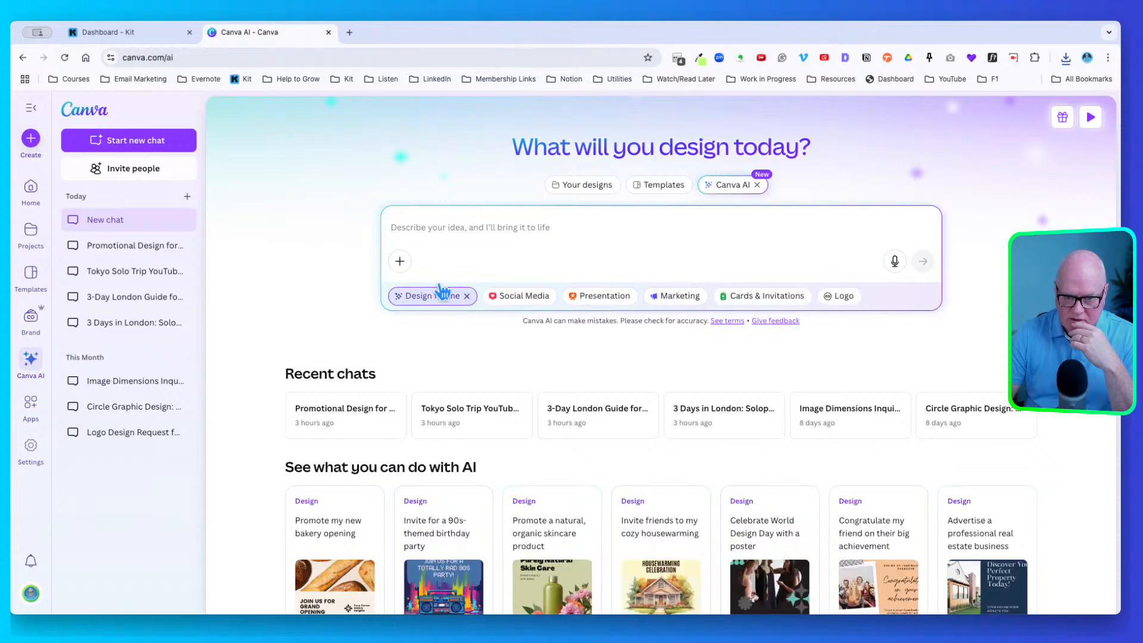
scroll(469, 366, "down", 4)
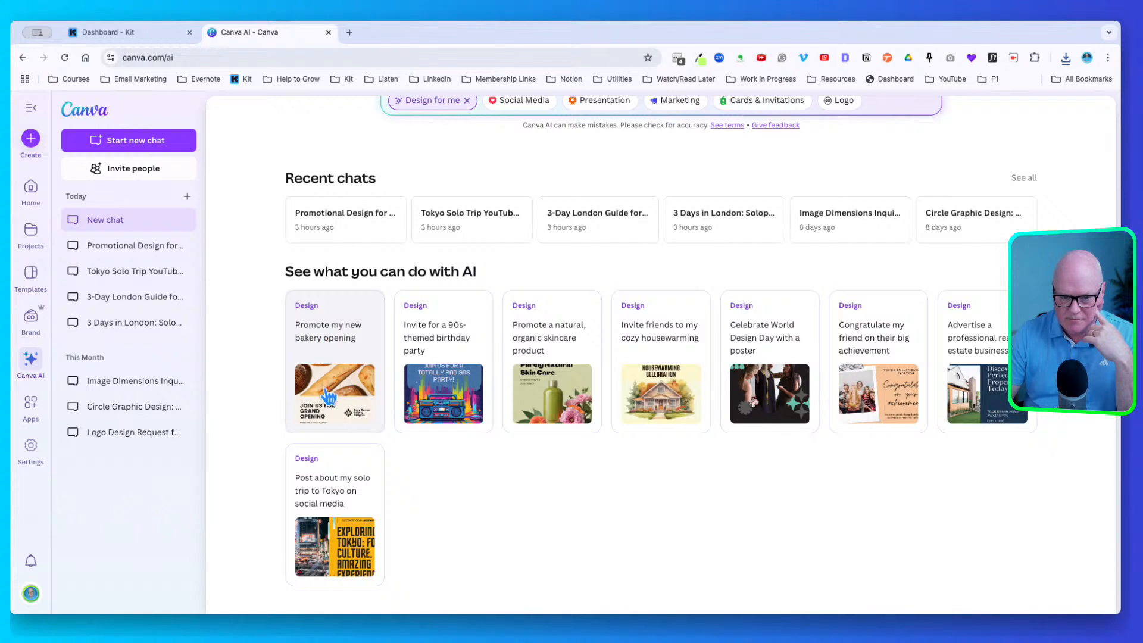
left_click(367, 477)
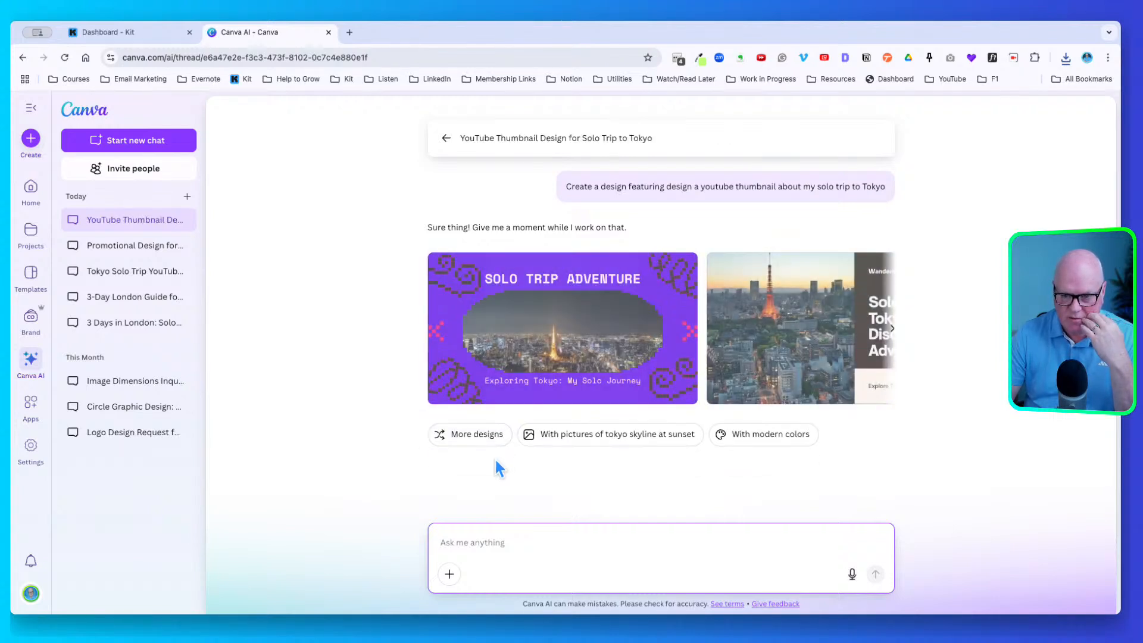
Scroll through the generated Tokyo thumbnail carousel, then switch to the Dashboard - Kit tab
scroll(702, 363, "right", 10)
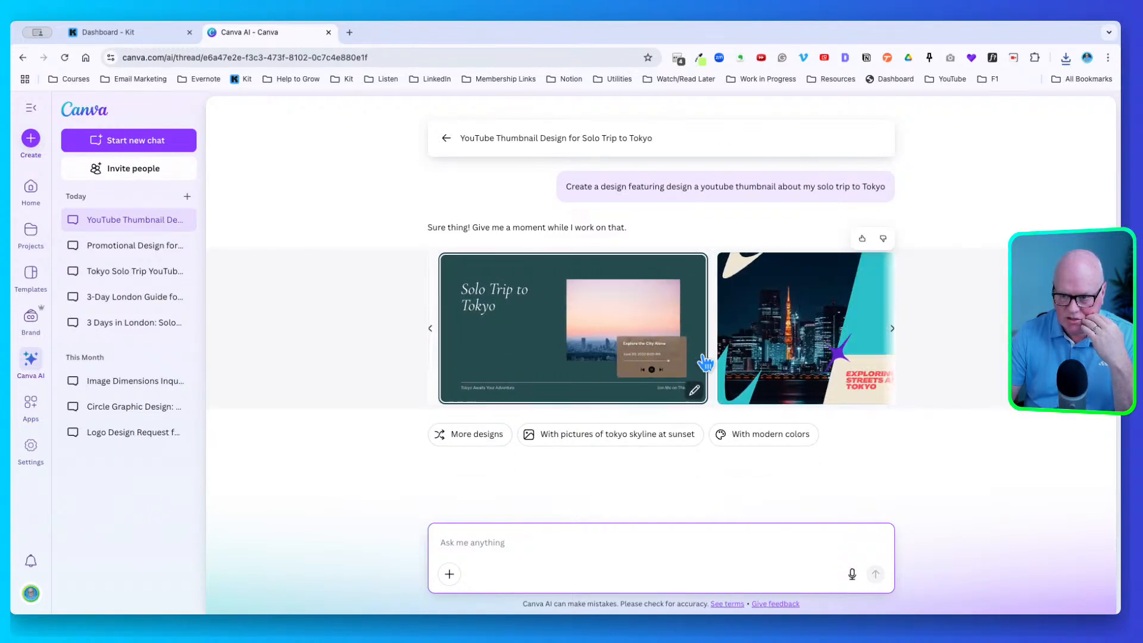
scroll(705, 362, "left", 10)
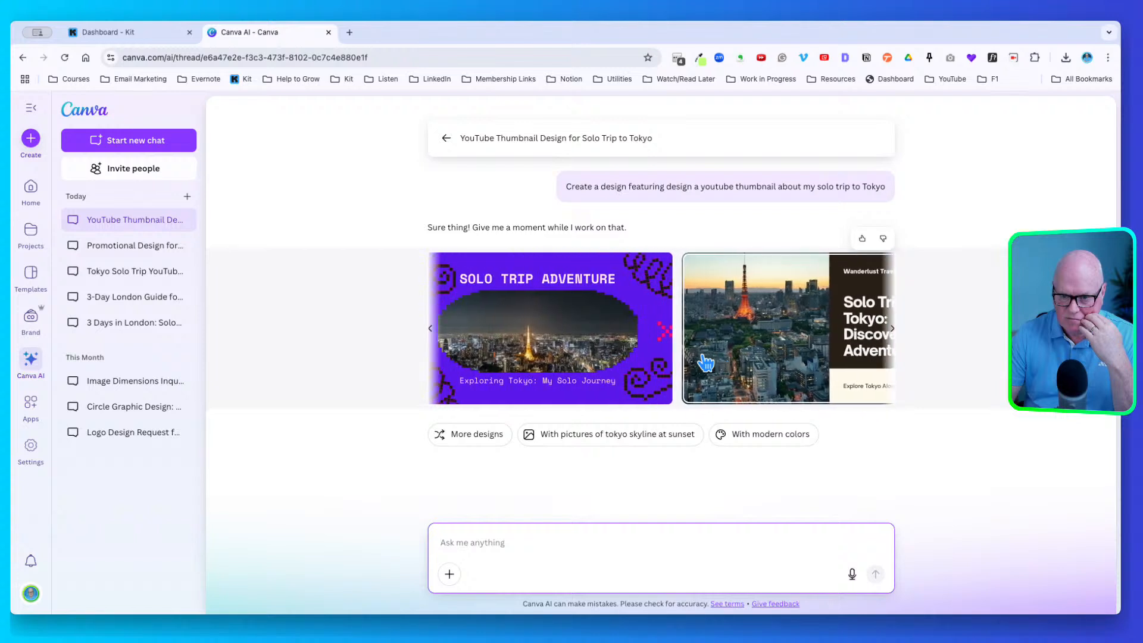
scroll(705, 362, "right", 5)
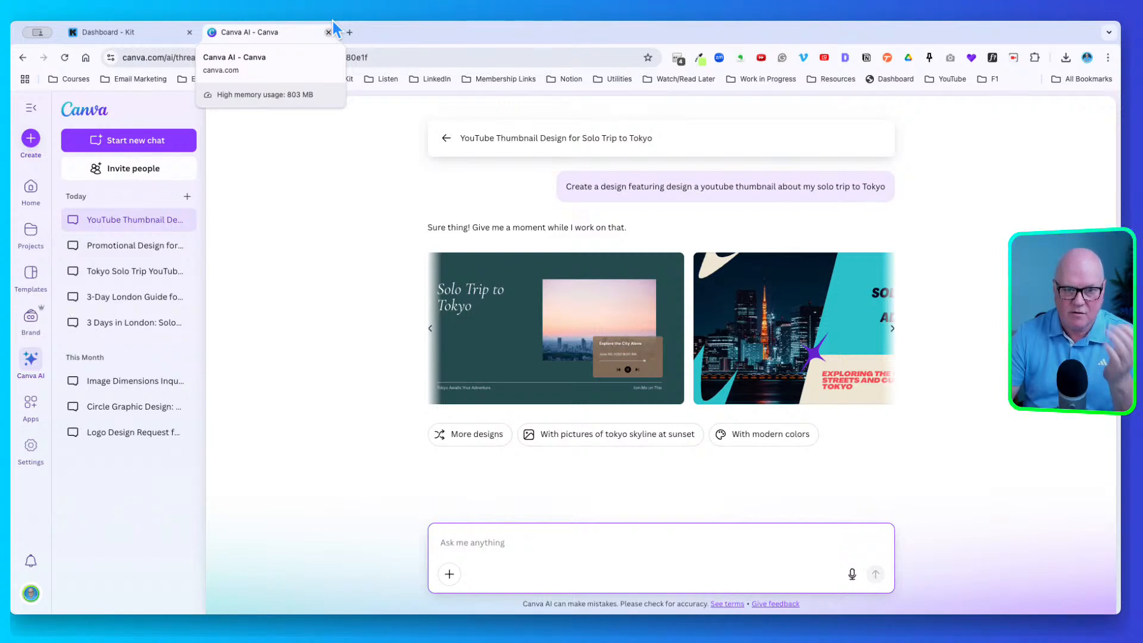
left_click(124, 23)
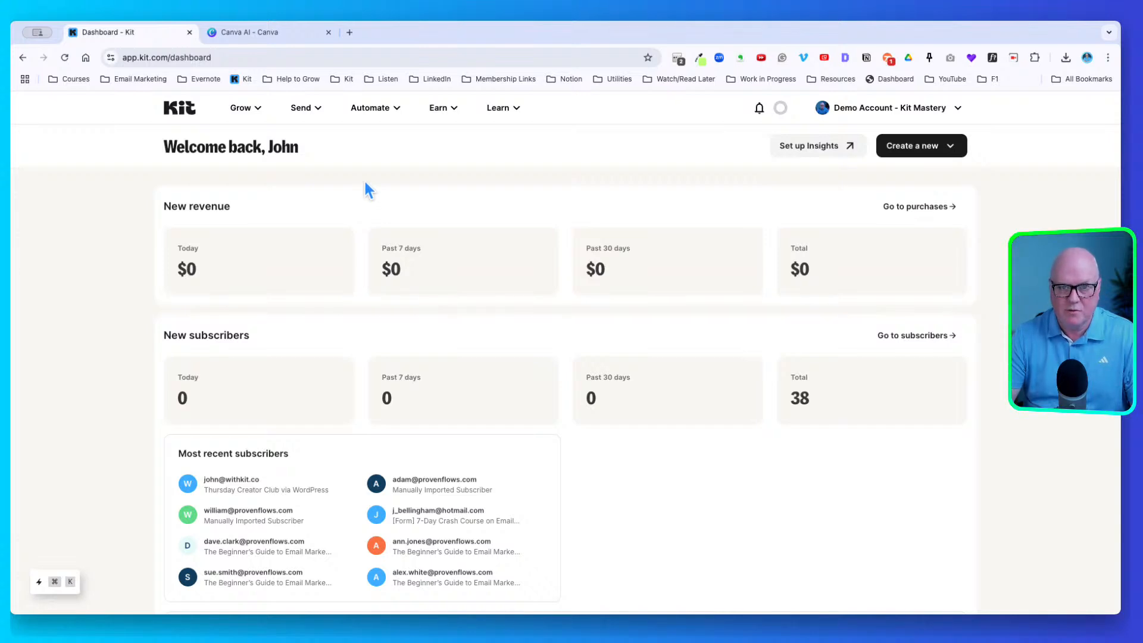
Load provenflows.com in a new browser tab
left_click(351, 31)
type("provenflows.com")
key("Return")
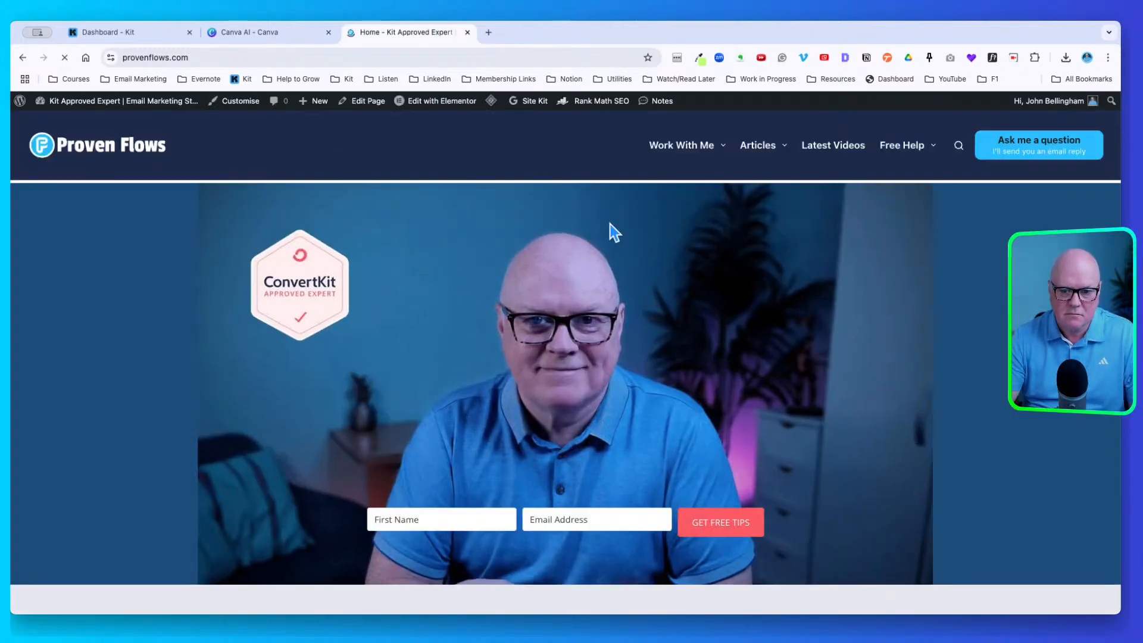
Go to Free Help > I Need Help Starting and scroll to the Starter Guide signup form
mouse_move(887, 157)
left_click(902, 191)
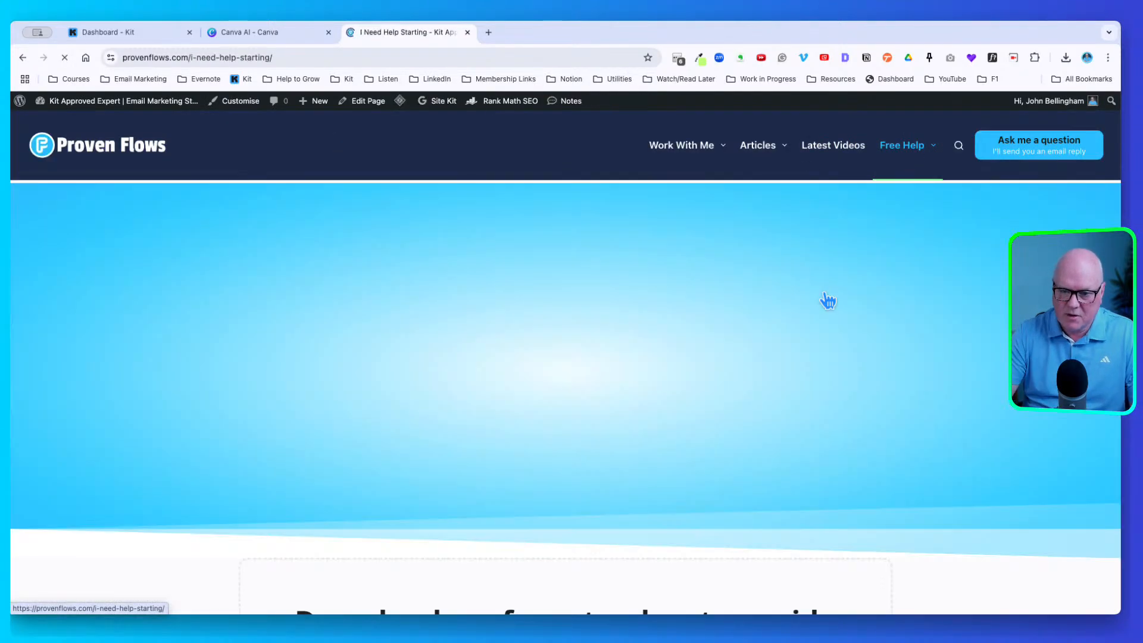
scroll(718, 384, "down", 10)
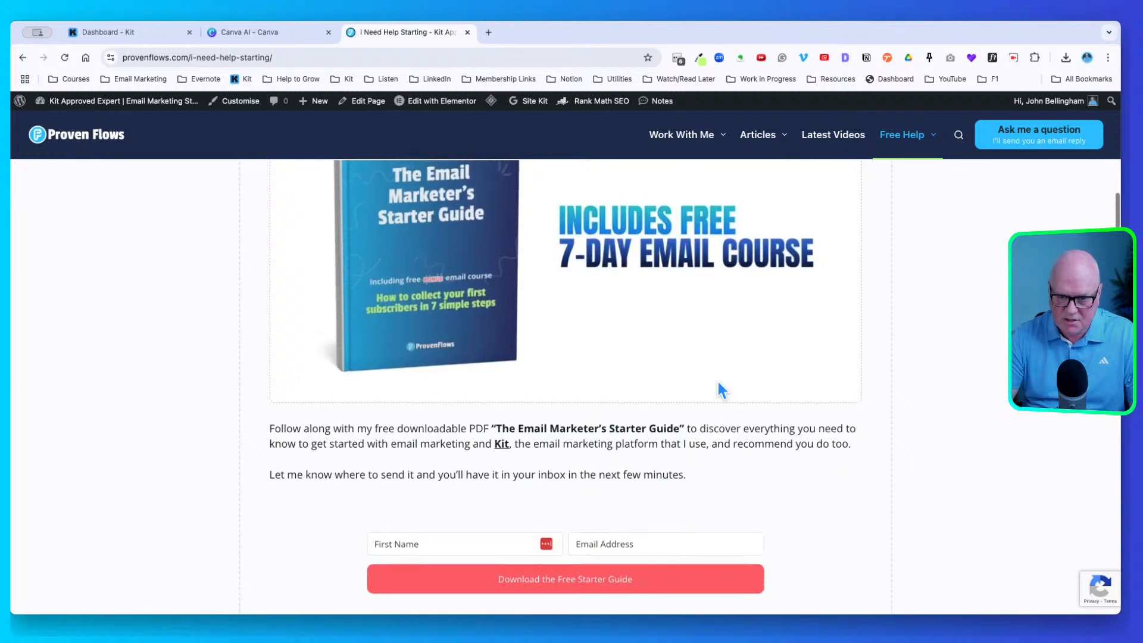
scroll(717, 385, "up", 2)
scroll(717, 381, "down", 4)
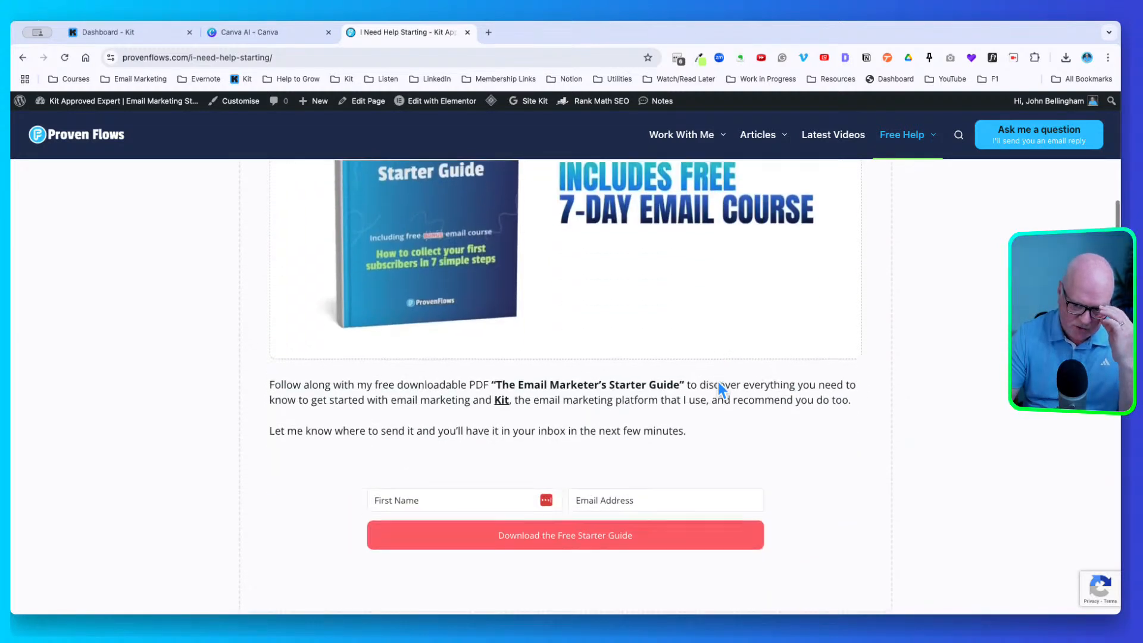
scroll(716, 391, "down", 1)
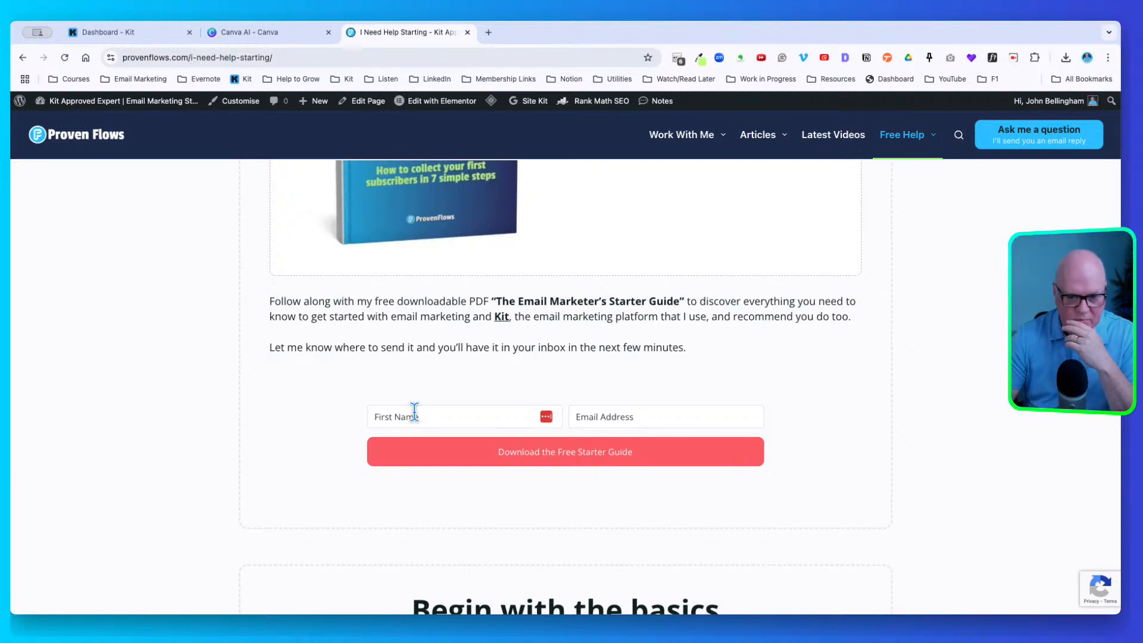
scroll(434, 415, "up", 1)
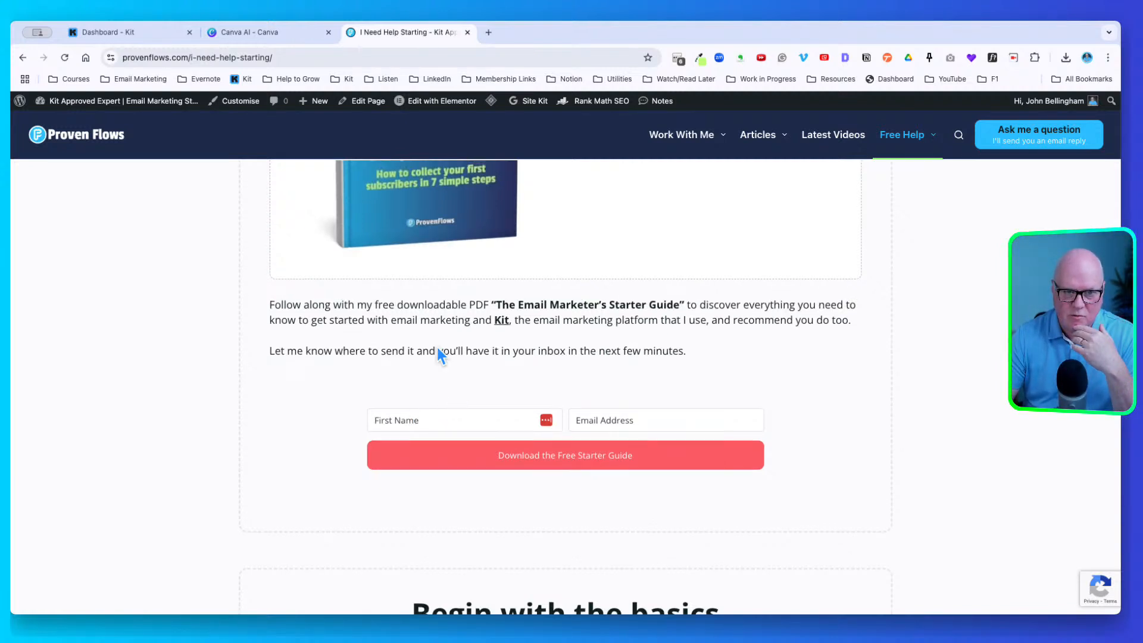
scroll(257, 225, "up", 2)
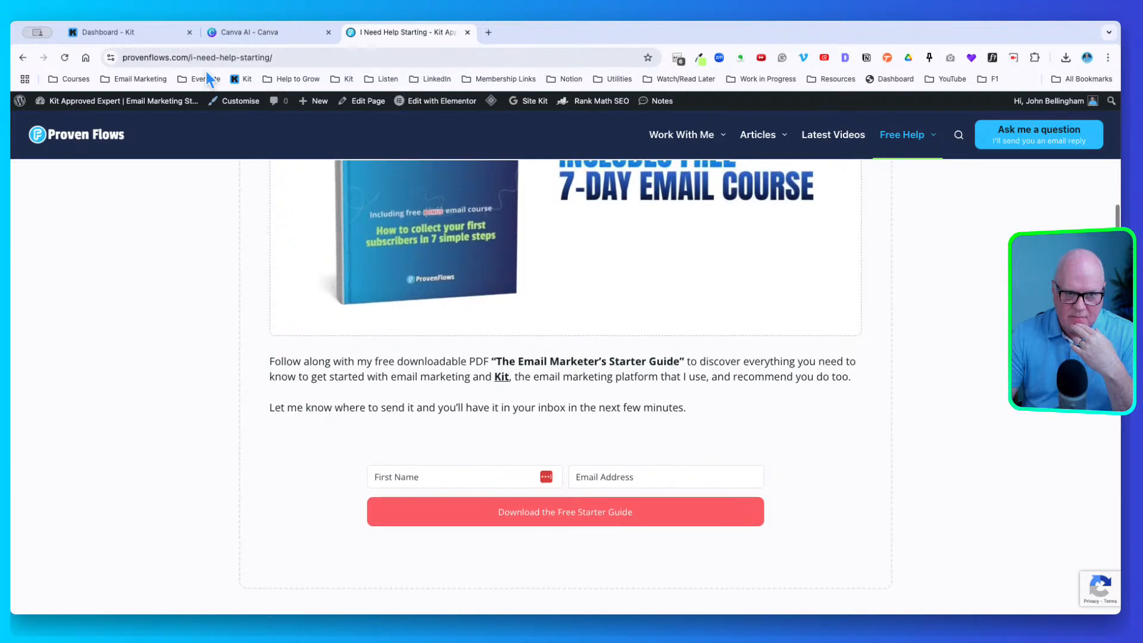
Back in Kit, go to Grow > Landing Pages & Forms and choose Create new
left_click(161, 26)
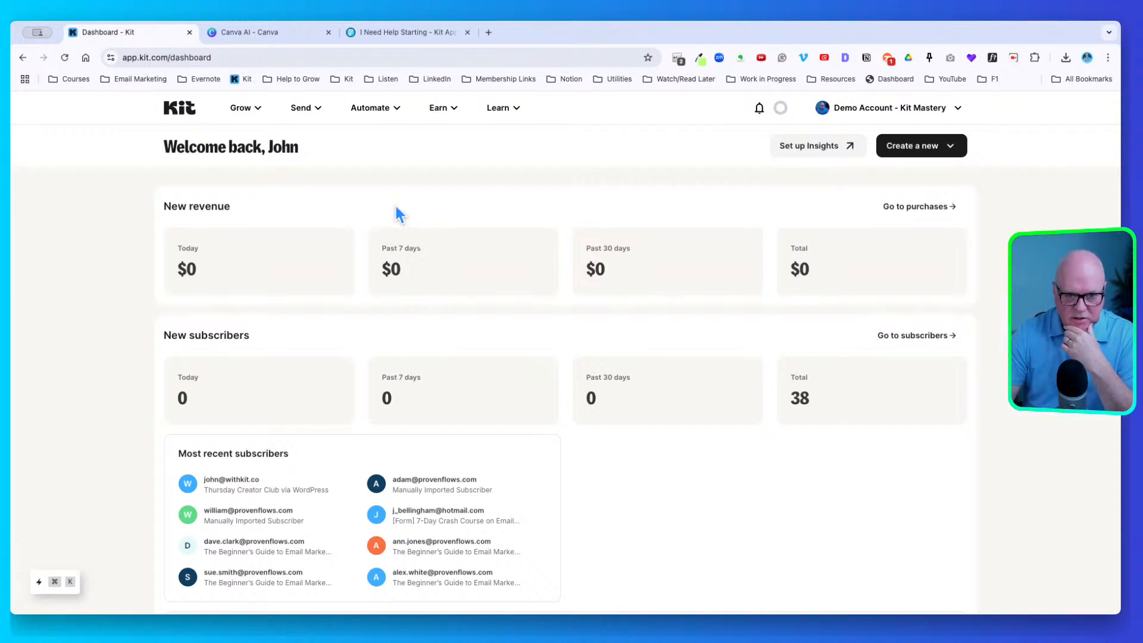
left_click(244, 108)
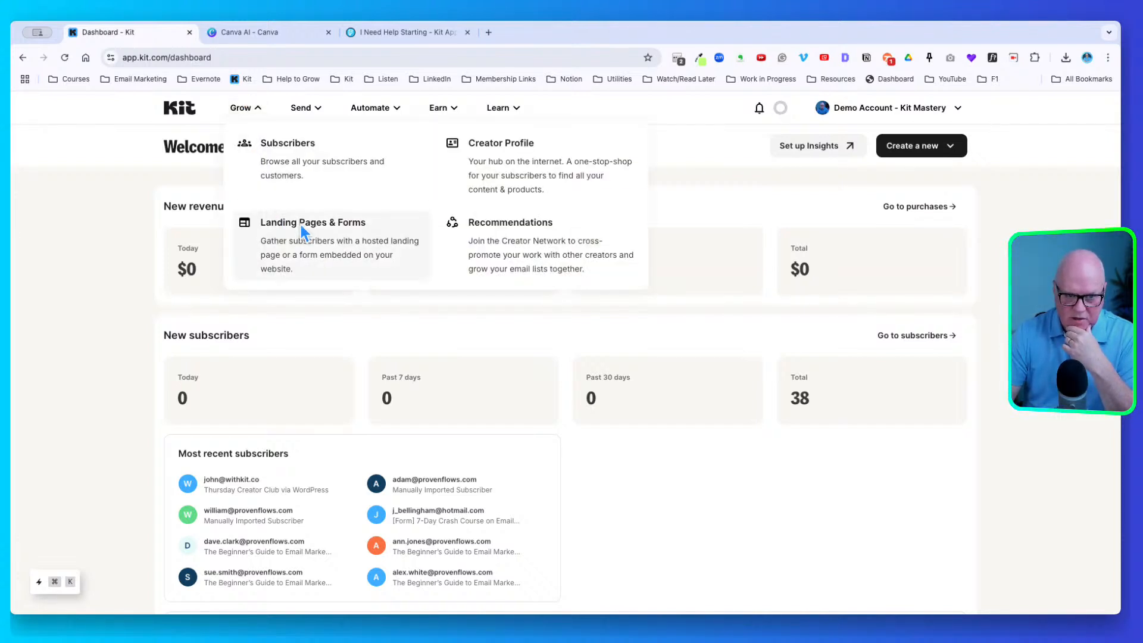
left_click(368, 235)
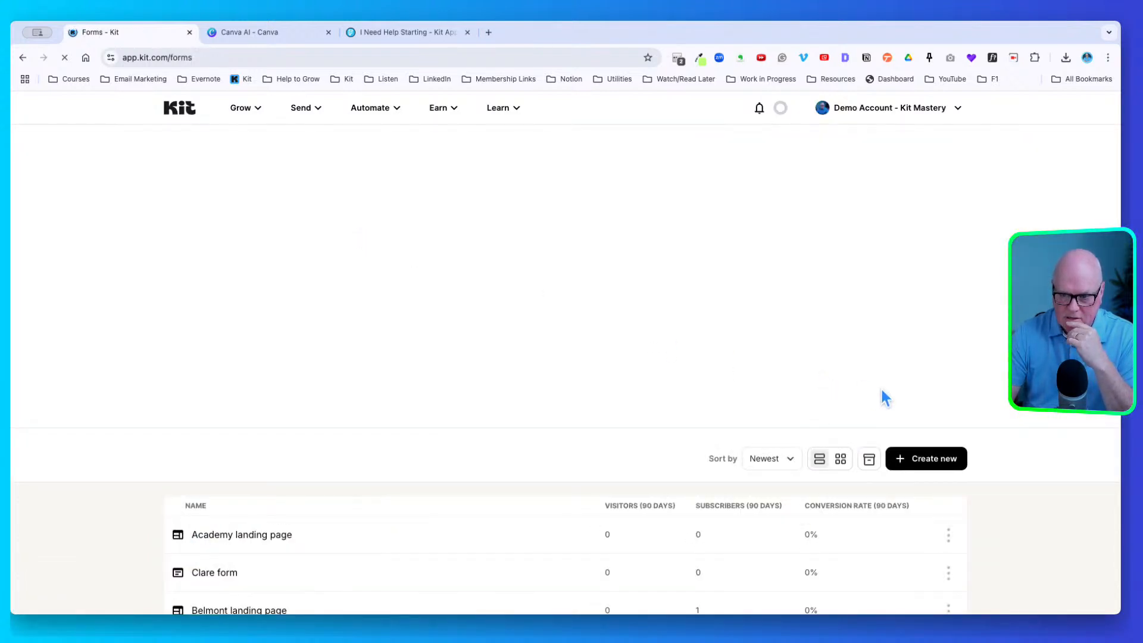
left_click(935, 449)
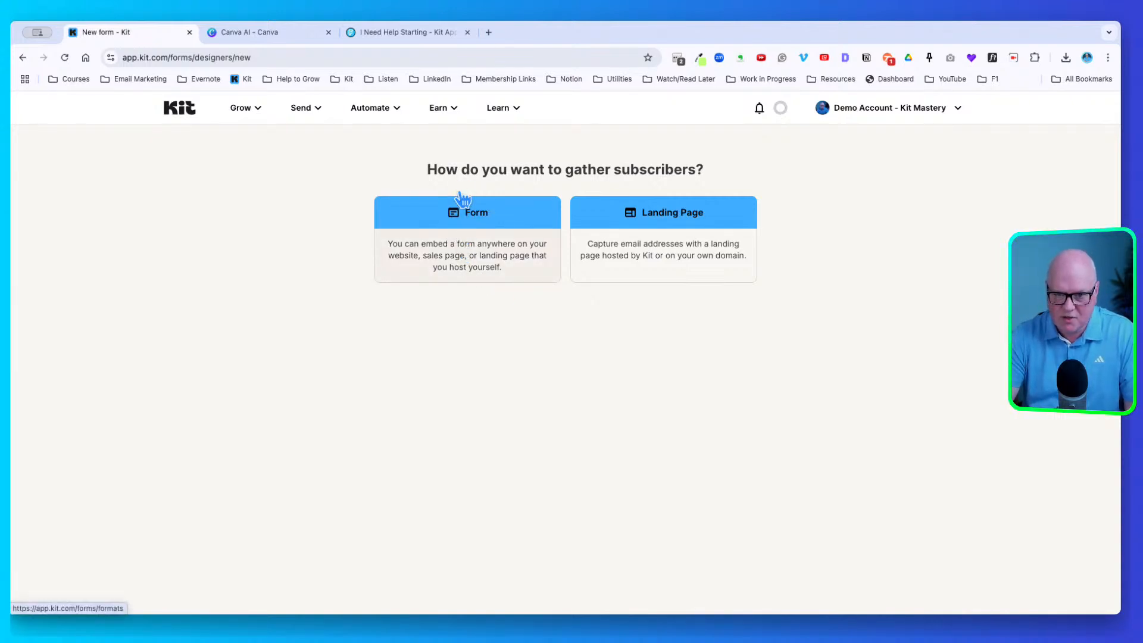
Pick the Landing Page option to bring up the template chooser
left_click(659, 218)
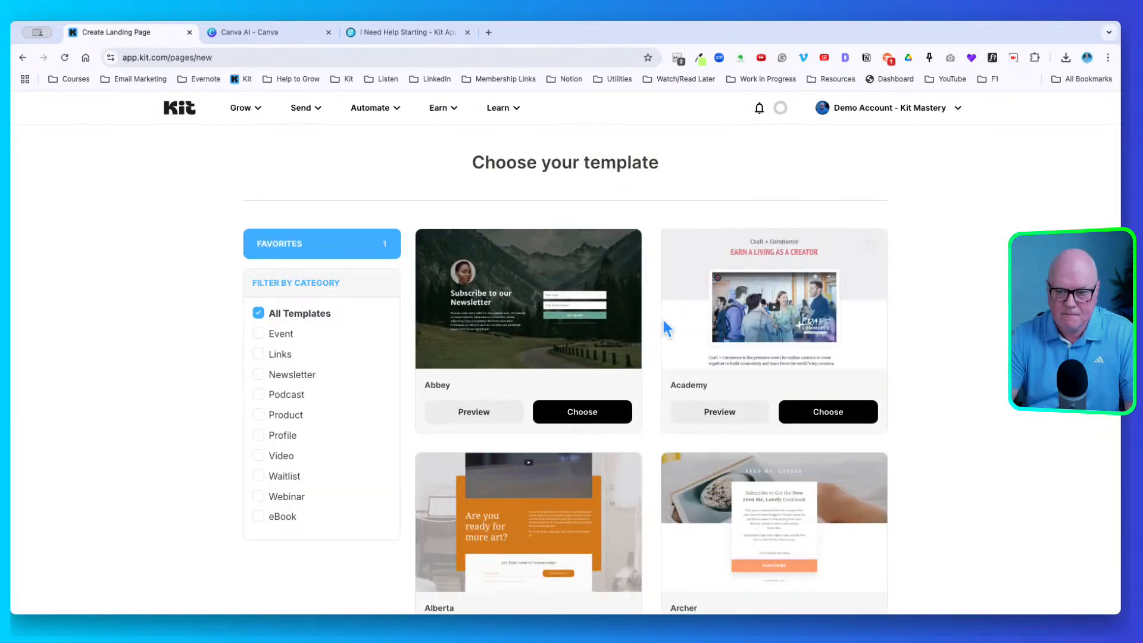
scroll(652, 339, "down", 5)
scroll(653, 340, "up", 5)
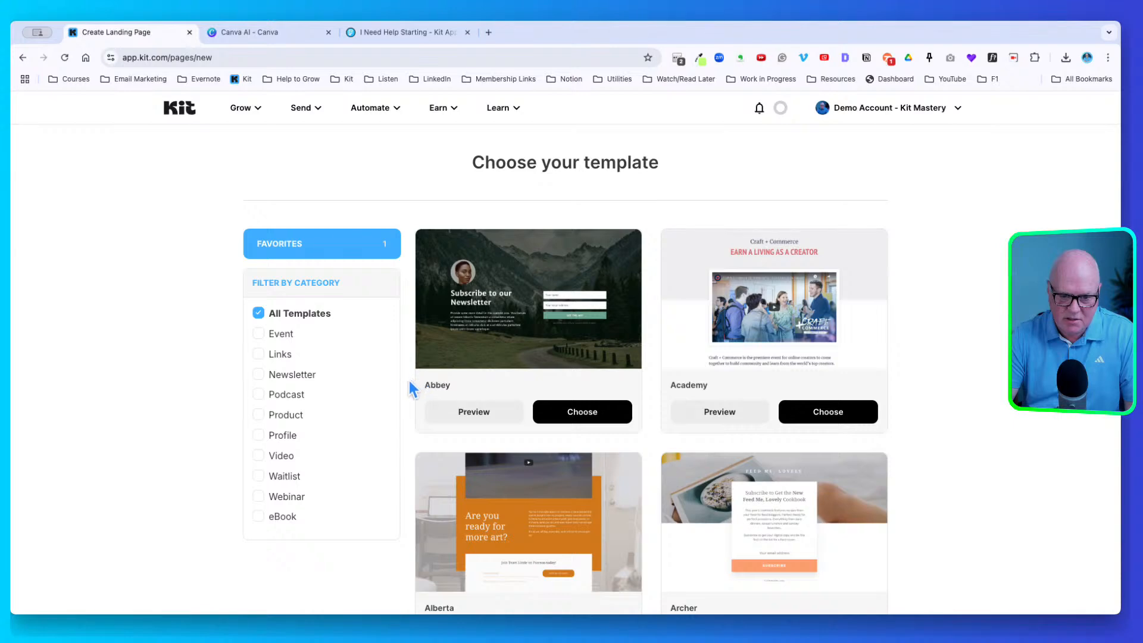
scroll(409, 382, "down", 2)
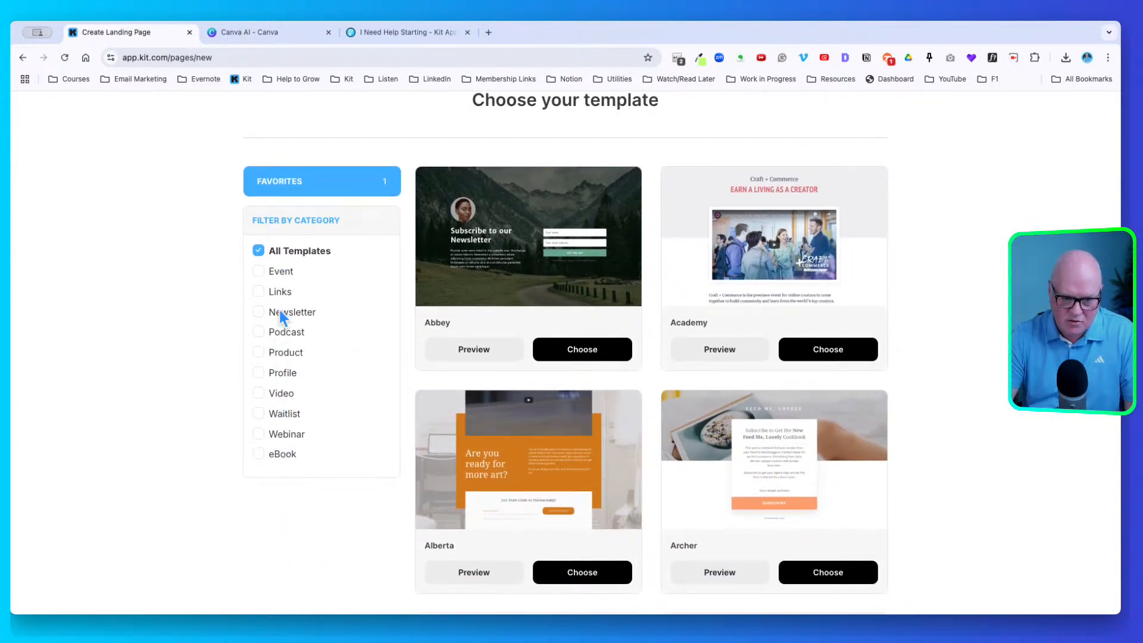
scroll(408, 426, "down", 10)
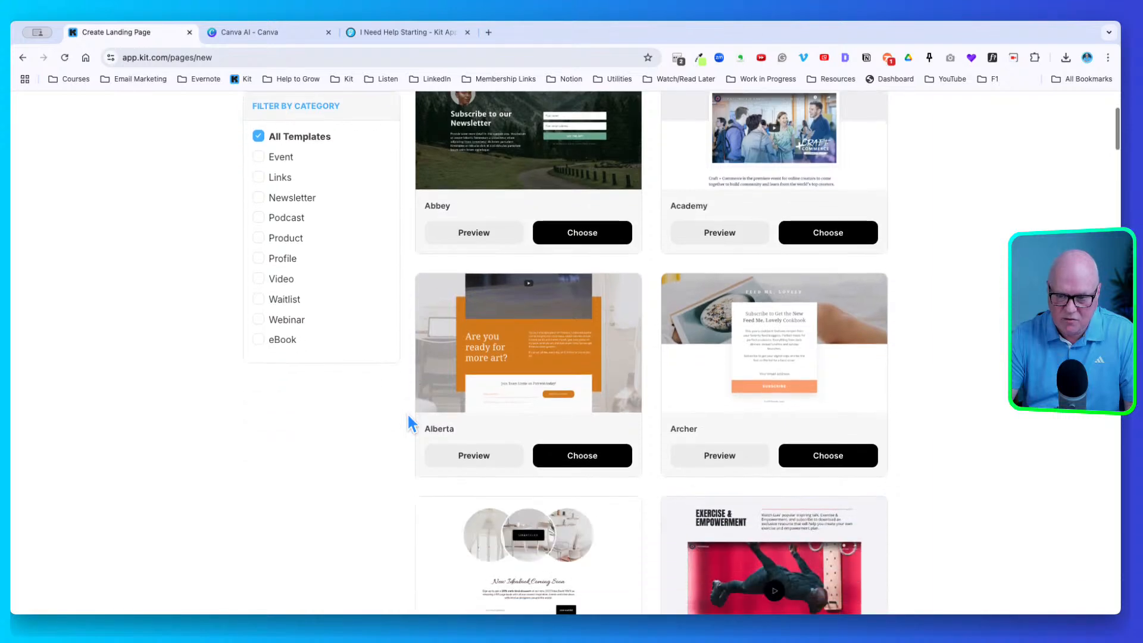
scroll(403, 416, "down", 7)
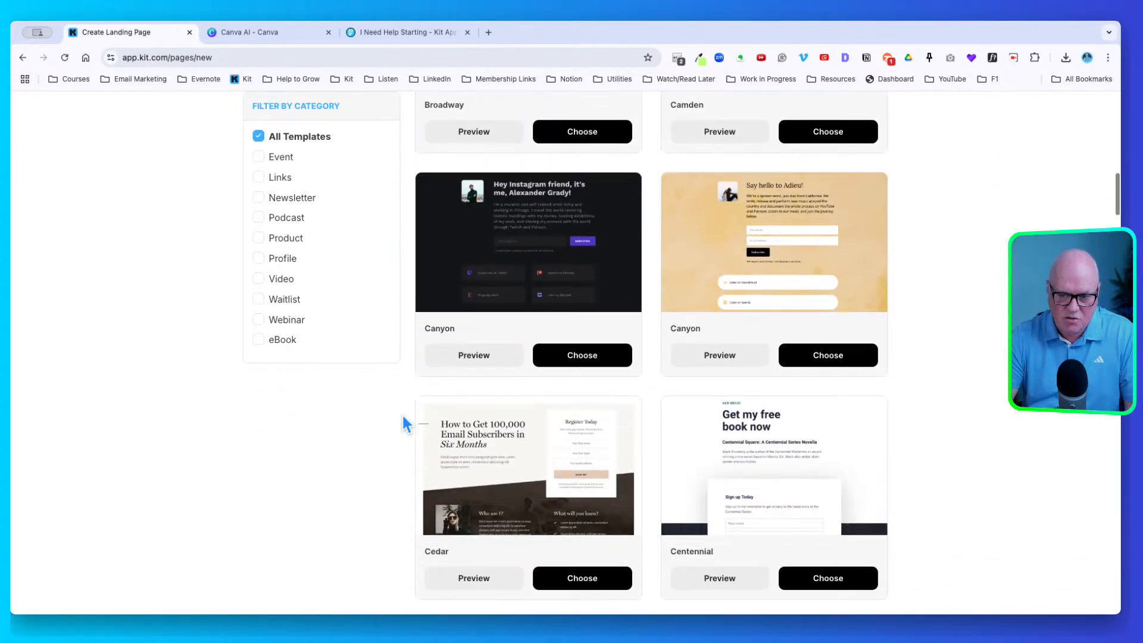
scroll(403, 417, "down", 6)
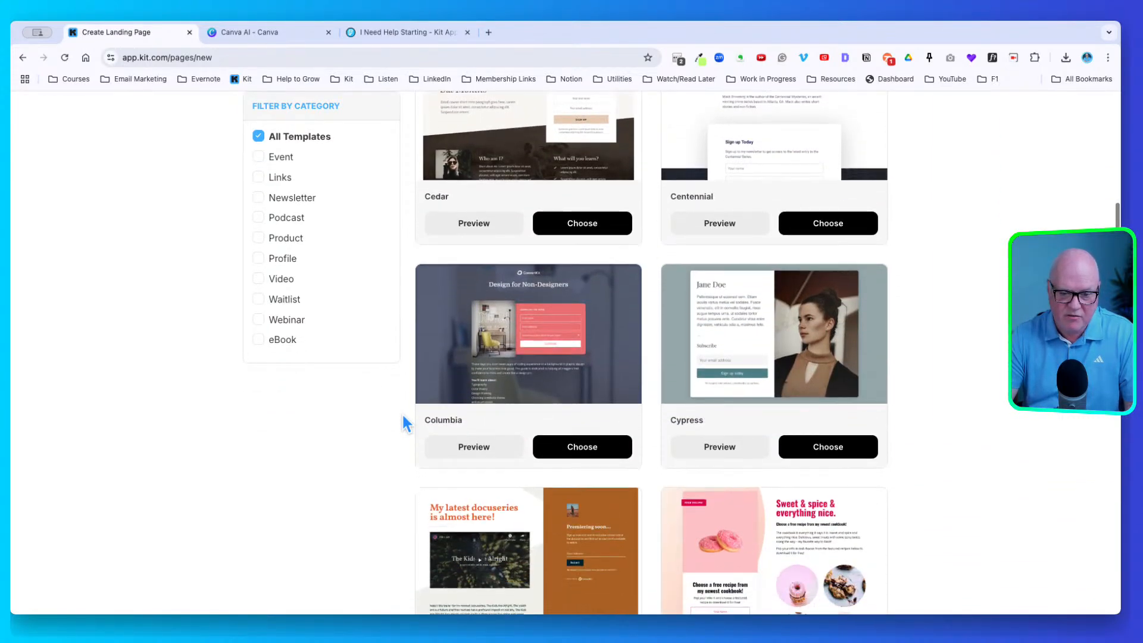
scroll(401, 412, "down", 8)
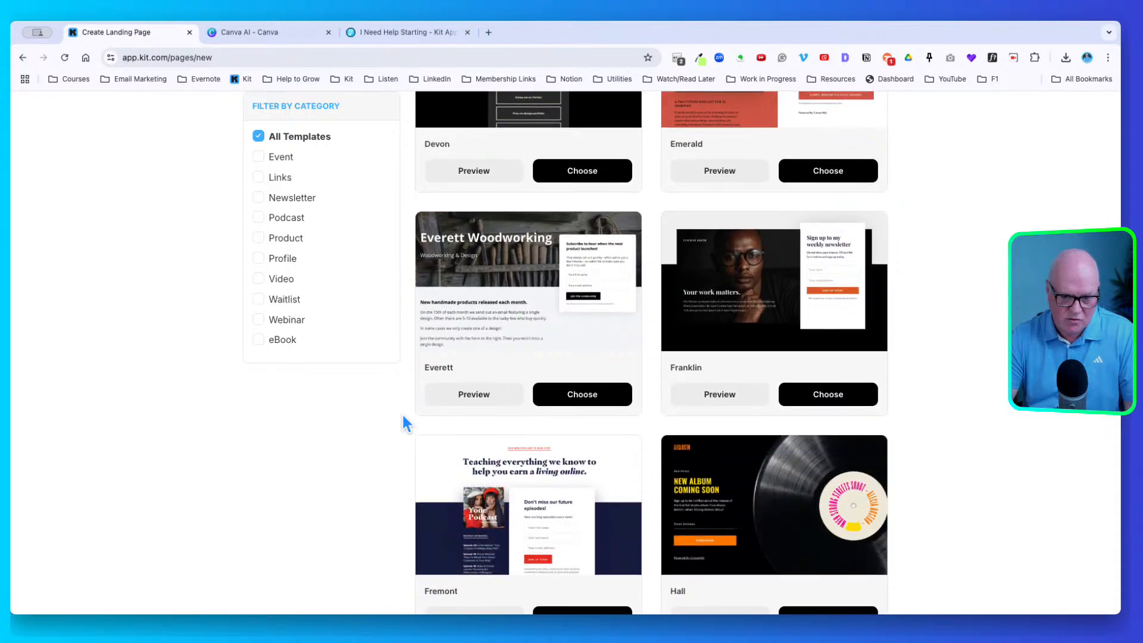
scroll(403, 417, "down", 4)
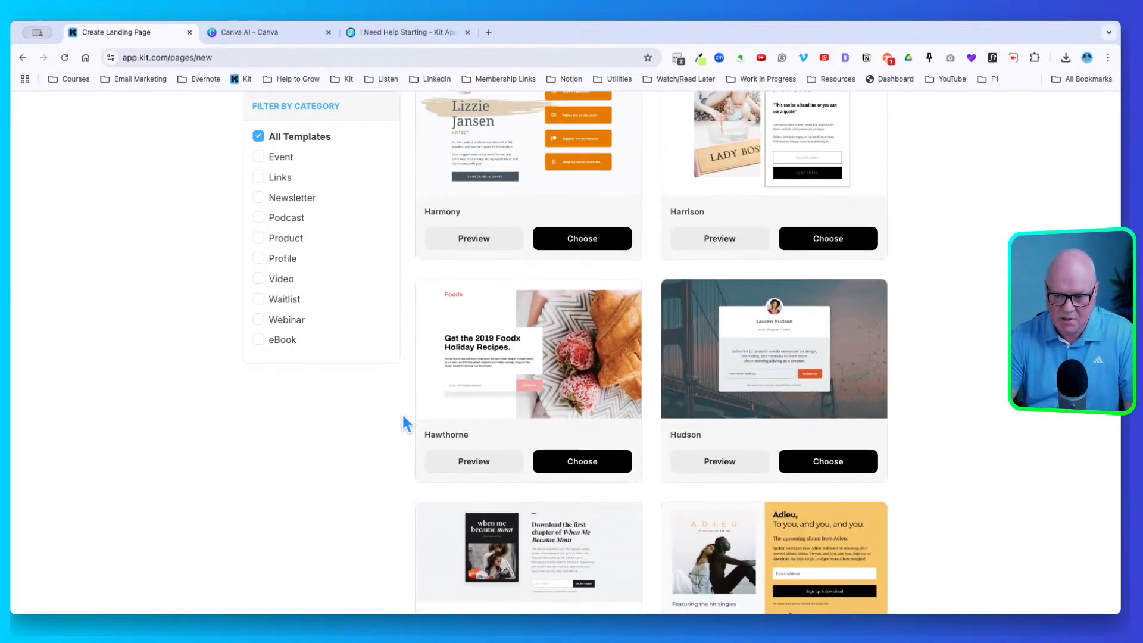
scroll(403, 416, "down", 2)
scroll(402, 413, "down", 8)
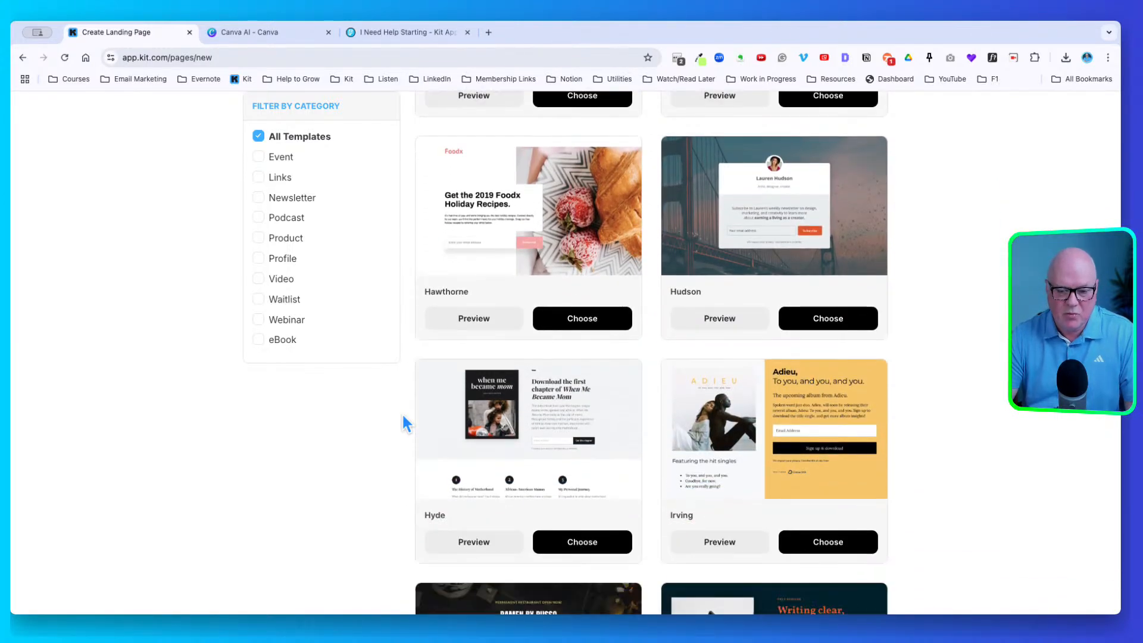
scroll(403, 416, "down", 14)
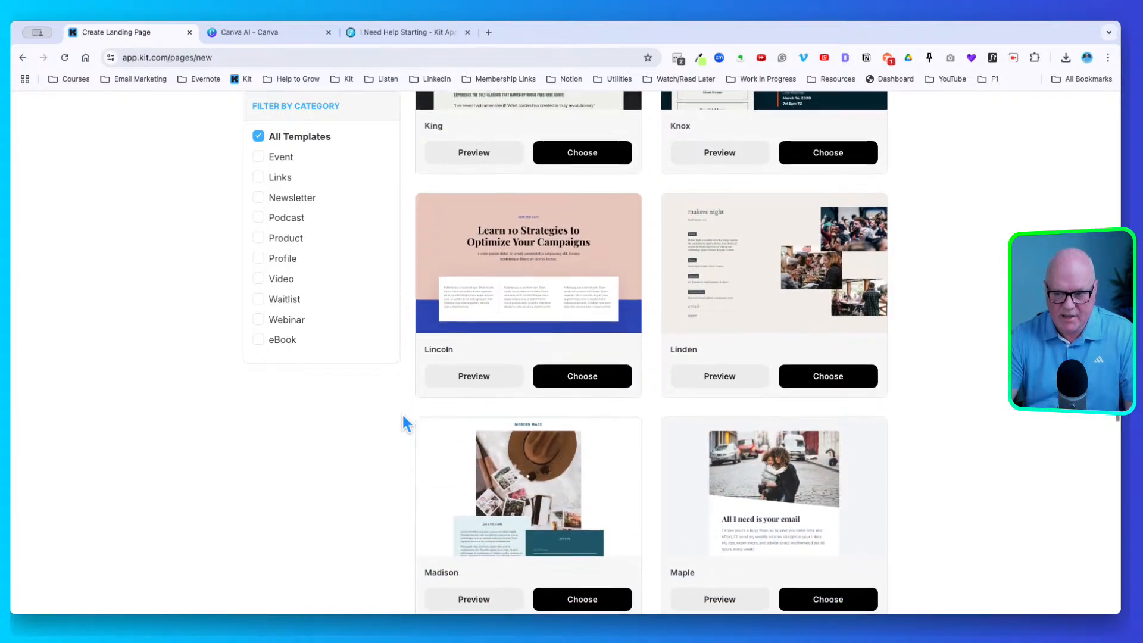
scroll(403, 416, "down", 20)
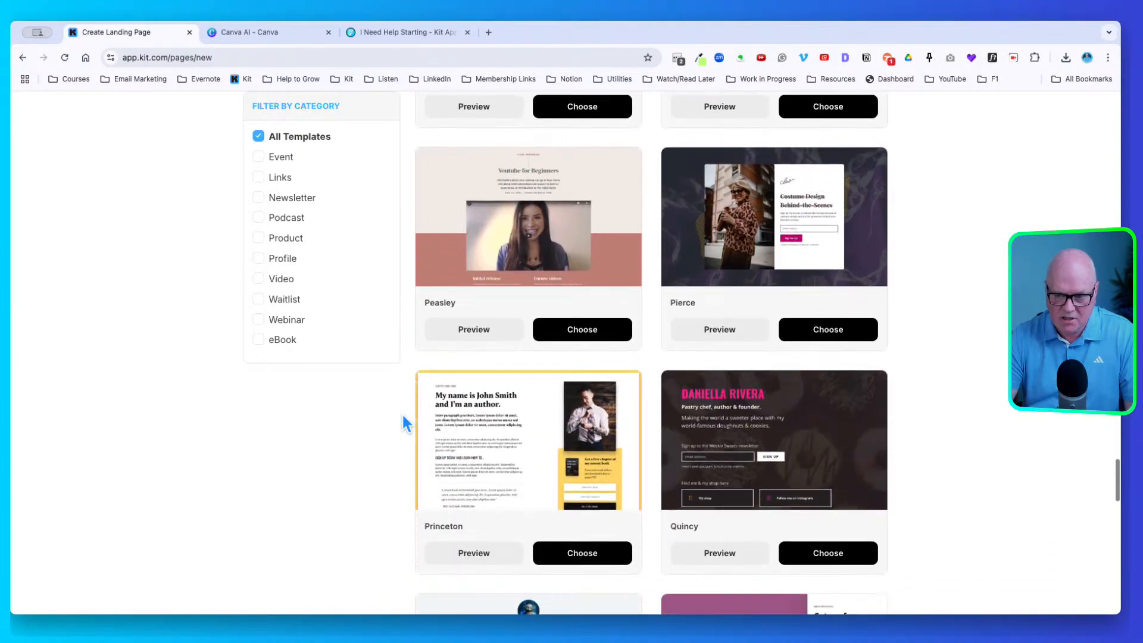
scroll(402, 416, "down", 6)
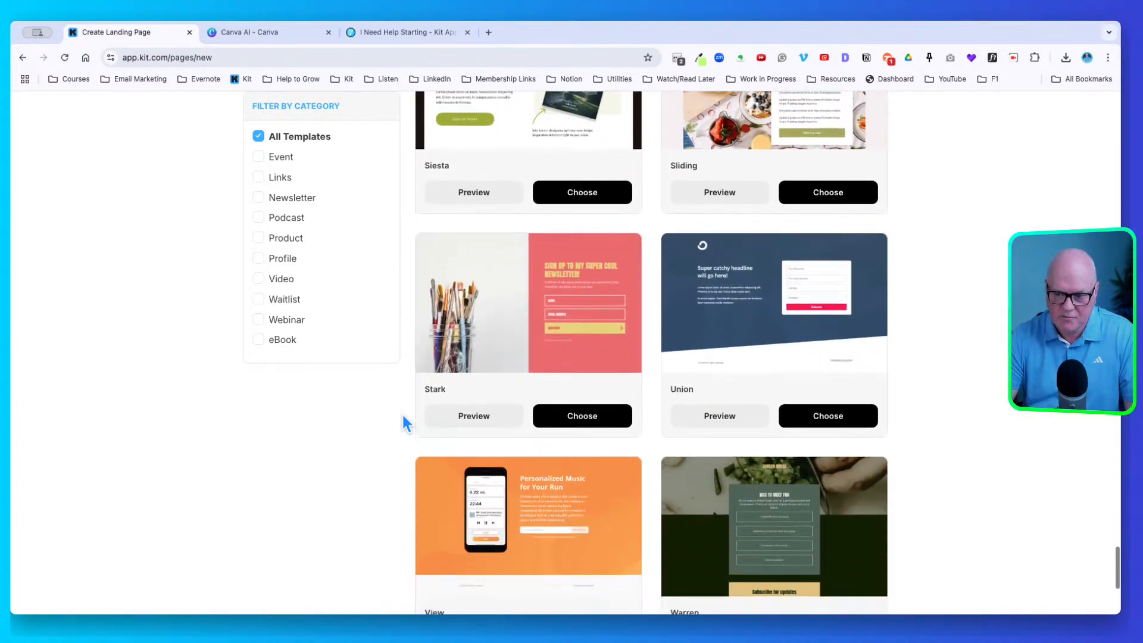
scroll(403, 416, "up", 8)
scroll(403, 416, "up", 14)
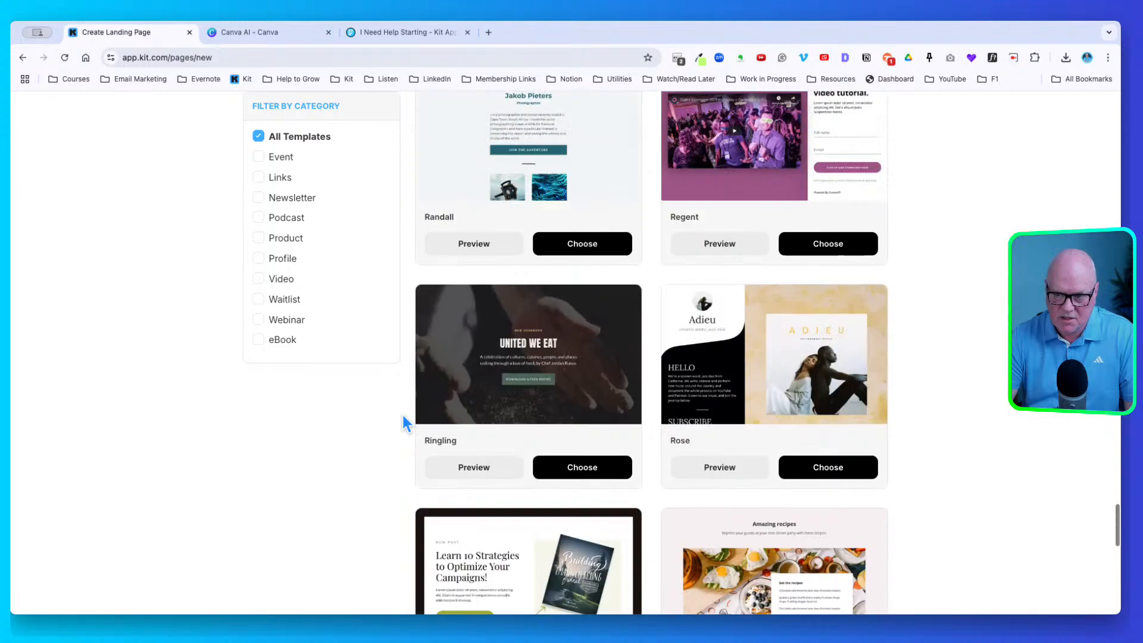
scroll(401, 413, "up", 7)
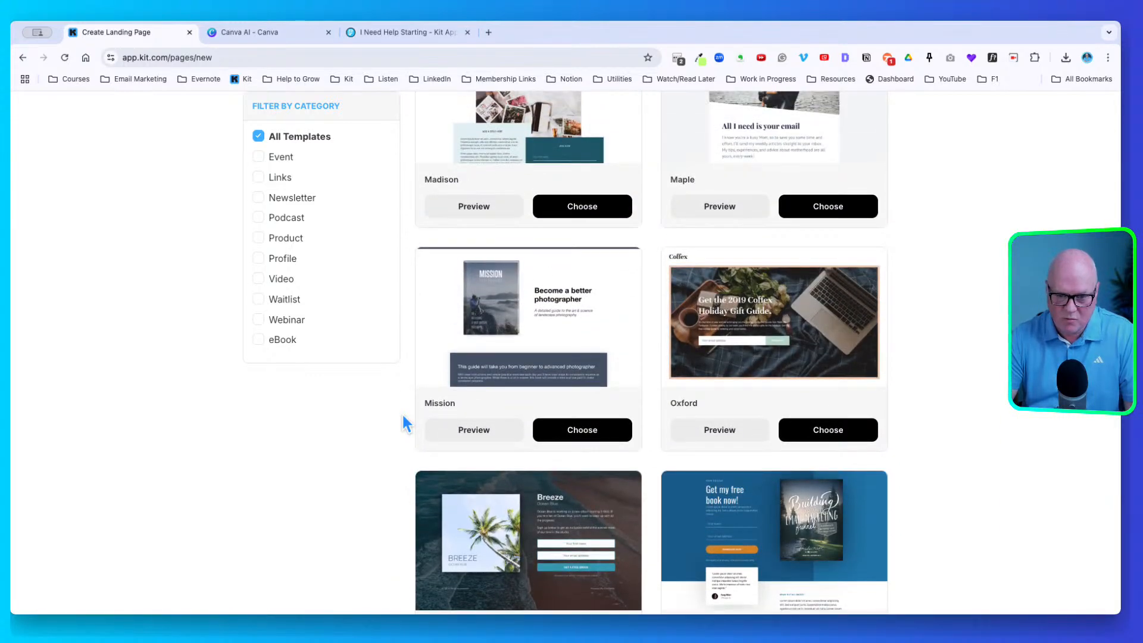
Start a new landing page from the Oxford template and look over its layout
left_click(844, 423)
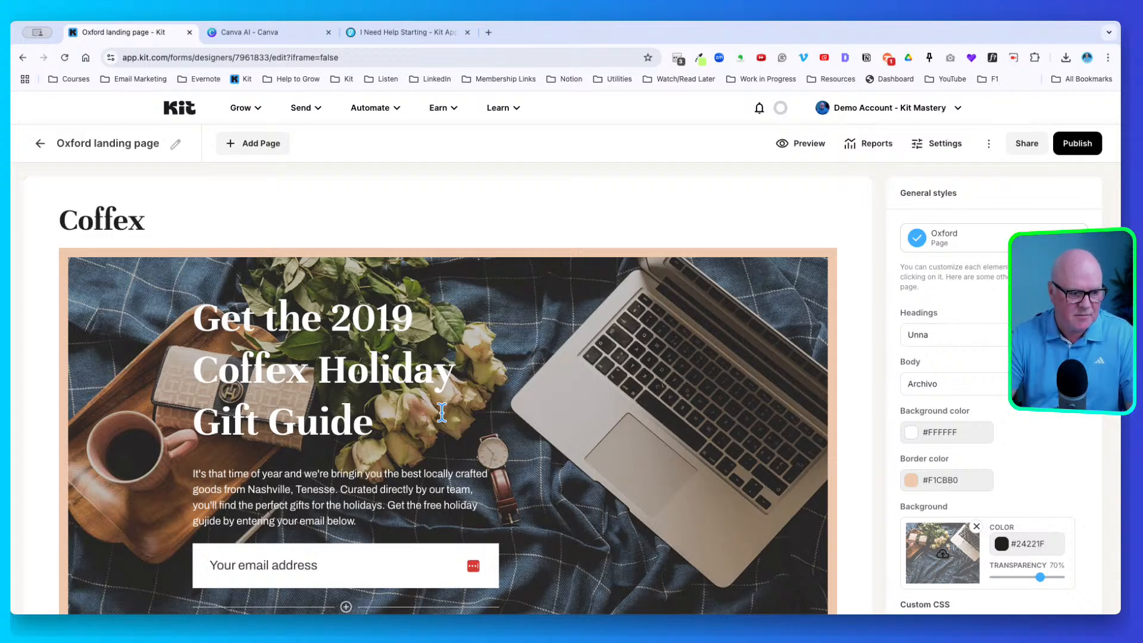
scroll(445, 424, "down", 3)
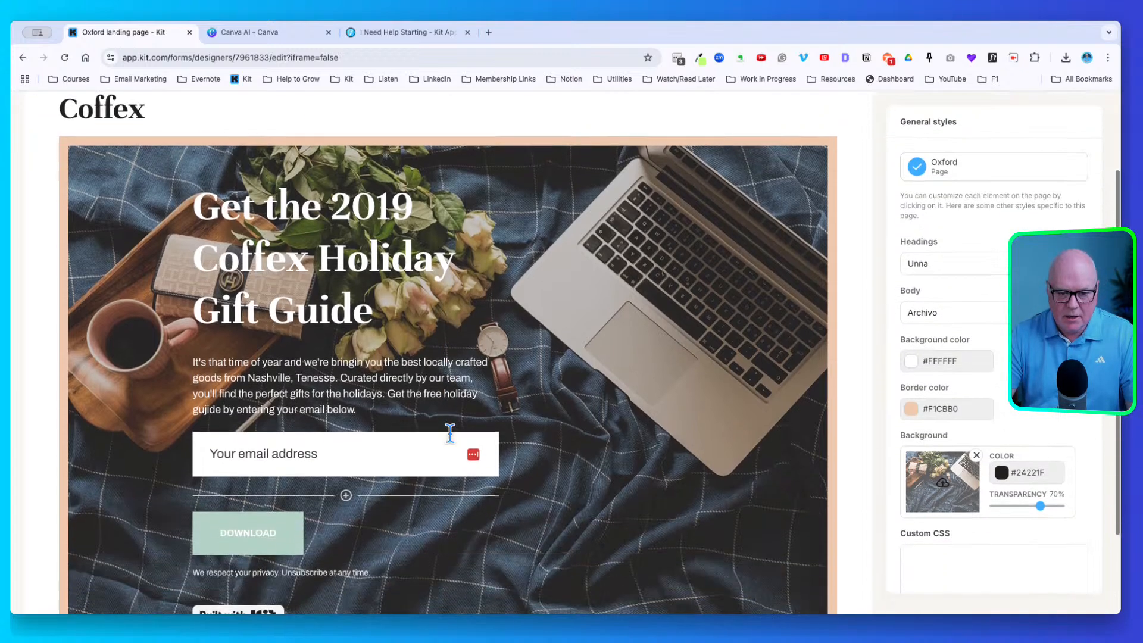
scroll(449, 433, "down", 3)
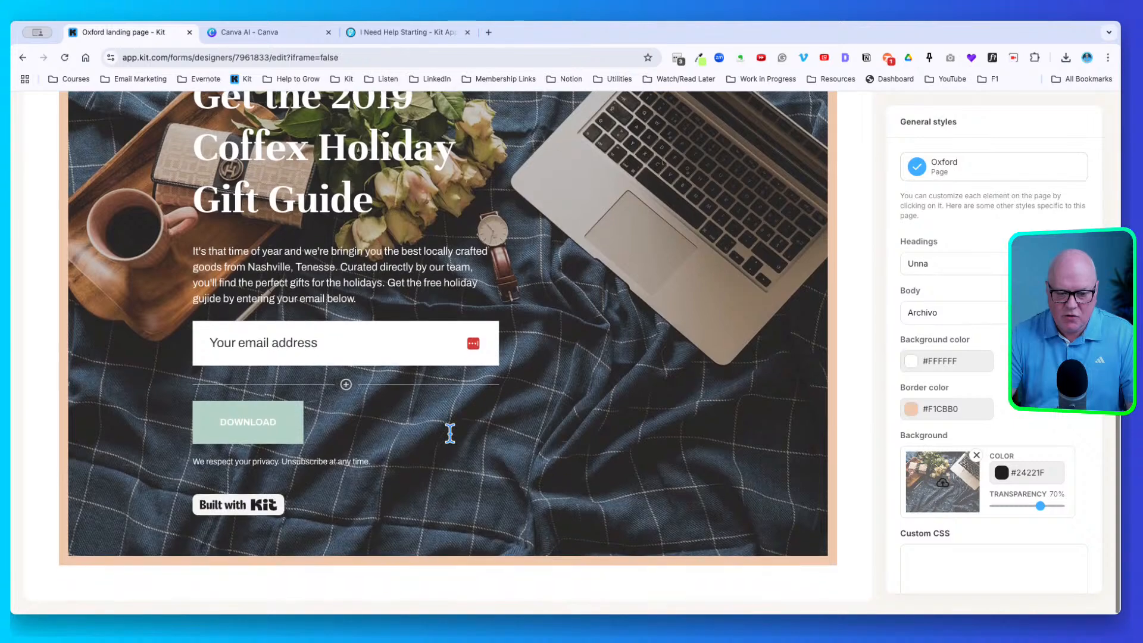
scroll(450, 434, "up", 5)
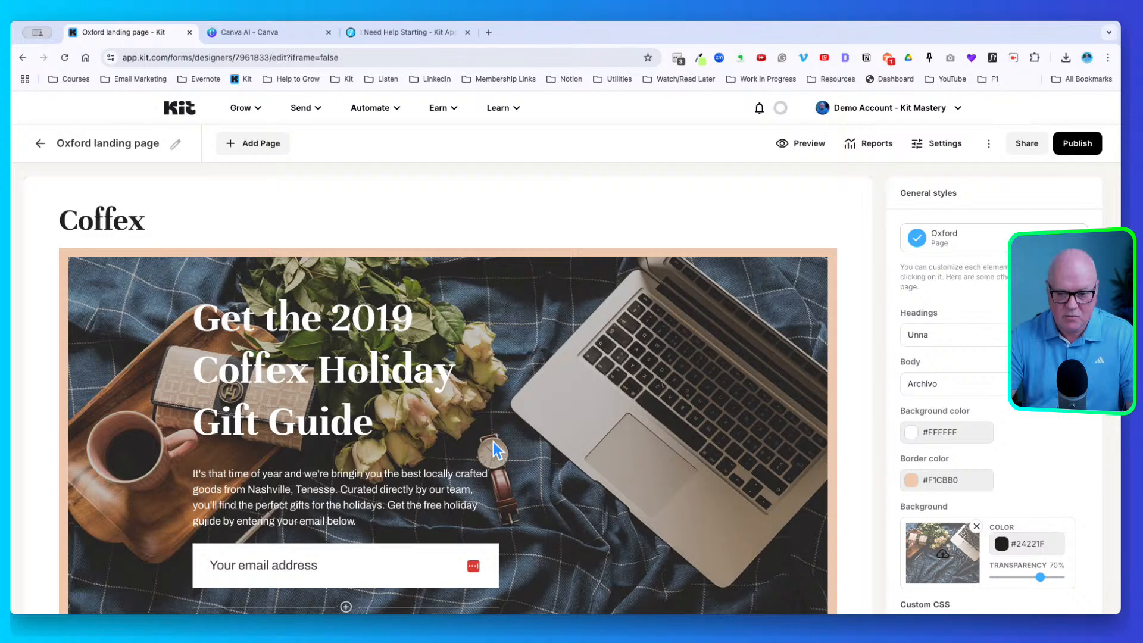
scroll(491, 441, "down", 2)
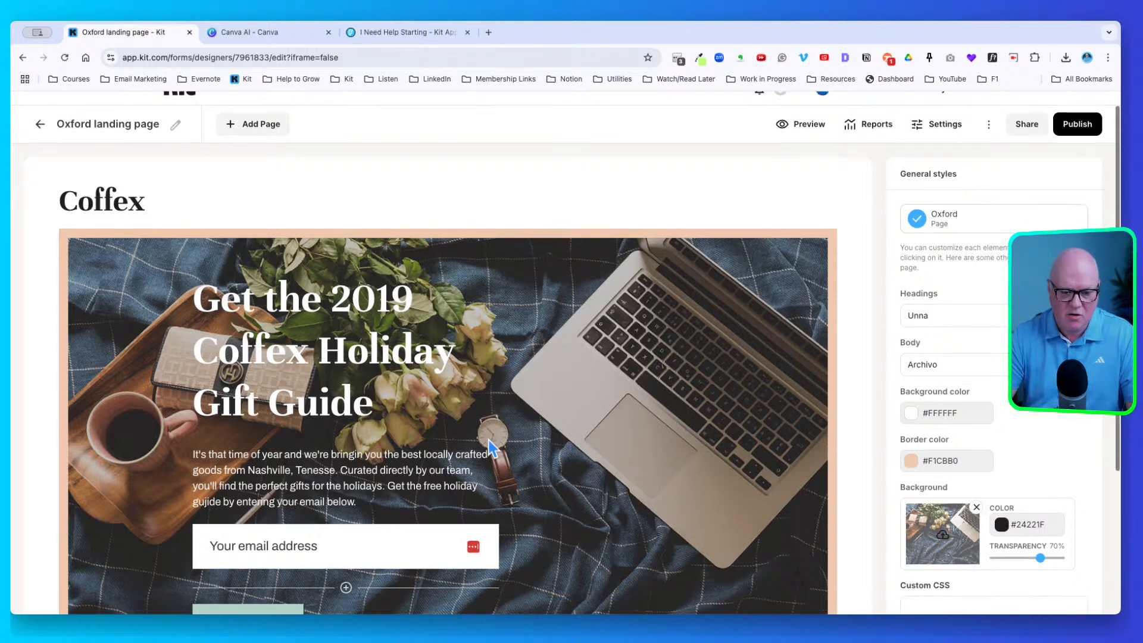
scroll(517, 444, "up", 2)
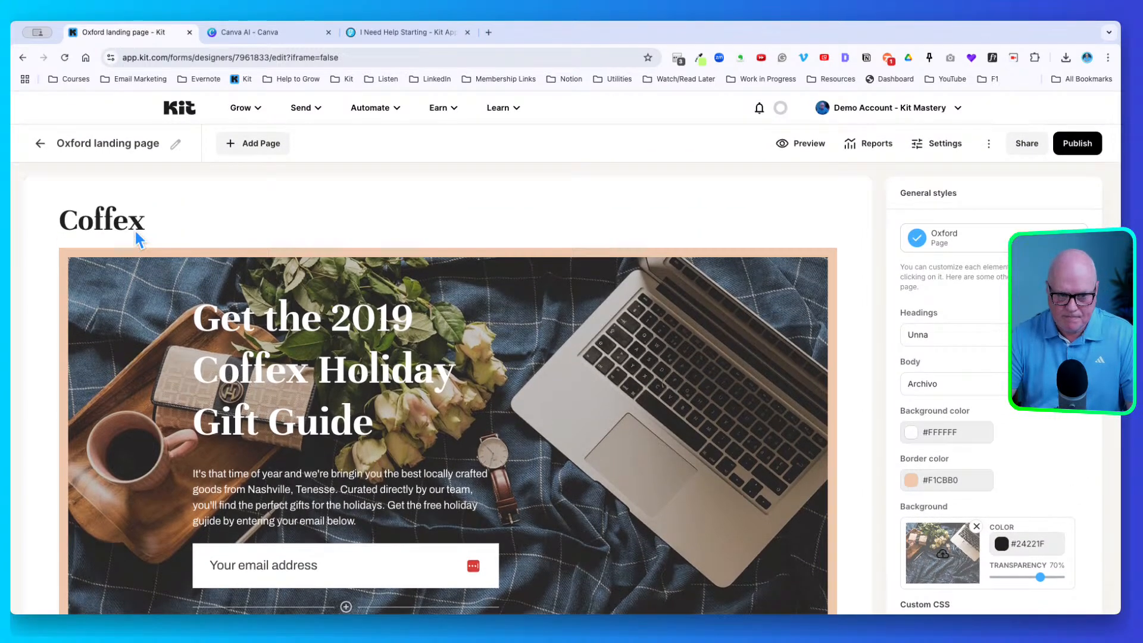
Replace the 'Coffex' brand heading with 'CityScape'
left_click(104, 212)
double_click(104, 212)
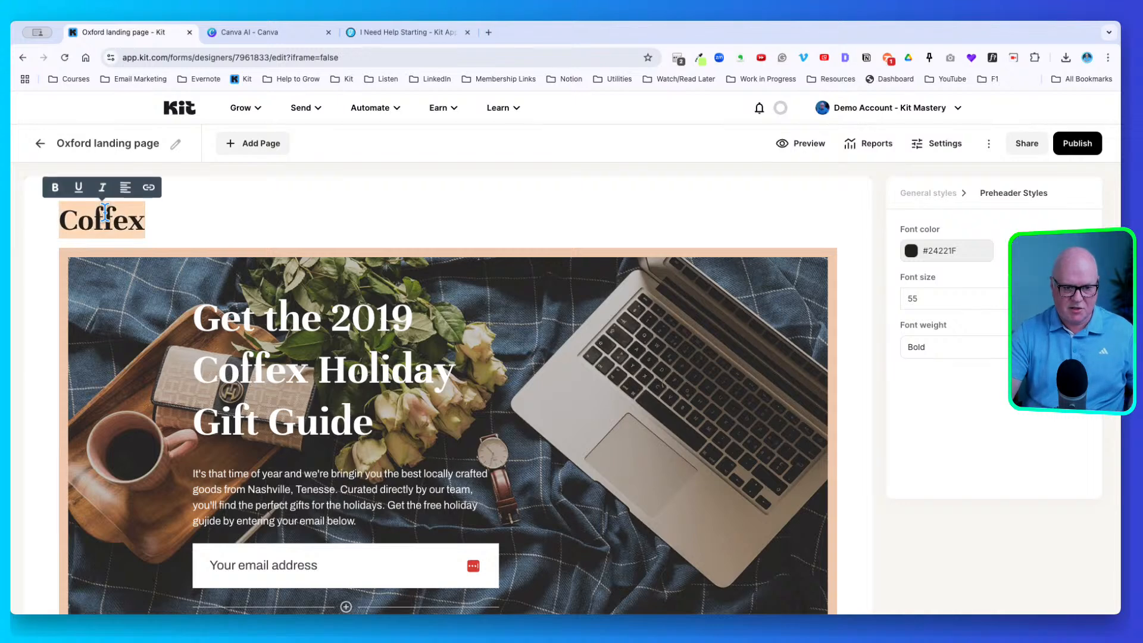
type("CityScape")
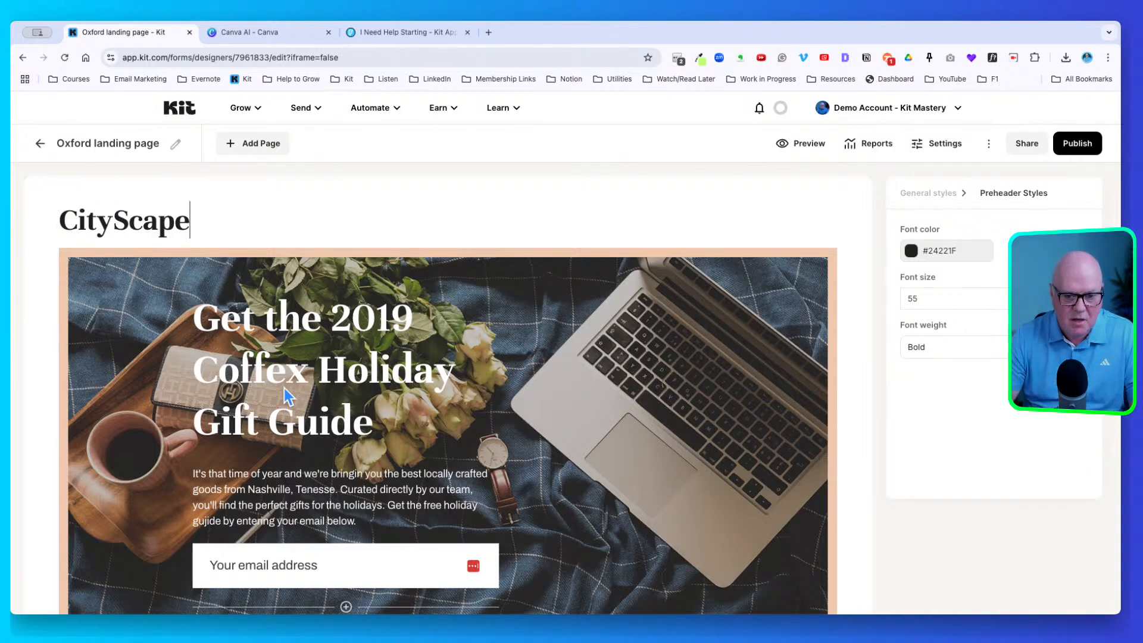
left_click(298, 363)
Replace the Coffex gift guide headline with 'Get your guide to travelling like a digital nomad.'
triple_click(262, 312)
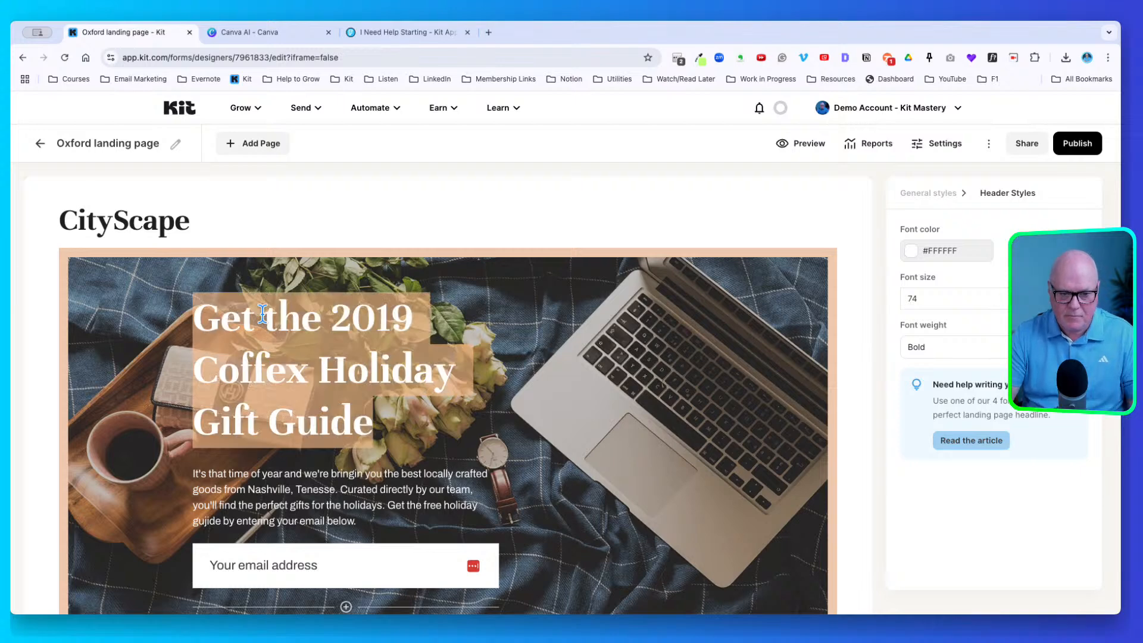
type("Ge")
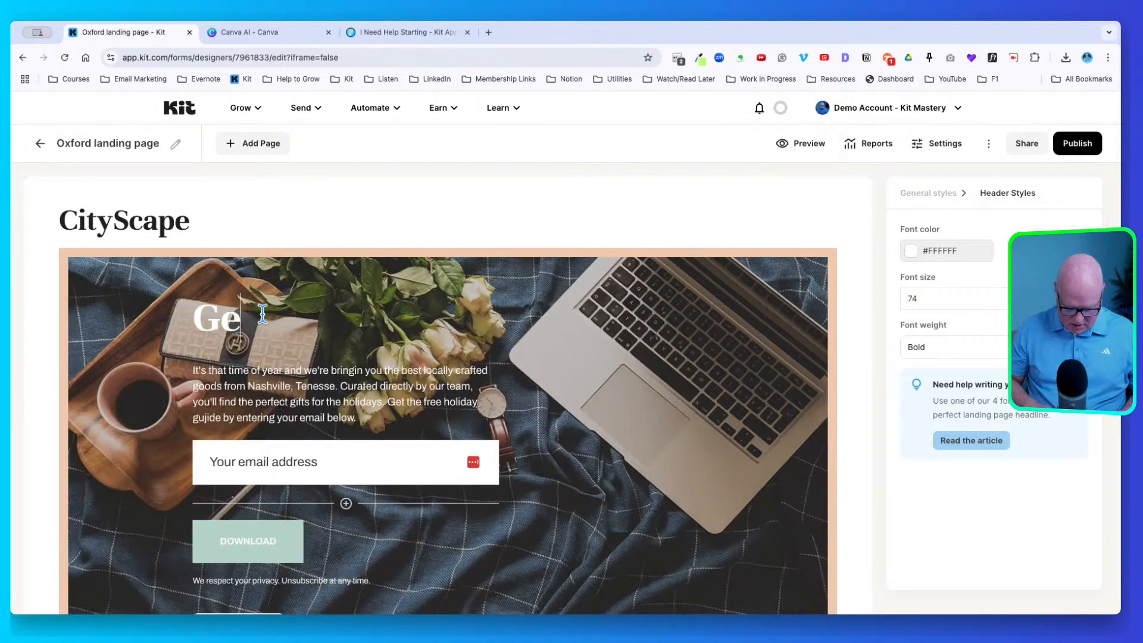
type("t your gui")
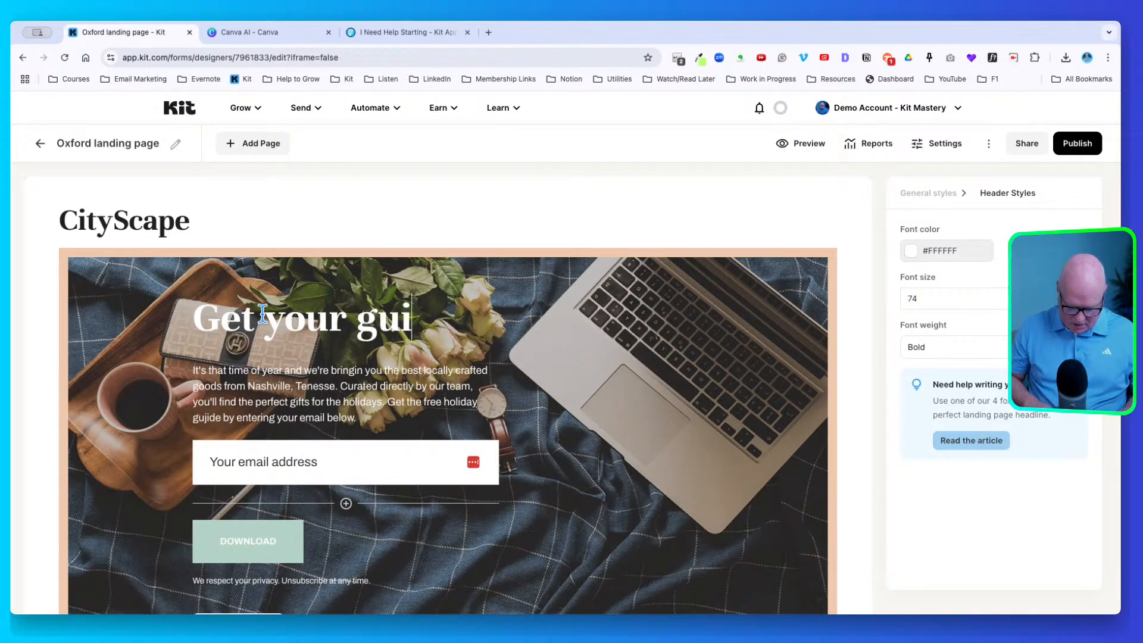
type("de to trave")
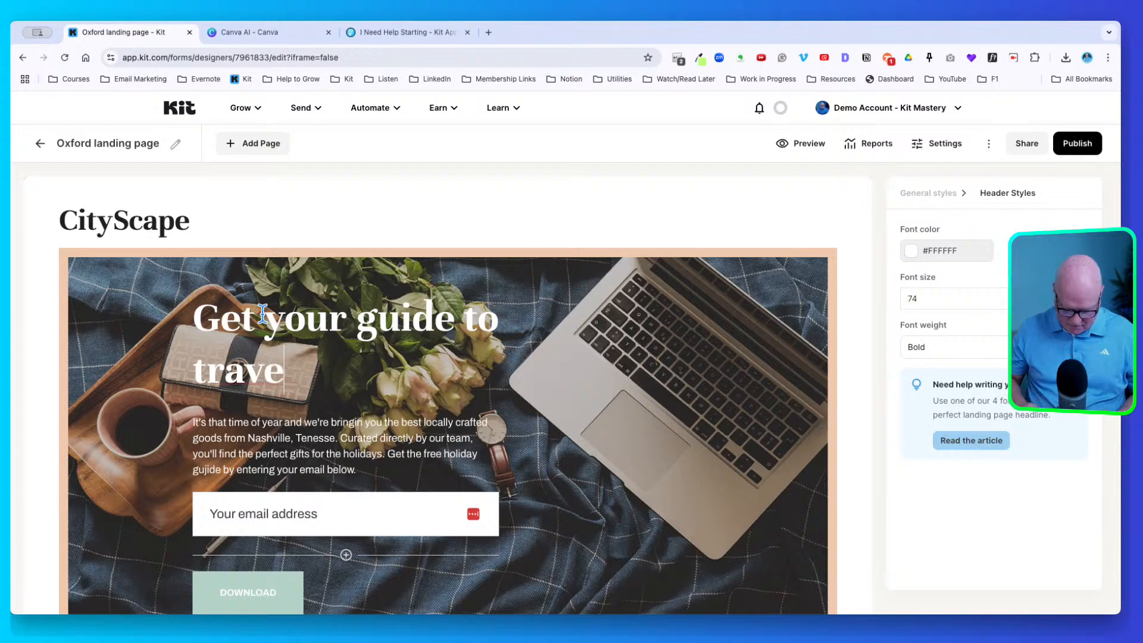
type("lling like a ")
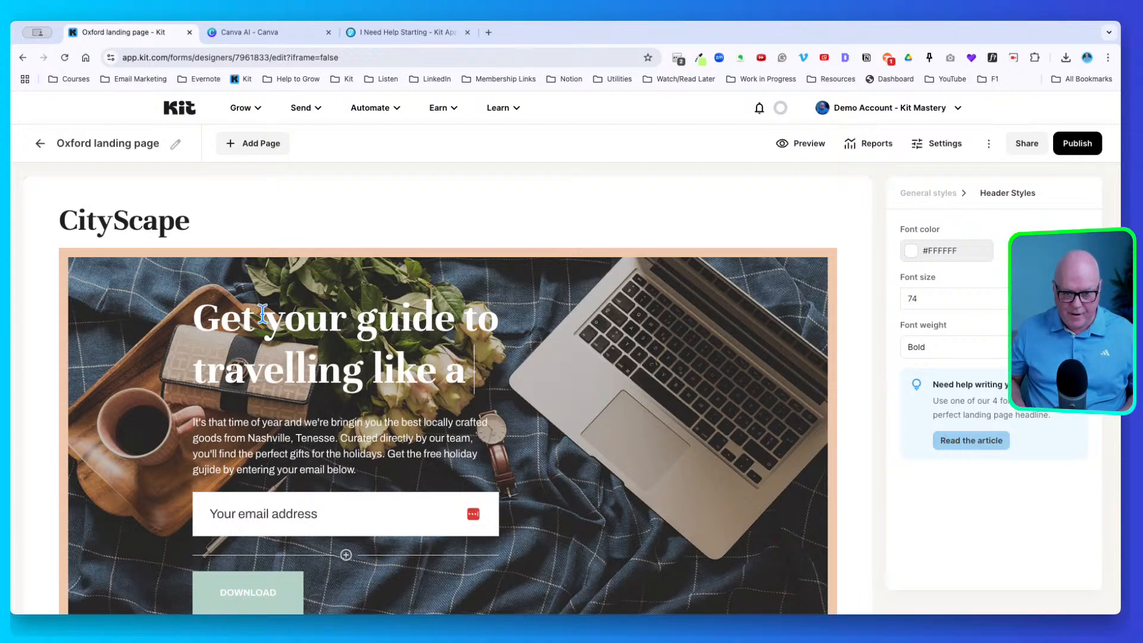
type("digit")
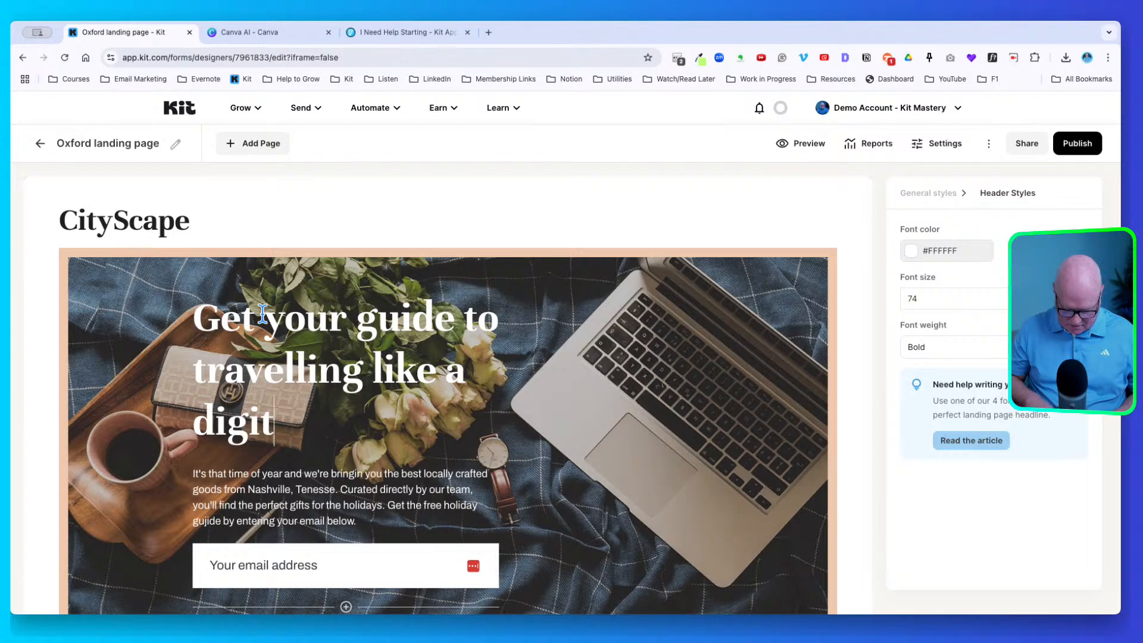
type("al nomad")
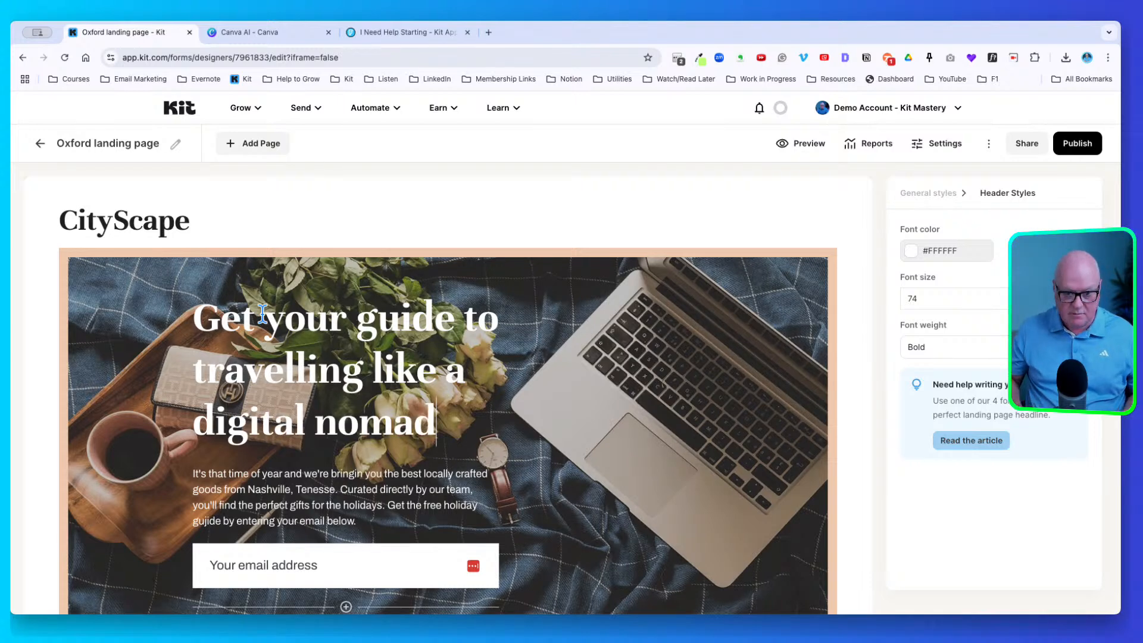
type(".")
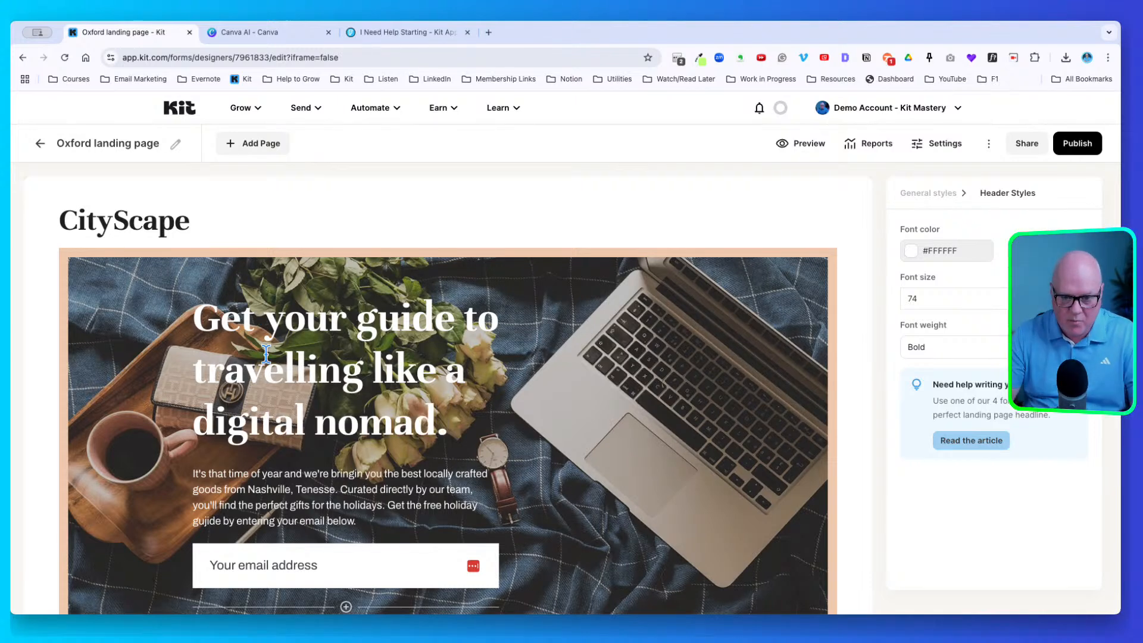
scroll(456, 465, "down", 1)
scroll(452, 470, "down", 1)
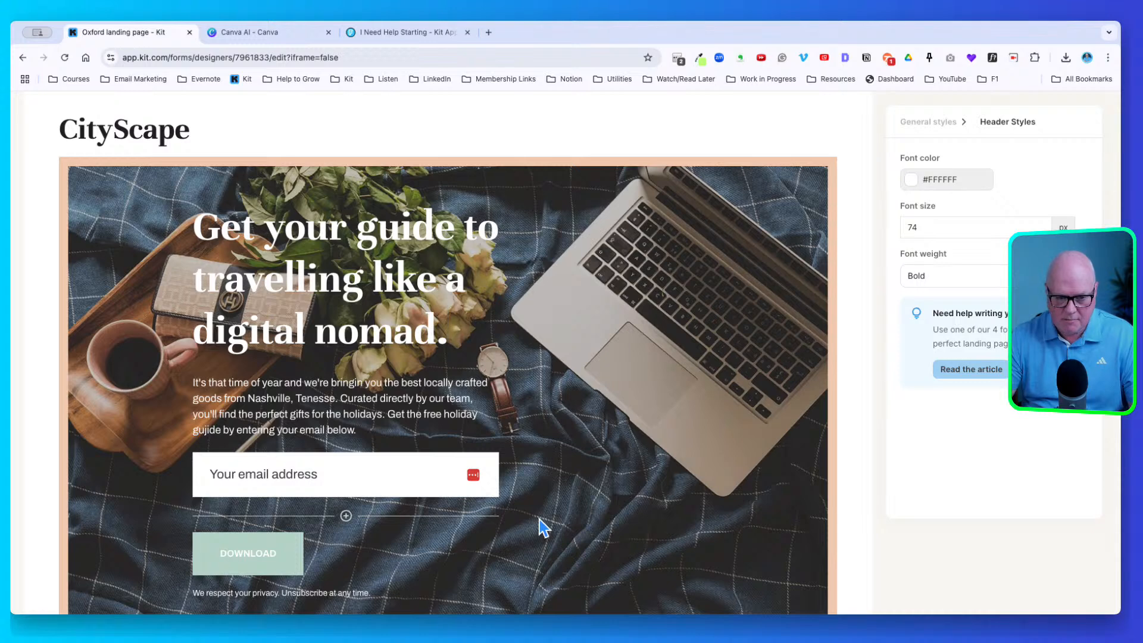
scroll(538, 526, "up", 1)
scroll(588, 370, "up", 1)
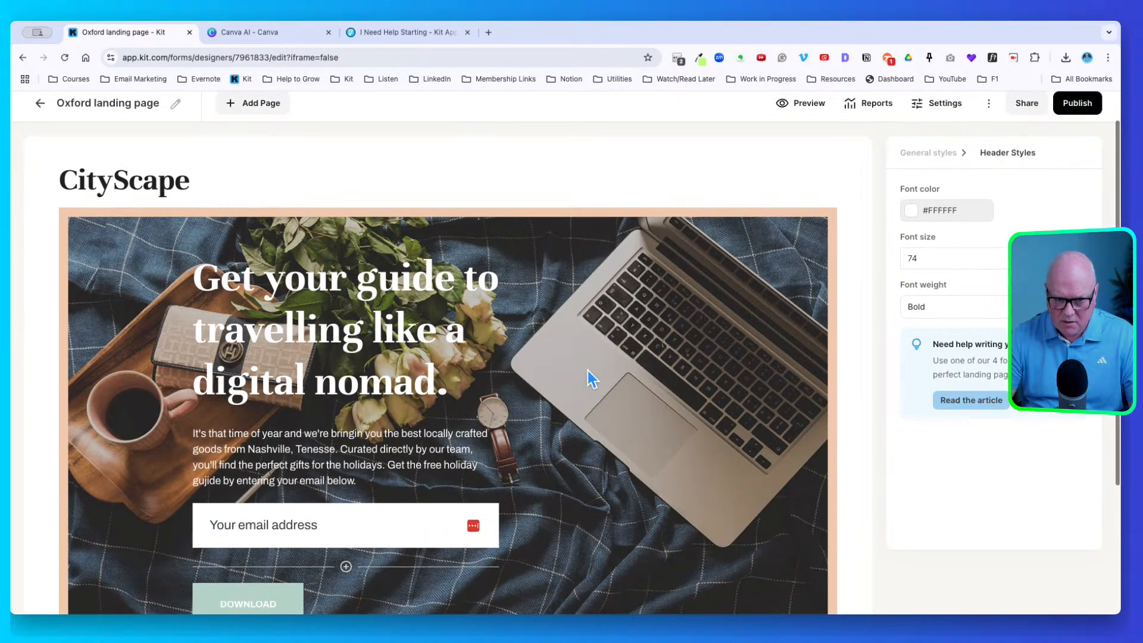
scroll(588, 371, "down", 3)
scroll(590, 390, "up", 2)
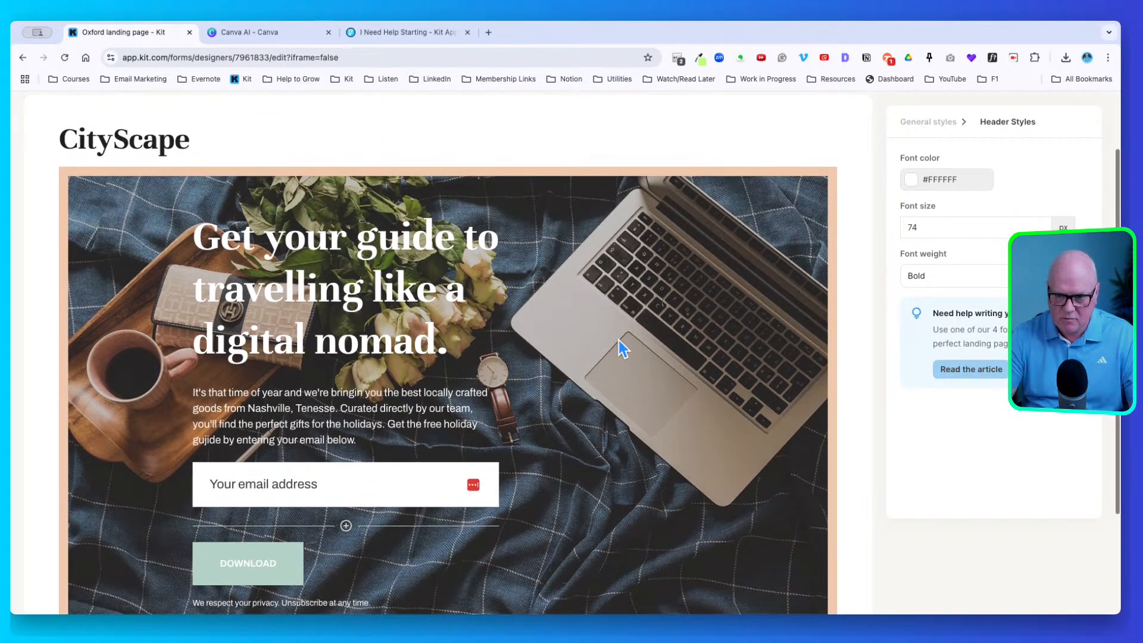
From General styles, open the Media Gallery for the page's background image
left_click(947, 116)
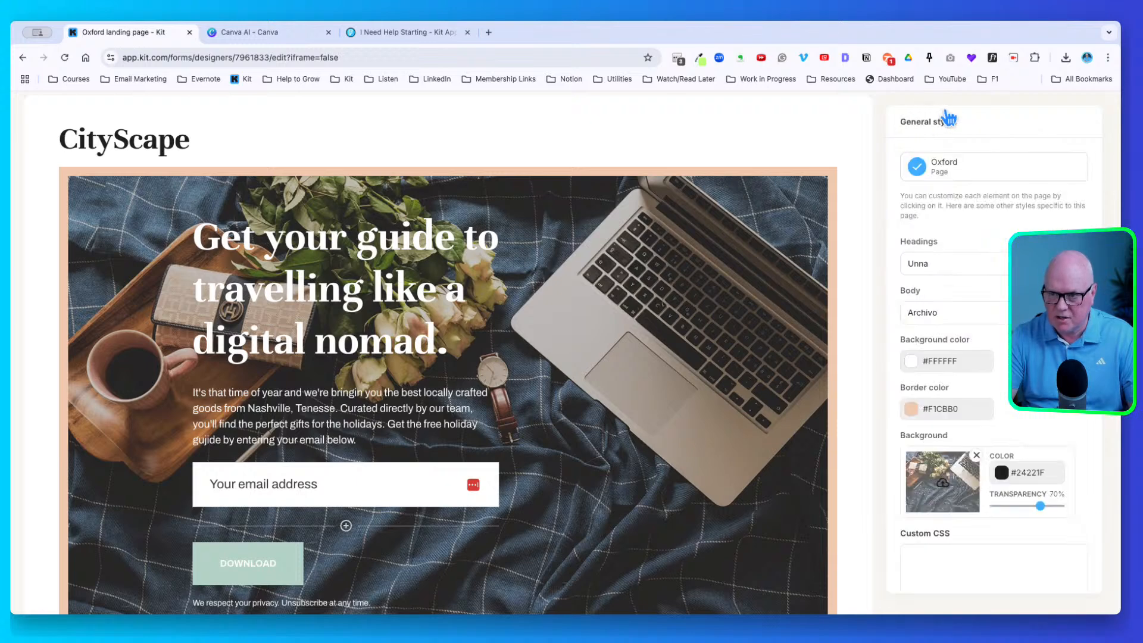
left_click(951, 479)
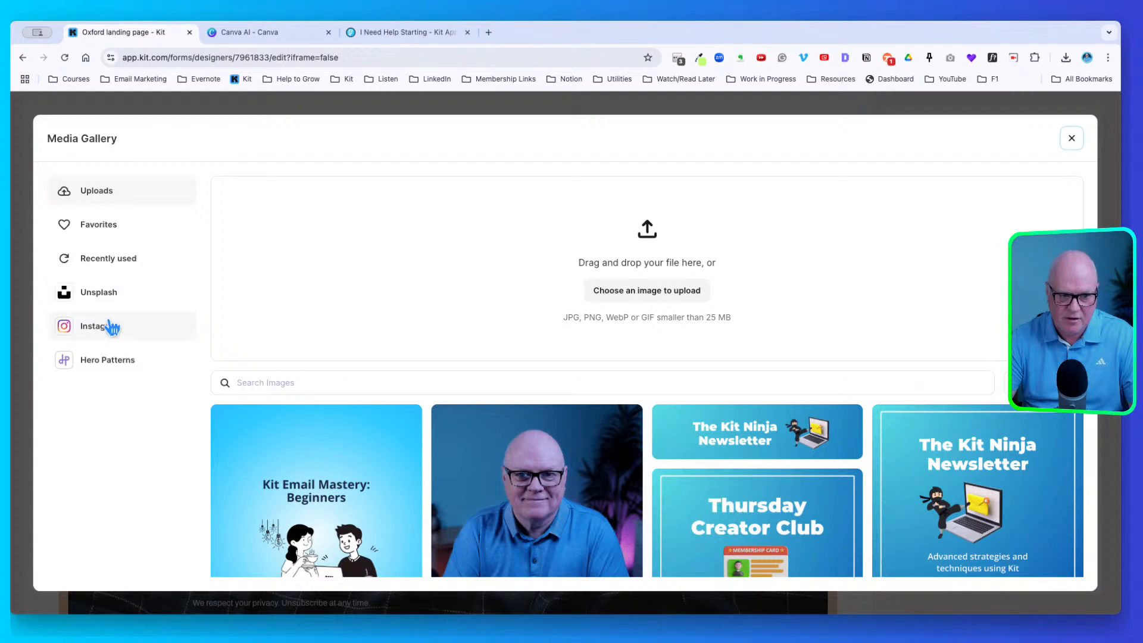
Search Unsplash for 'london', filter to landscape, and set the Tower Bridge courtyard photo as background
left_click(105, 288)
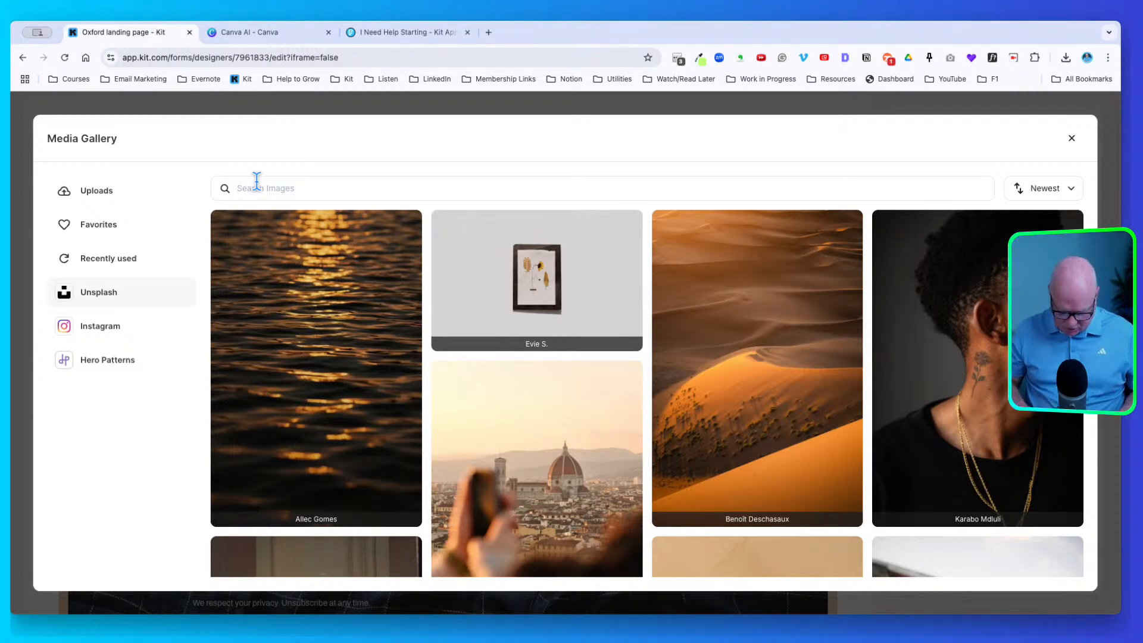
type("lon")
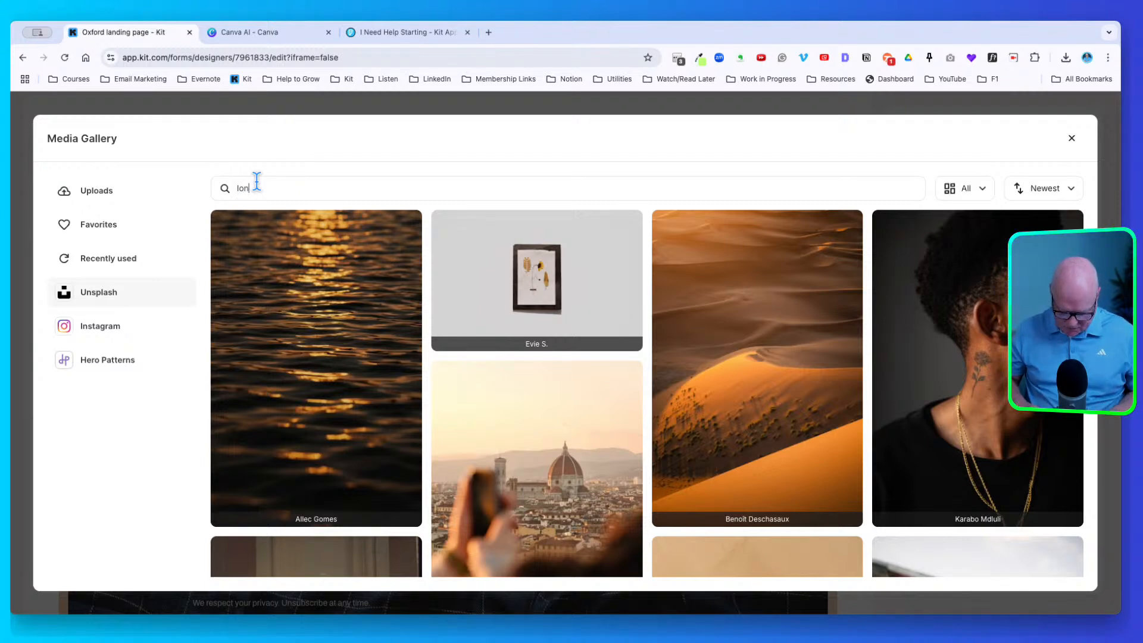
type("don")
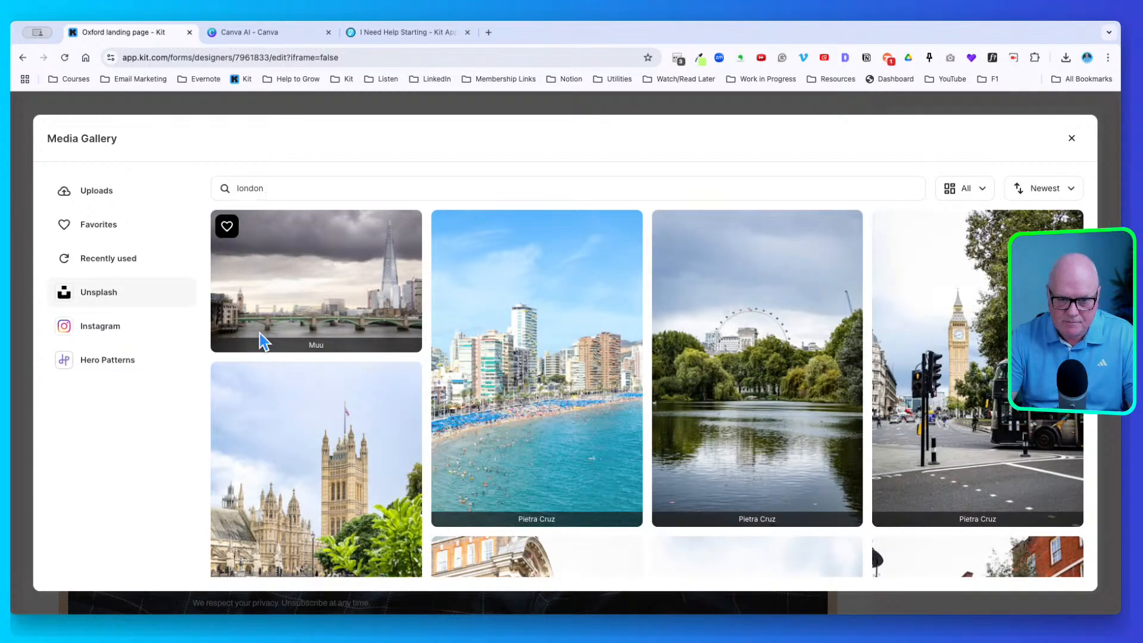
left_click(970, 188)
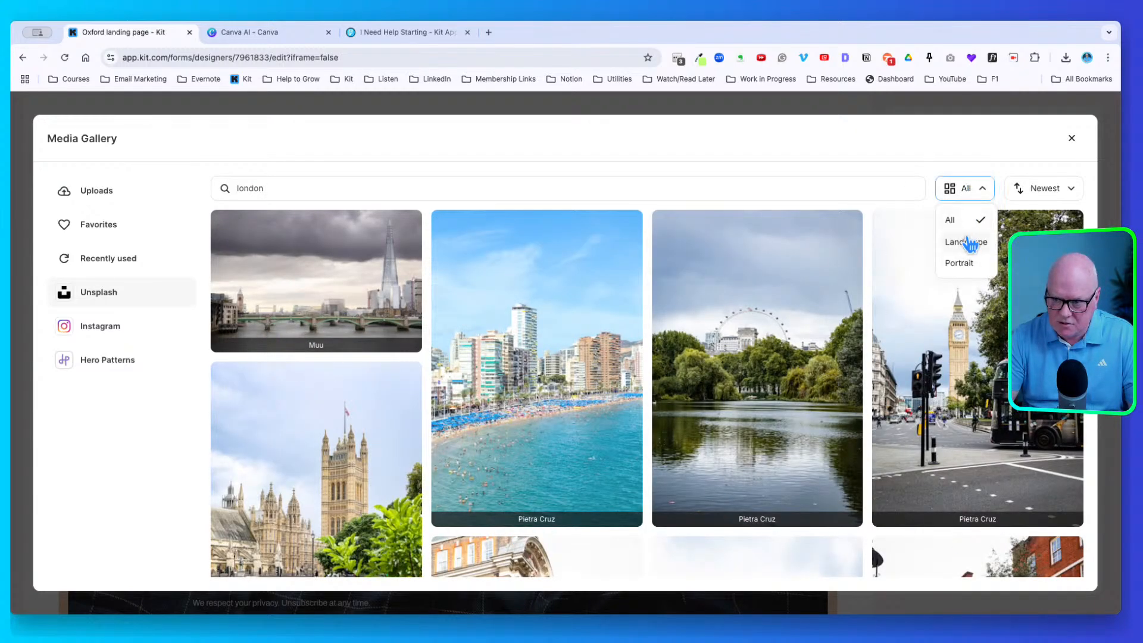
left_click(975, 243)
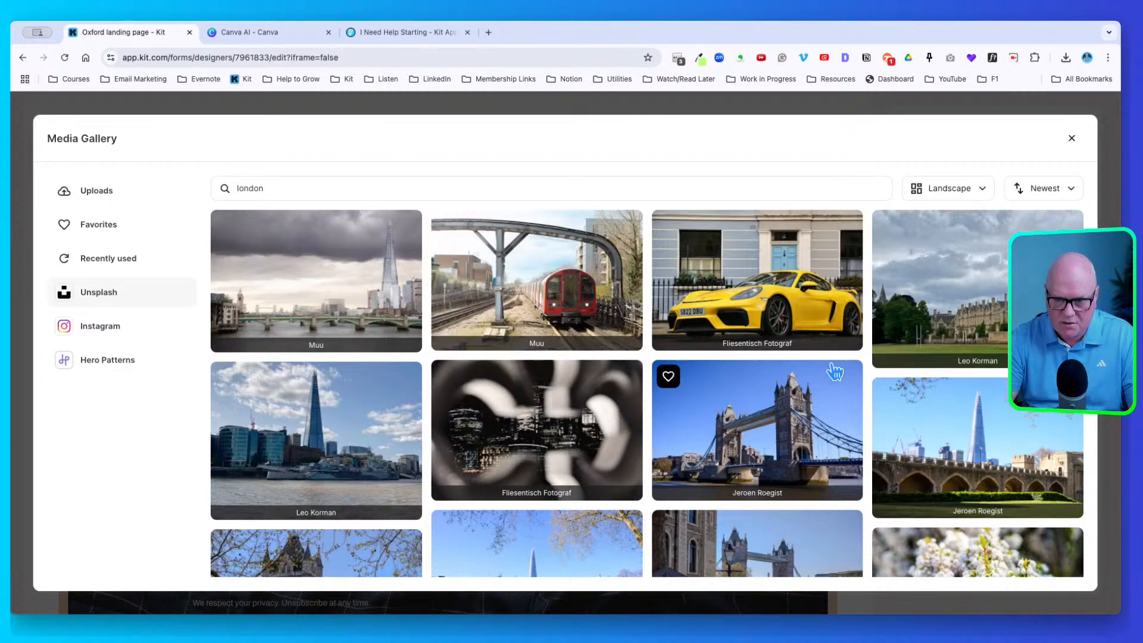
scroll(833, 370, "down", 4)
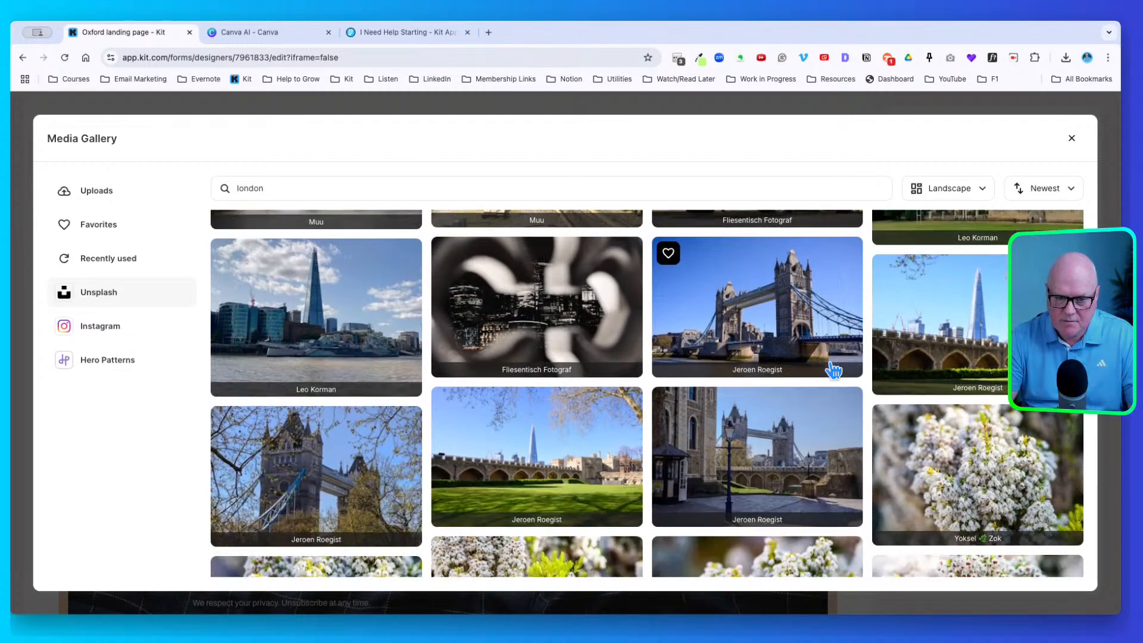
scroll(833, 370, "down", 3)
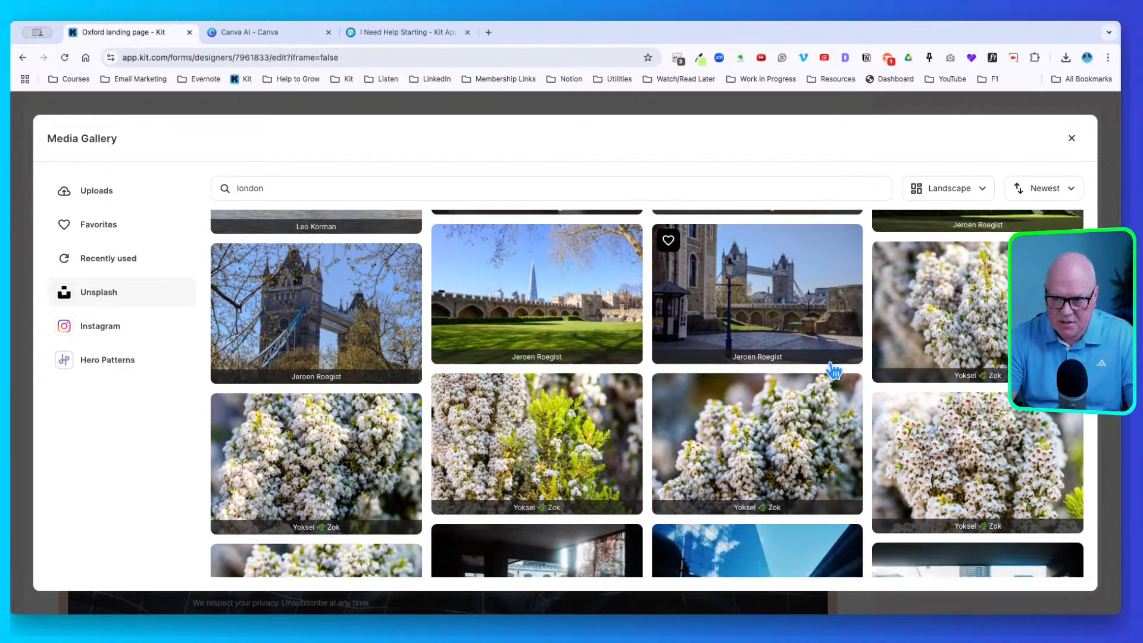
scroll(789, 359, "up", 3)
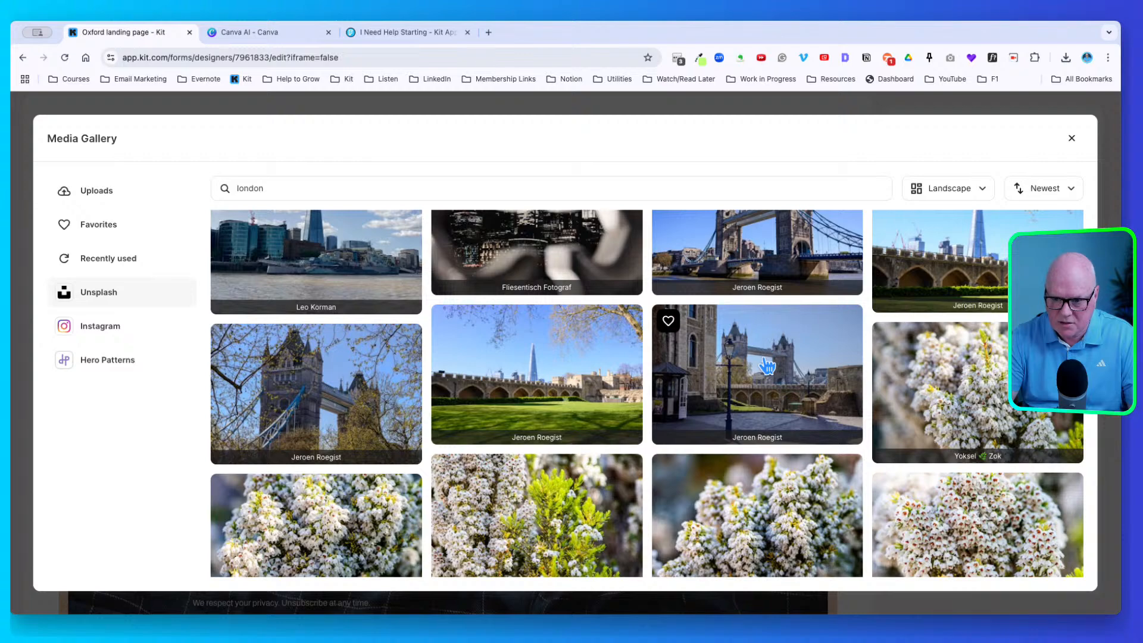
left_click(767, 366)
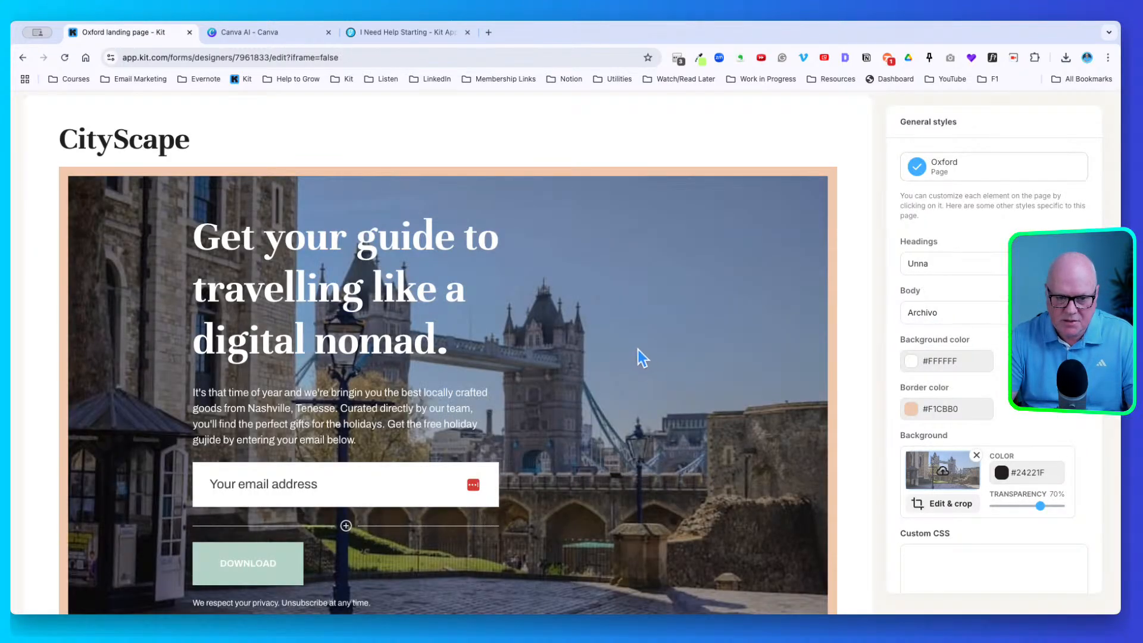
scroll(661, 369, "down", 5)
scroll(661, 369, "up", 4)
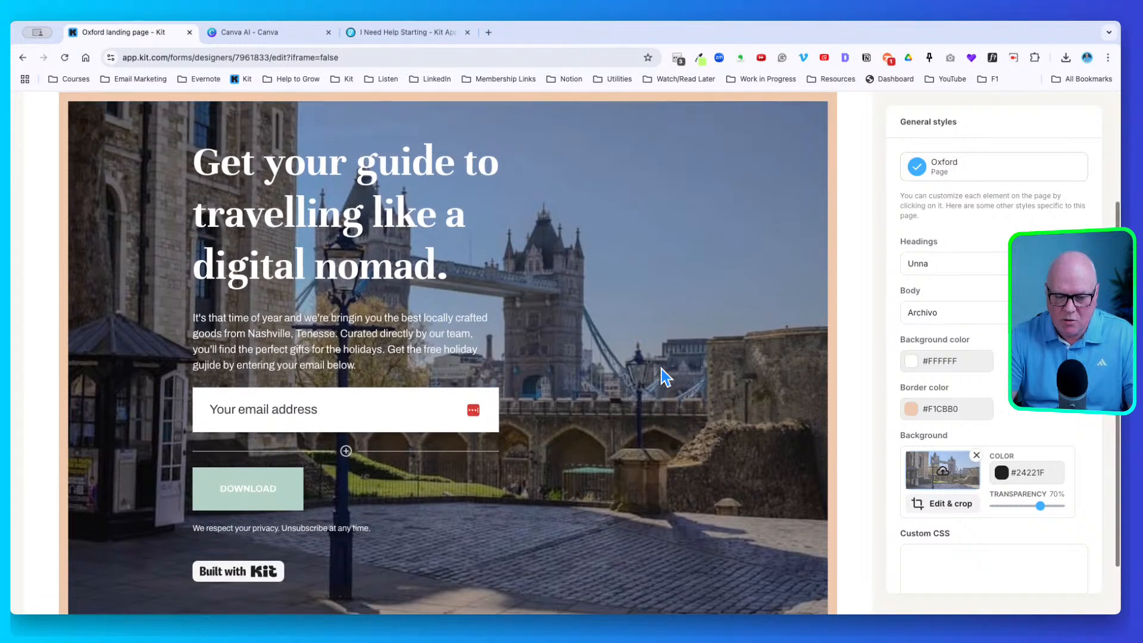
scroll(662, 369, "down", 2)
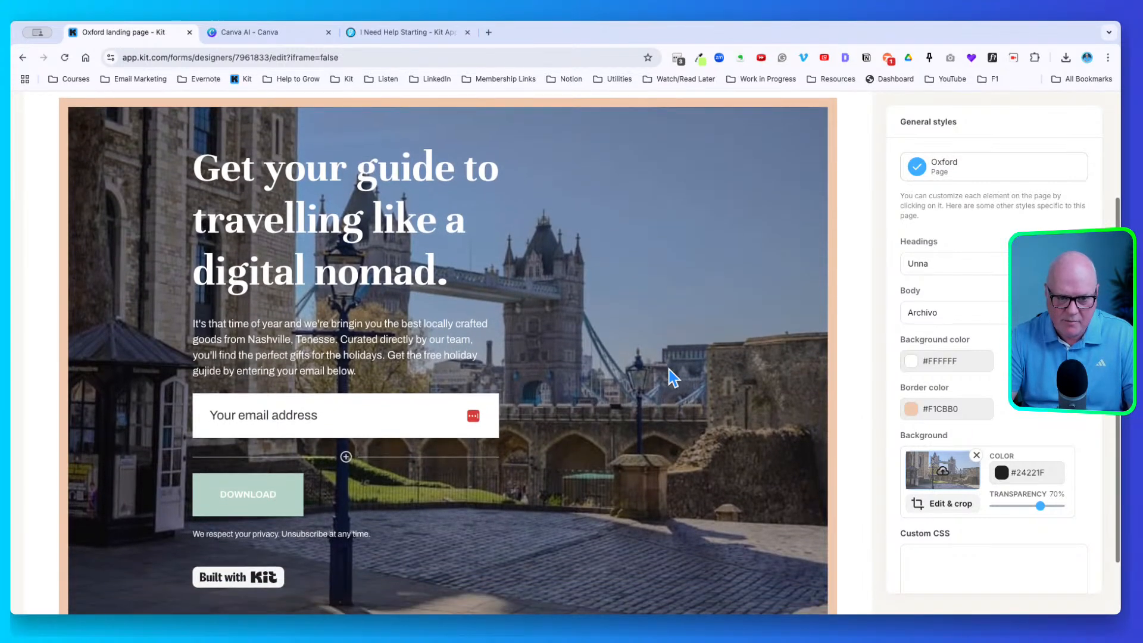
triple_click(266, 327)
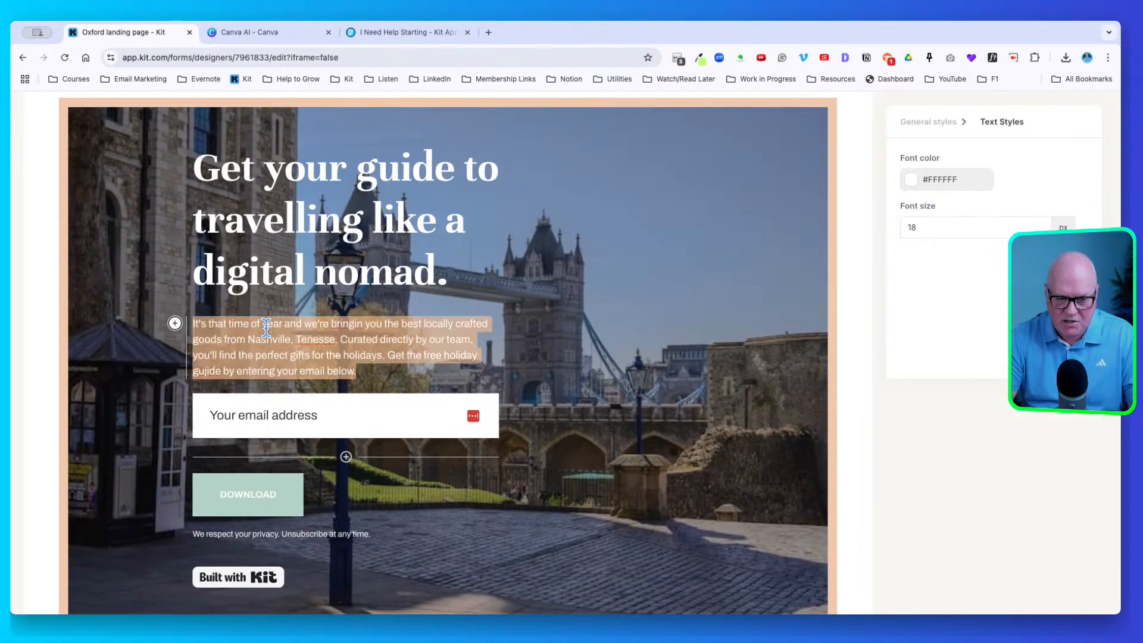
left_click(401, 333)
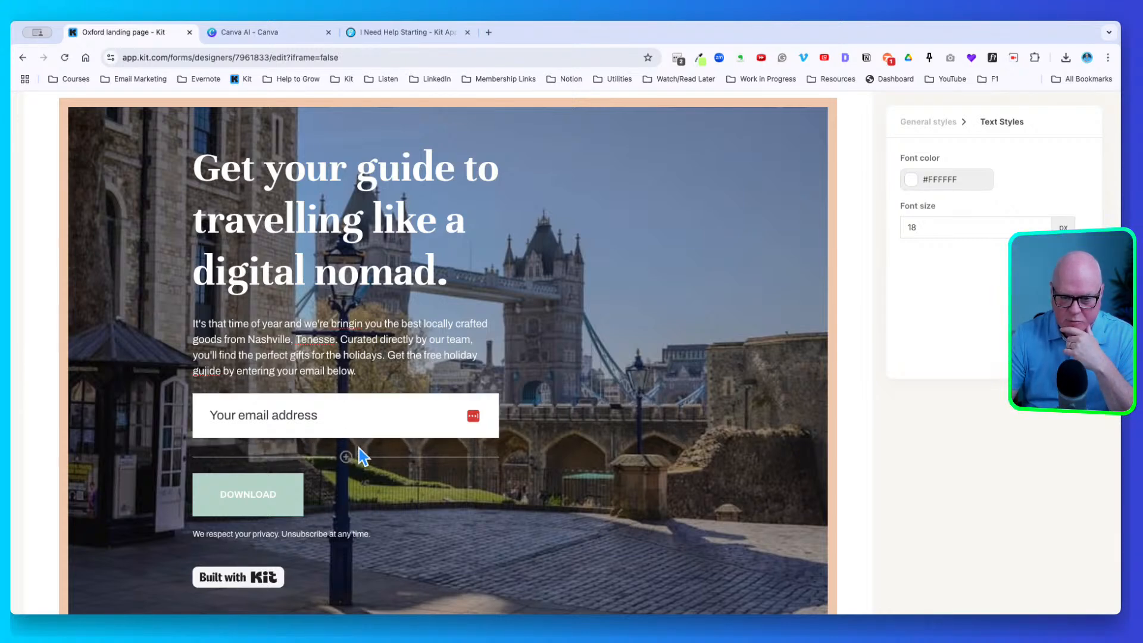
Add a First Name custom field and drag it above the email address field
left_click(355, 453)
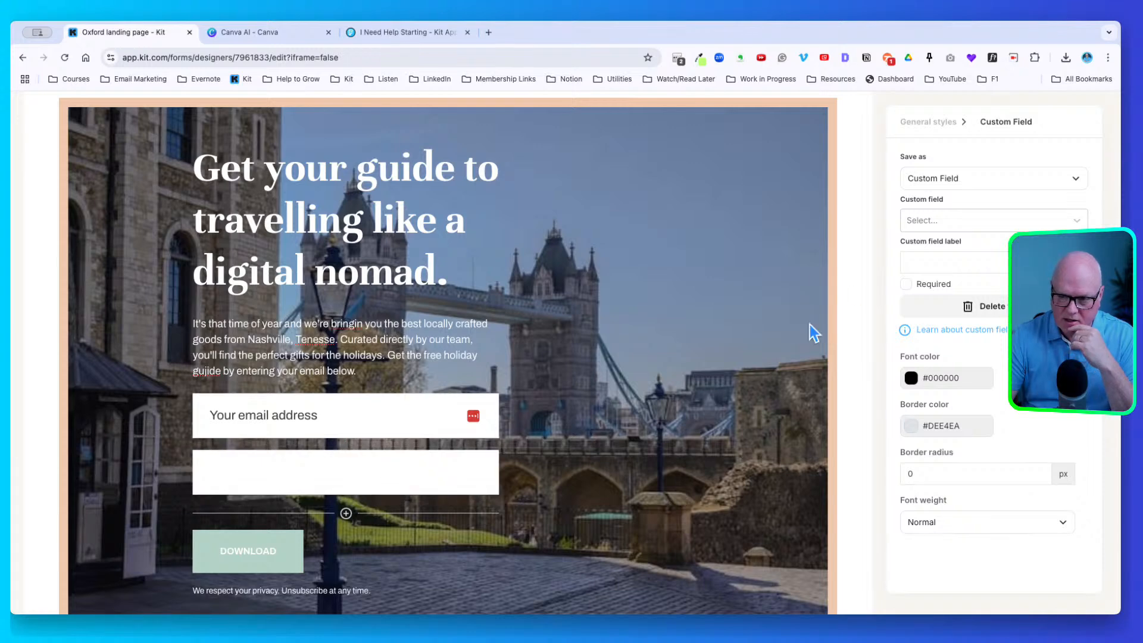
left_click(929, 220)
left_click(927, 243)
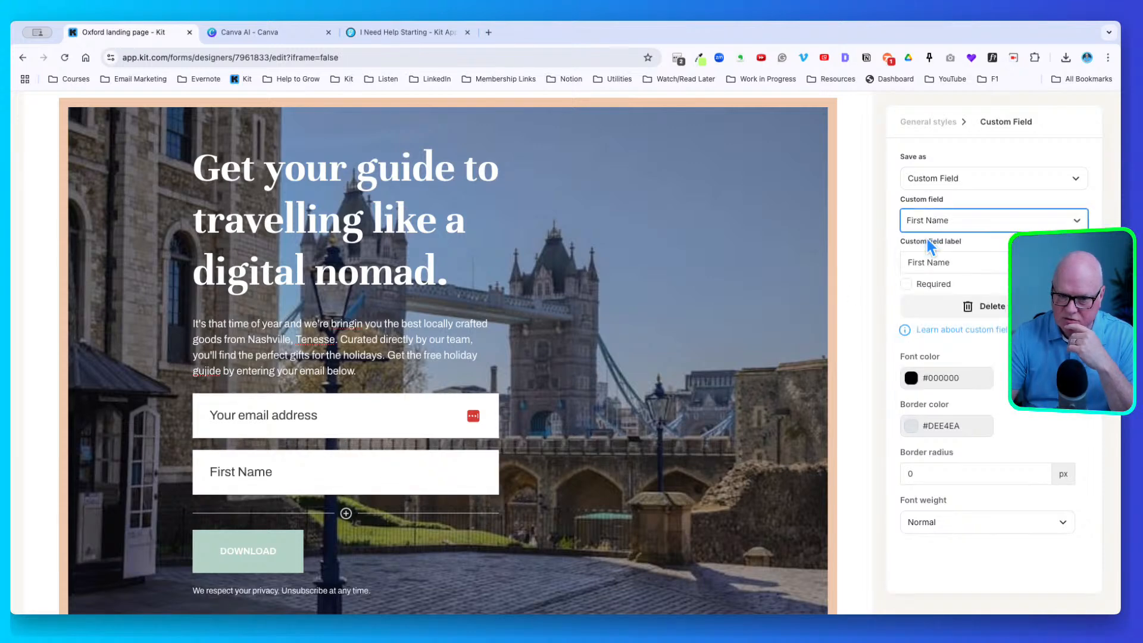
left_click_drag(189, 467, 197, 408)
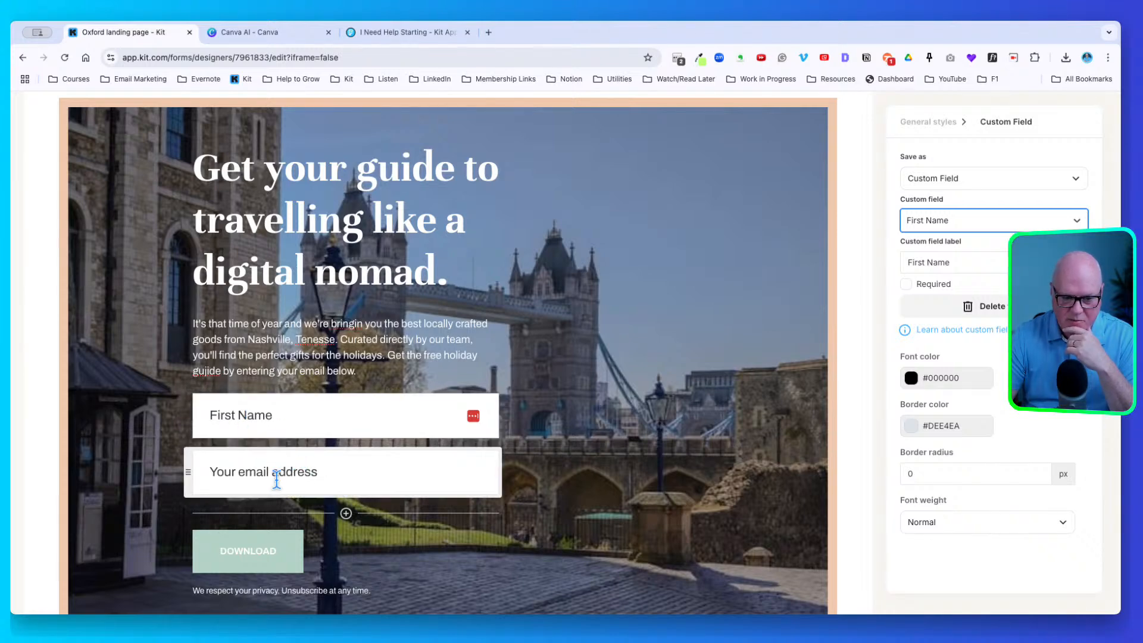
scroll(292, 506, "down", 3)
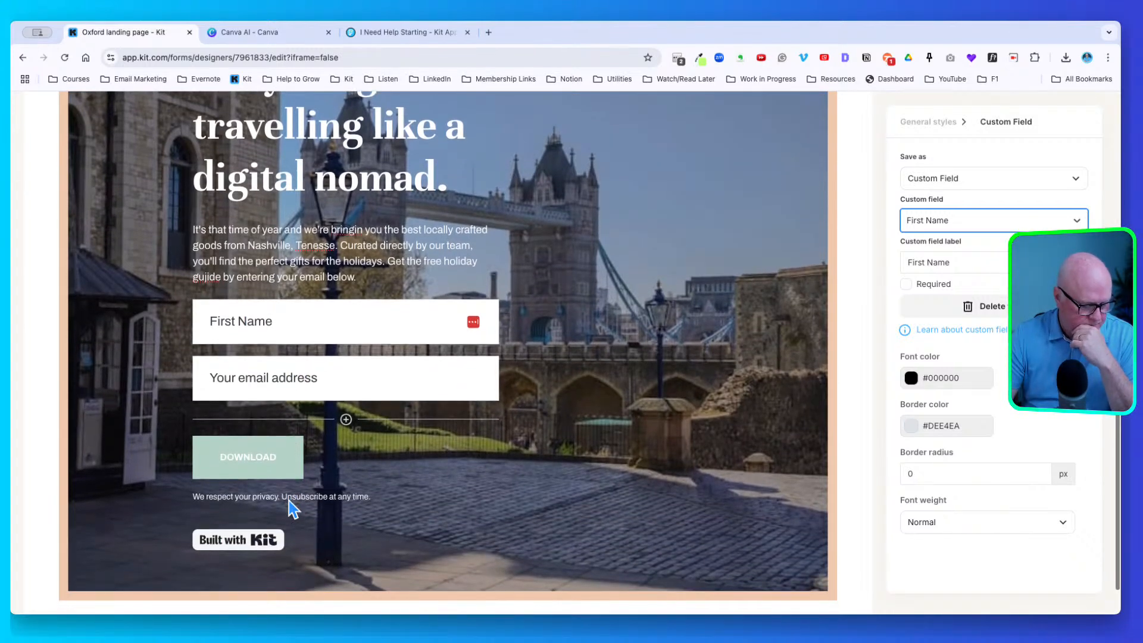
scroll(288, 501, "down", 1)
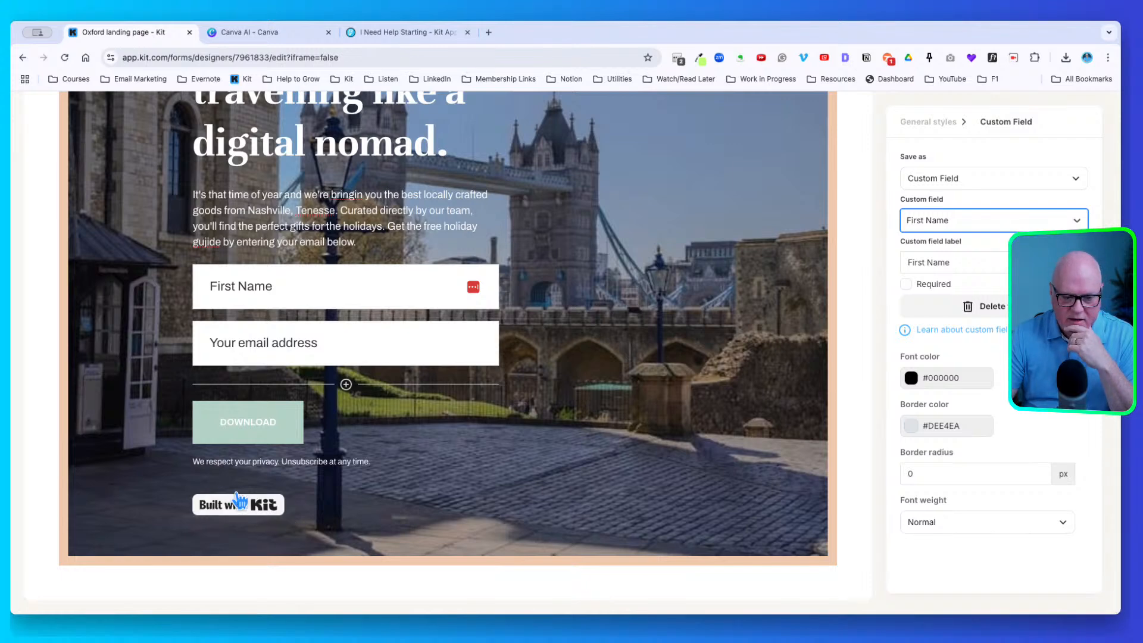
Give the button a green background, dark purple #421251 text, radius 10, and 'DOWNLOAD MY FREE GUIDE' label
left_click(257, 407)
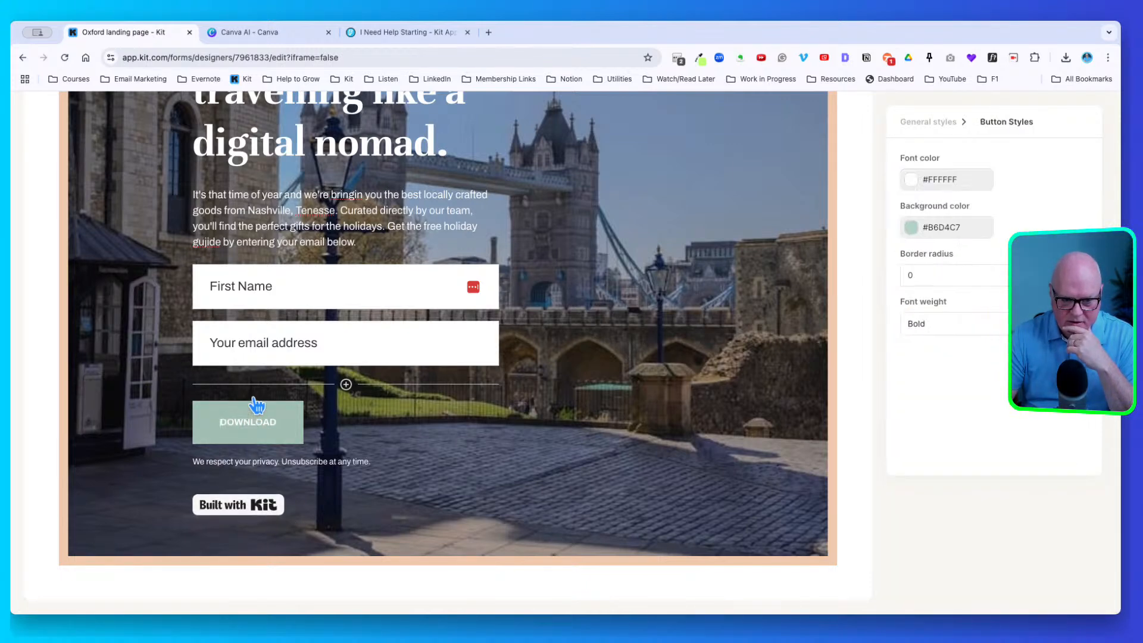
left_click(923, 225)
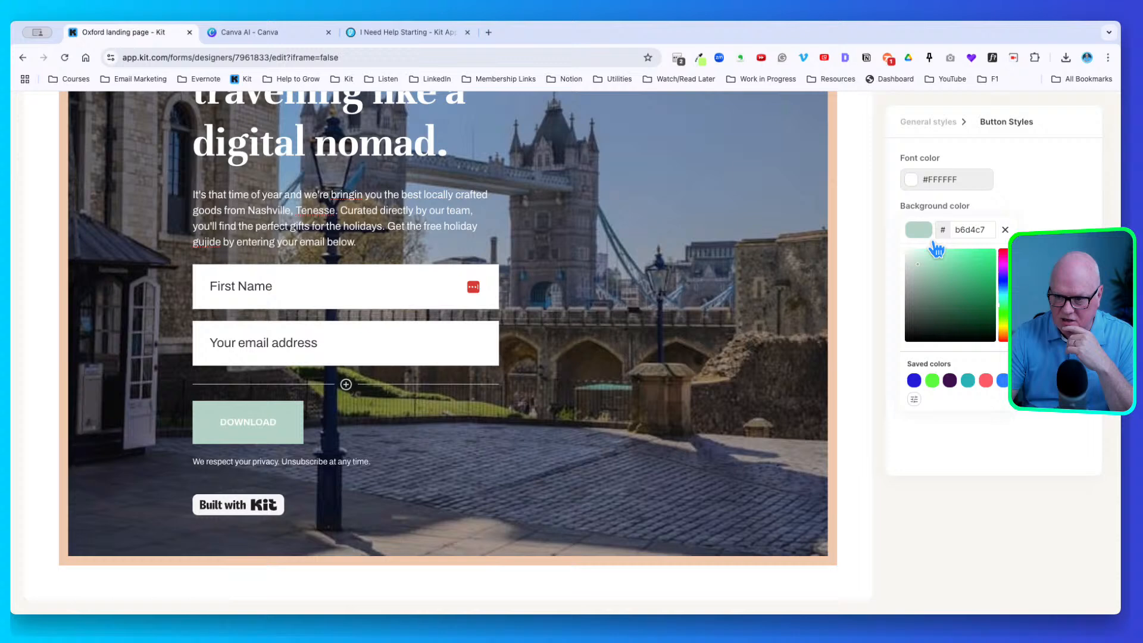
left_click(935, 380)
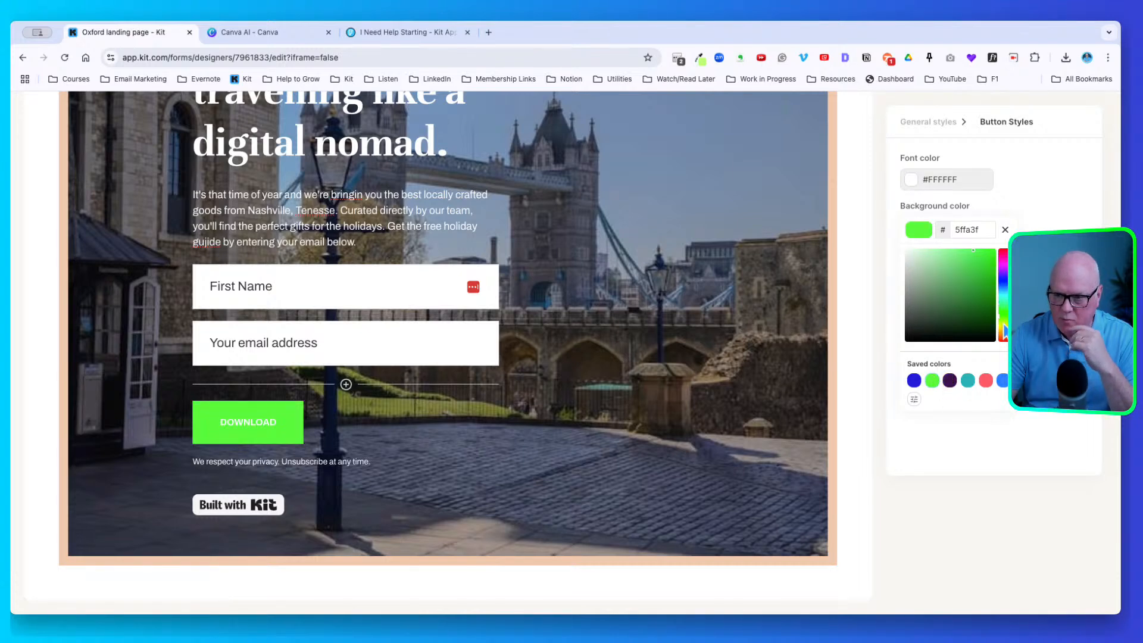
left_click(924, 179)
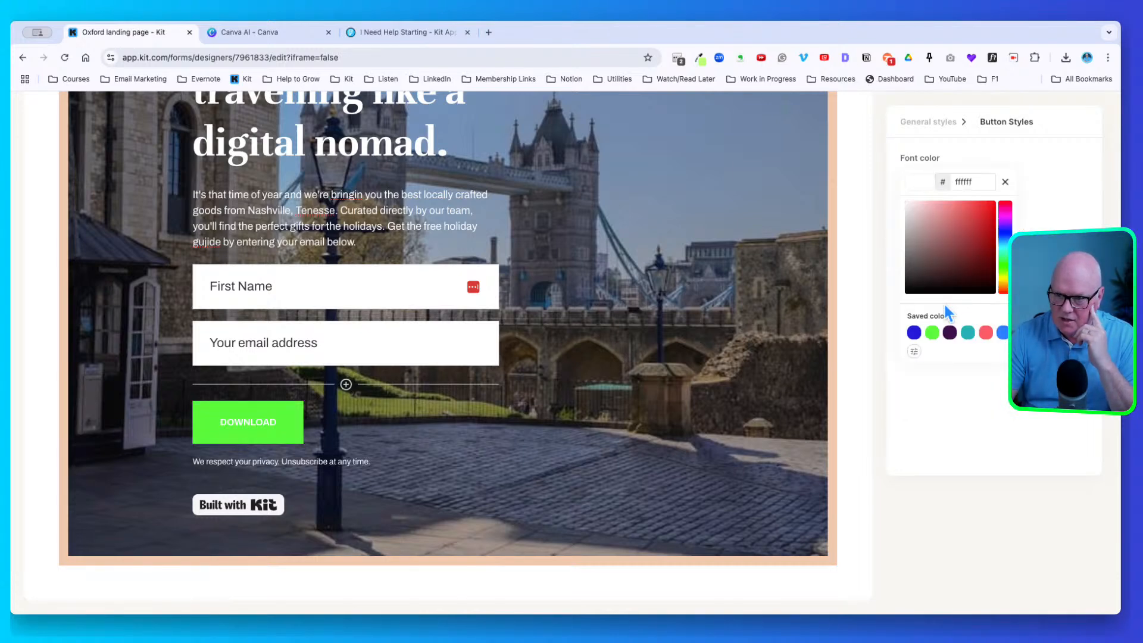
left_click(950, 331)
left_click(1052, 218)
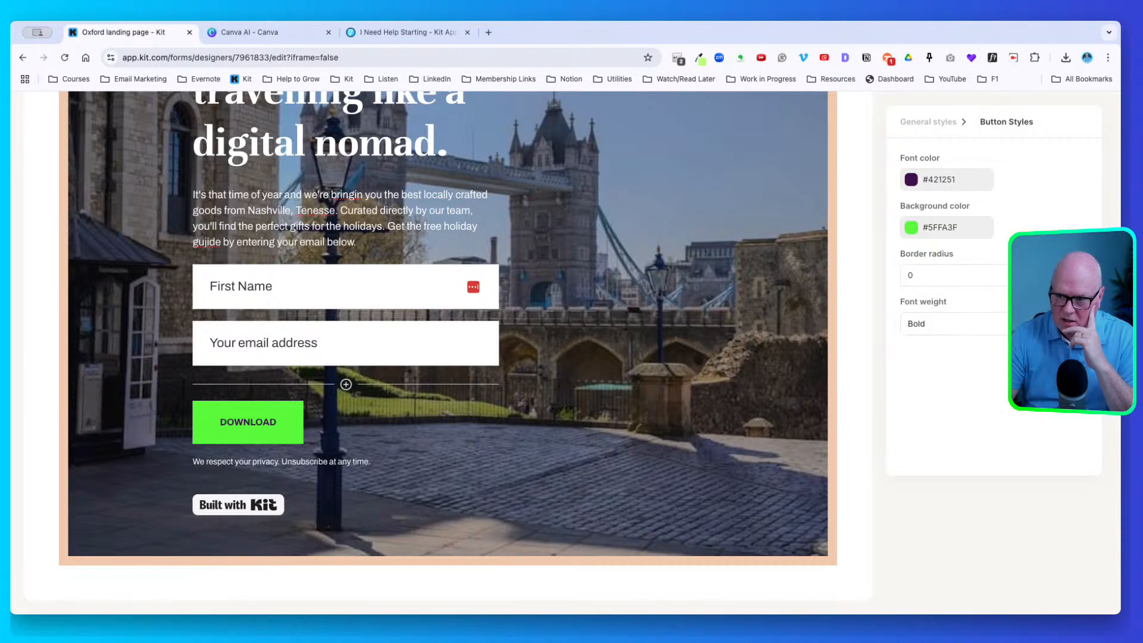
left_click(1077, 272)
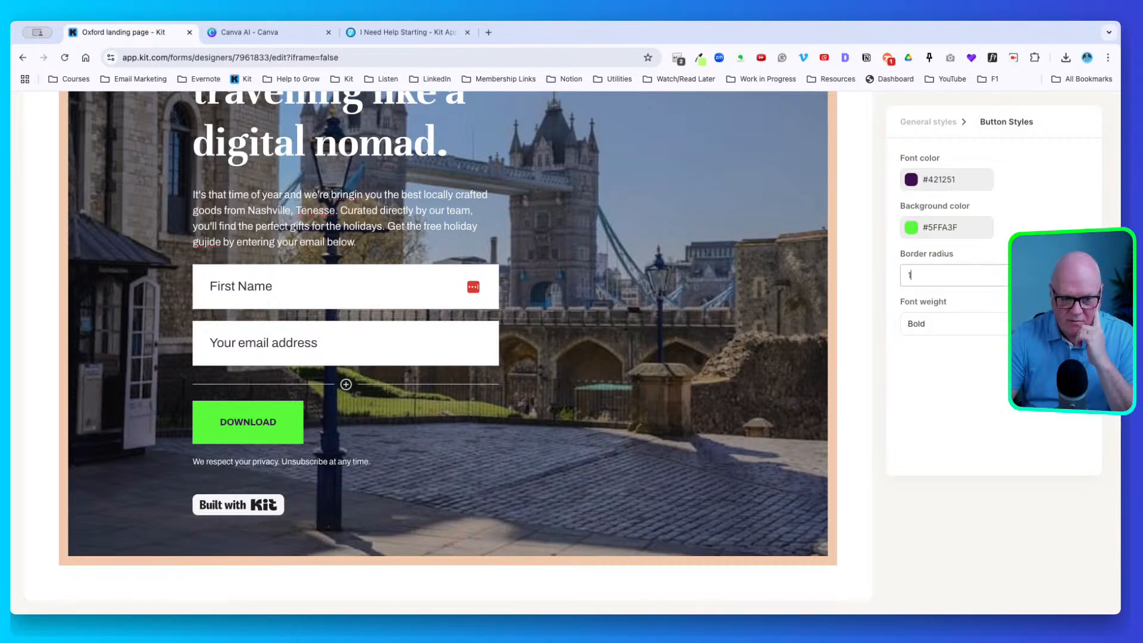
key("Up")
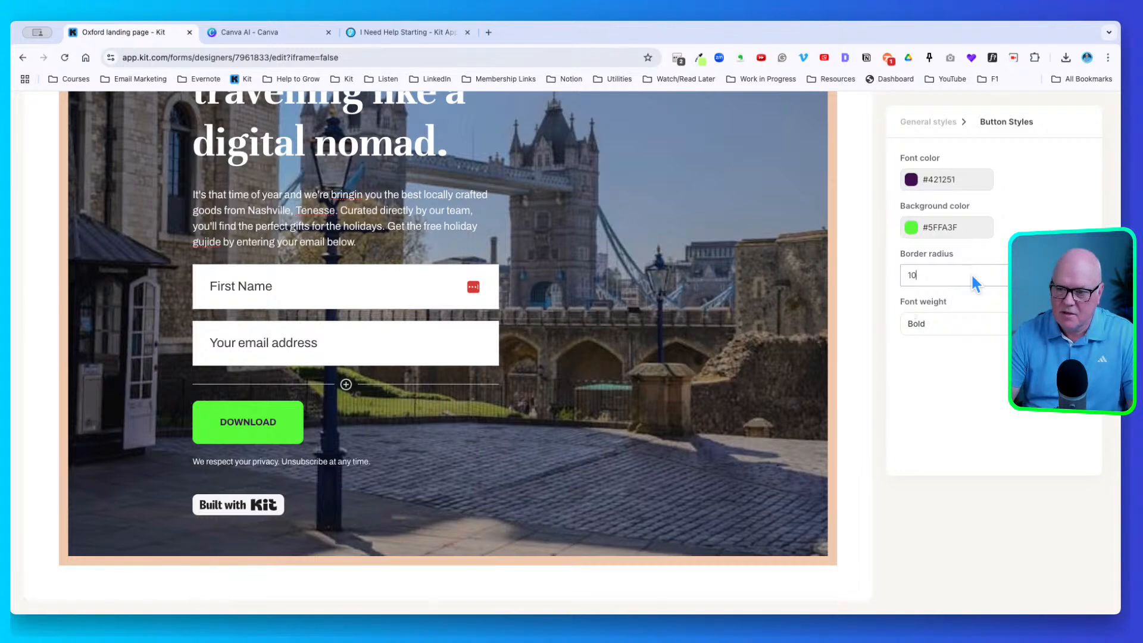
left_click(249, 416)
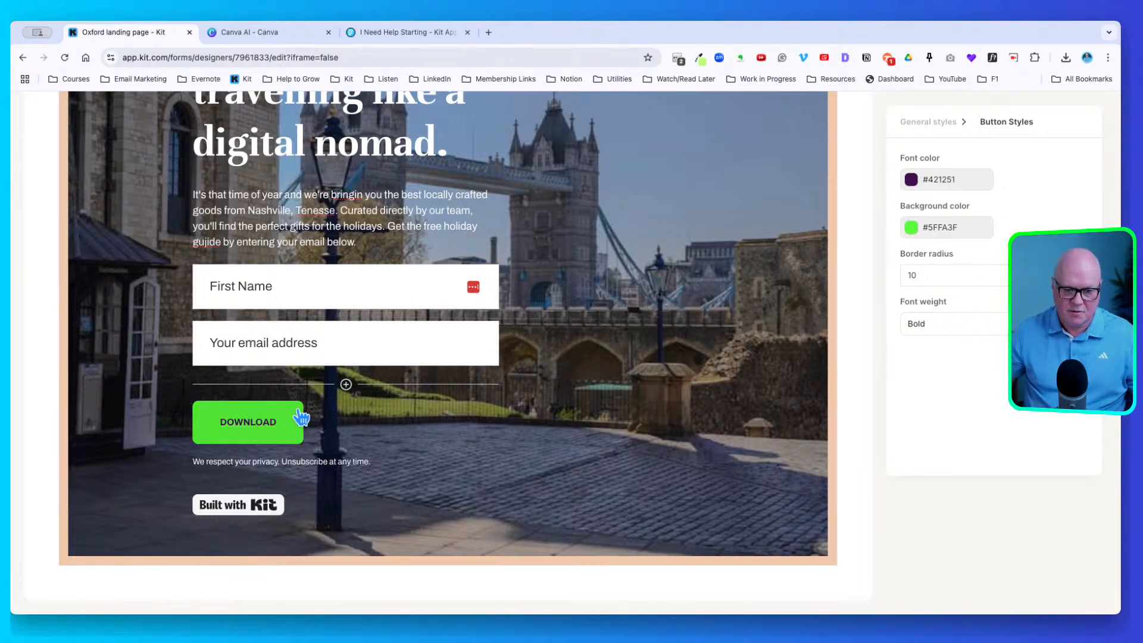
type("MY")
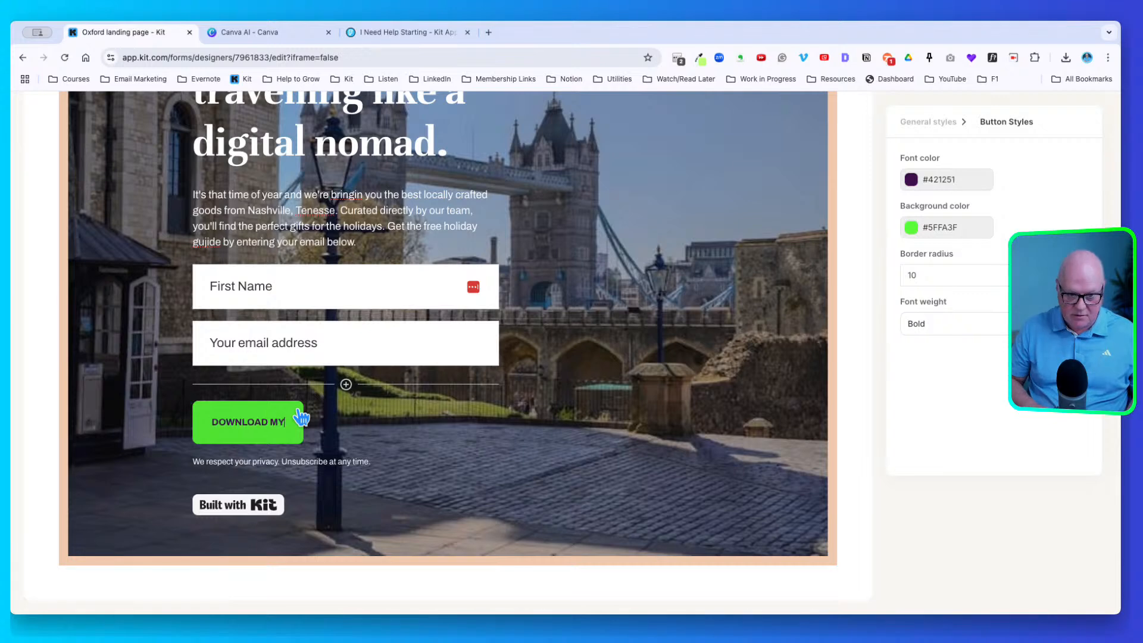
type(" FREE GUIDE")
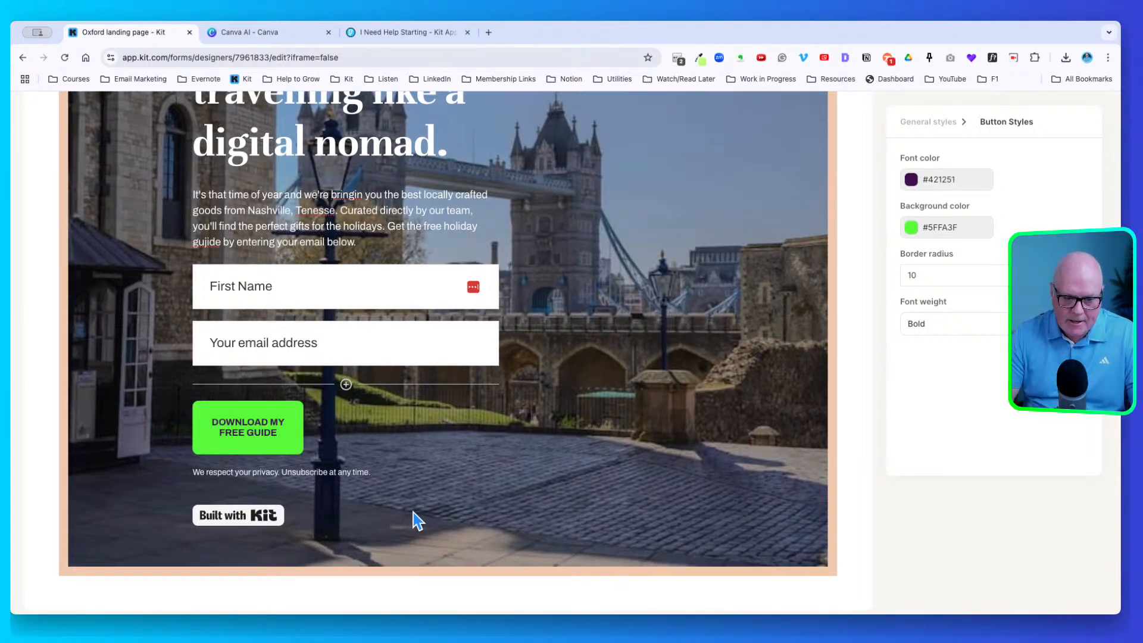
Uncheck 'Show Built with Kit badge' in the Powered By Kit panel and review the page
left_click(241, 509)
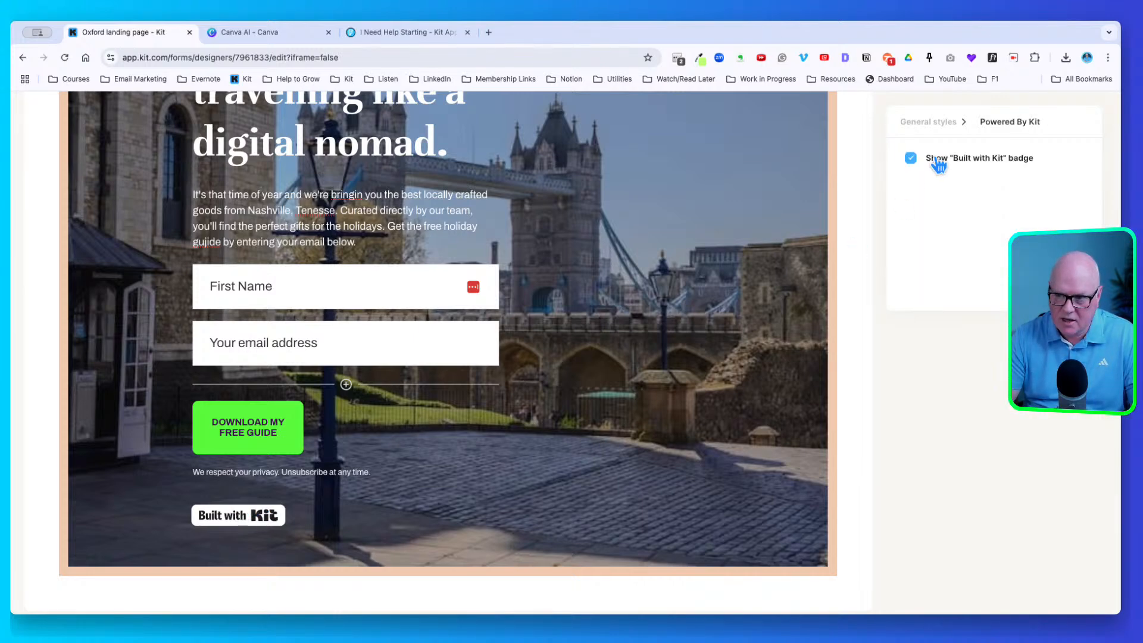
left_click(919, 155)
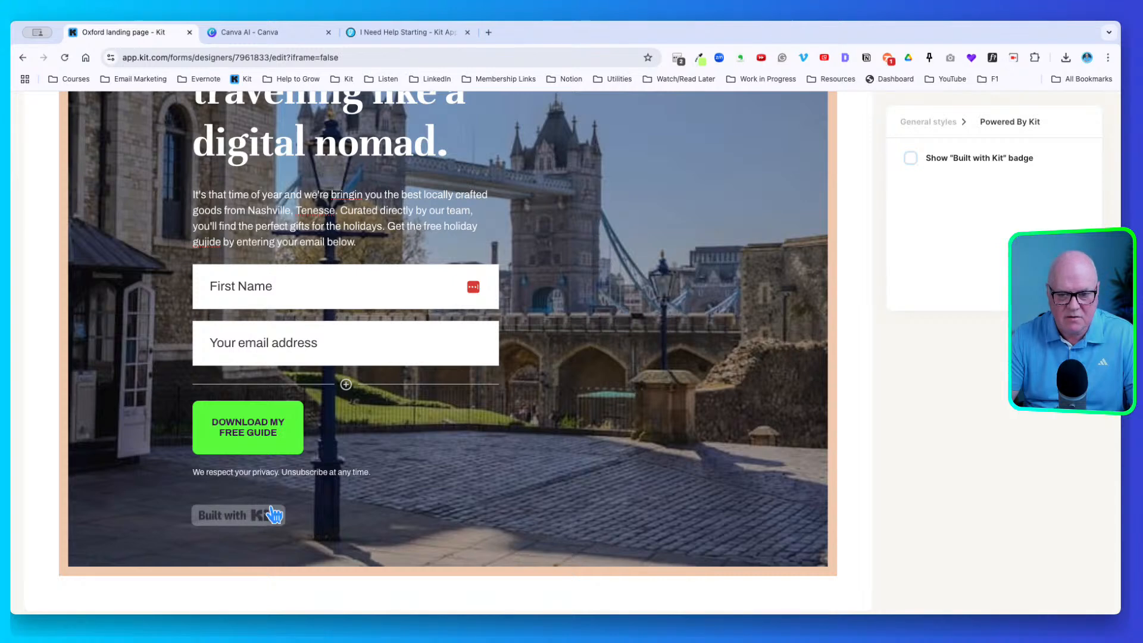
scroll(265, 490, "up", 3)
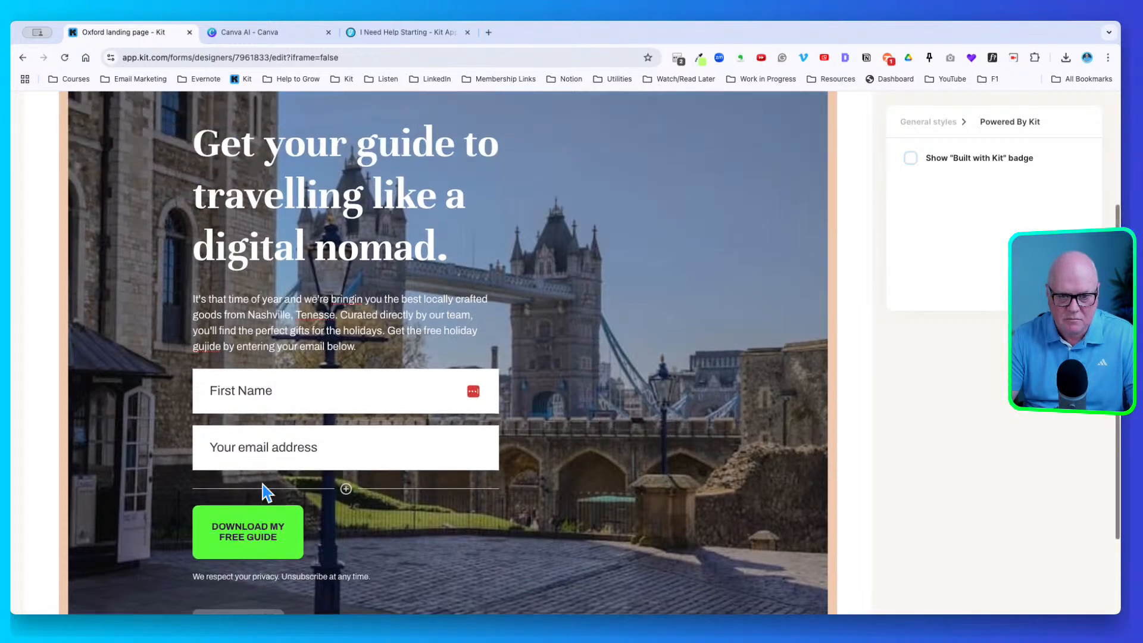
scroll(274, 502, "up", 2)
scroll(315, 500, "down", 3)
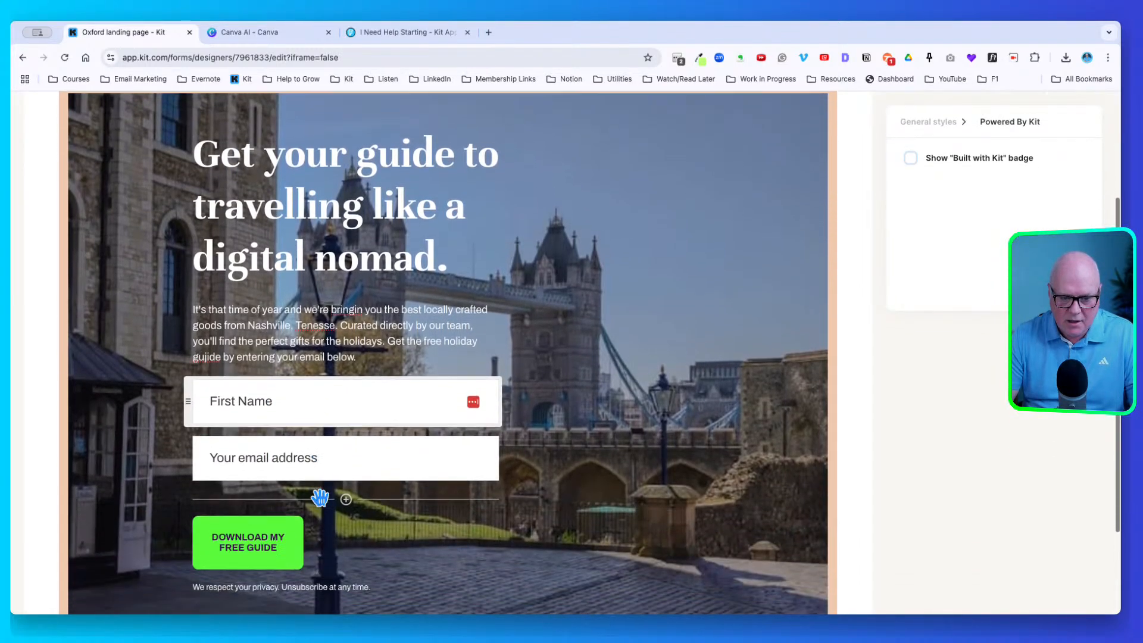
scroll(412, 499, "down", 2)
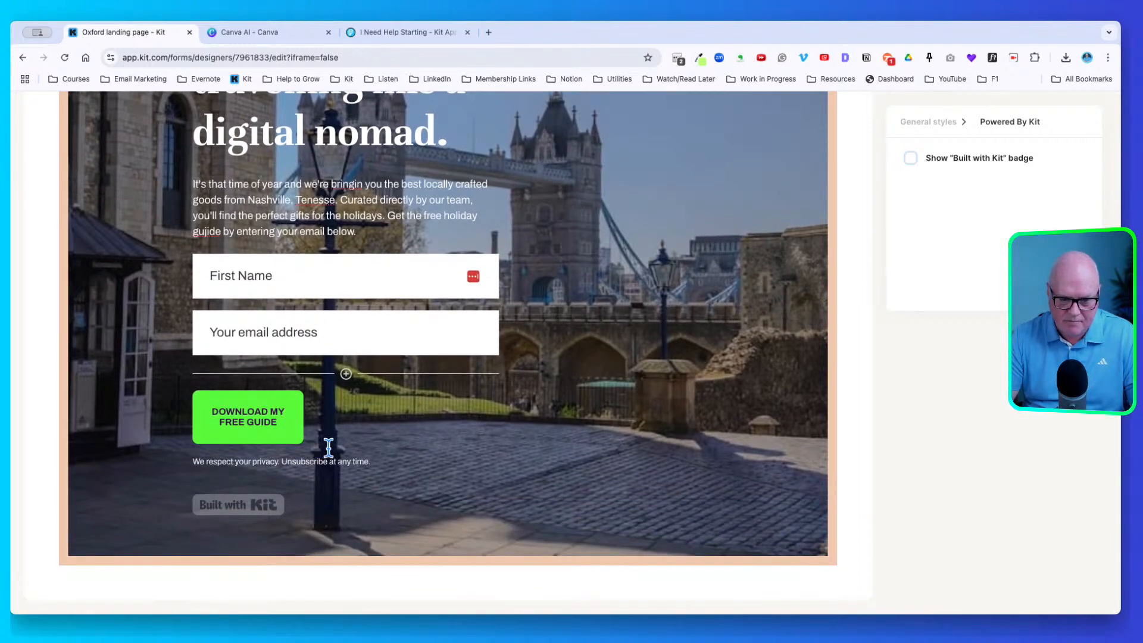
scroll(361, 444, "up", 2)
scroll(355, 438, "up", 2)
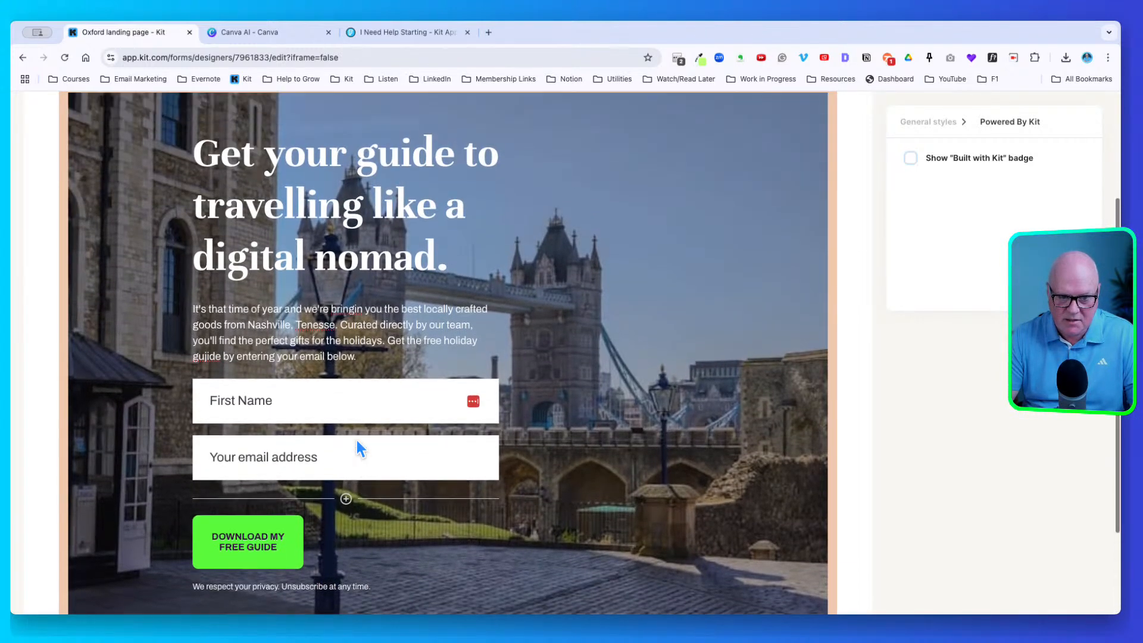
Open the block-insert list from the body paragraph, then dismiss it without adding a block
left_click(190, 344)
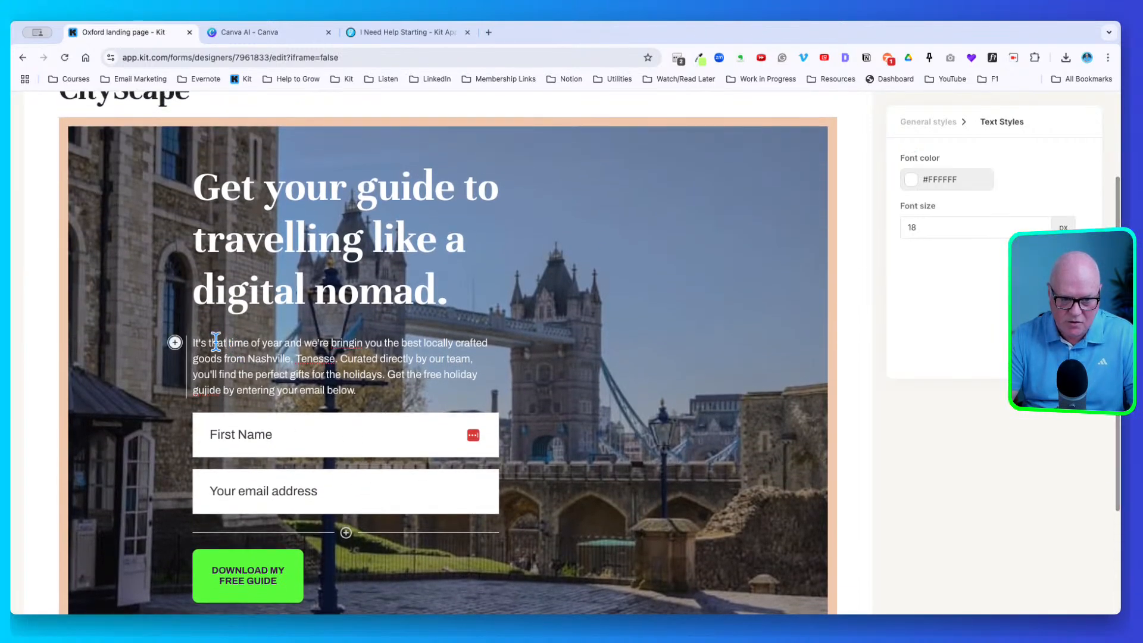
left_click(174, 342)
scroll(248, 434, "down", 2)
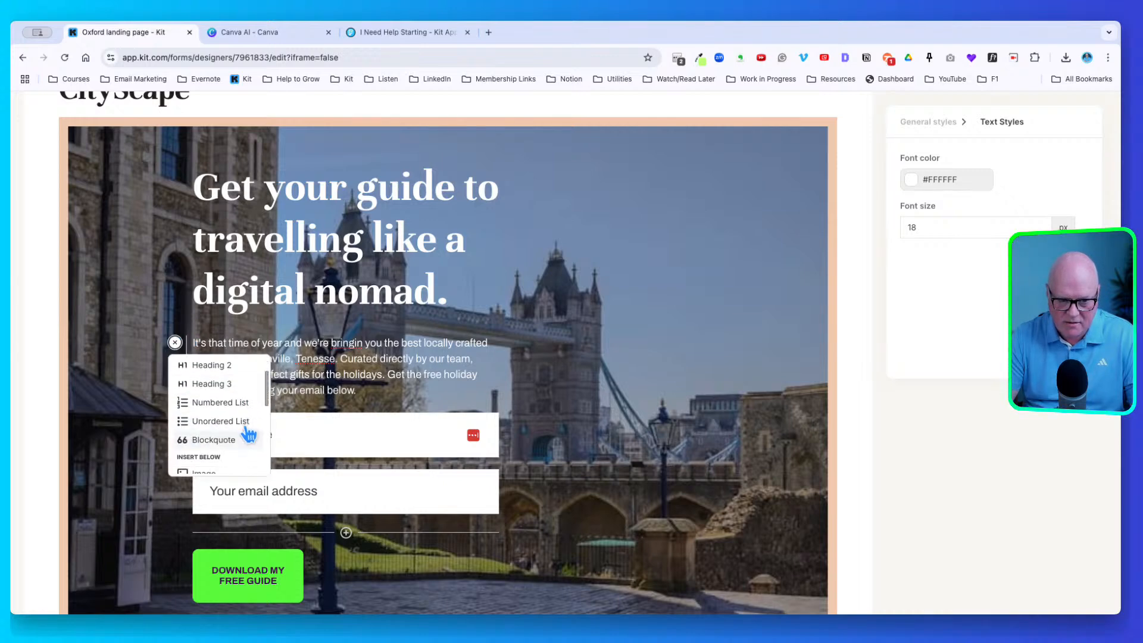
scroll(248, 434, "down", 4)
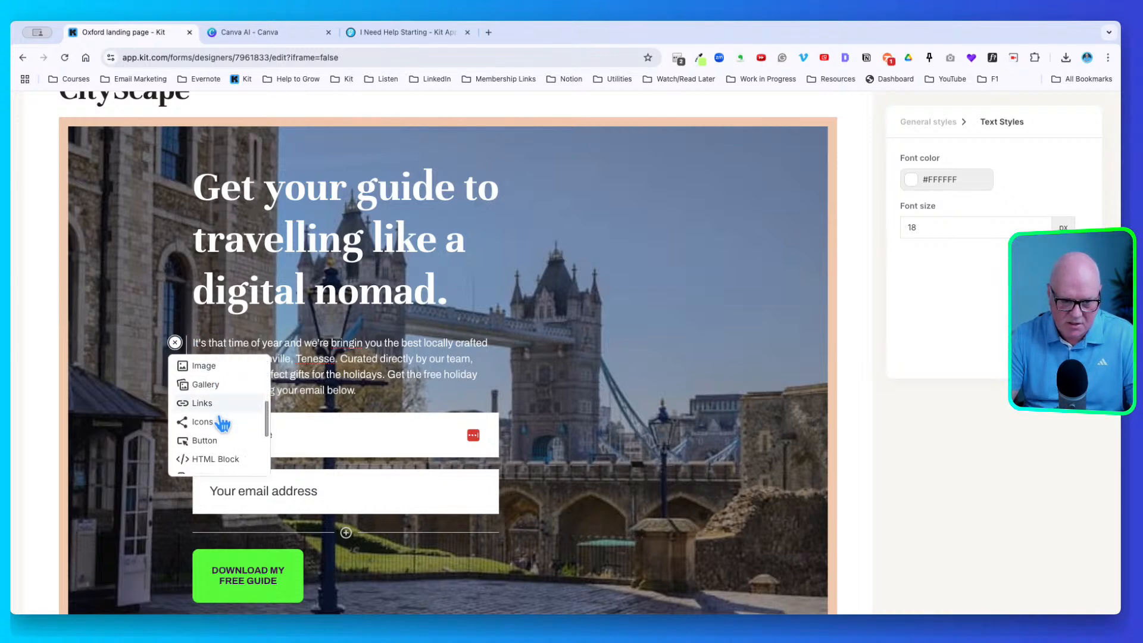
scroll(223, 423, "down", 3)
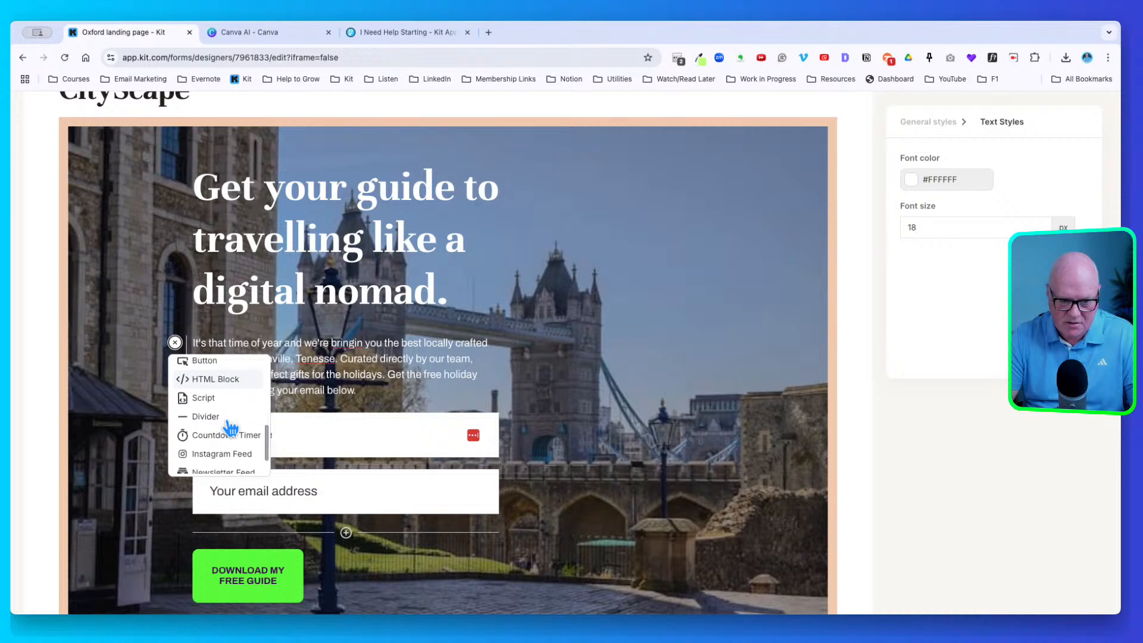
scroll(229, 427, "down", 3)
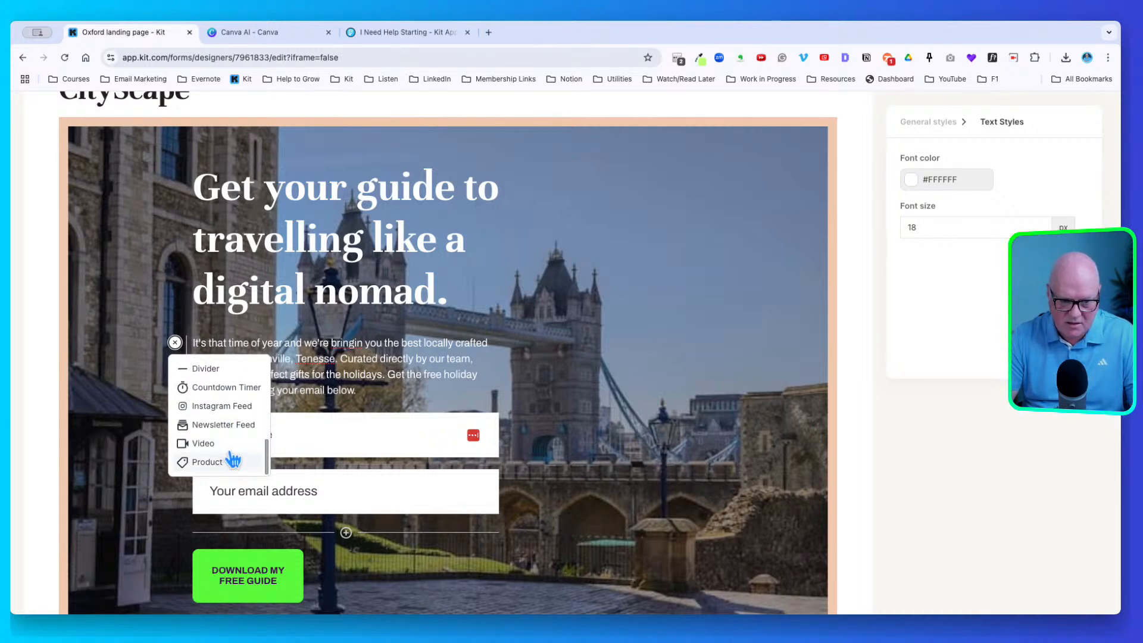
scroll(222, 390, "up", 10)
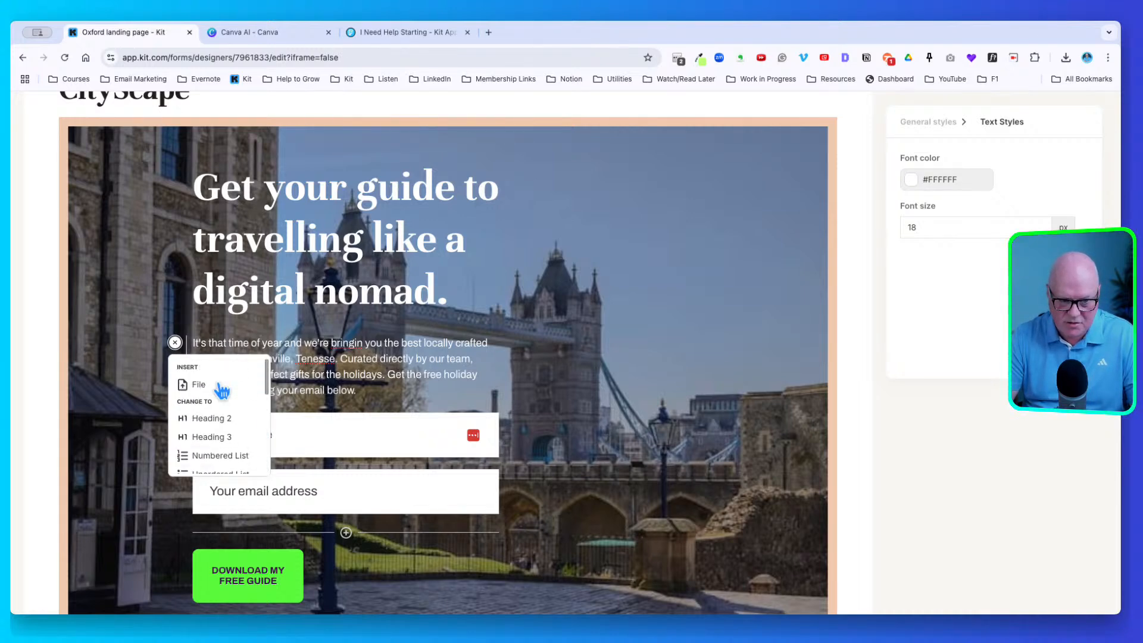
left_click(419, 341)
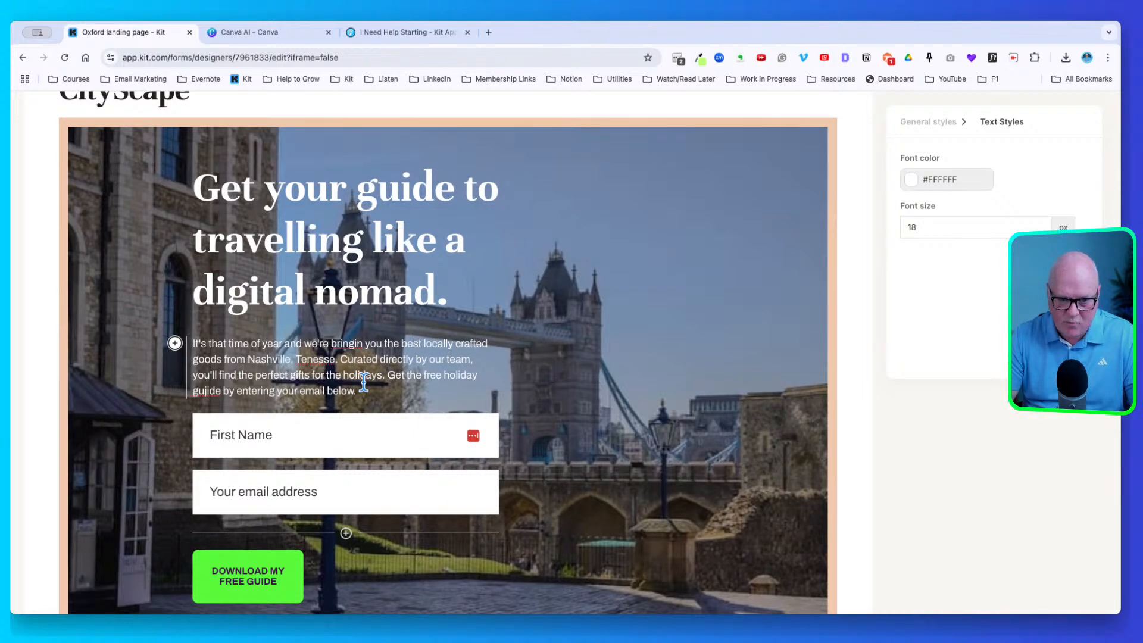
Scroll through the CityScape page to review the First Name and email form
scroll(368, 390, "down", 5)
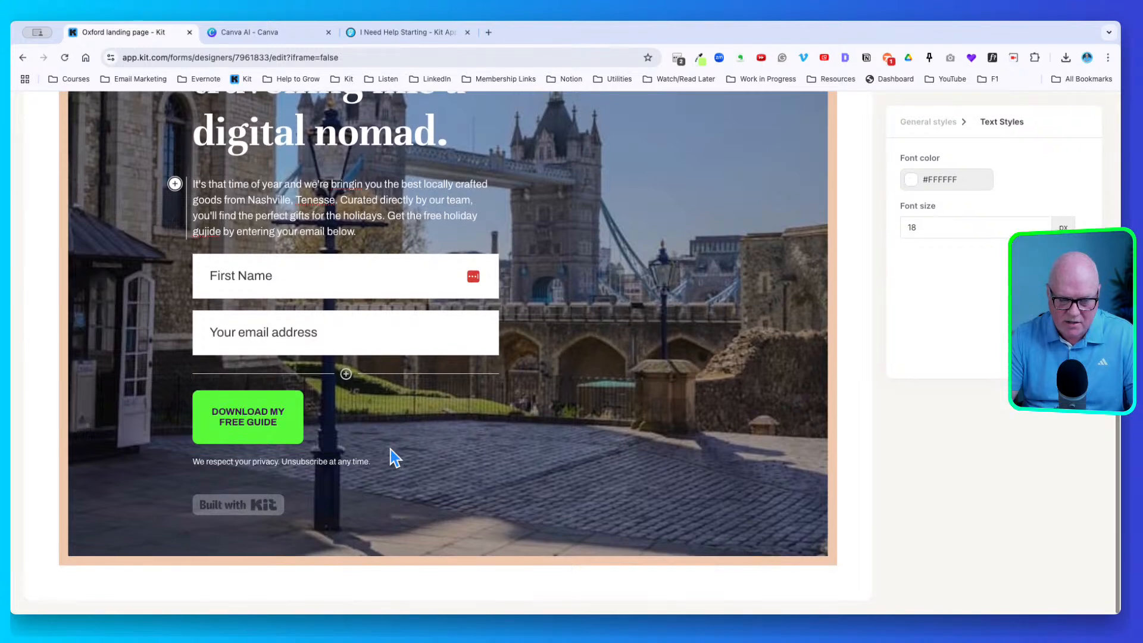
scroll(390, 459, "up", 2)
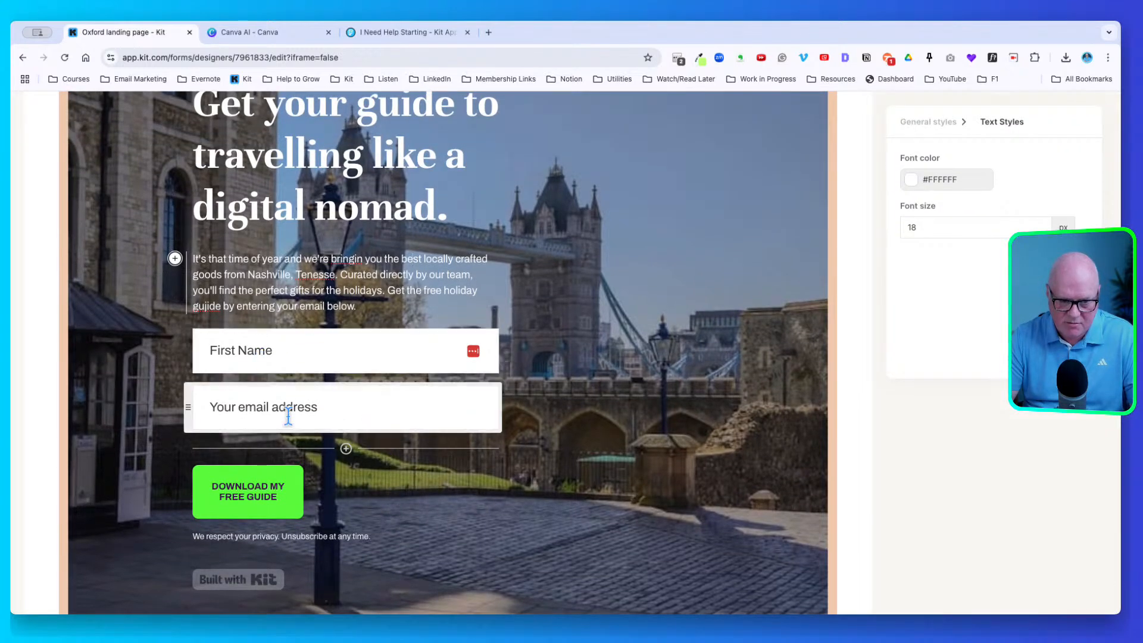
scroll(266, 487, "up", 3)
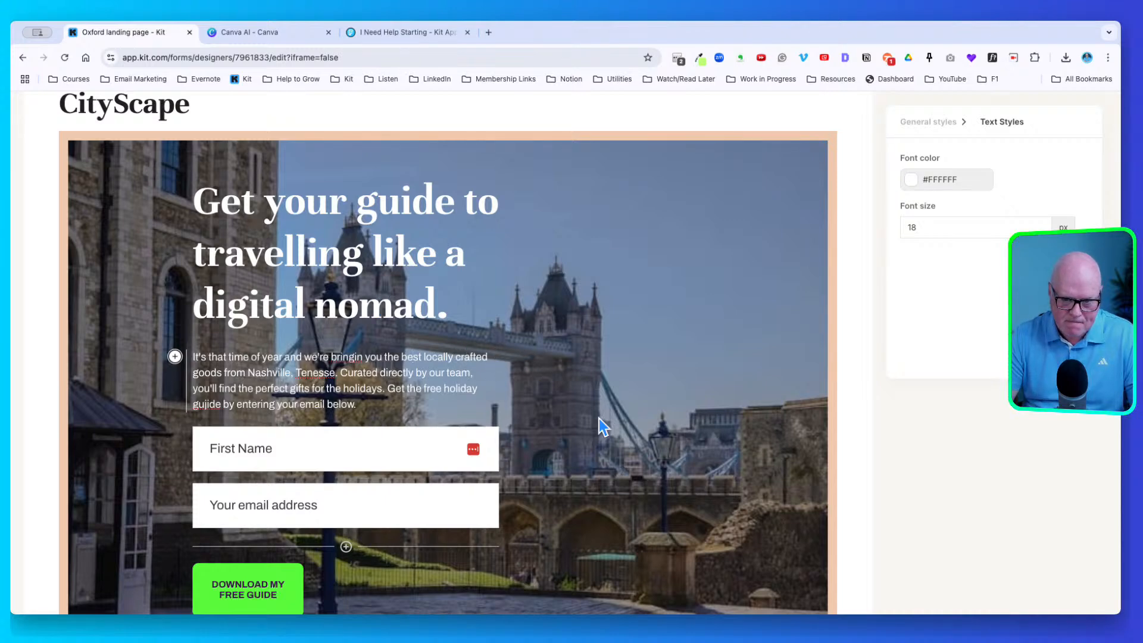
scroll(602, 426, "down", 3)
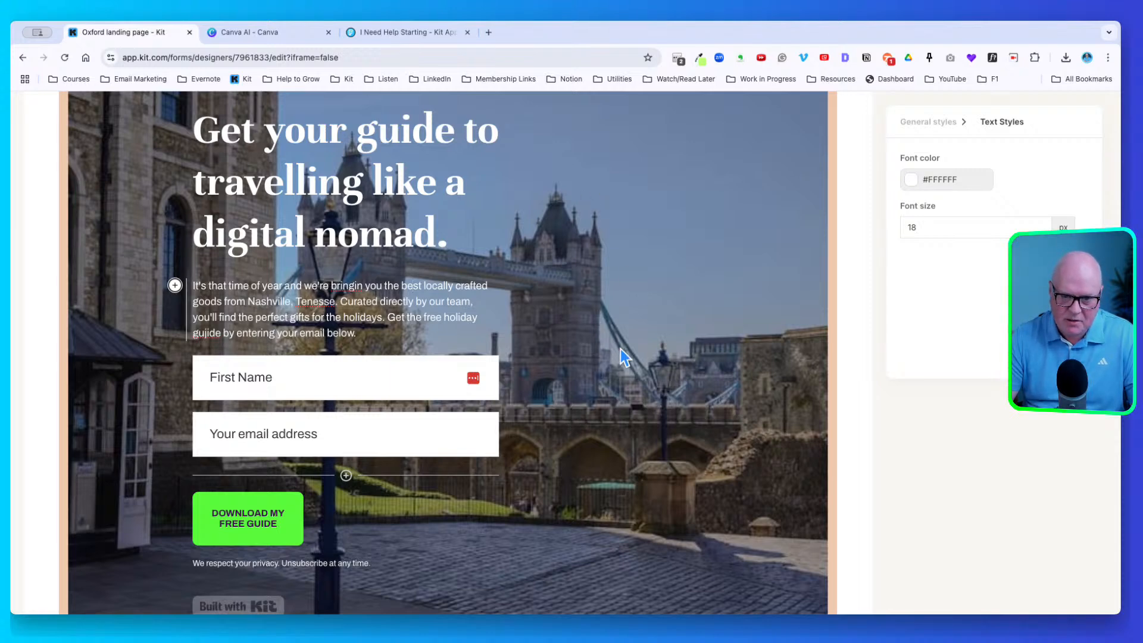
scroll(605, 386, "up", 2)
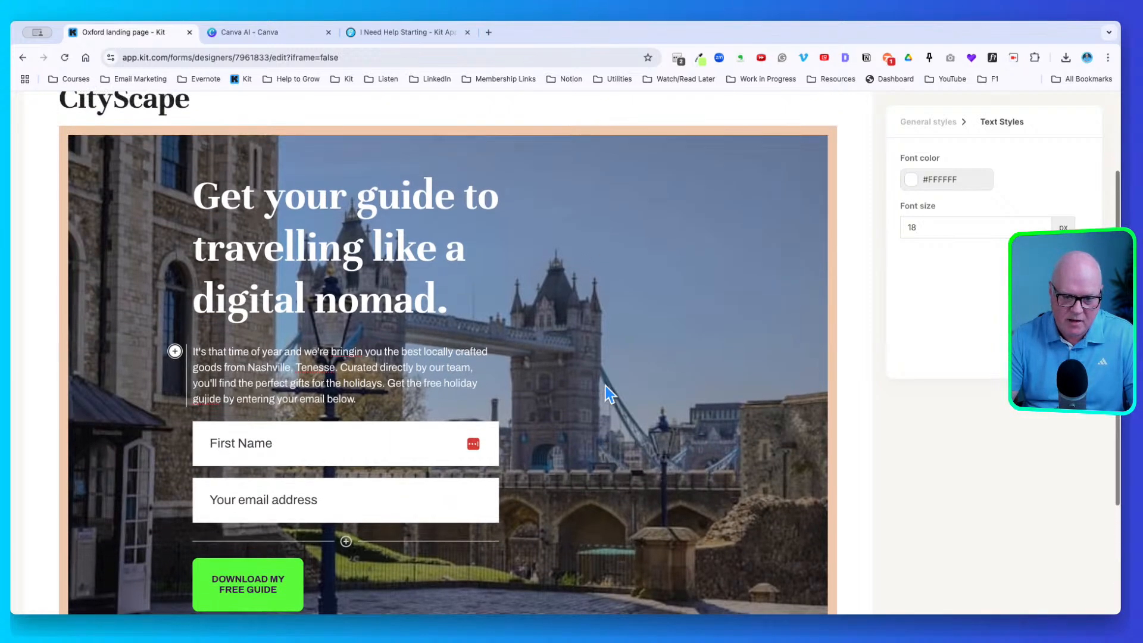
scroll(607, 390, "down", 2)
scroll(605, 392, "down", 1)
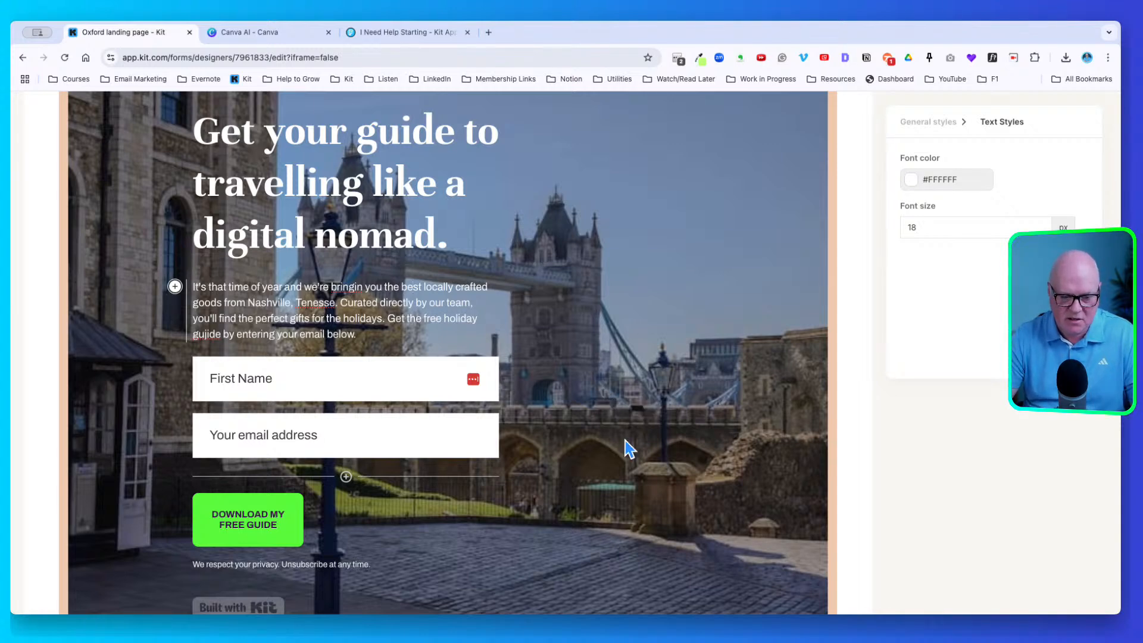
scroll(629, 449, "down", 3)
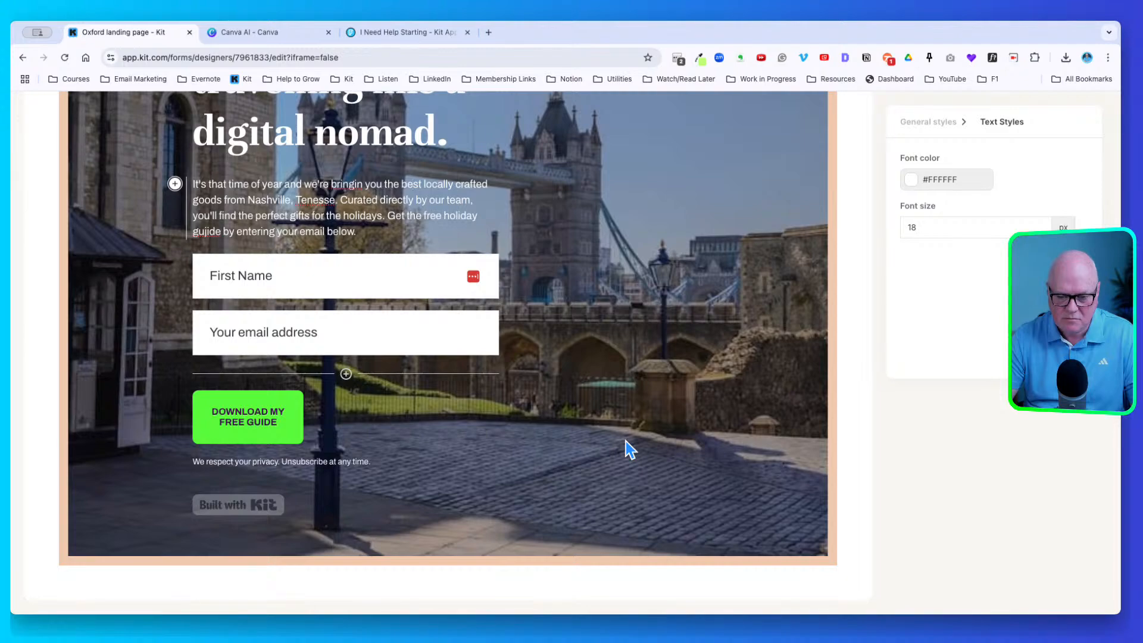
scroll(629, 449, "up", 8)
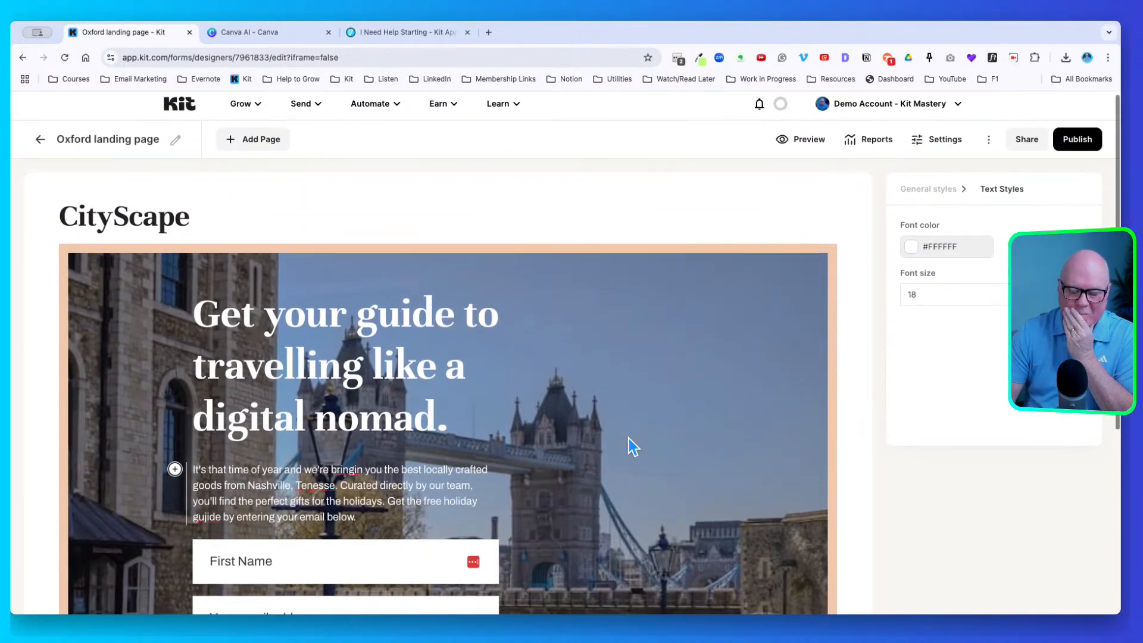
scroll(629, 438, "down", 5)
scroll(631, 446, "down", 1)
scroll(631, 446, "up", 3)
scroll(631, 446, "down", 4)
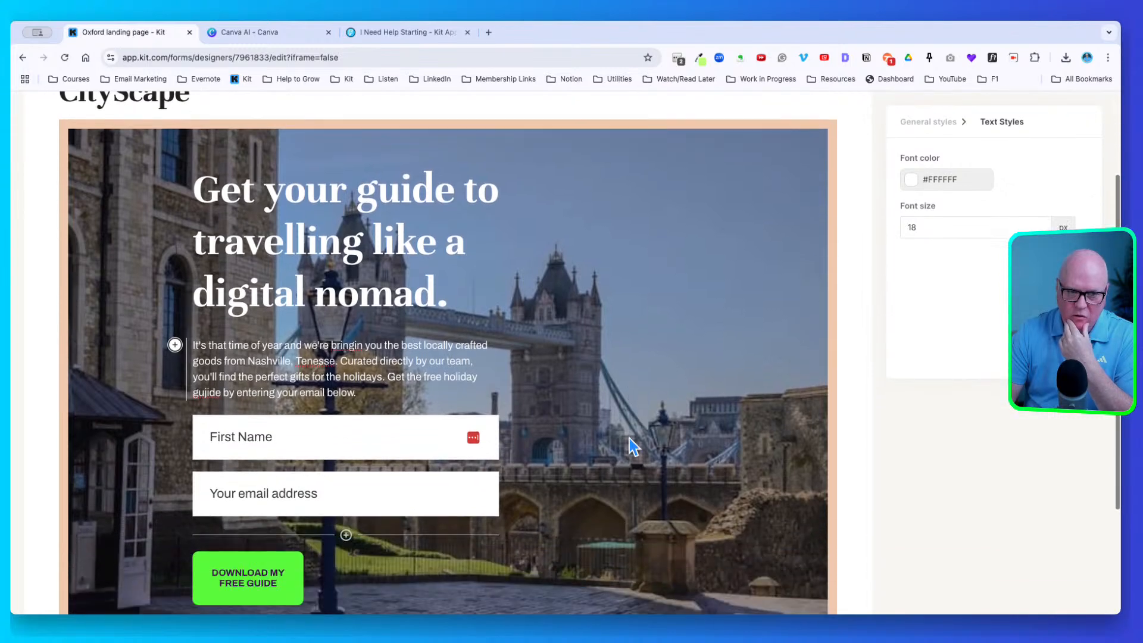
scroll(630, 446, "up", 5)
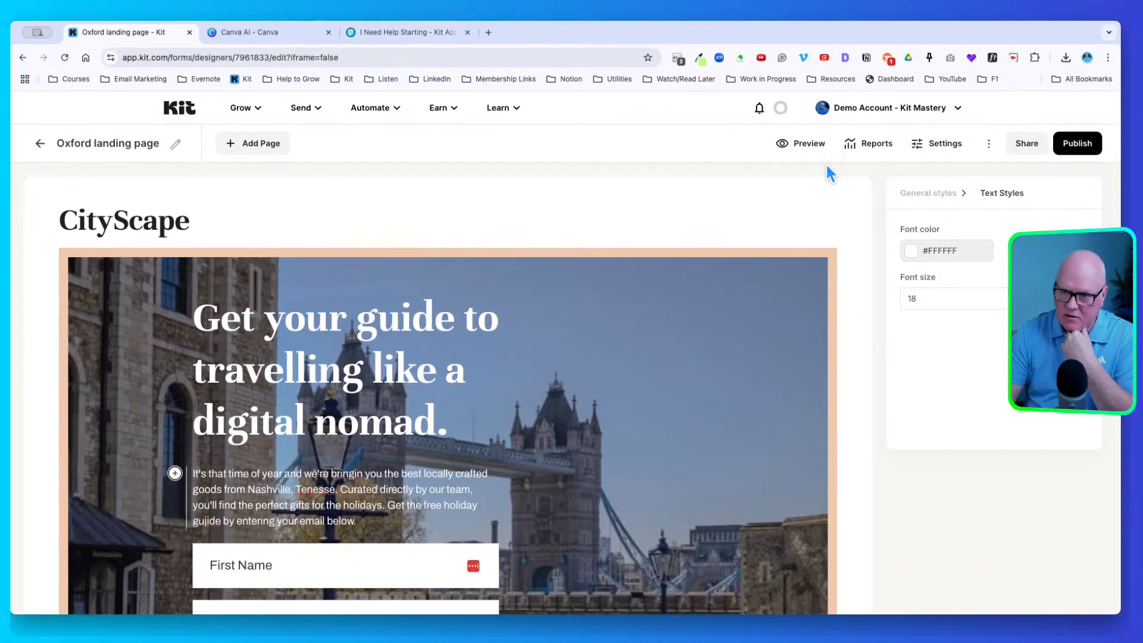
Open Landing Page Settings and review the General tab's success message
left_click(943, 142)
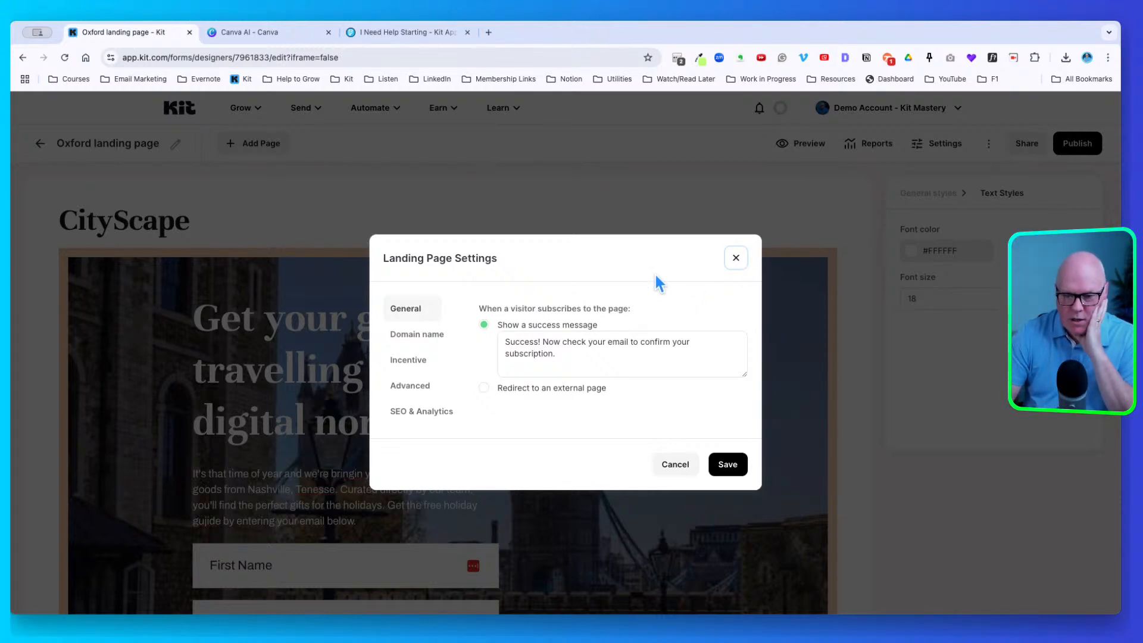
left_click(735, 257)
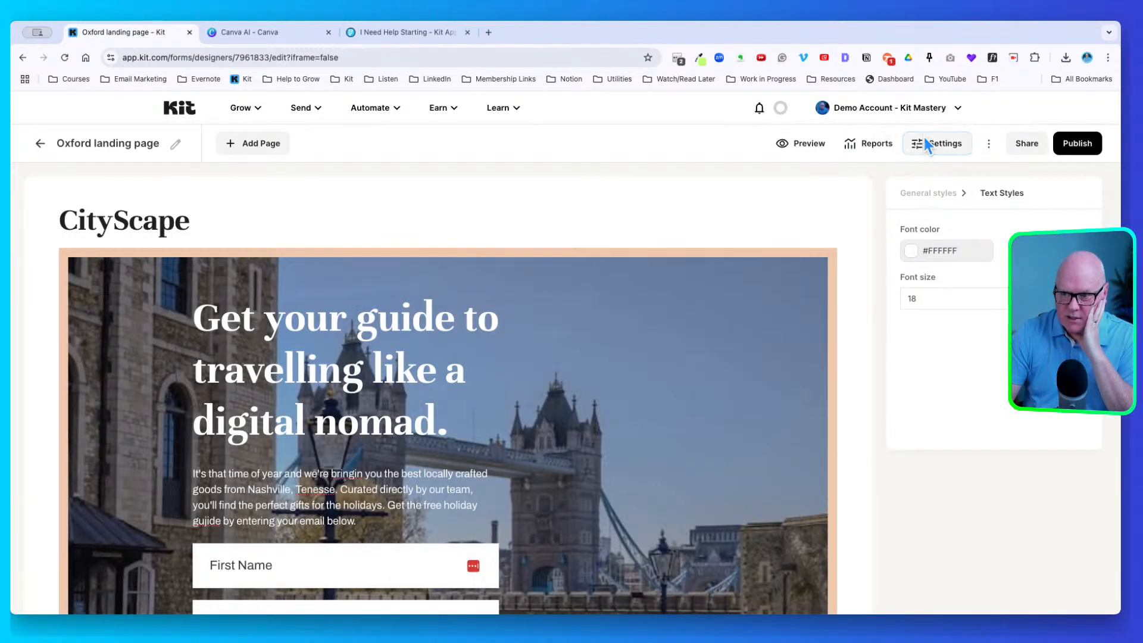
left_click(924, 146)
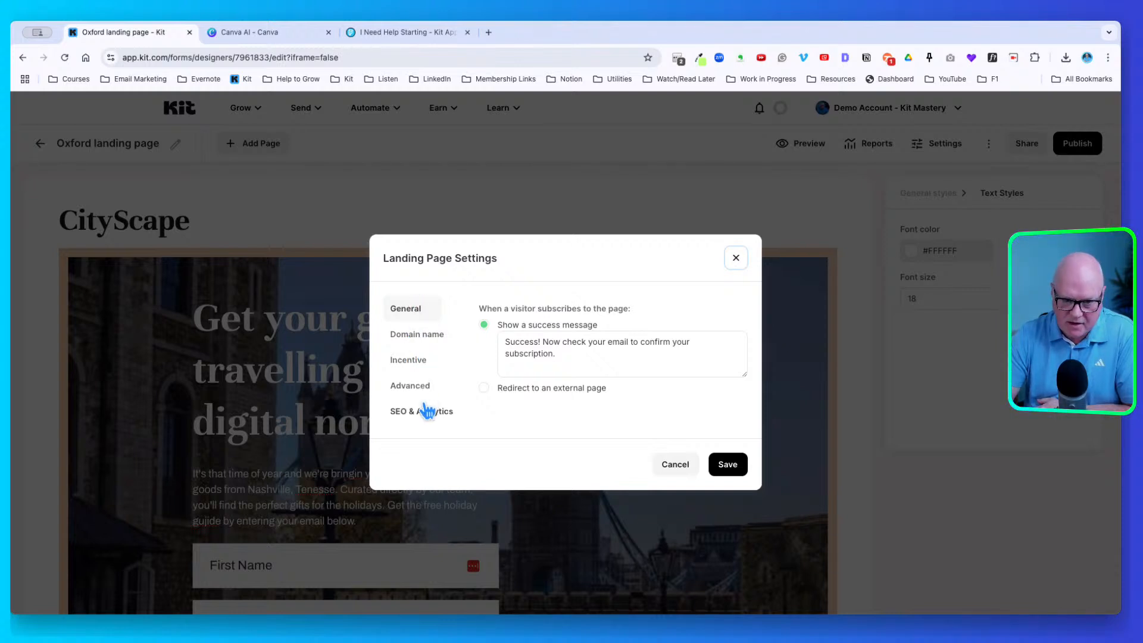
left_click(420, 305)
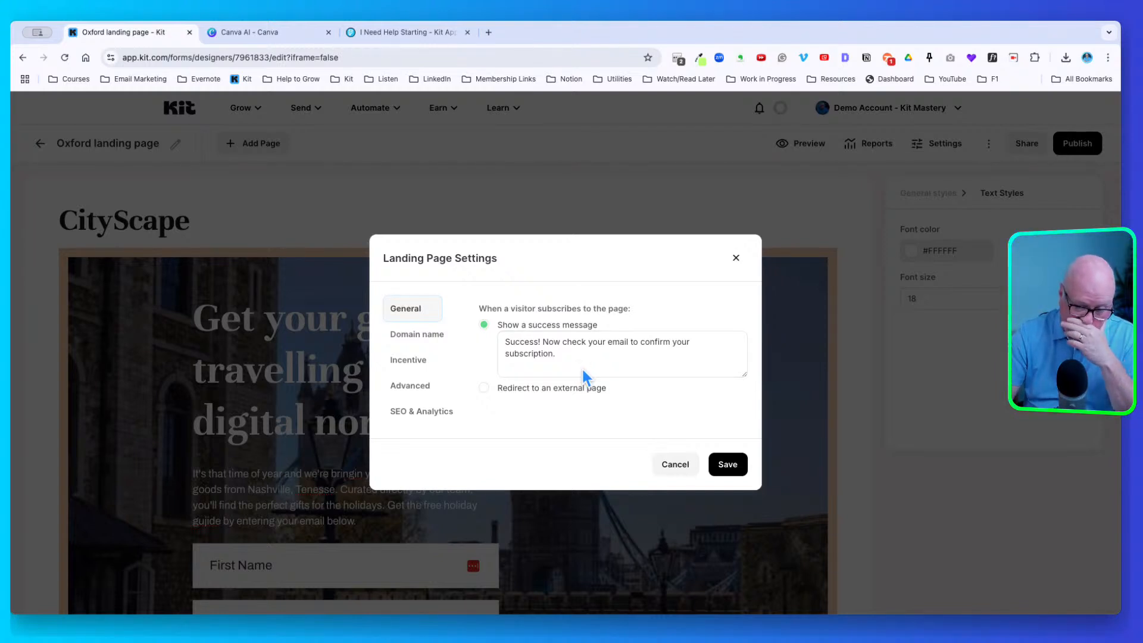
left_click_drag(571, 351, 506, 340)
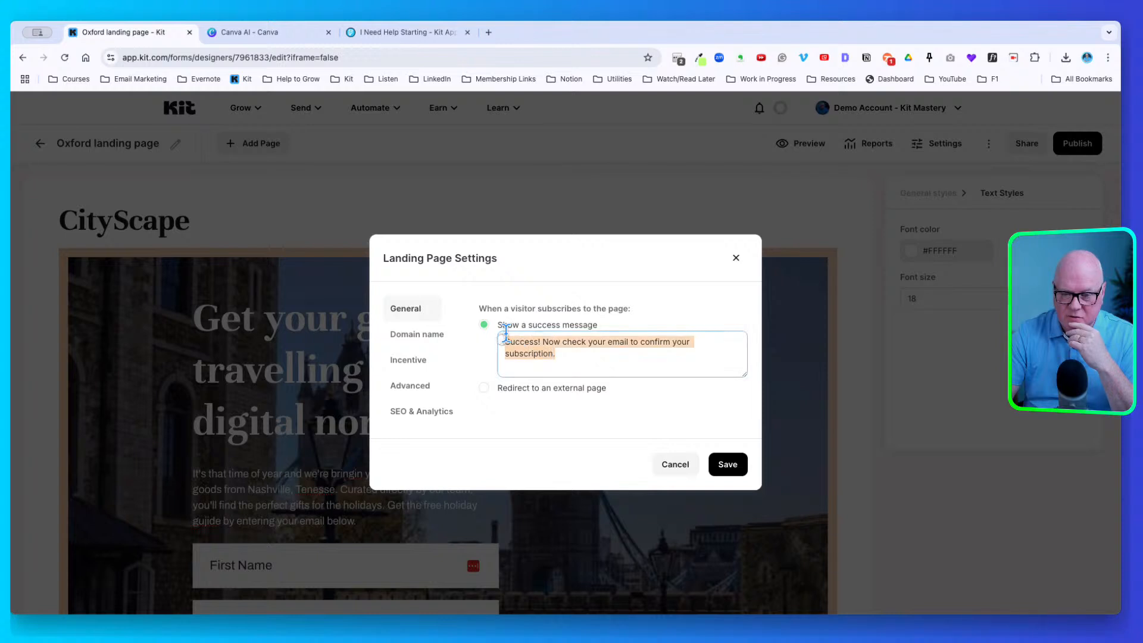
left_click(571, 351)
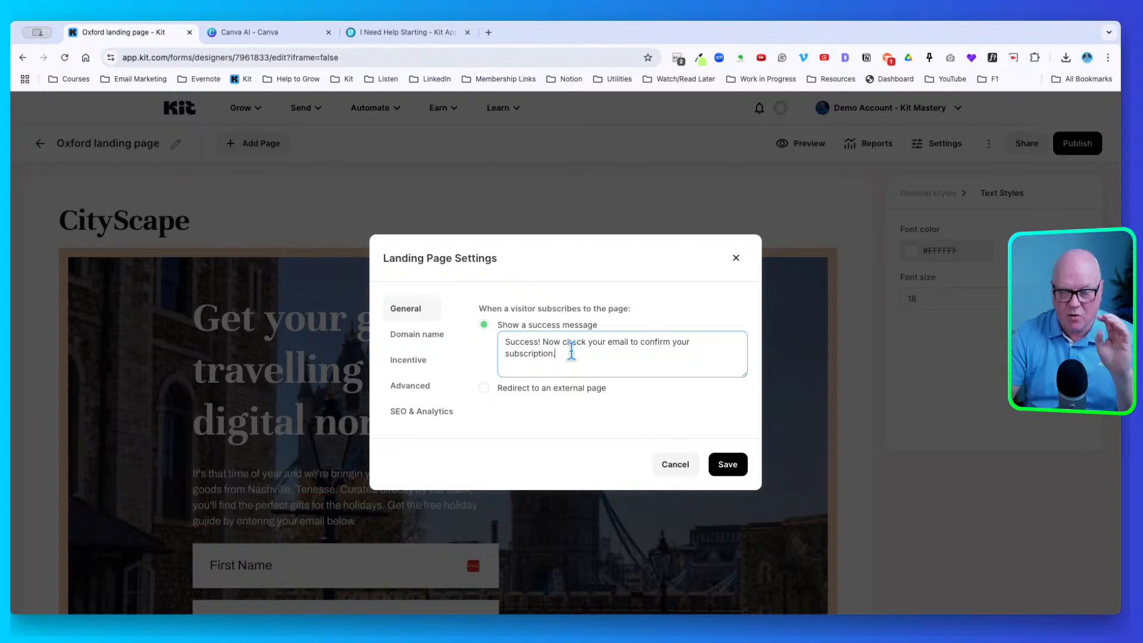
Choose 'Redirect to an external page' and focus the empty redirect URL field
left_click(494, 385)
left_click(513, 352)
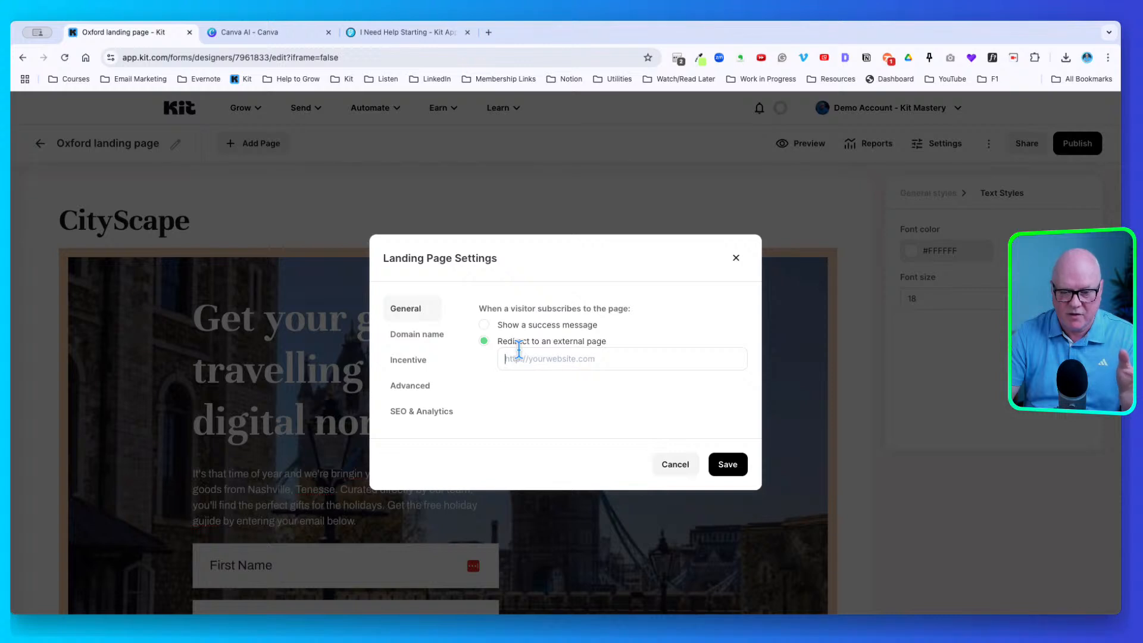
left_click(518, 357)
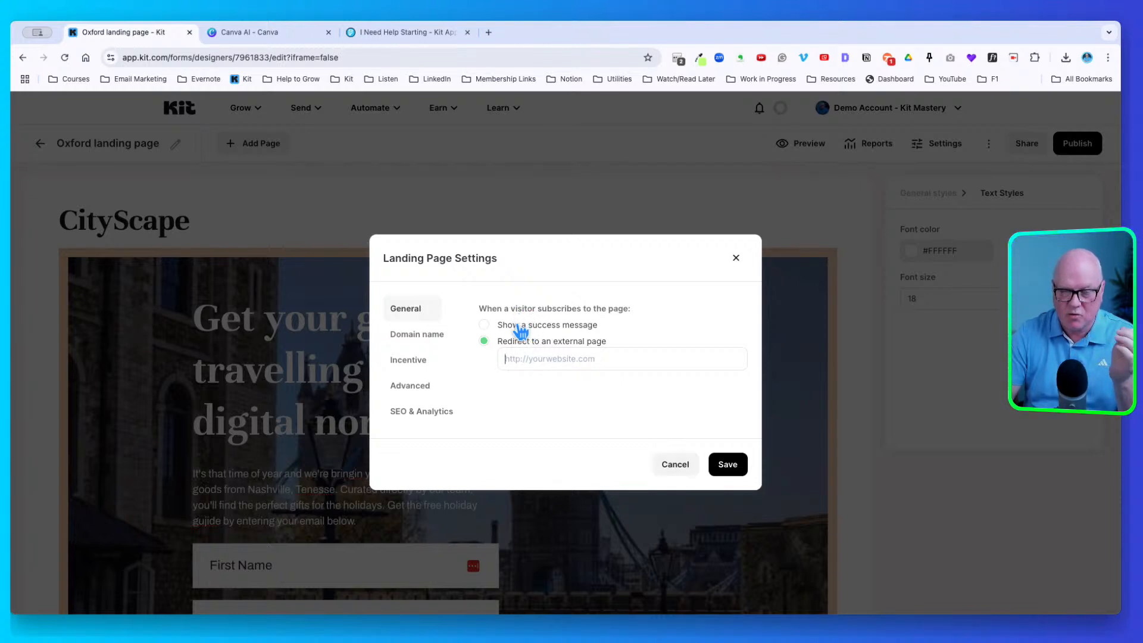
Cancel the settings changes and retitle the page '[Freebie] Digital Nomad Guide'
left_click(684, 463)
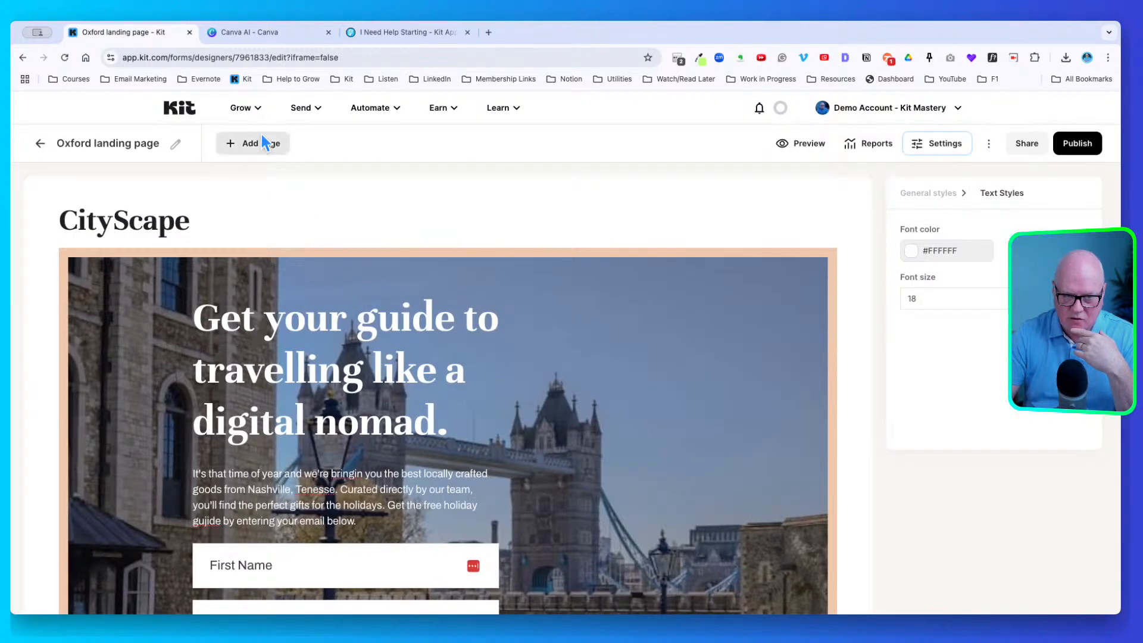
left_click(181, 141)
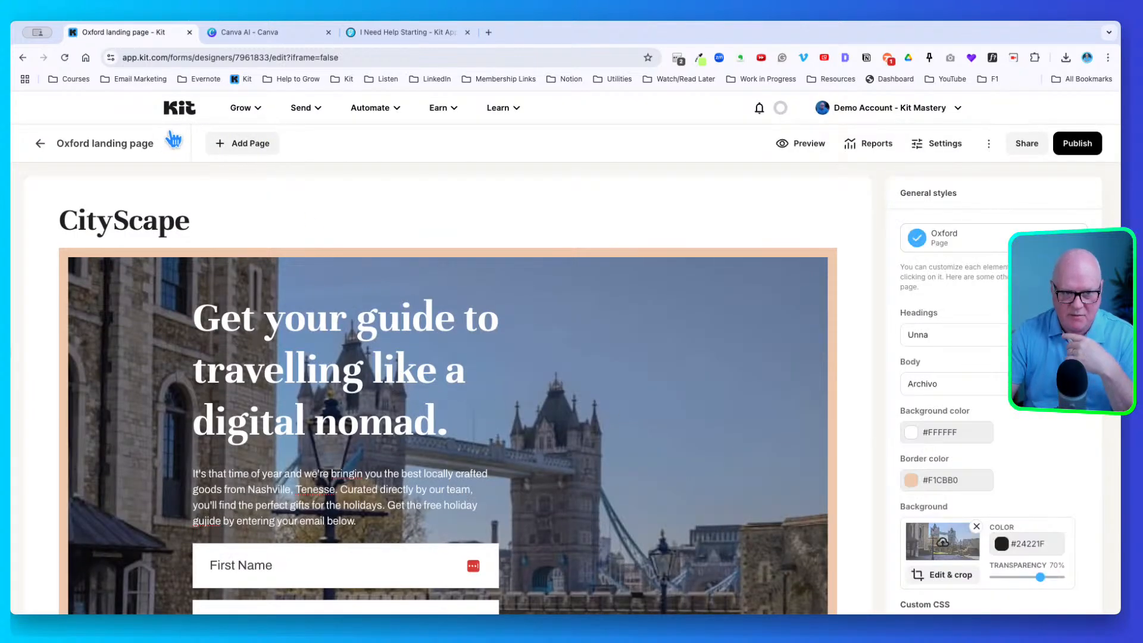
triple_click(130, 135)
type("[Fr")
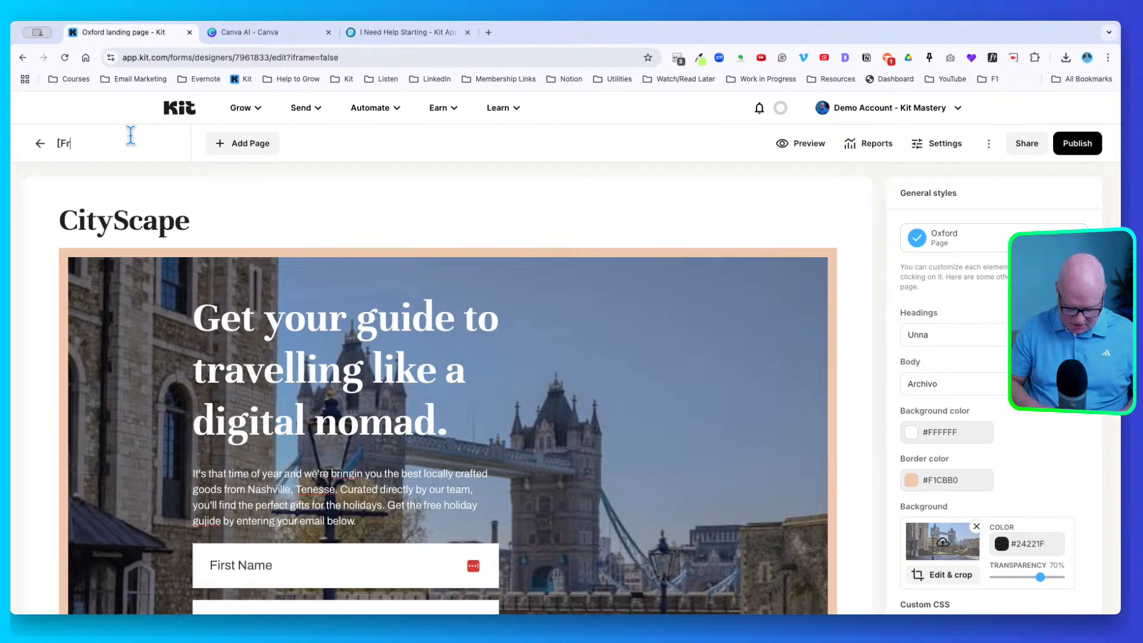
type("eebie]")
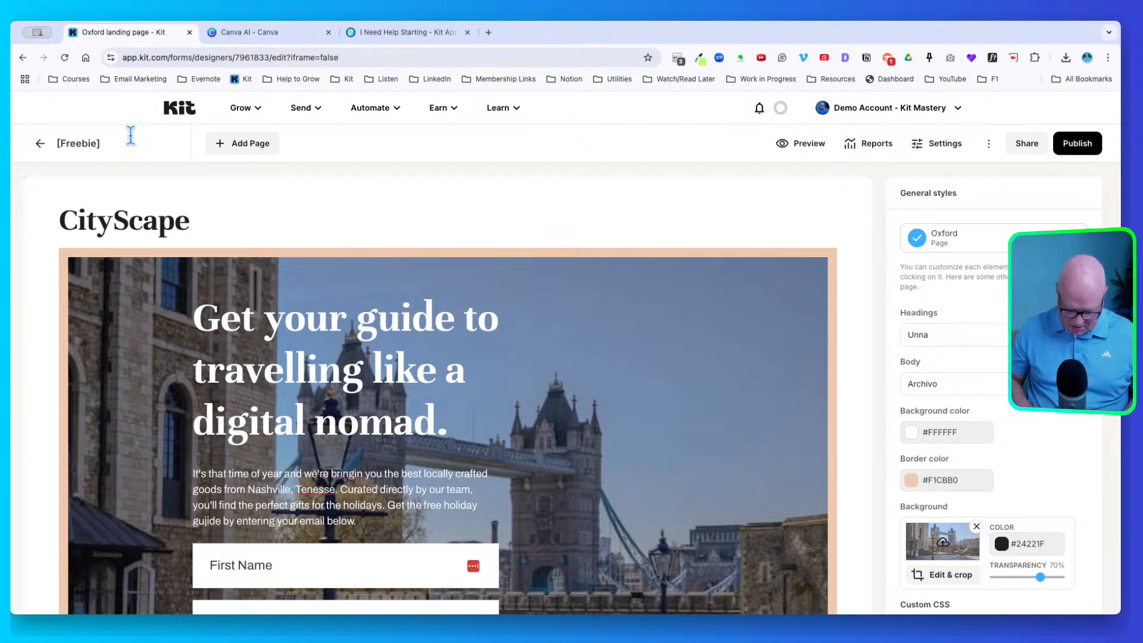
type(" Digita")
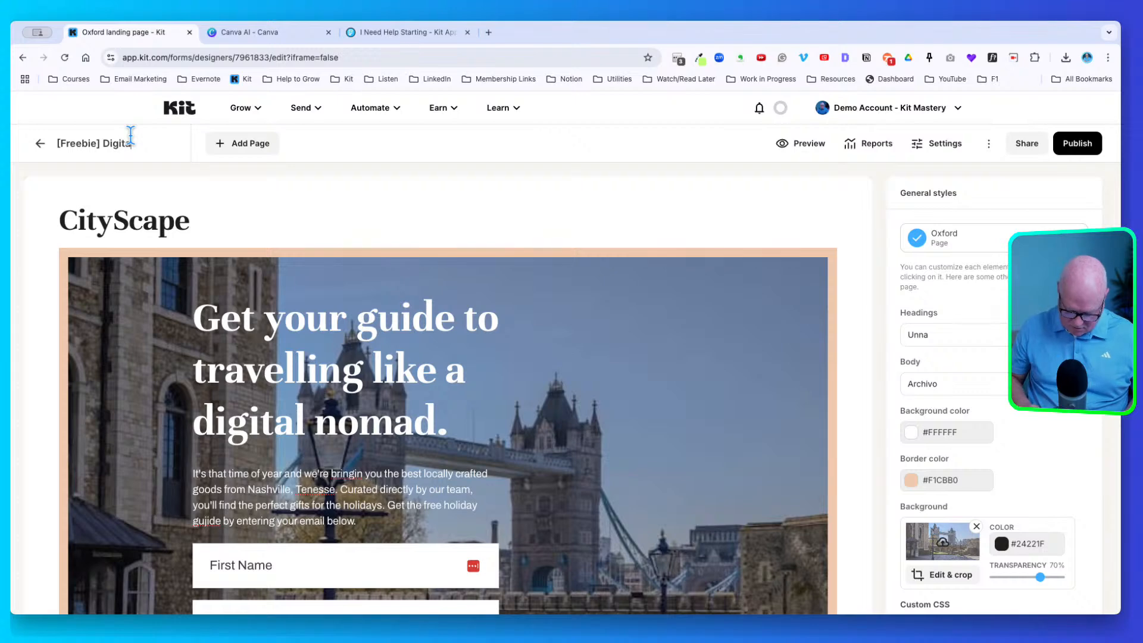
type("l Nomad Guide")
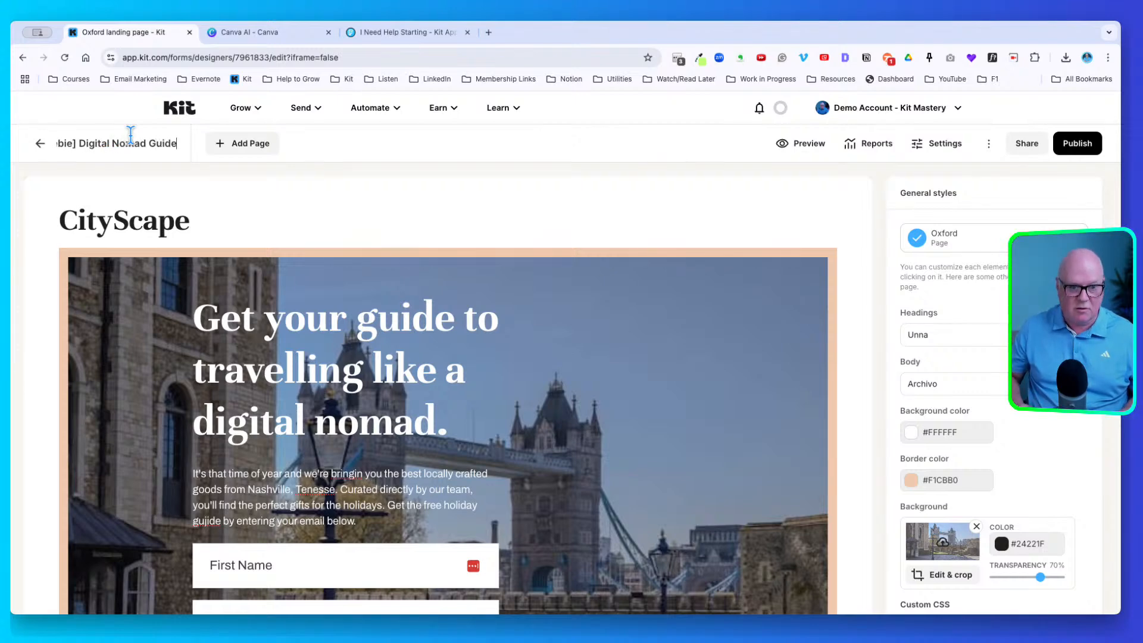
key("Return")
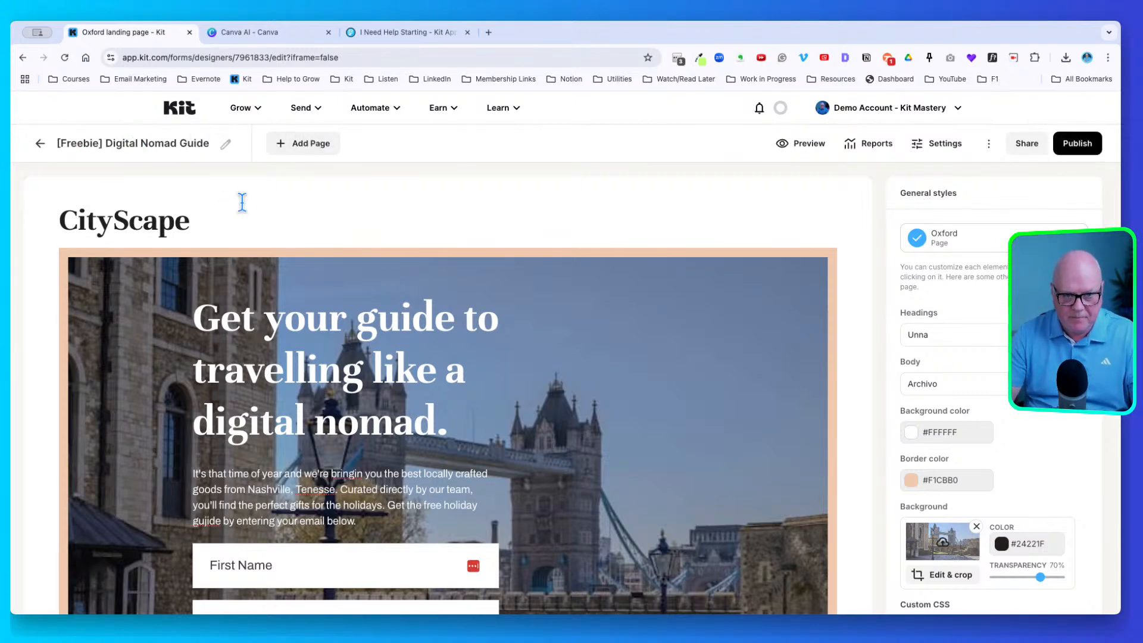
Open the Thank You Page headed 'Thank you for signing up' and select its subtitle
left_click(305, 141)
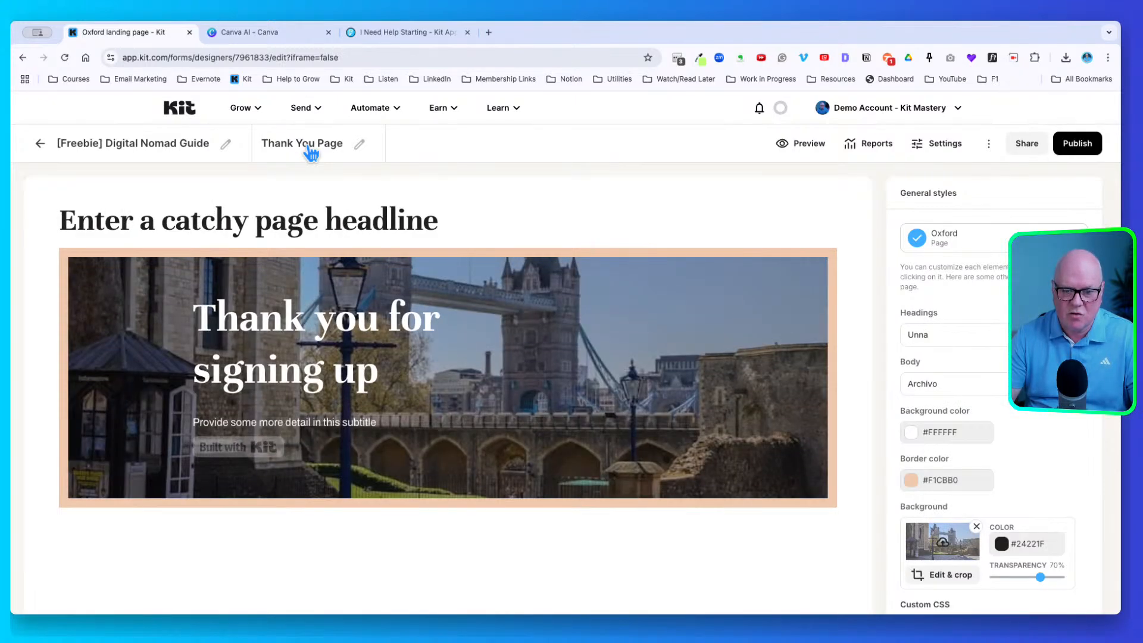
left_click(159, 141)
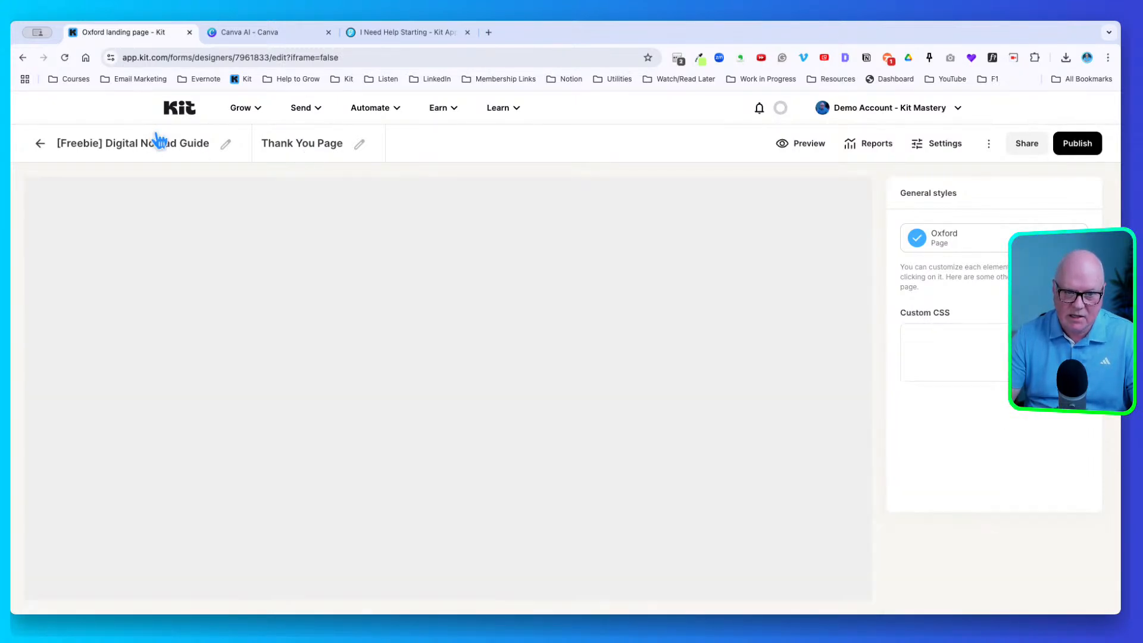
left_click(296, 141)
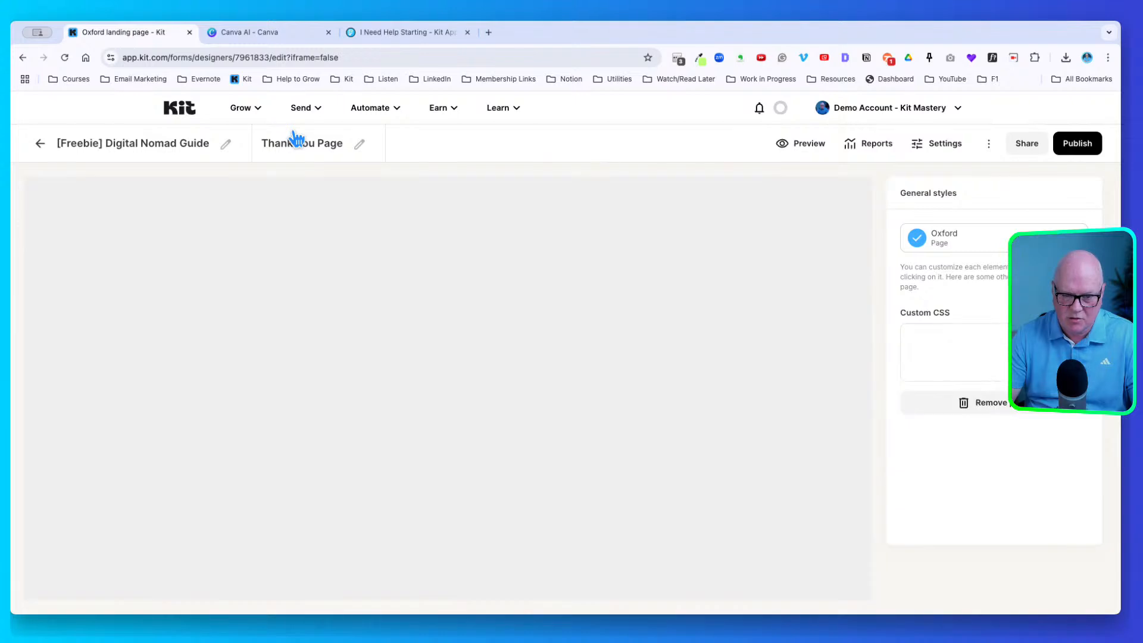
left_click(177, 138)
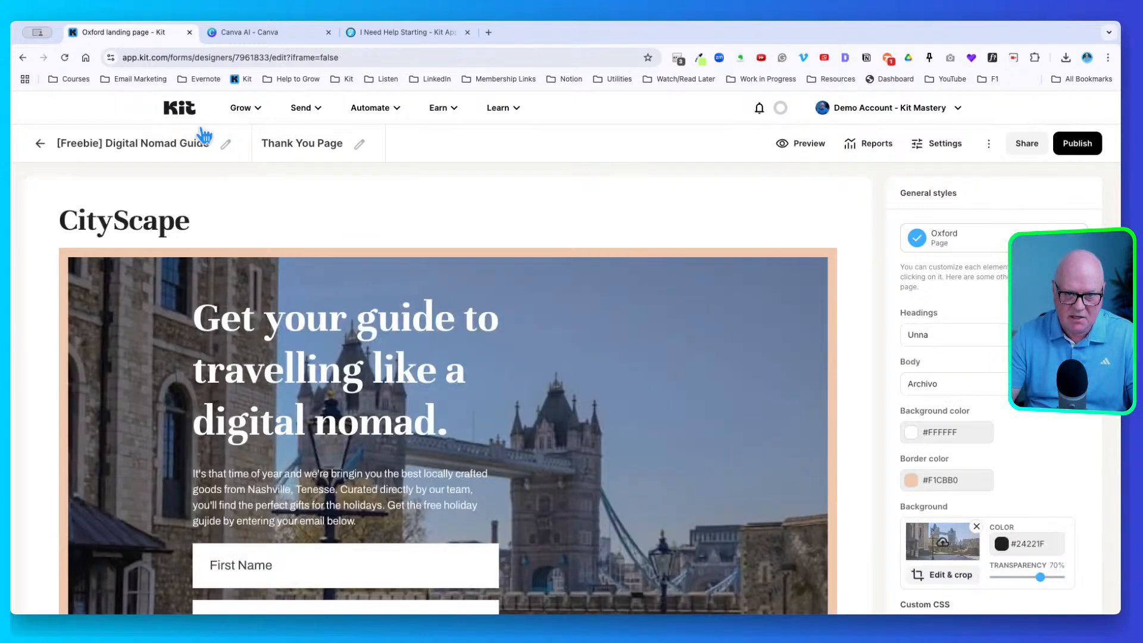
left_click(314, 140)
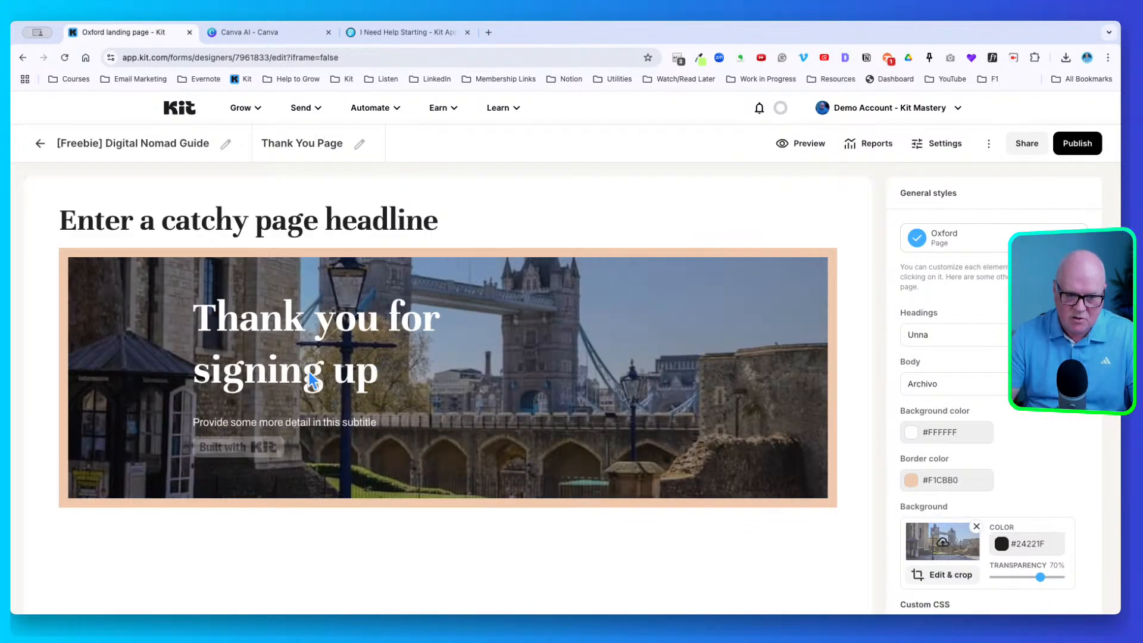
left_click(331, 421)
Replace the subtitle with 'Thanks for subscribing, please check your email inbox for a confirmation email (also check your spam folder).'
triple_click(312, 422)
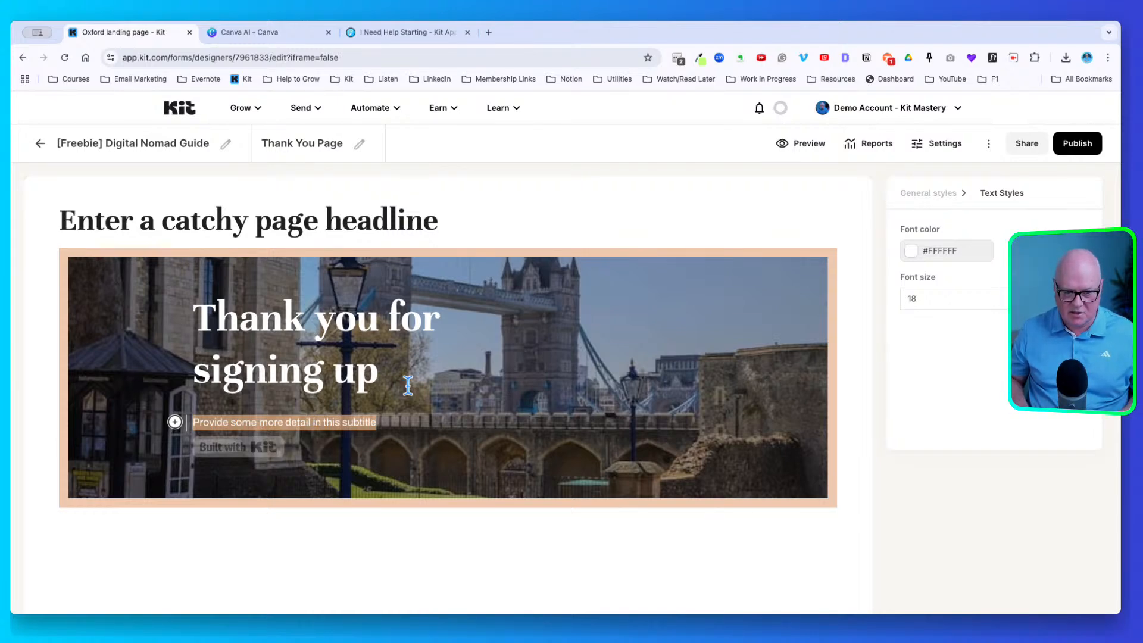
type("Thanks for")
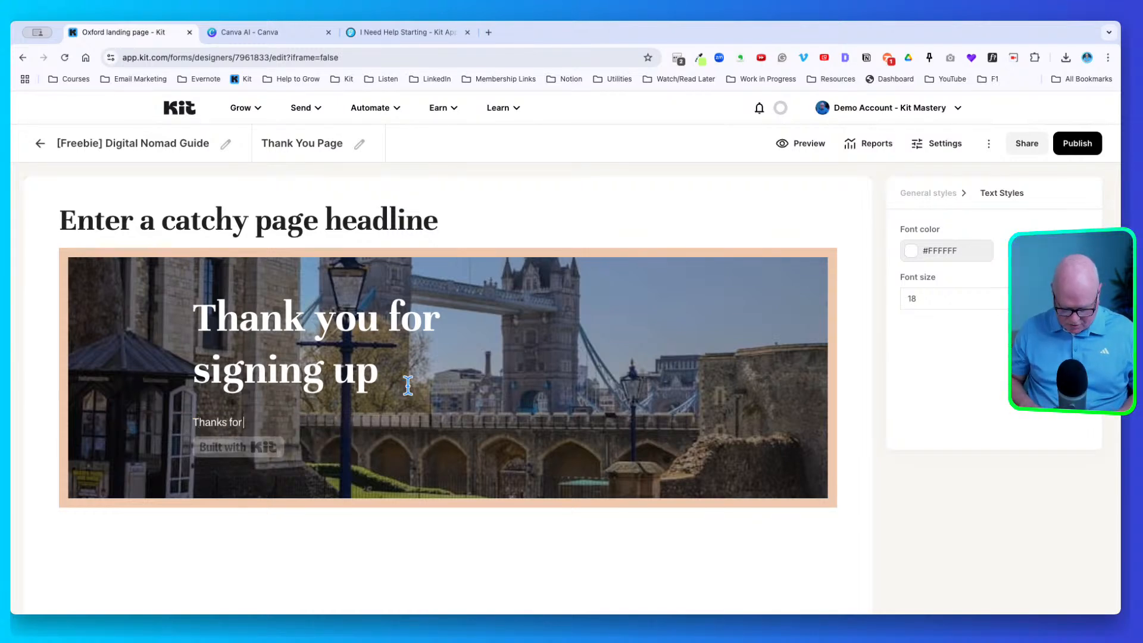
type(" subscribiung")
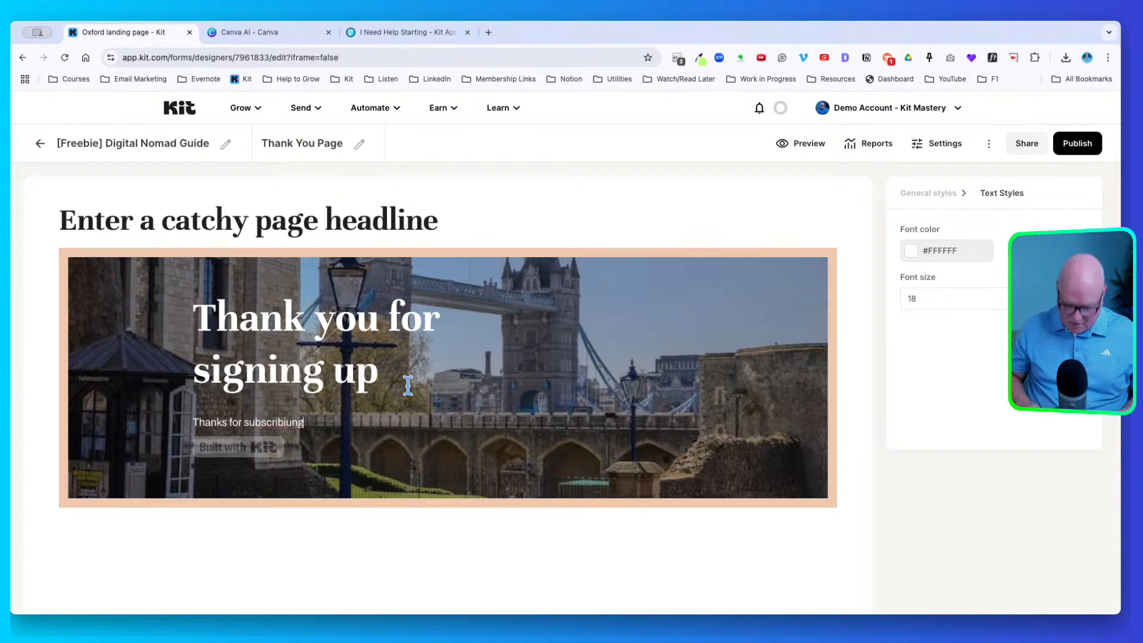
key("BackSpace")
key("BackSpace")
key("BackSpace")
key("BackSpace")
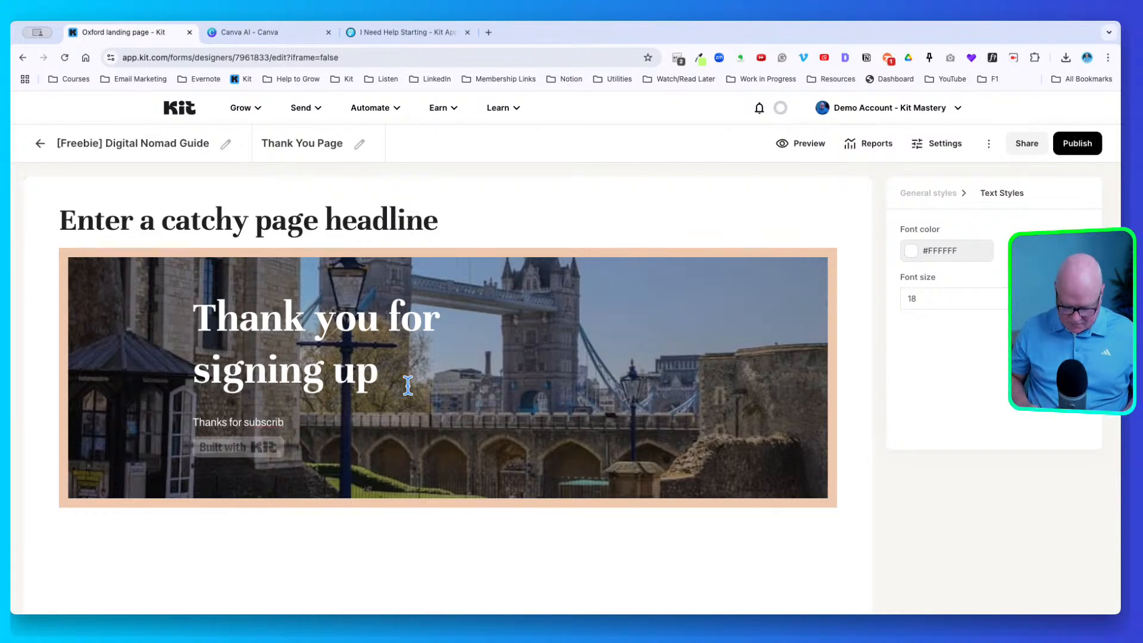
type("ing, please c")
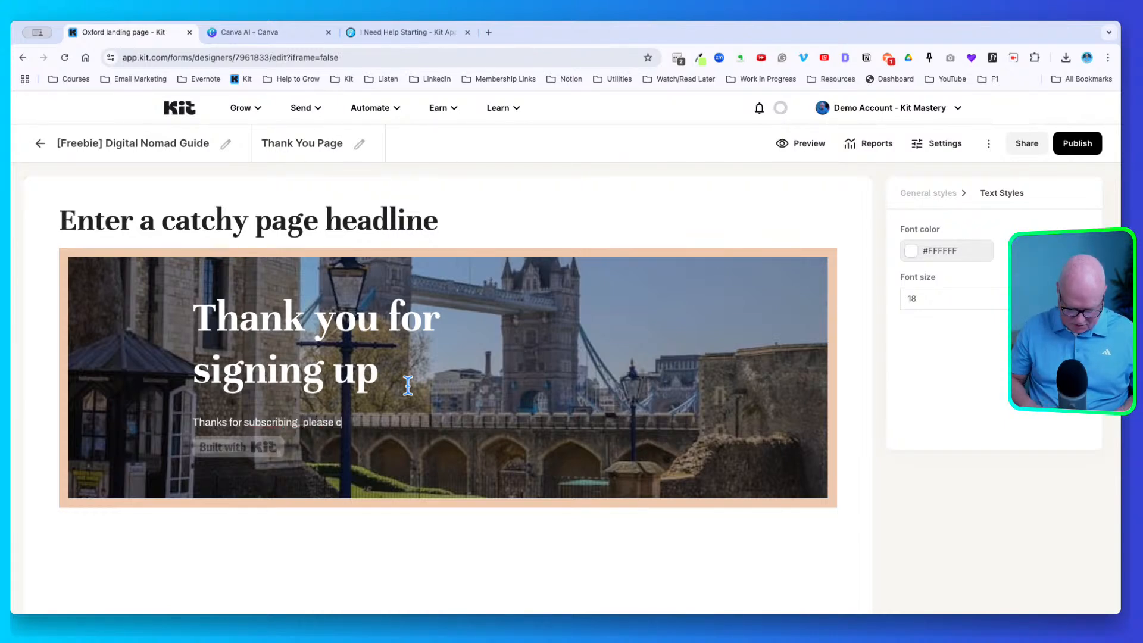
type("heck your email")
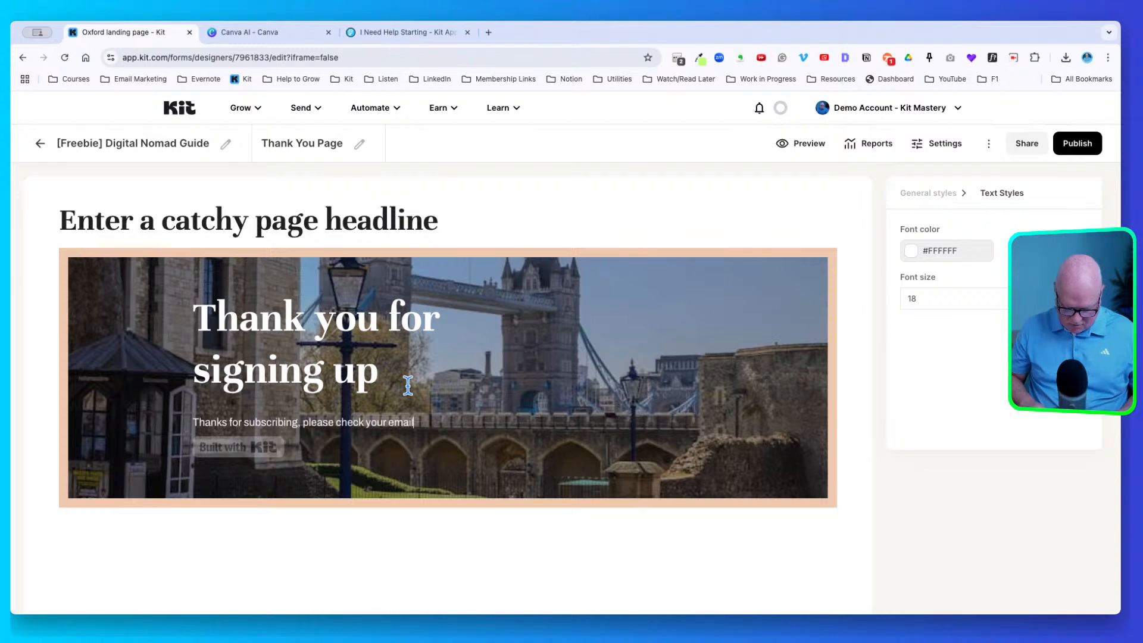
type(" inbox f")
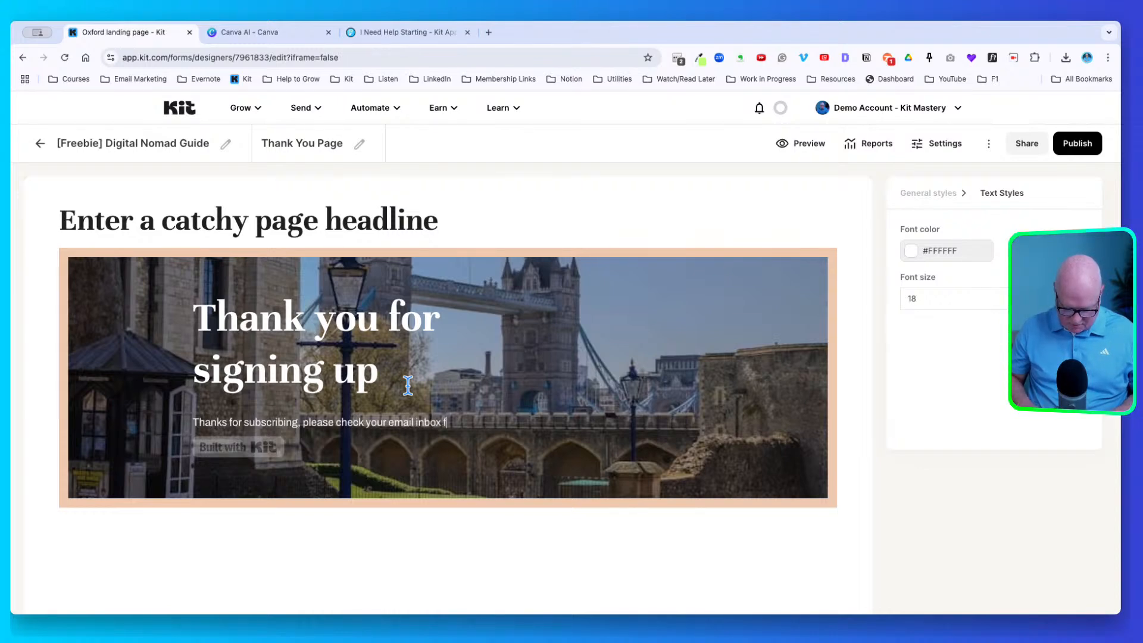
type("or a confirmation email")
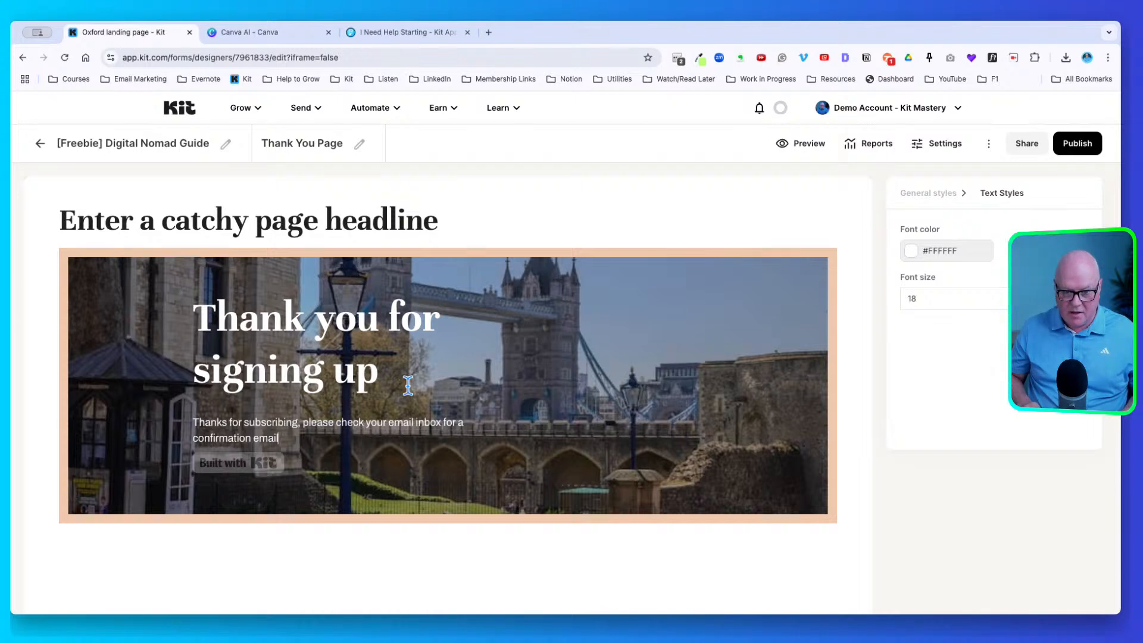
type(".")
key("BackSpace")
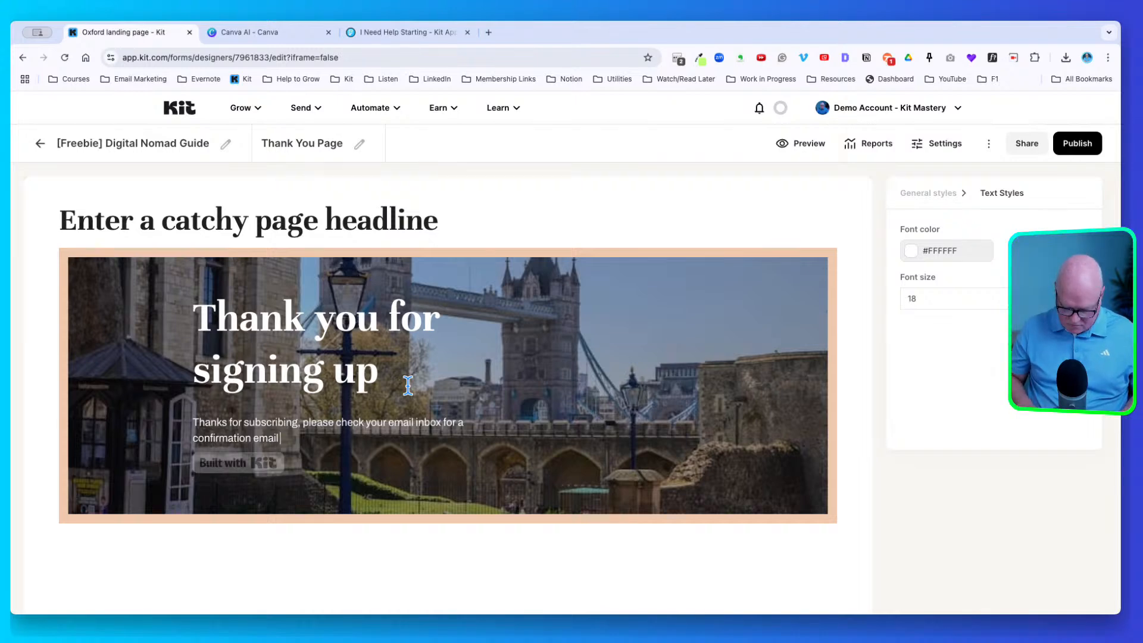
type("(also check")
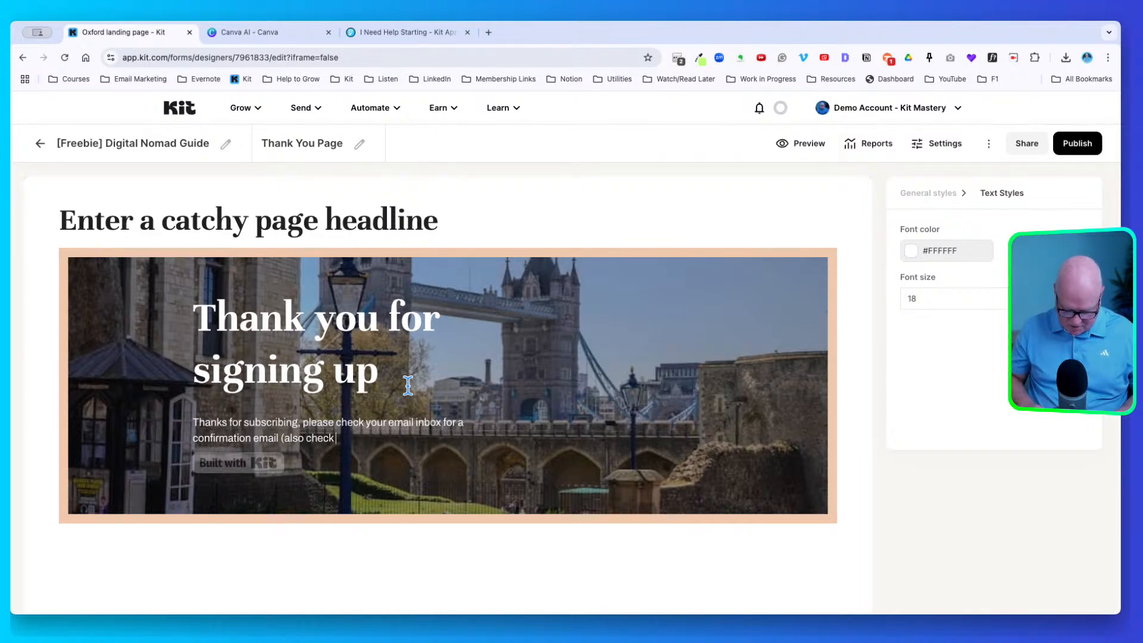
type(" your spam folder).")
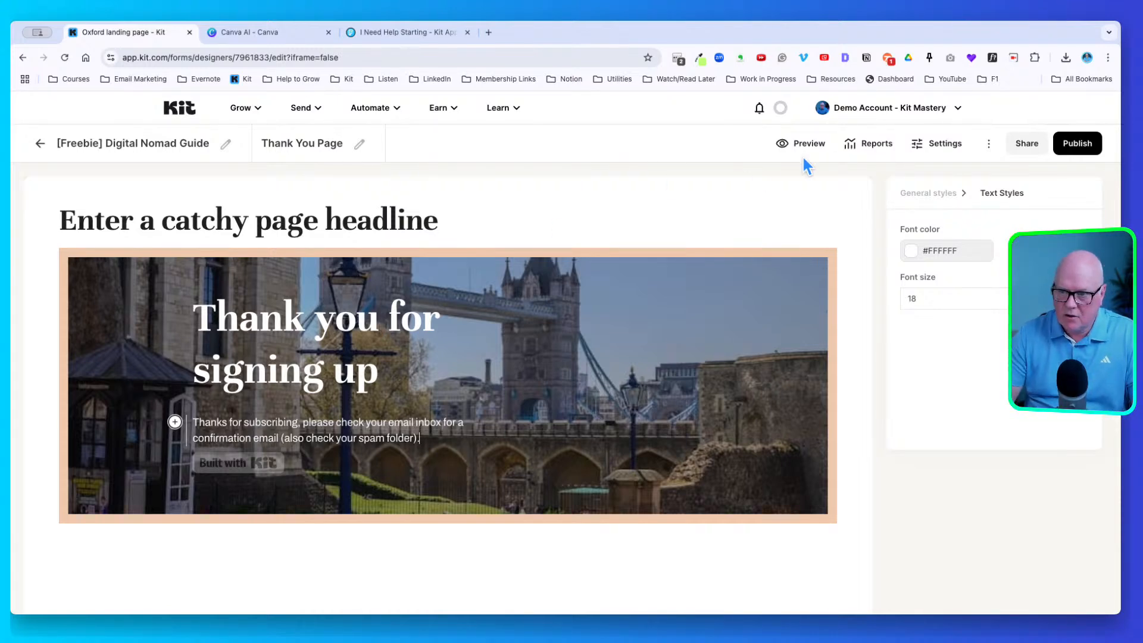
In Landing Page Settings, choose 'Redirect to thank you page', then open the Domain name tab
left_click(919, 144)
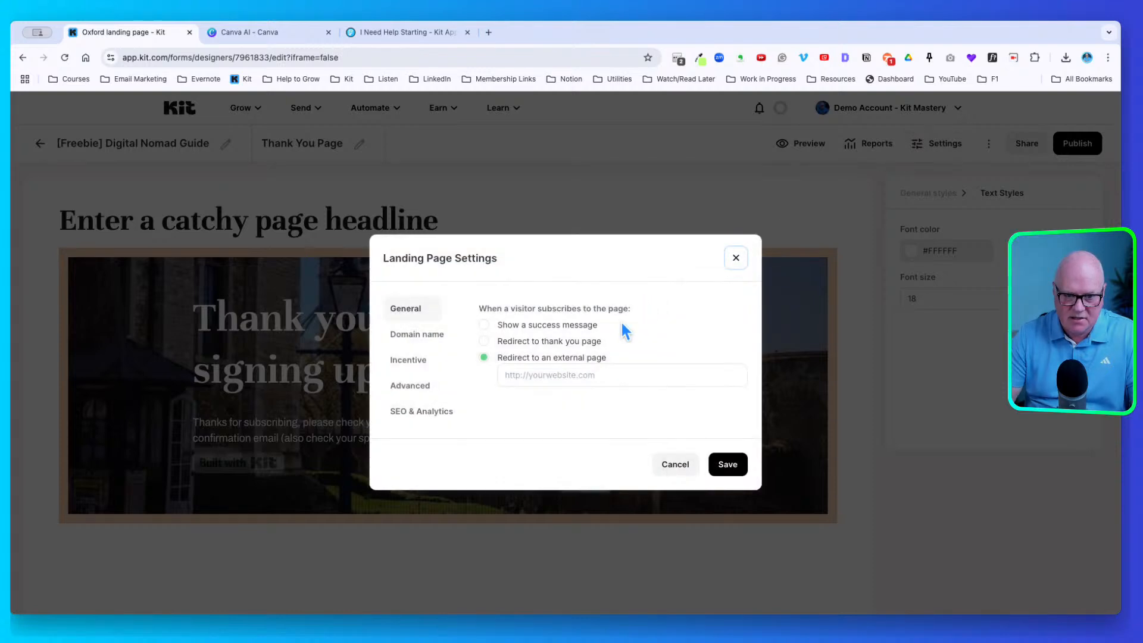
left_click(496, 339)
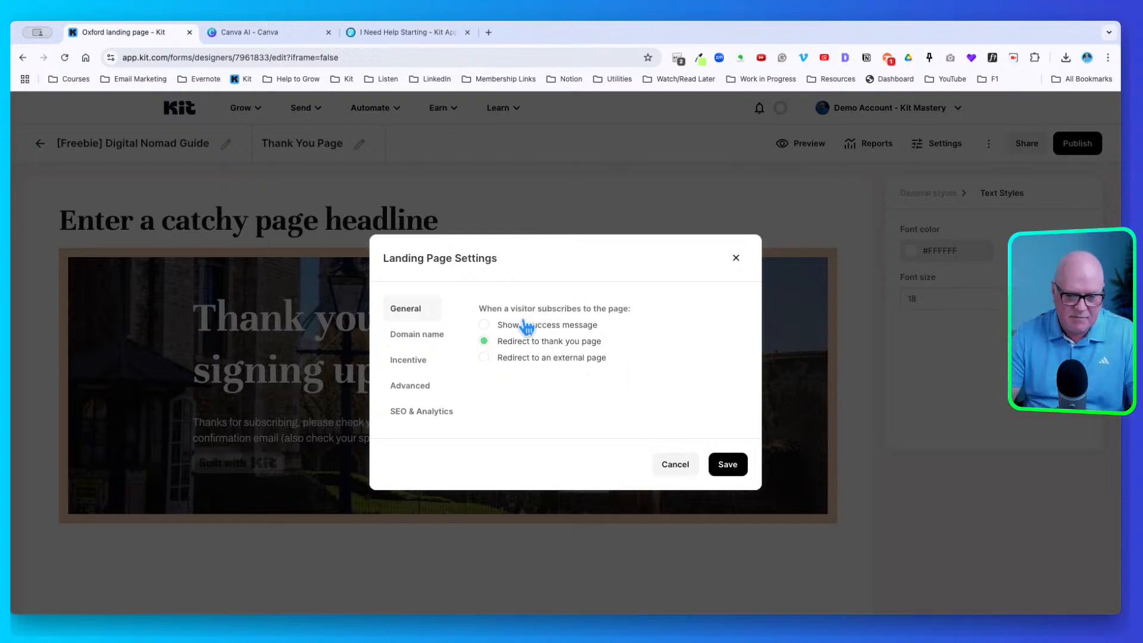
left_click(418, 332)
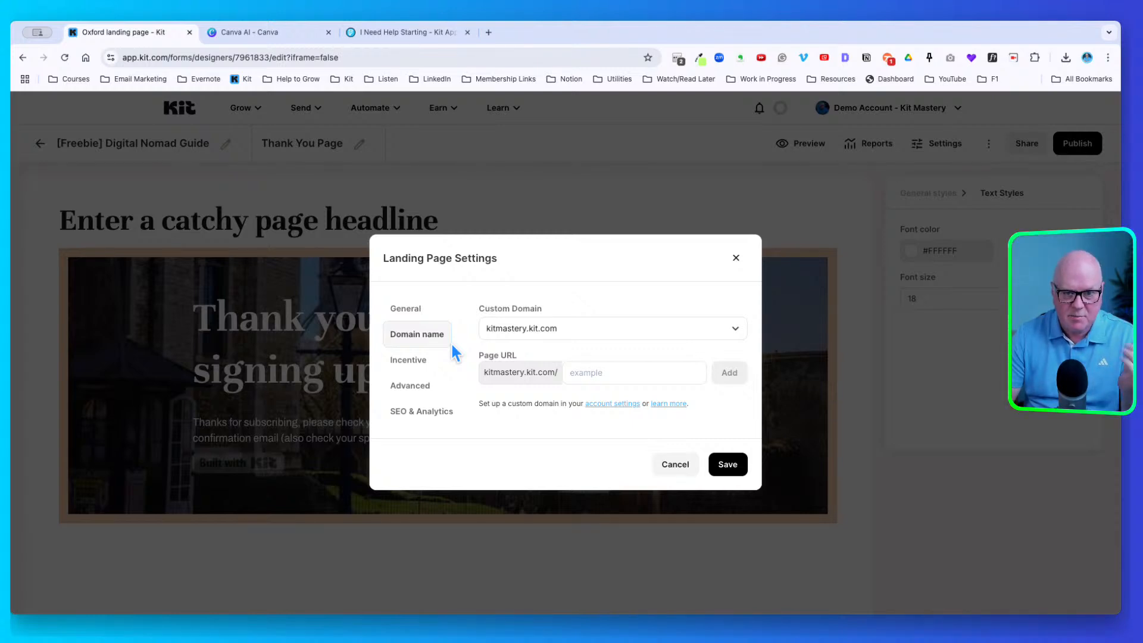
left_click(539, 321)
left_click(544, 319)
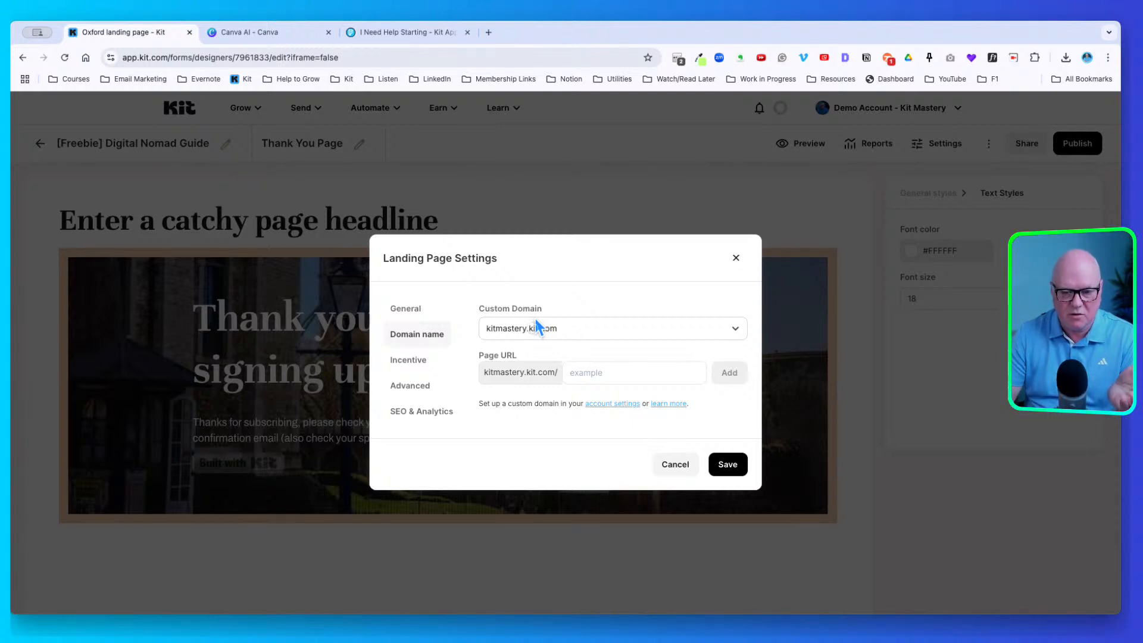
left_click(535, 319)
left_click(527, 357)
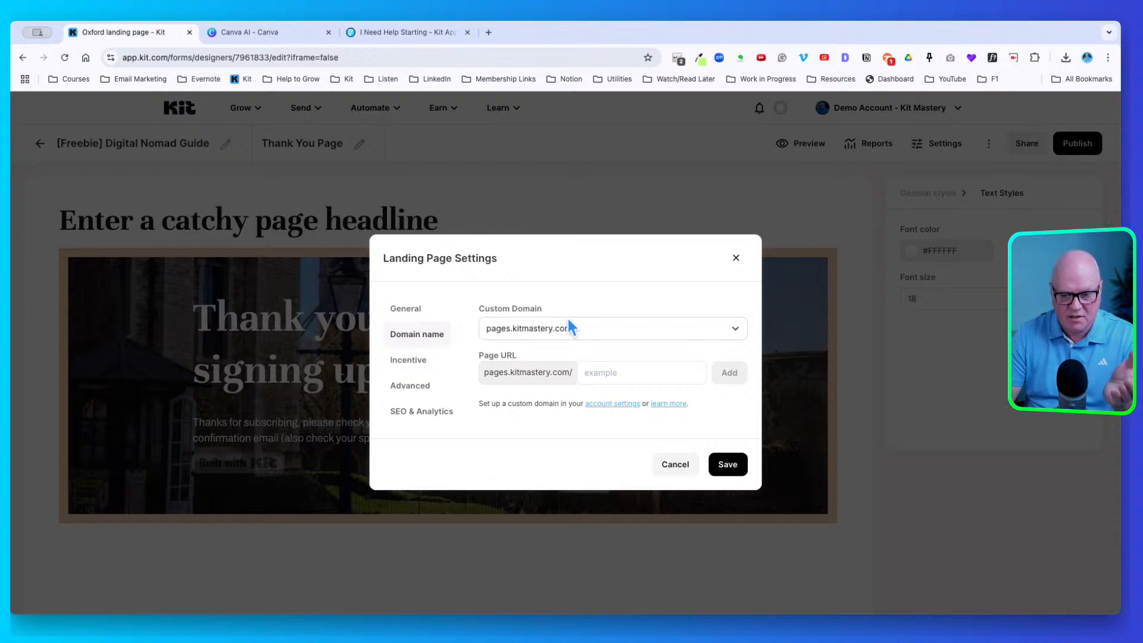
left_click(535, 326)
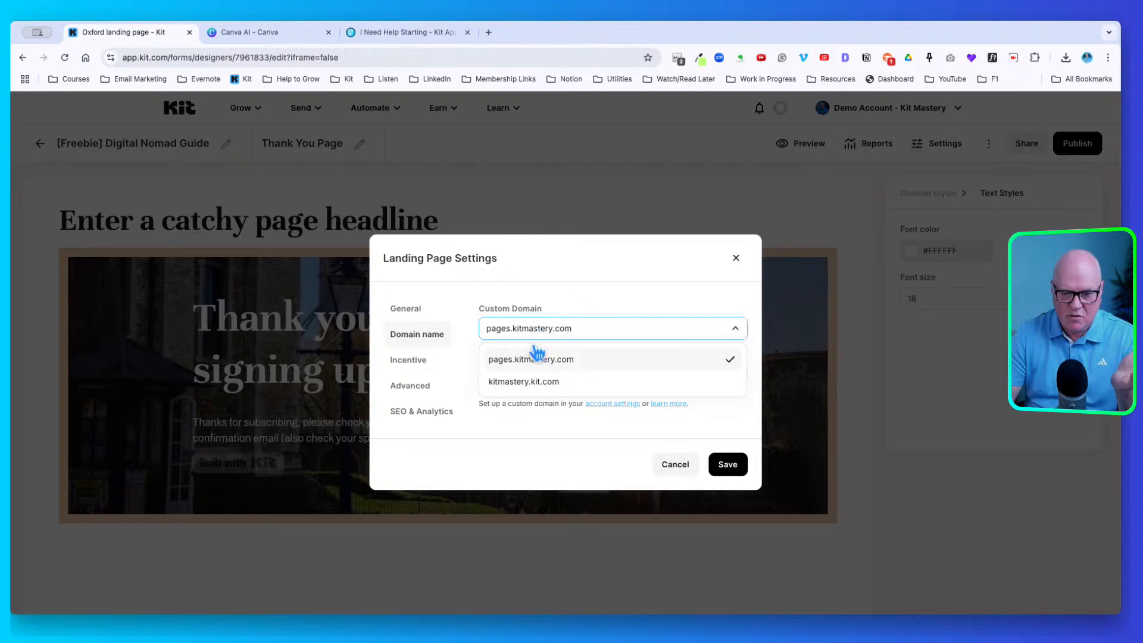
left_click(535, 380)
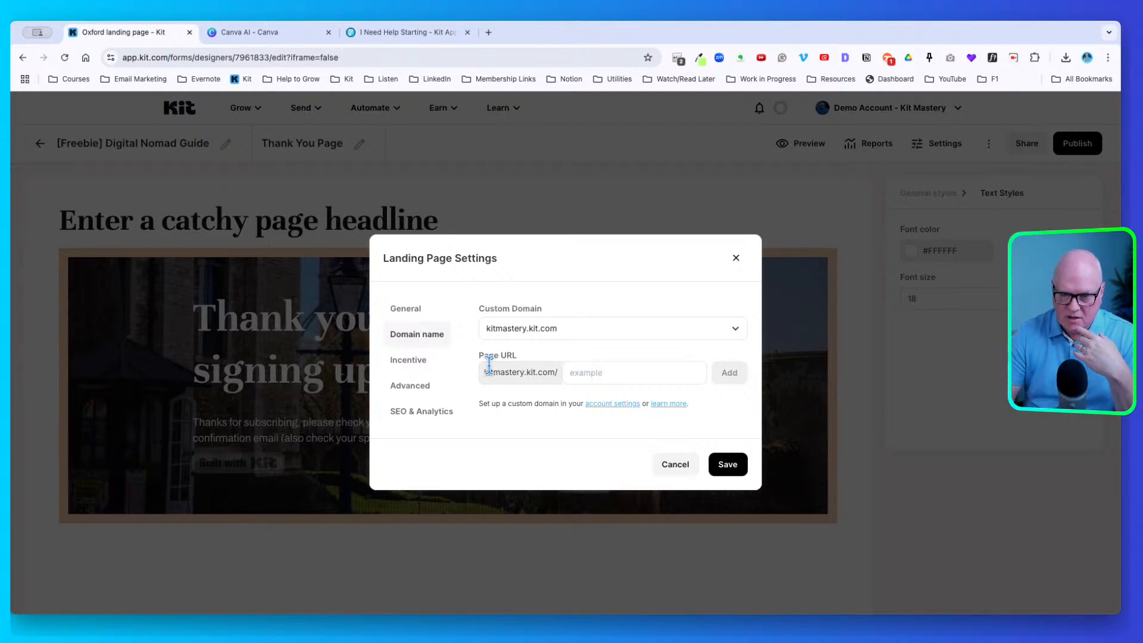
Add the page URL kitmastery.kit.com/digital-nomad-guide, then open the Incentive tab
left_click_drag(487, 366, 561, 364)
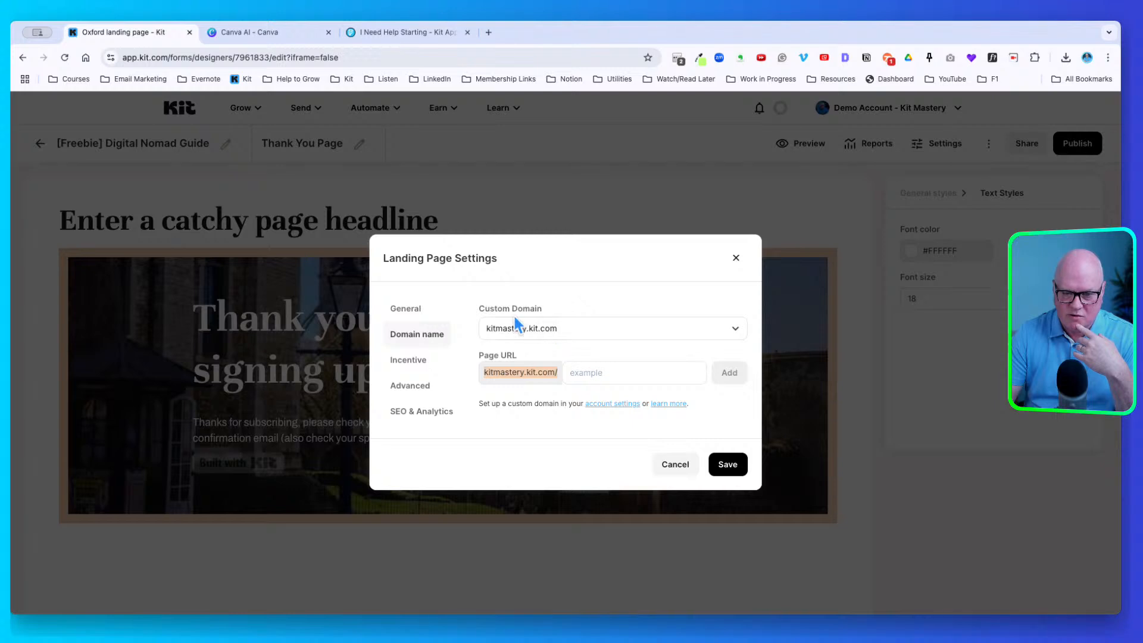
left_click(582, 369)
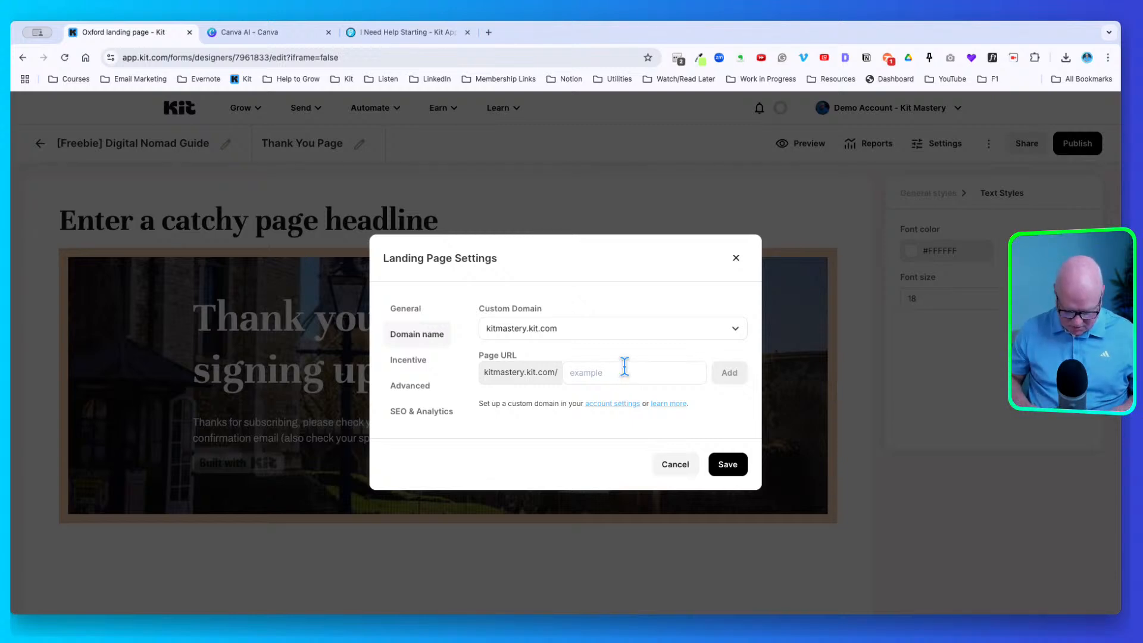
type("digital-")
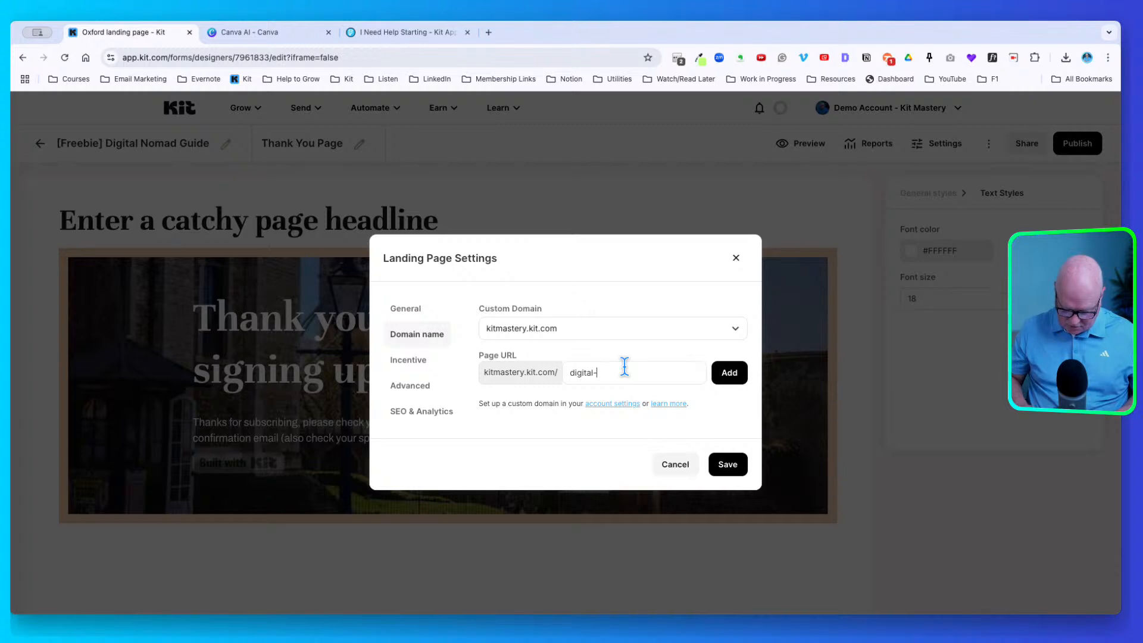
type("nomad")
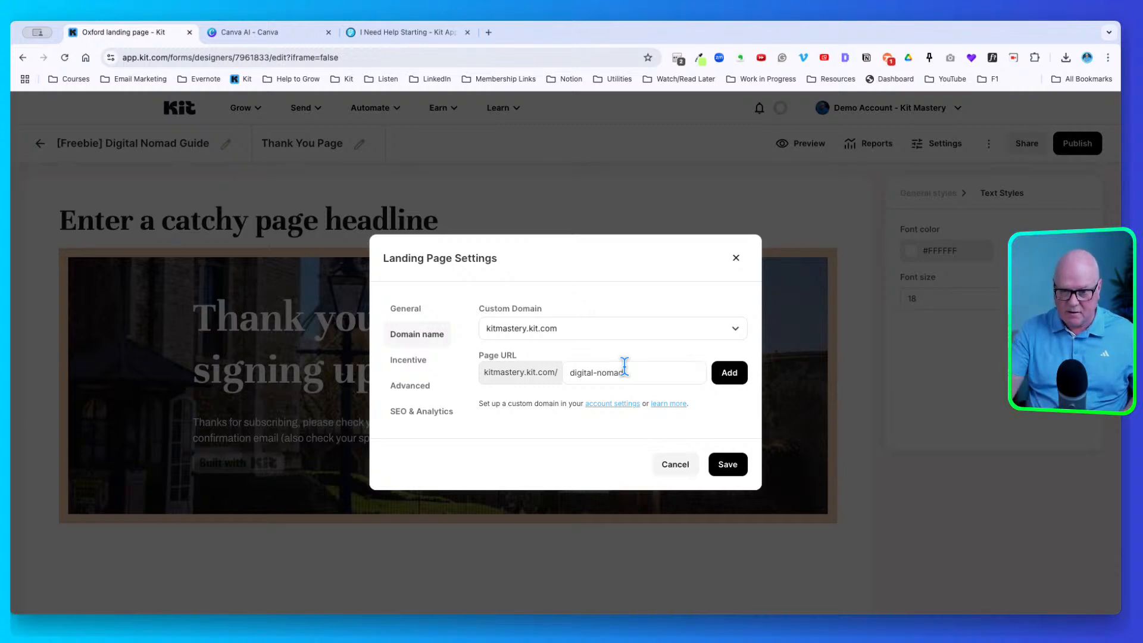
type("-guide")
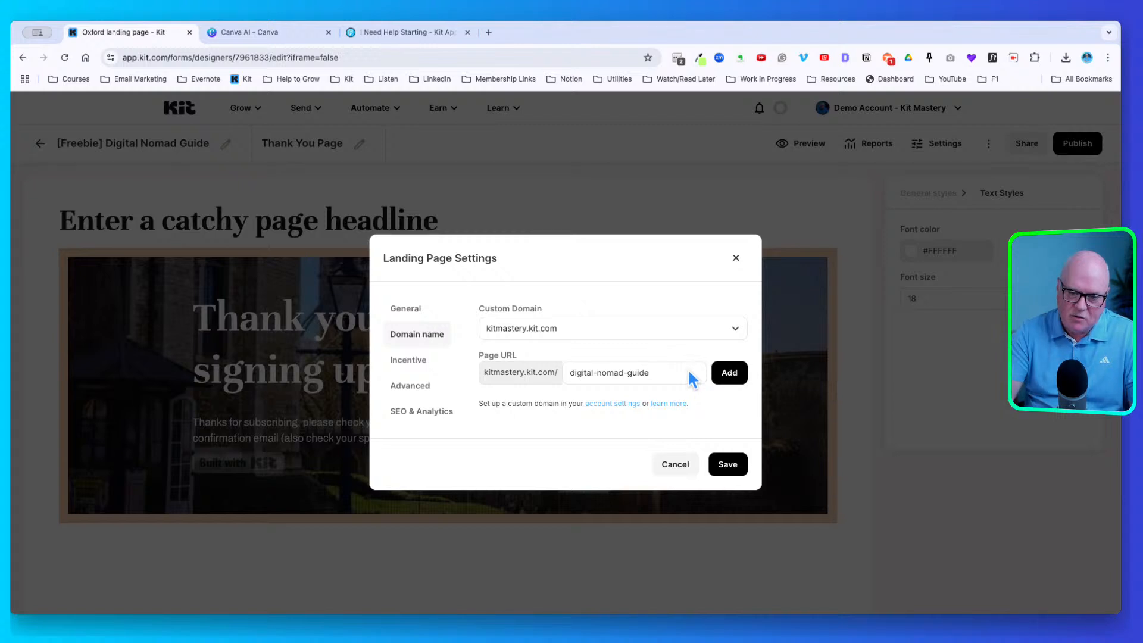
left_click(740, 371)
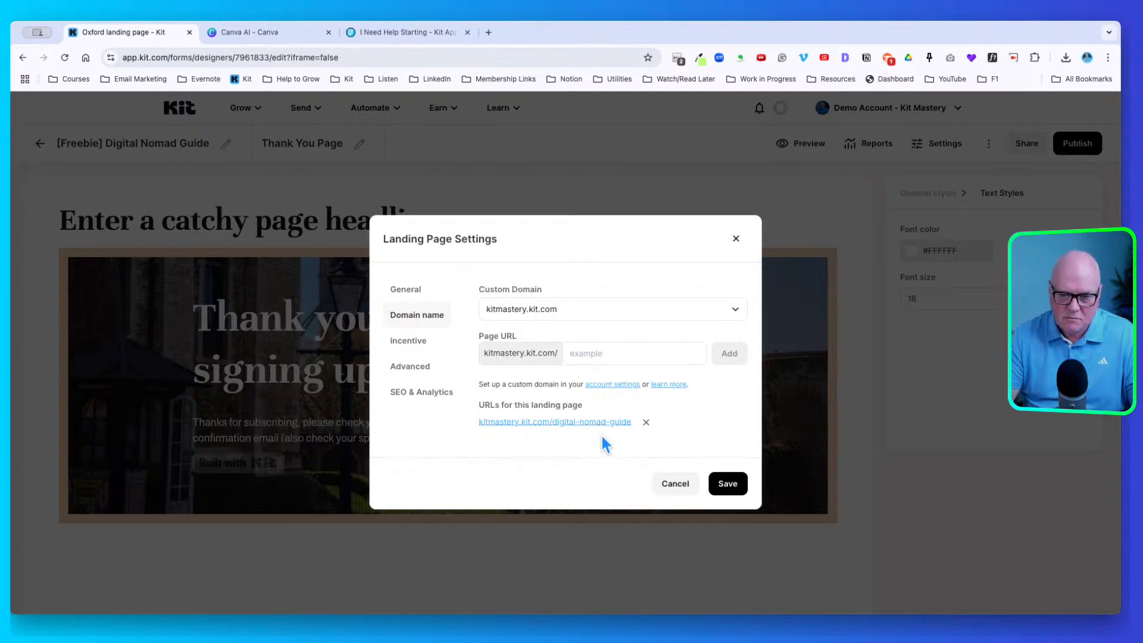
left_click(419, 338)
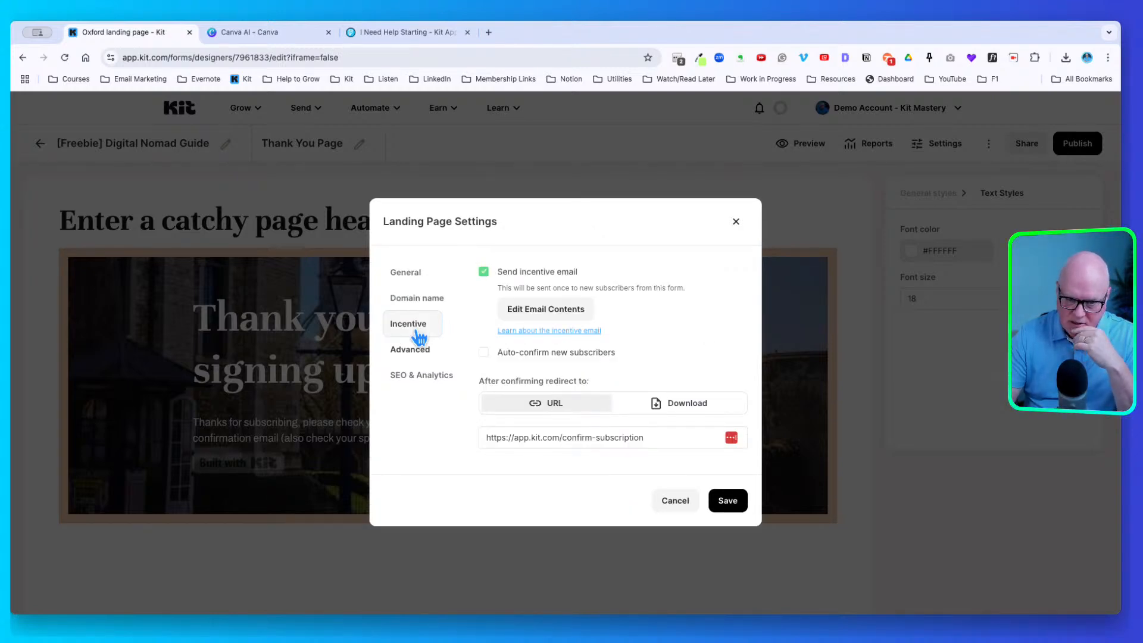
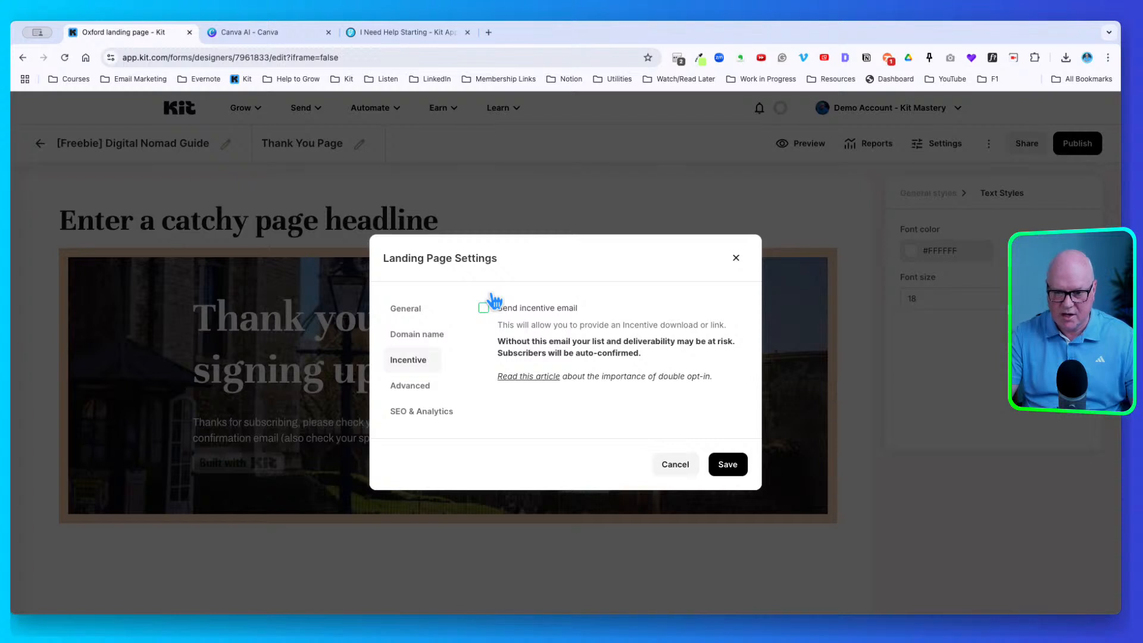
Enable Send incentive email with Auto-confirm new subscribers left off, and open Edit Email Contents
left_click(492, 298)
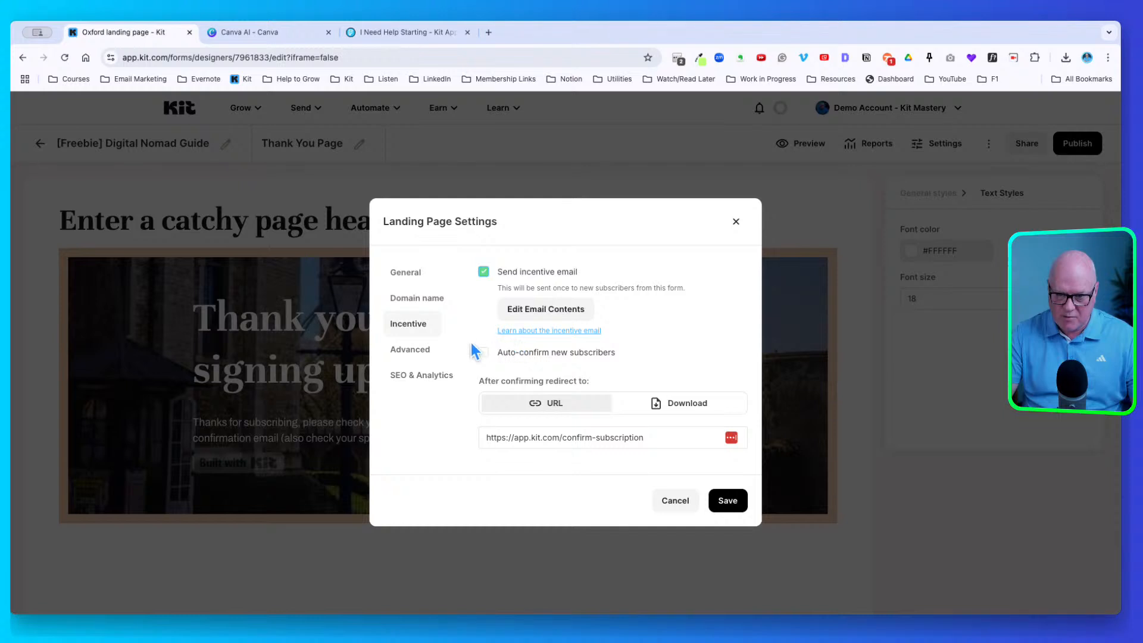
left_click(493, 350)
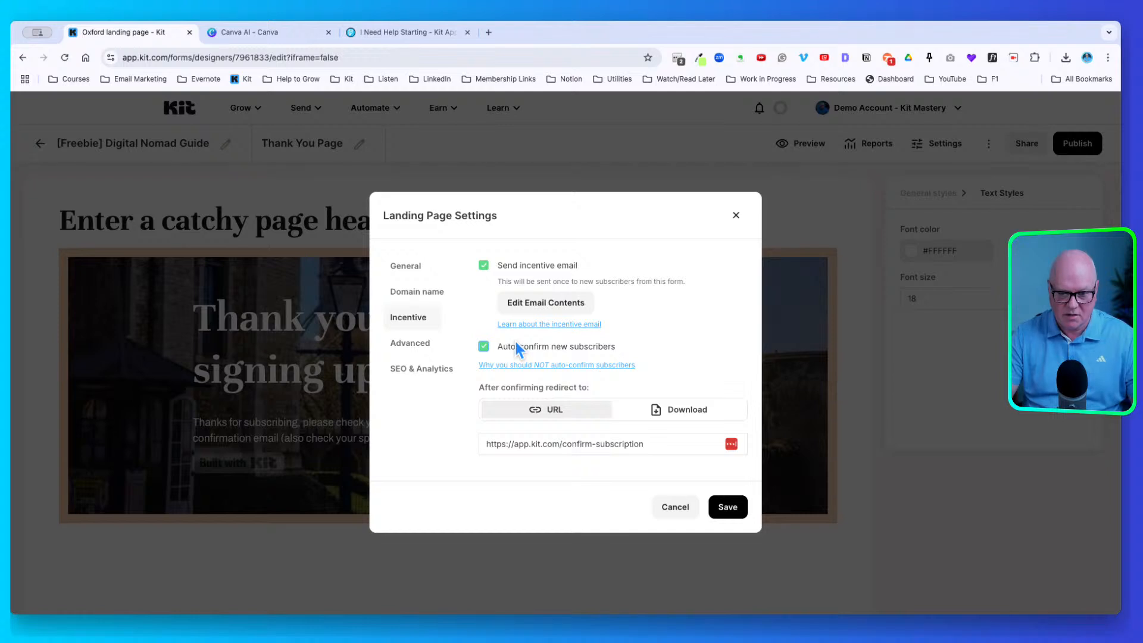
left_click(483, 345)
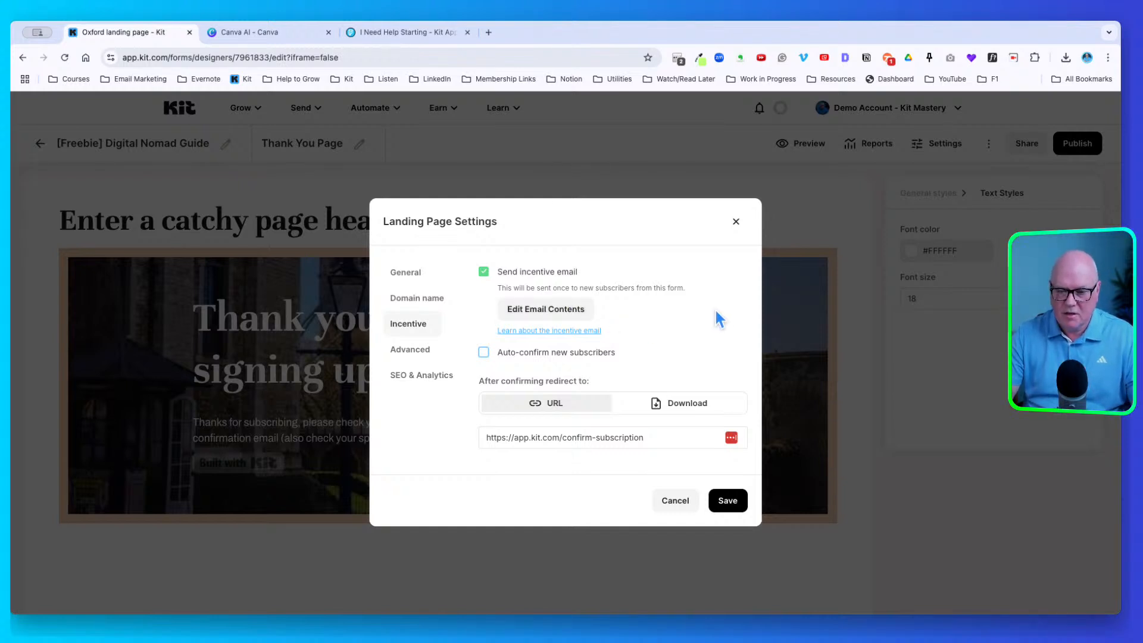
left_click(552, 305)
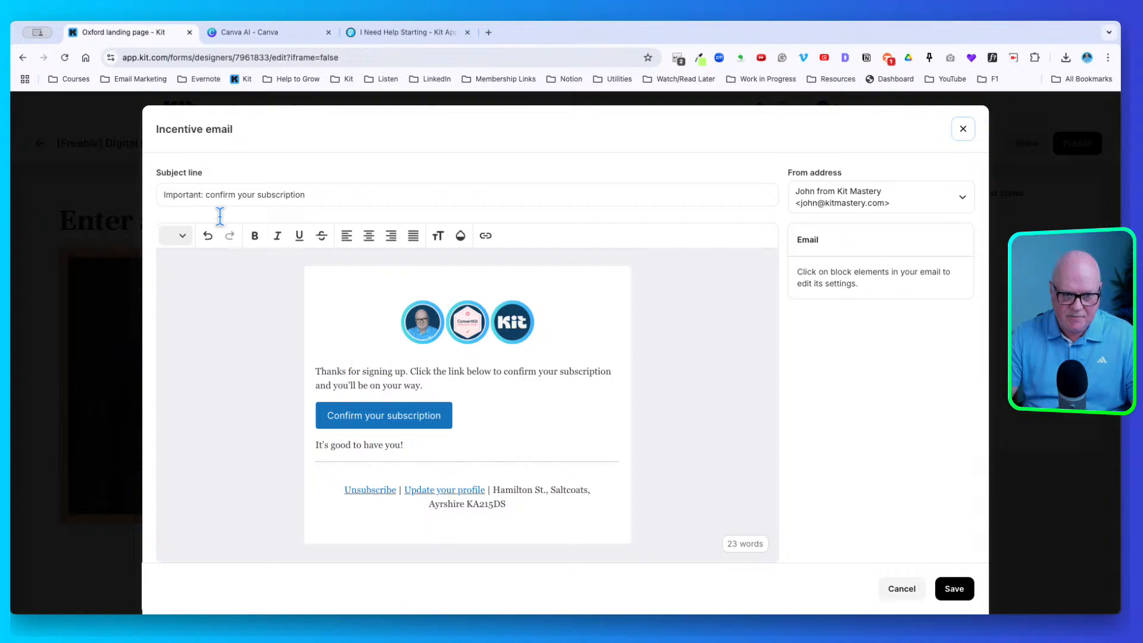
Rewrite the email subject, prefixing 'Action Required:' and adding '- please'
left_click(167, 190)
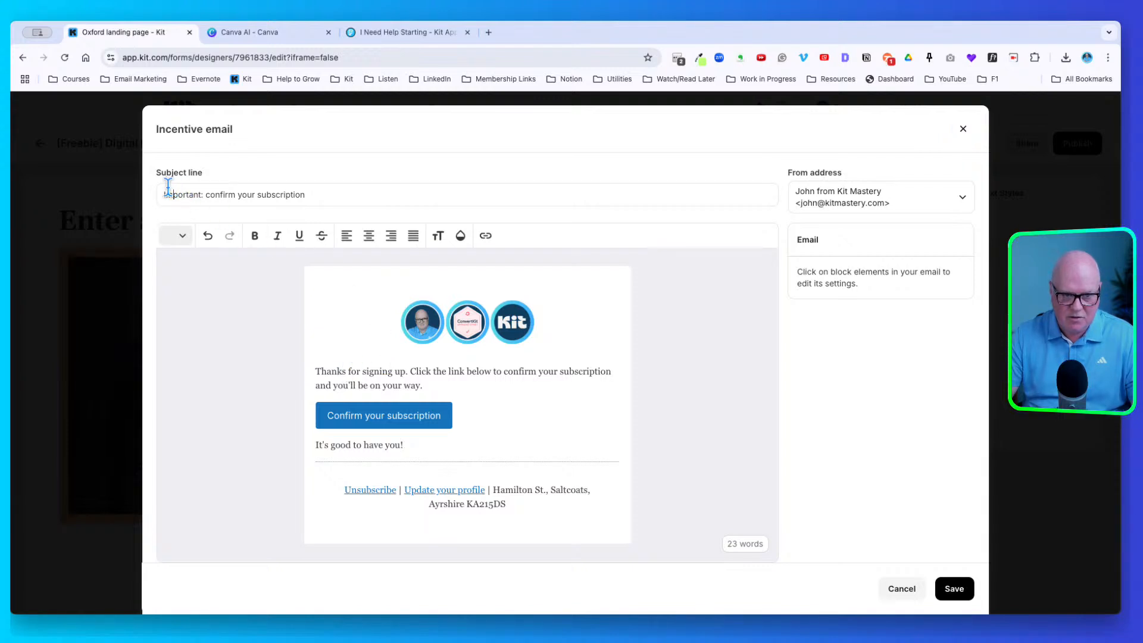
type("Action Requi")
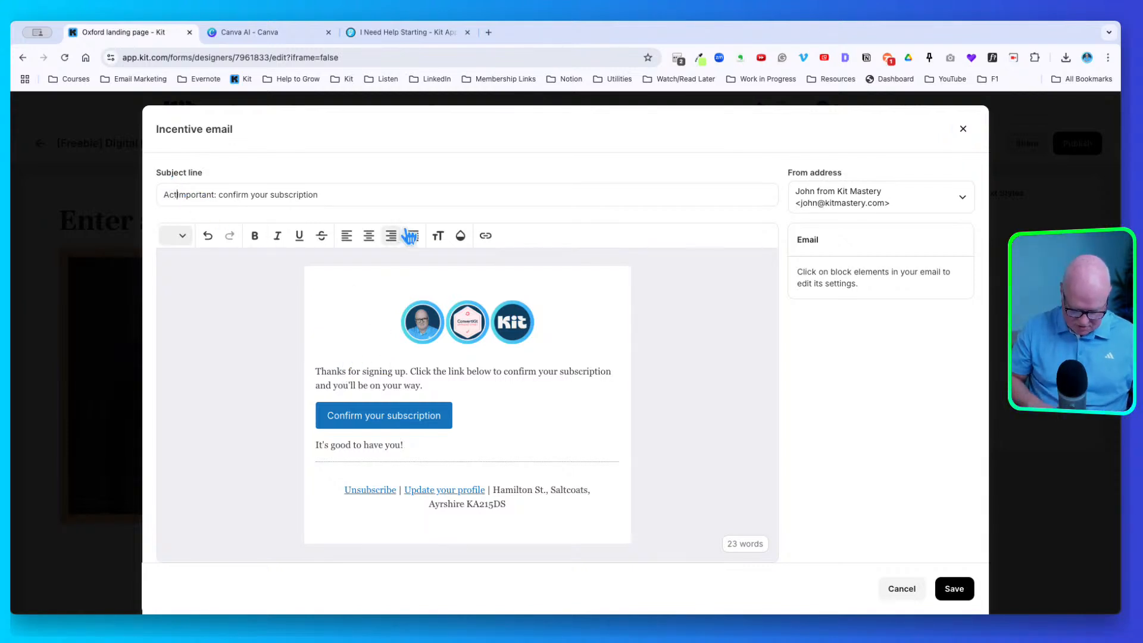
type("red:")
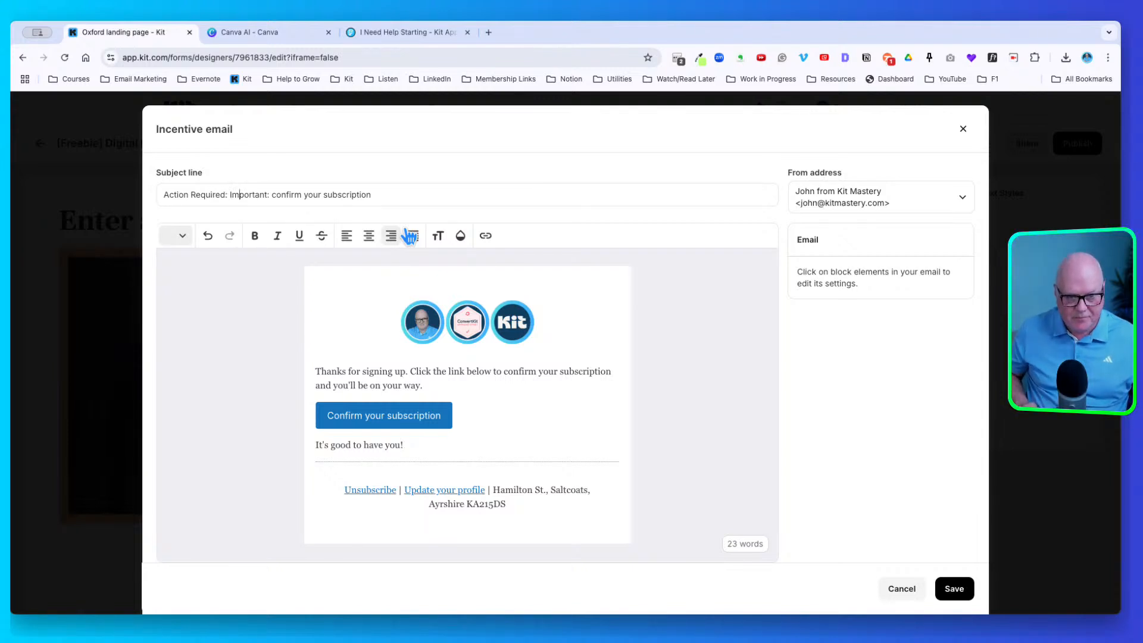
key("BackSpace")
type("-")
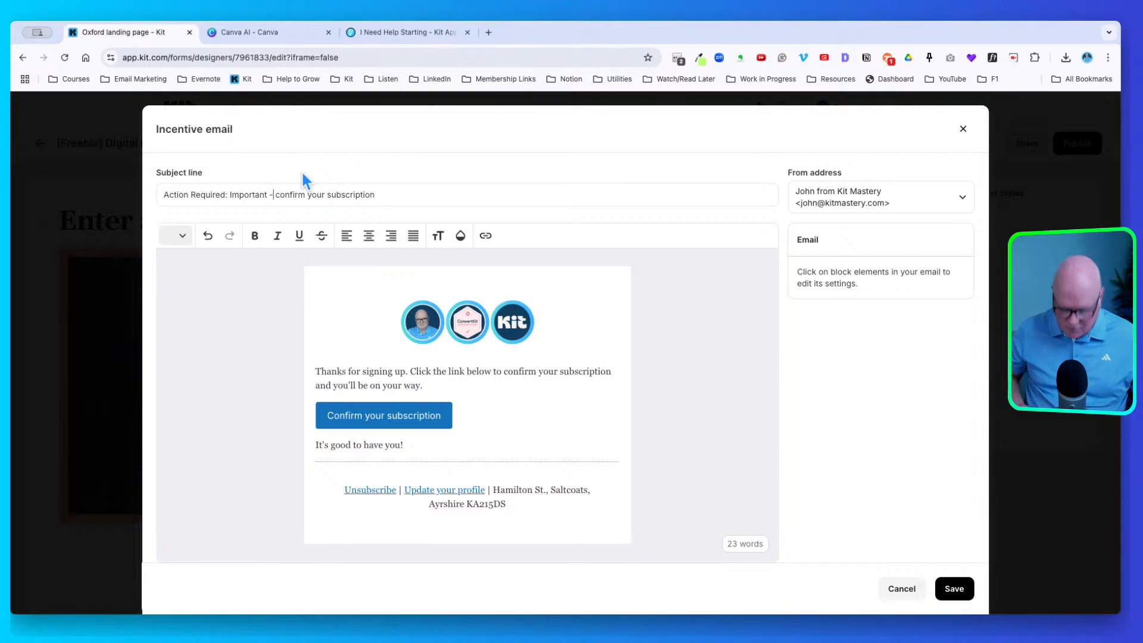
type(" please")
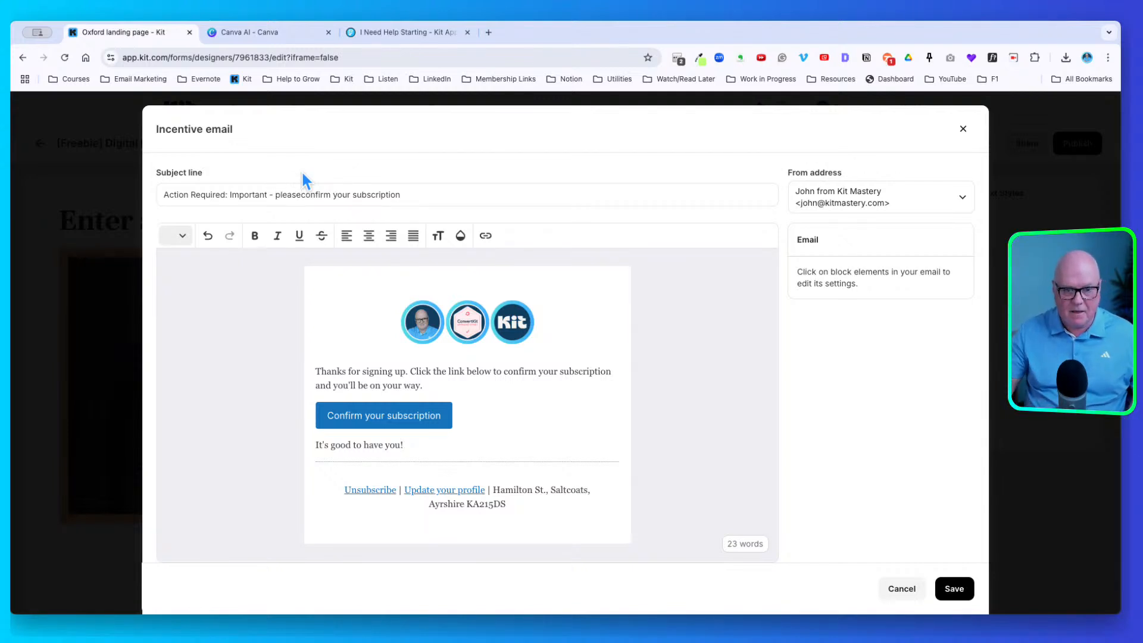
Make the confirm button coral with the label 'Please confirm this is your email address'
left_click(392, 409)
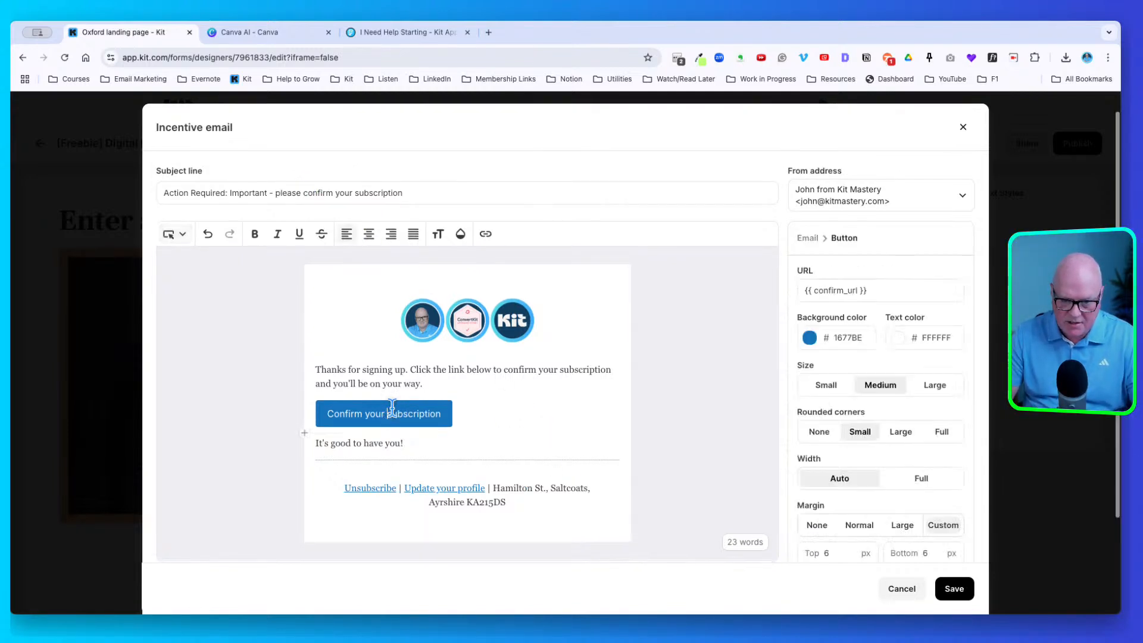
left_click(809, 338)
left_click(883, 496)
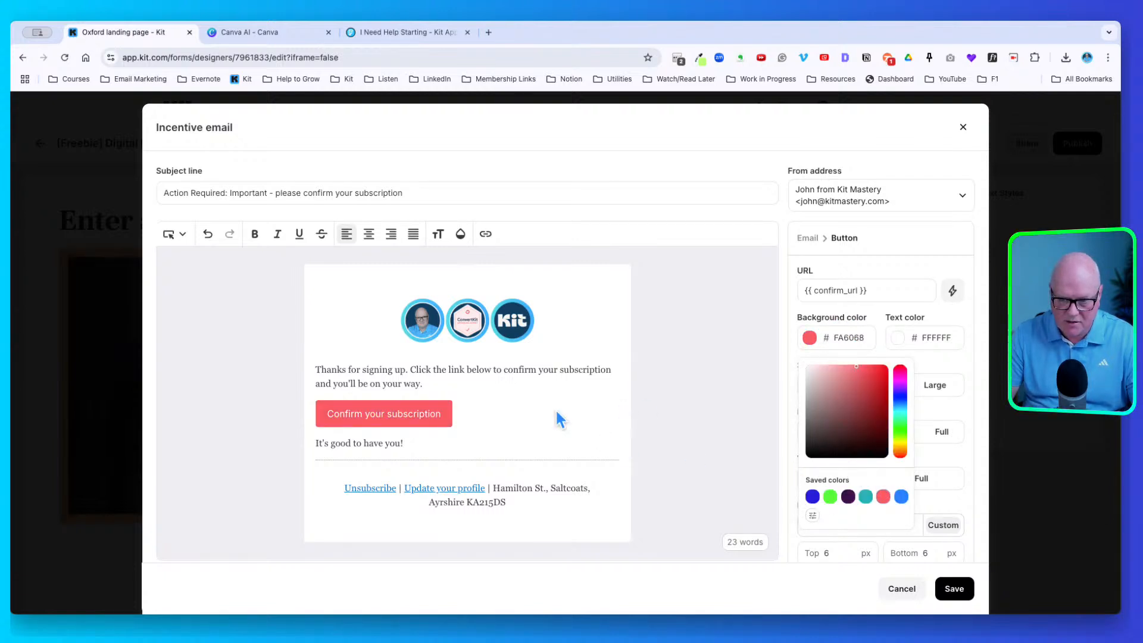
left_click(374, 409)
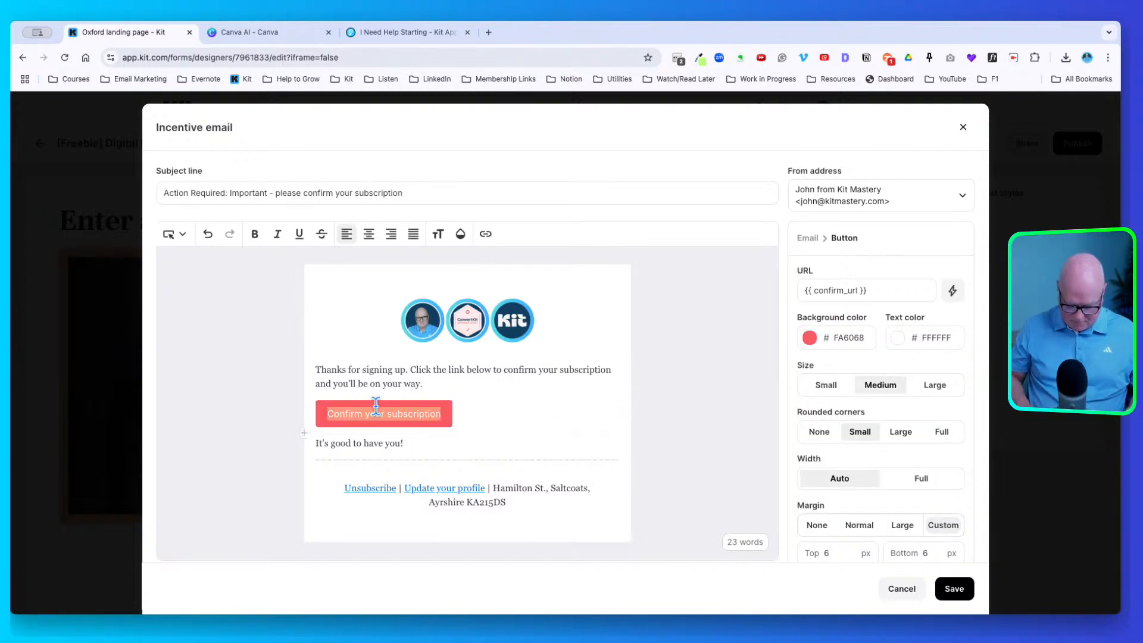
type("Please c")
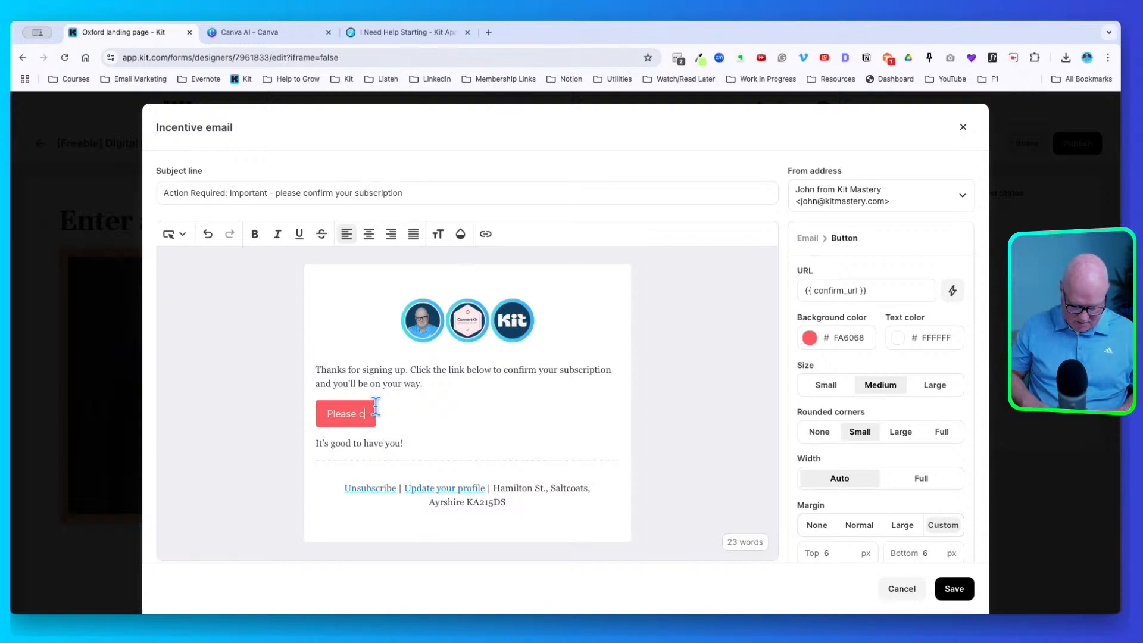
type("onfirm this is you")
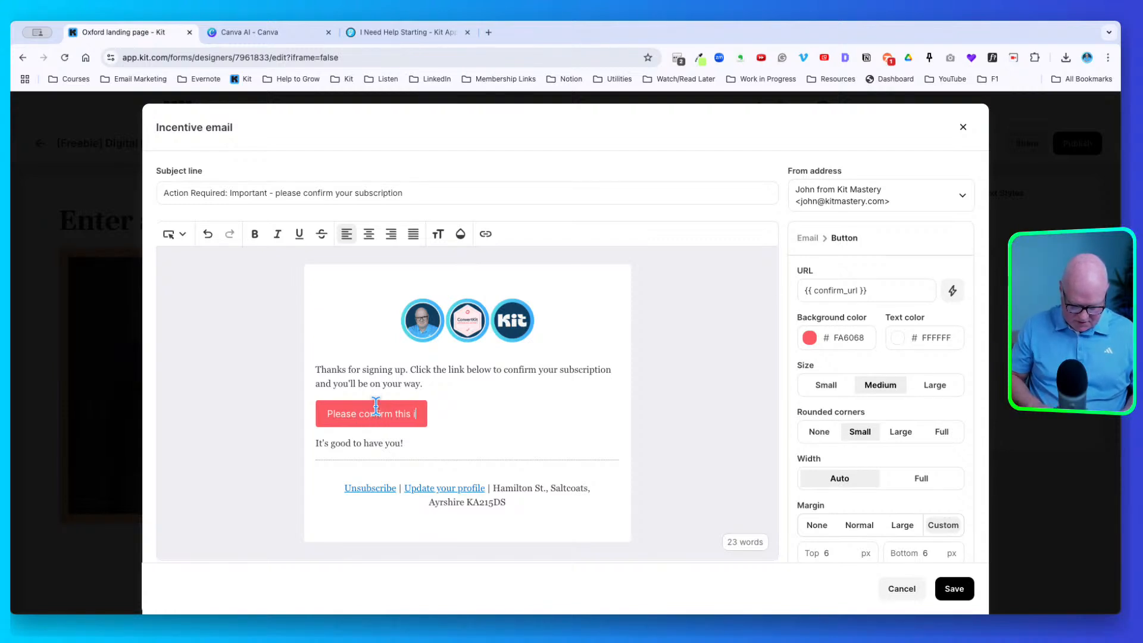
type("r email add")
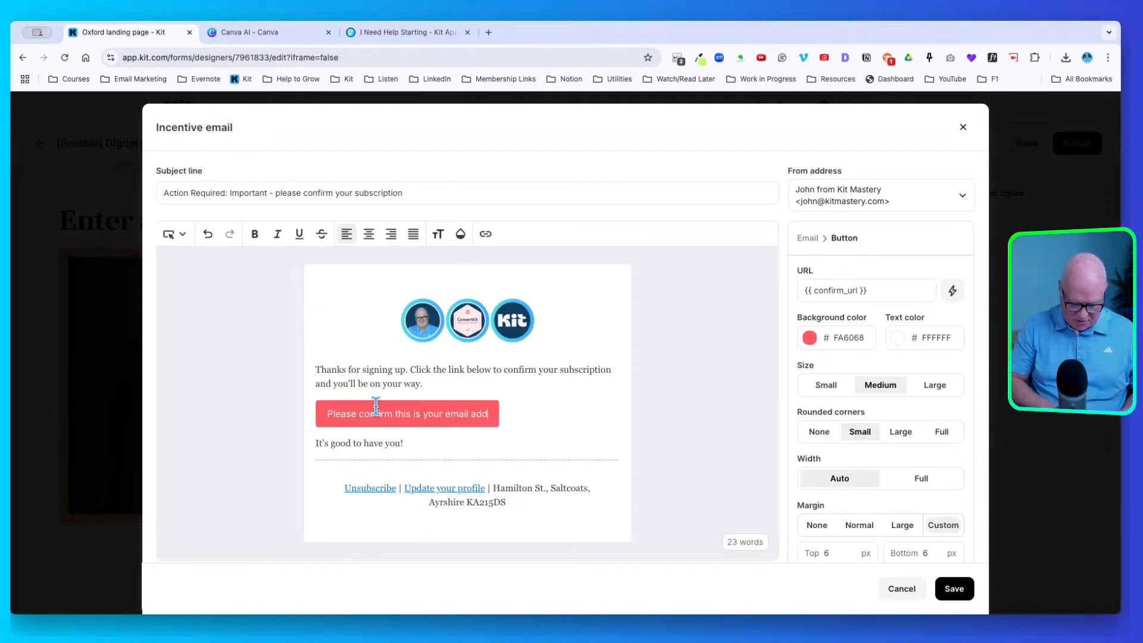
type("ress")
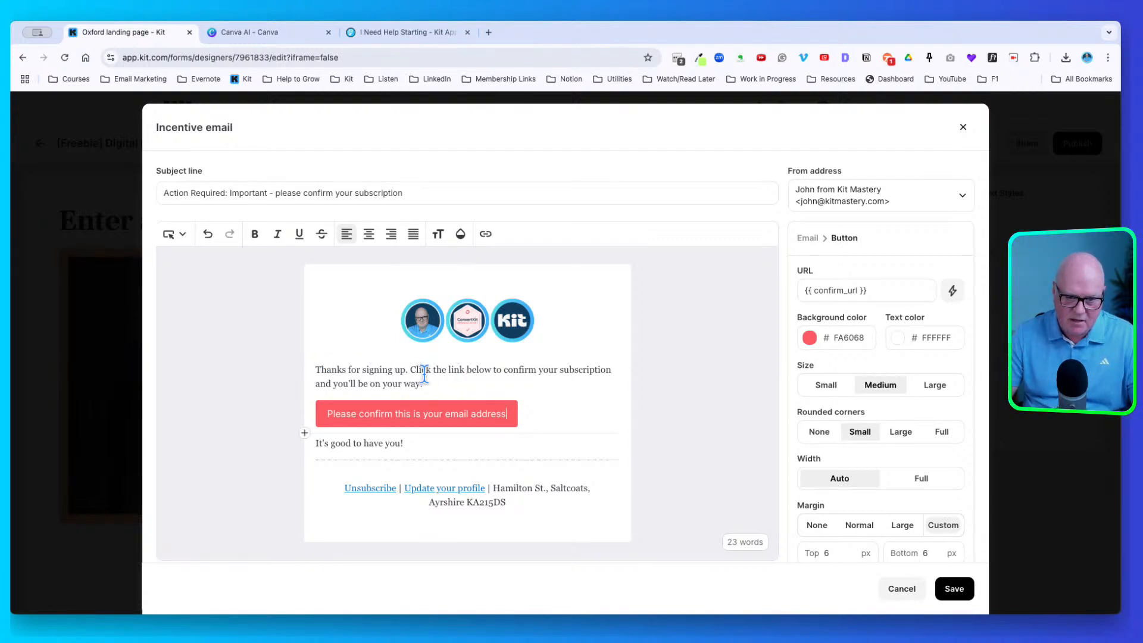
left_click(319, 360)
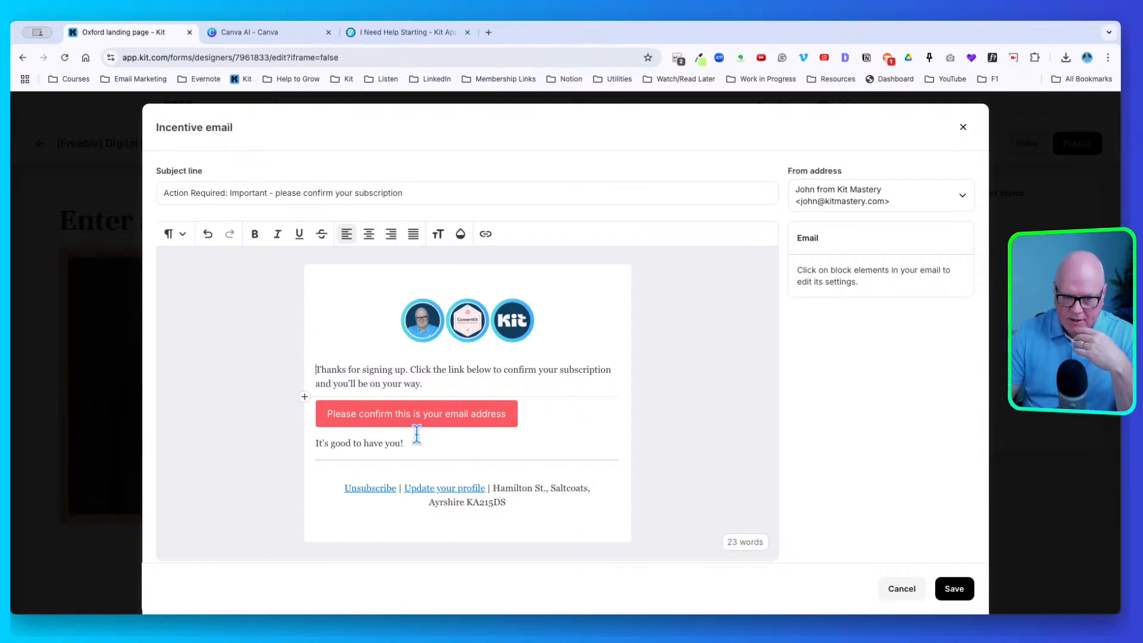
Add a 'Cheers,' sign-off with the sender's name below it, and save the email
left_click(454, 440)
key("Return")
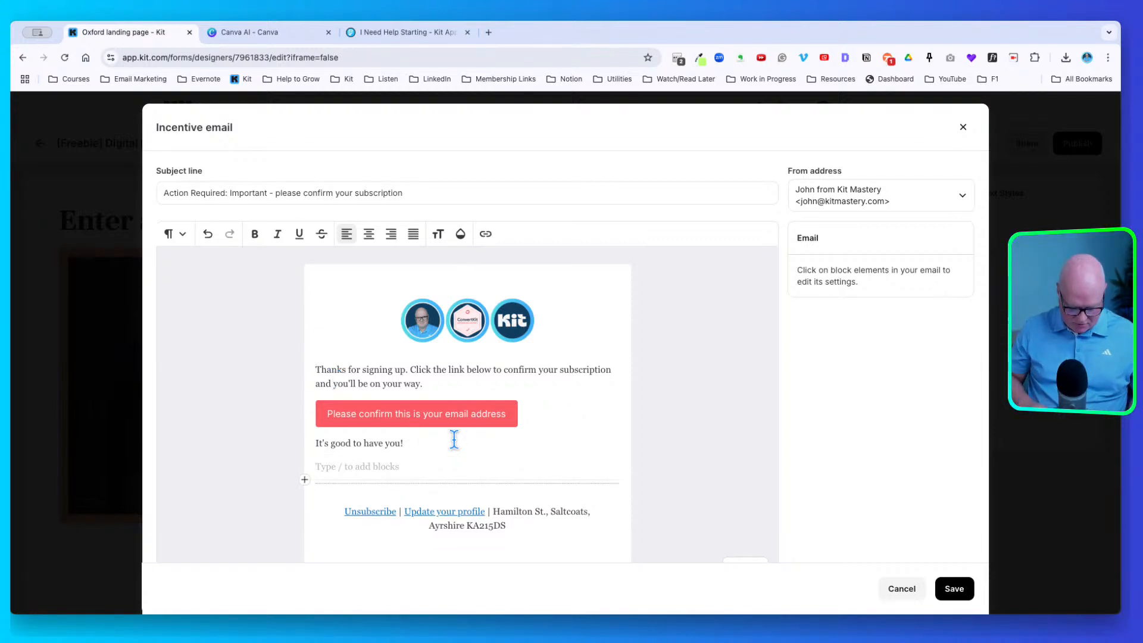
type("Cheers,")
key("shift+Return")
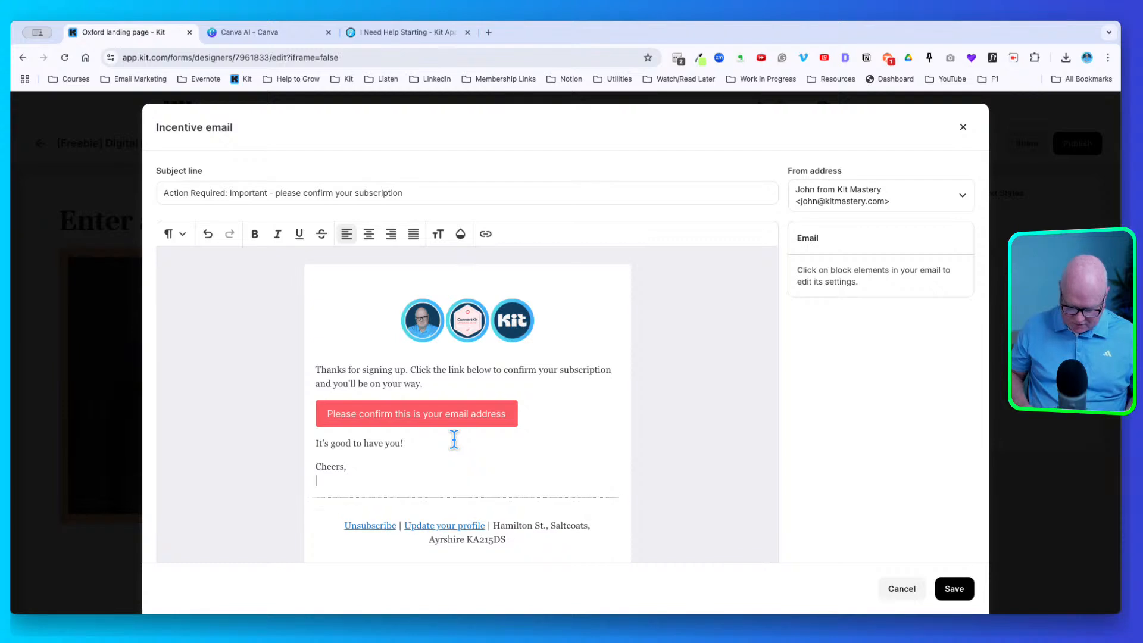
type("John")
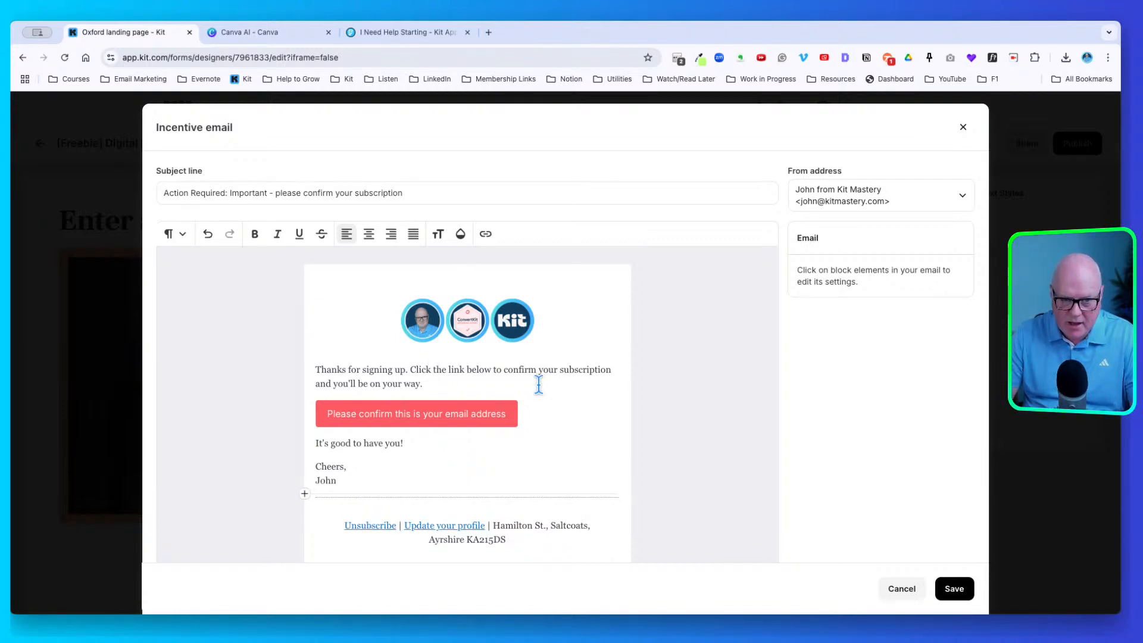
left_click(954, 580)
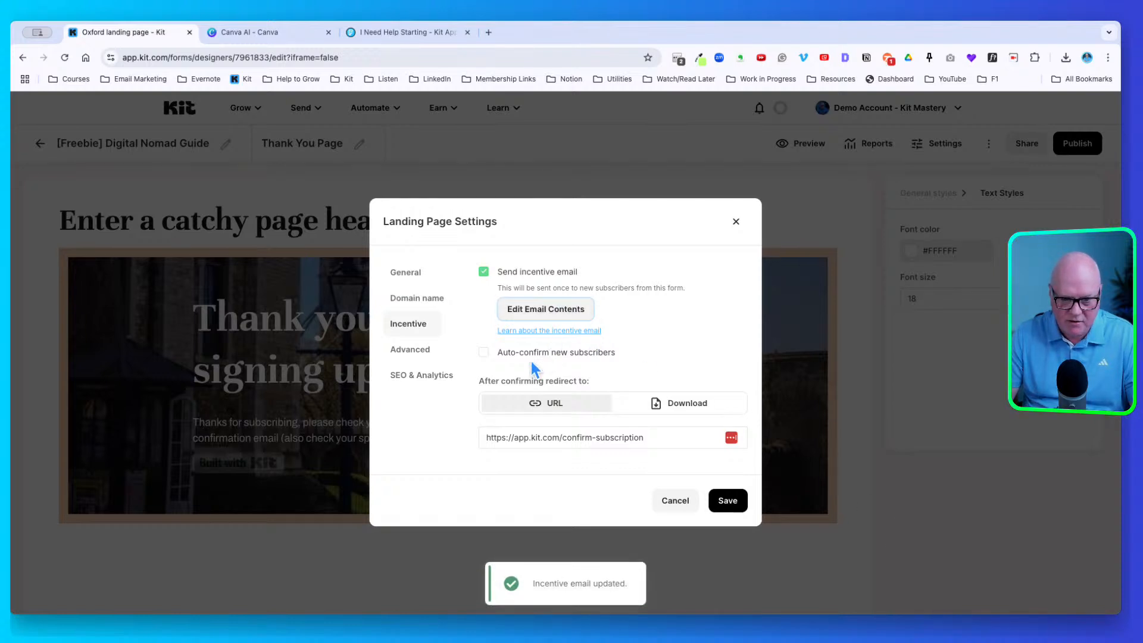
Browse the Advanced and SEO settings, then open the Incentive tab showing the confirmation redirect
left_click(423, 355)
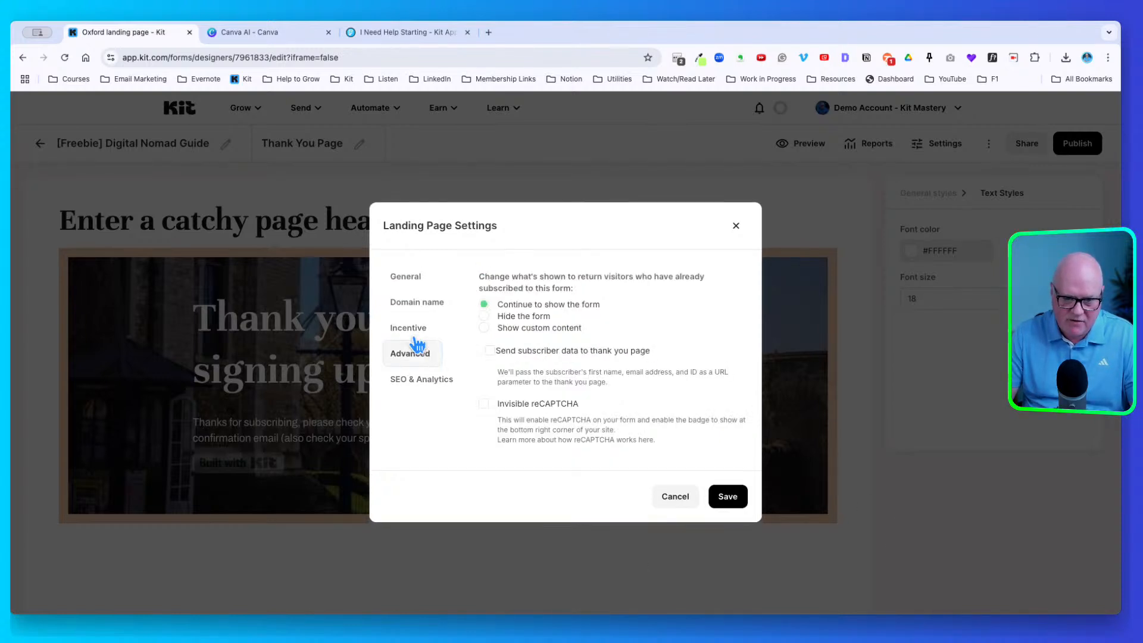
left_click(425, 377)
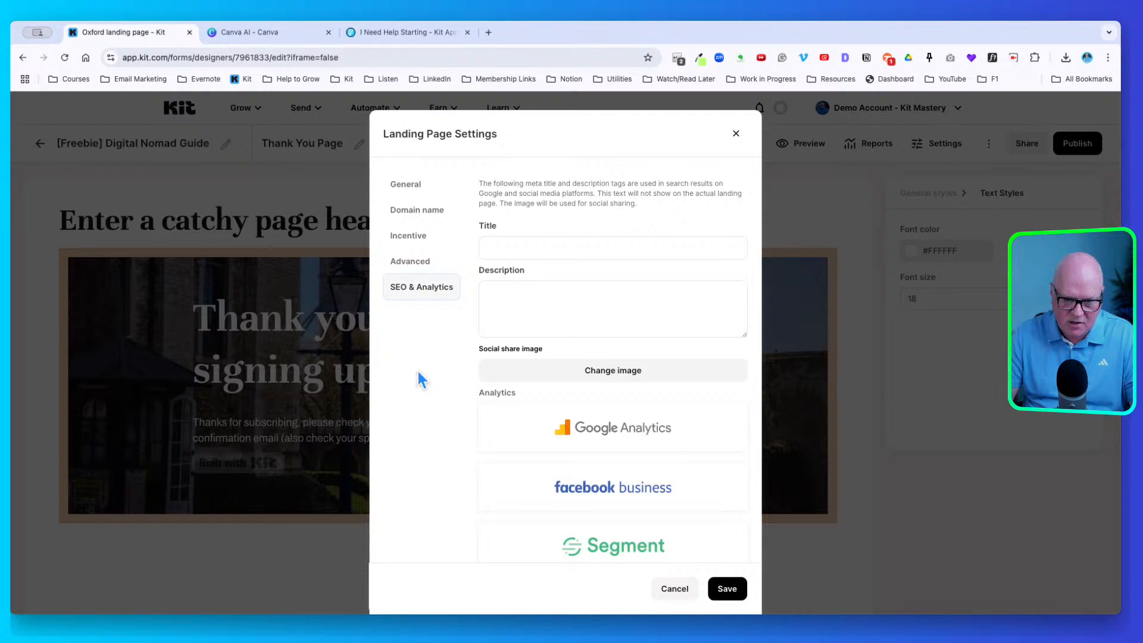
left_click(422, 259)
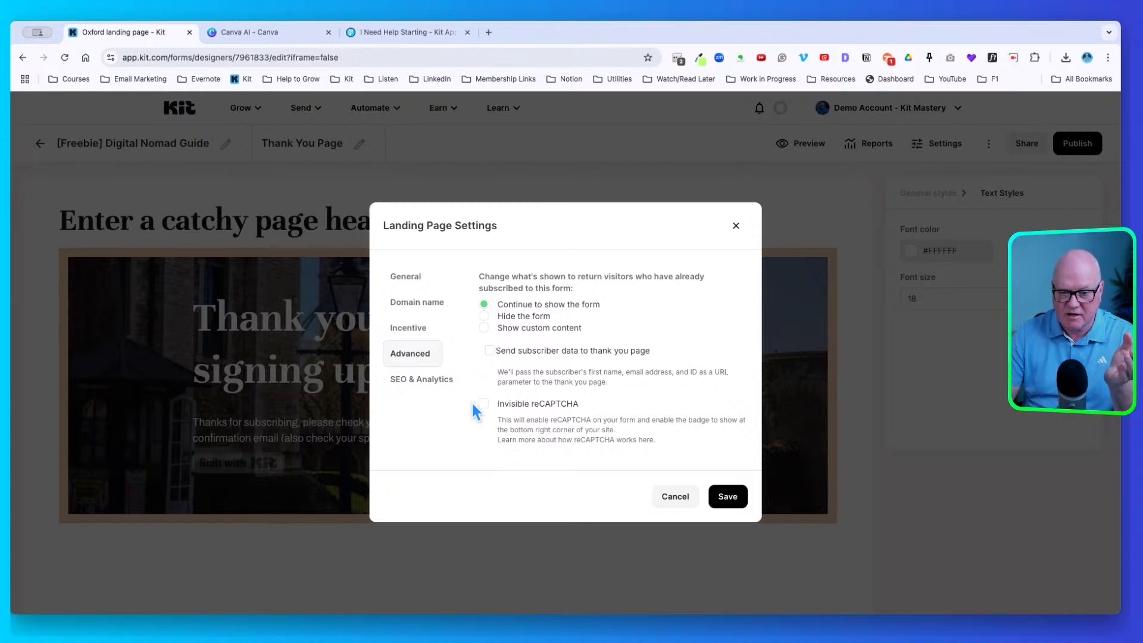
left_click(432, 378)
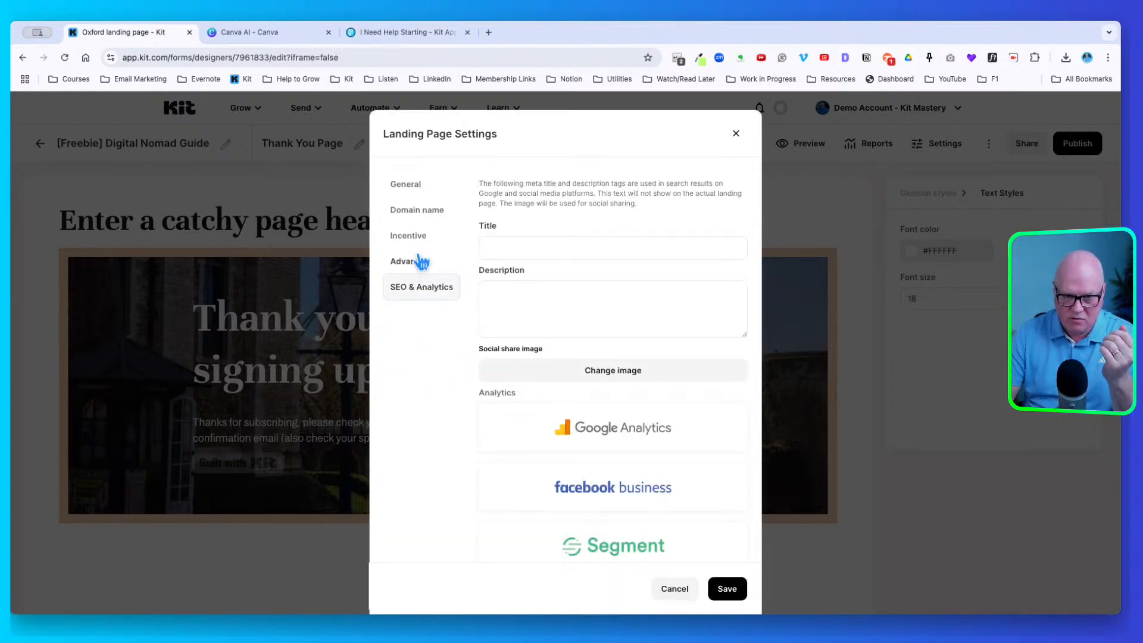
left_click(422, 262)
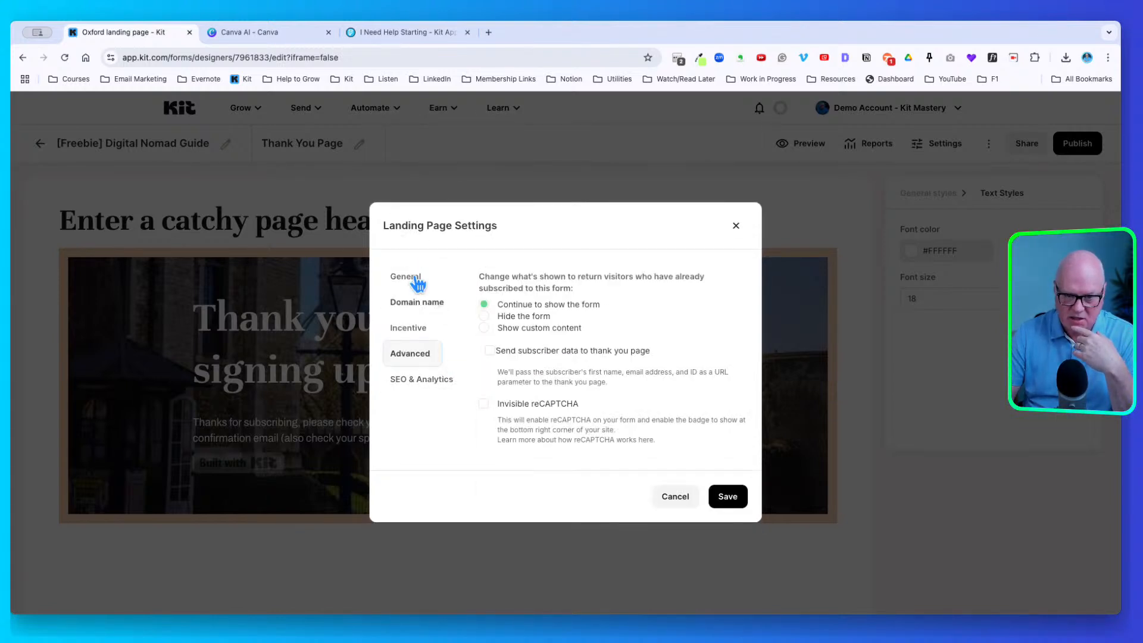
left_click(409, 276)
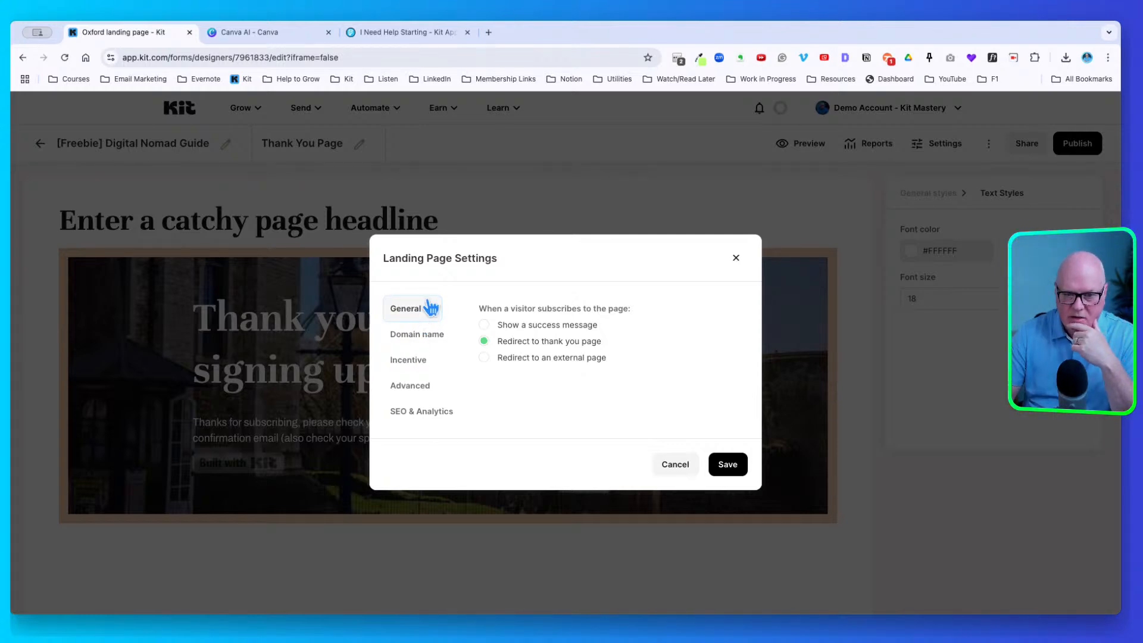
left_click(424, 332)
left_click(425, 336)
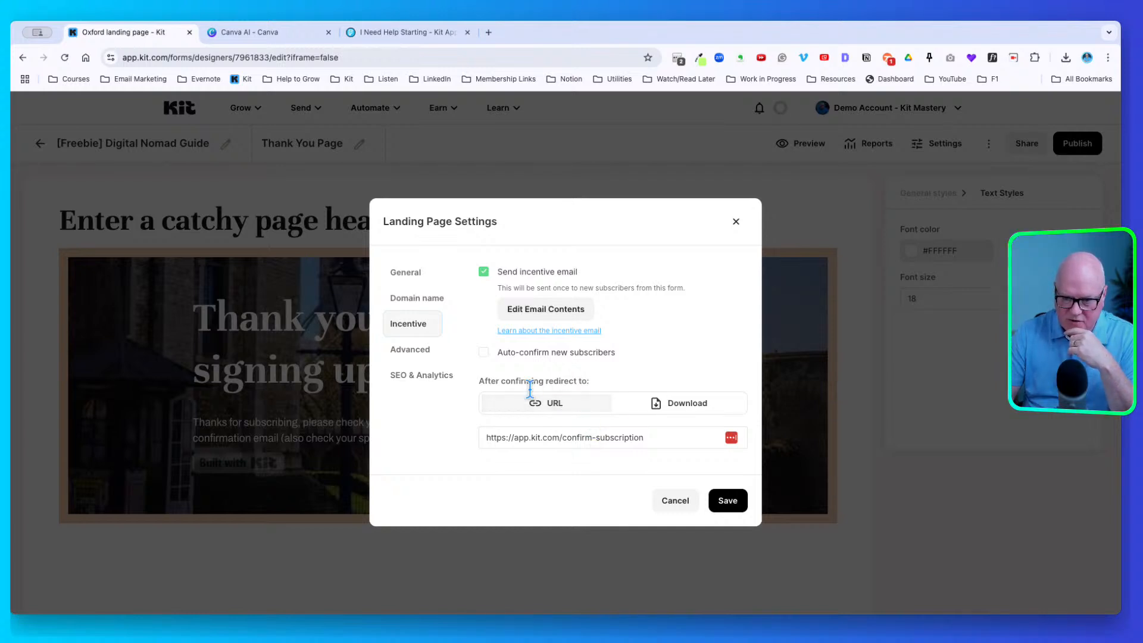
left_click_drag(510, 381, 576, 376)
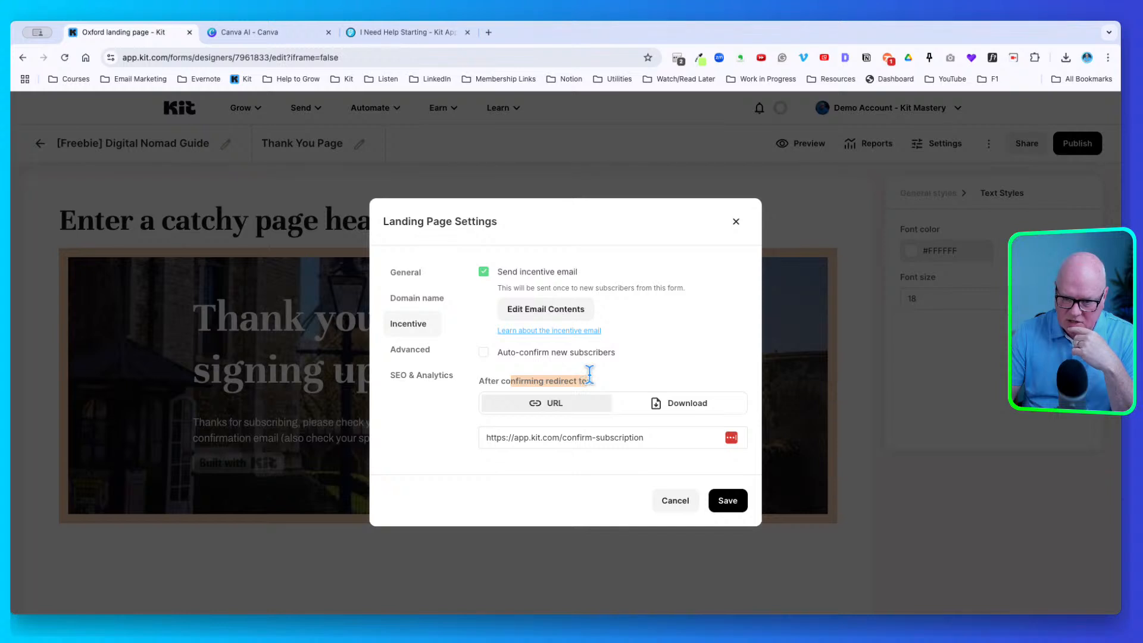
left_click(567, 386)
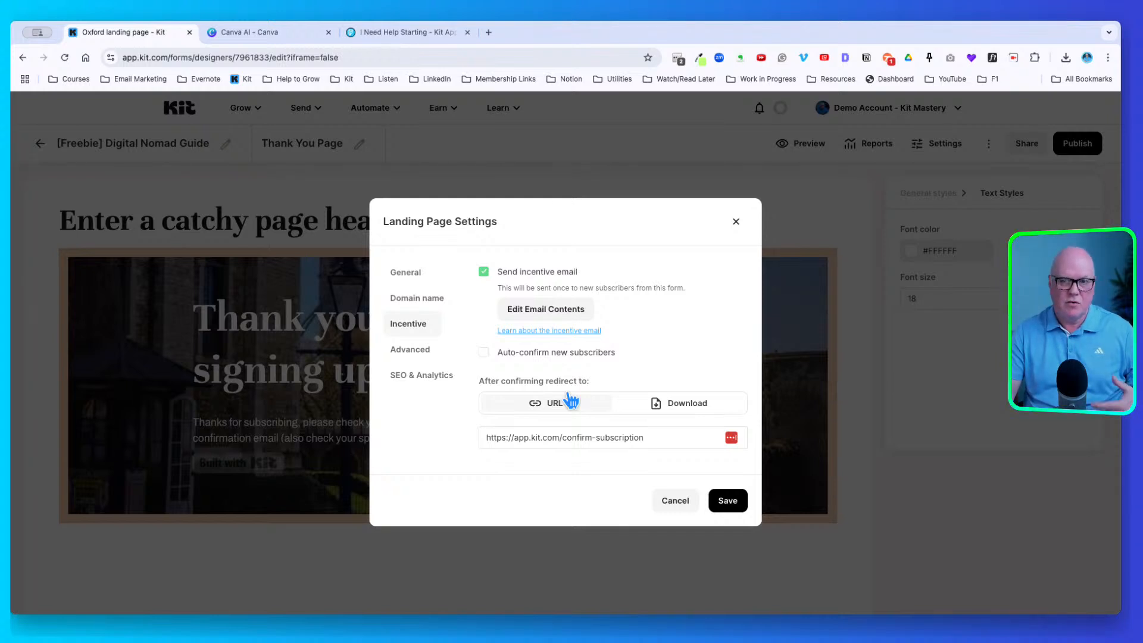
triple_click(544, 430)
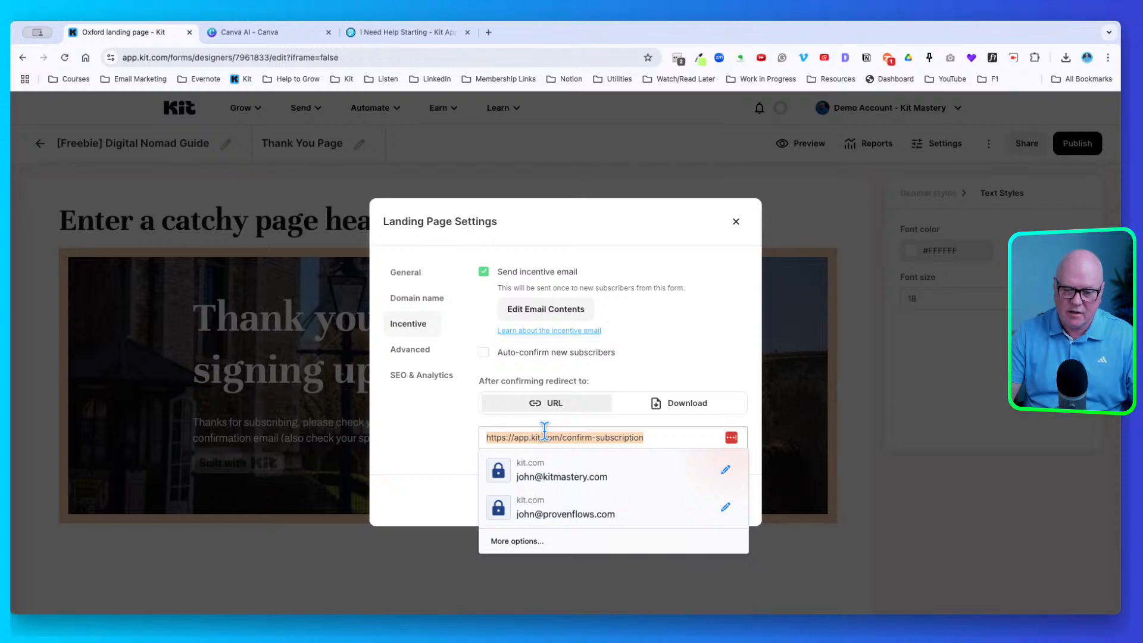
left_click(459, 407)
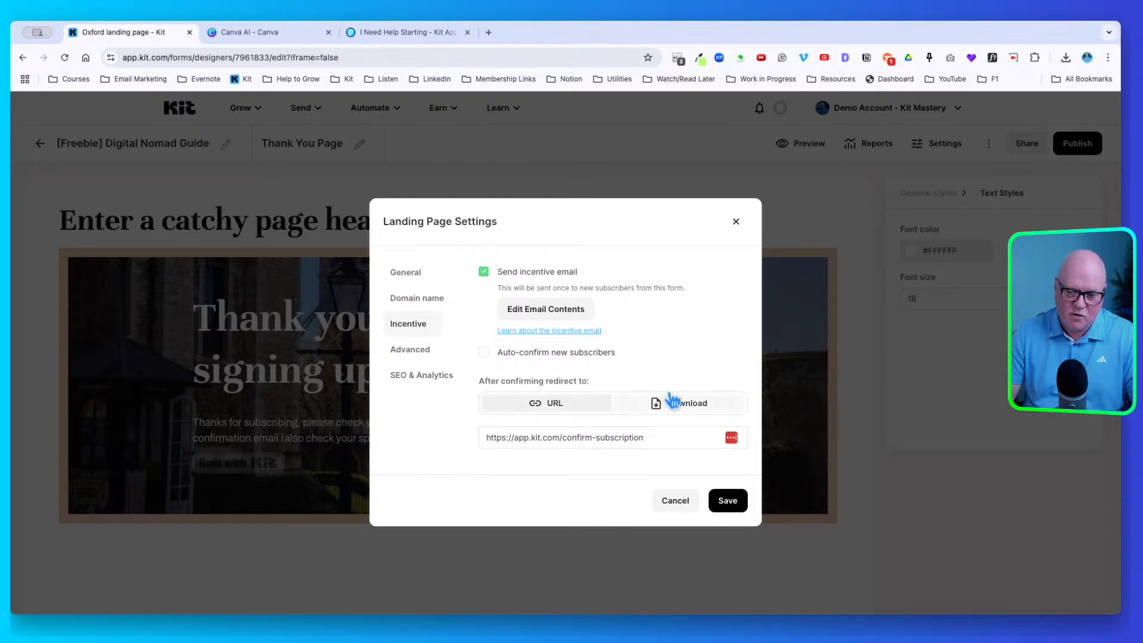
left_click(542, 430)
triple_click(542, 430)
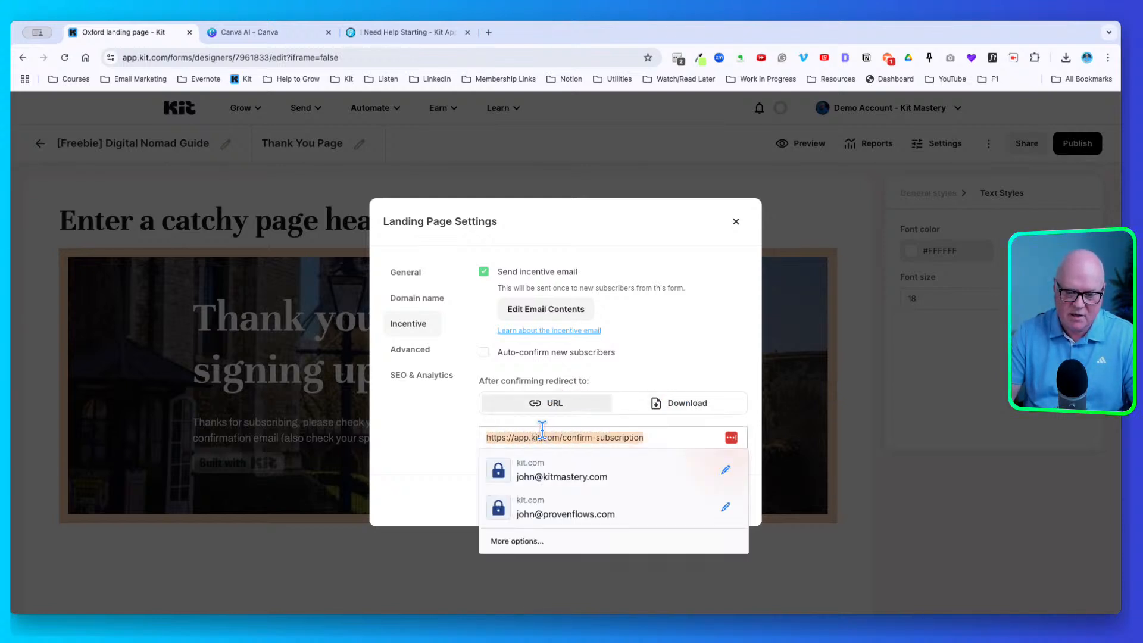
left_click(469, 429)
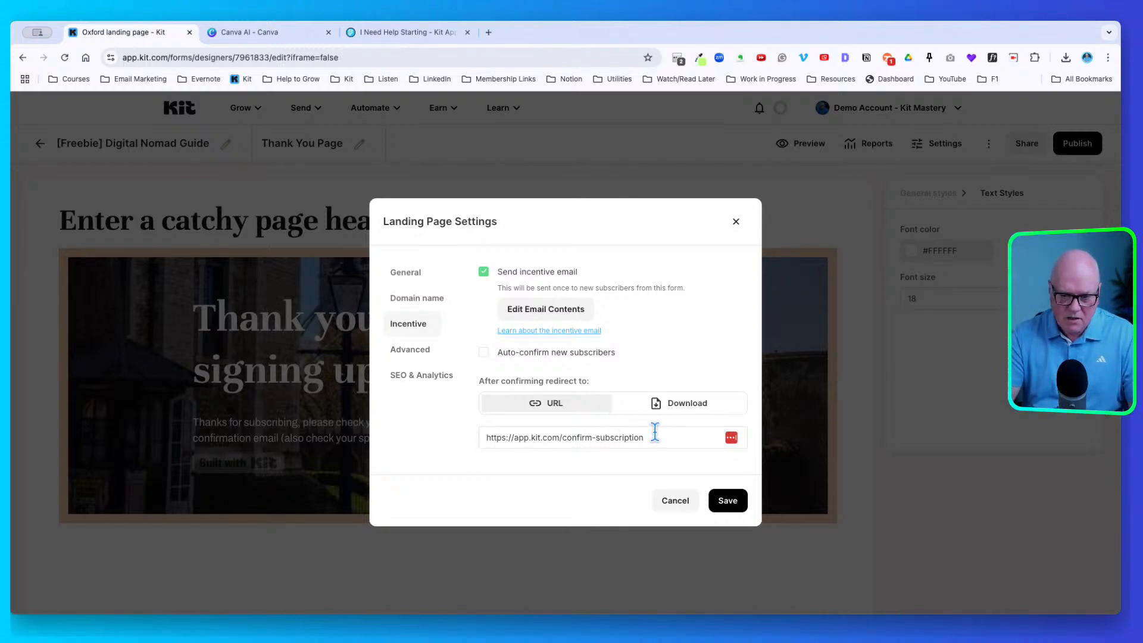
Copy the confirmation redirect URL and load it in a new browser tab
left_click_drag(655, 430, 484, 424)
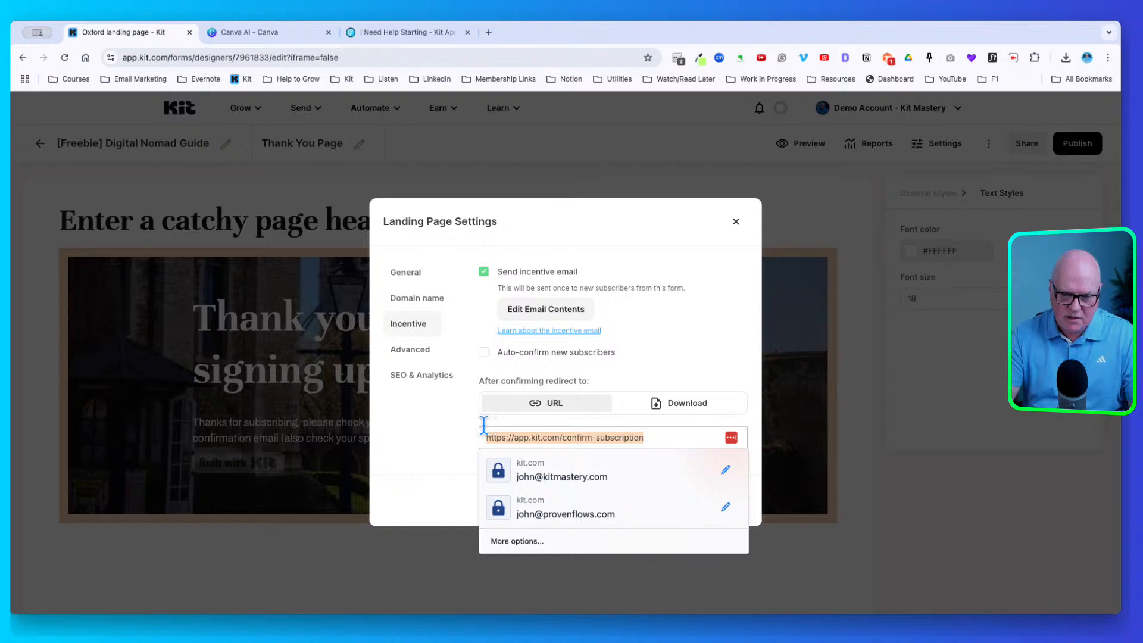
left_click(460, 422)
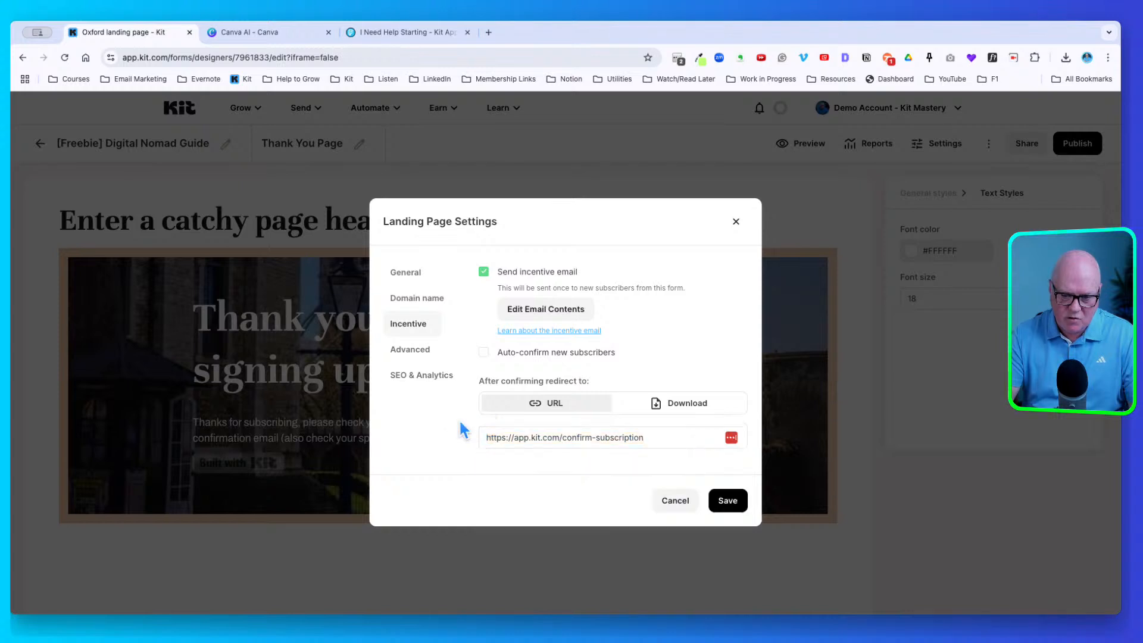
double_click(550, 433)
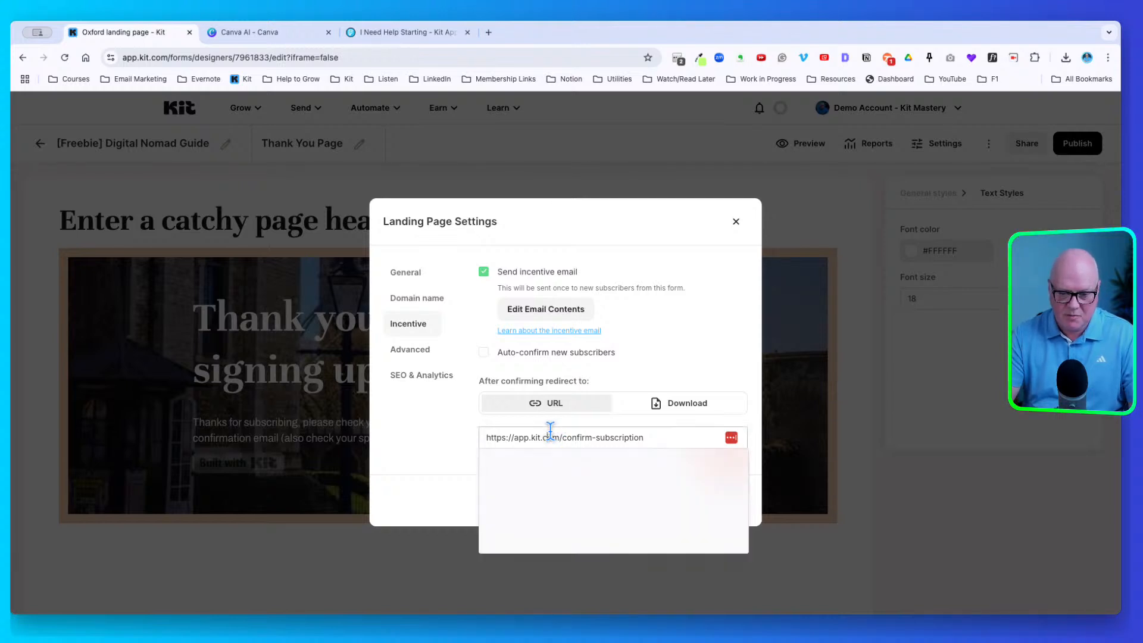
left_click_drag(651, 435, 454, 427)
key("super+c")
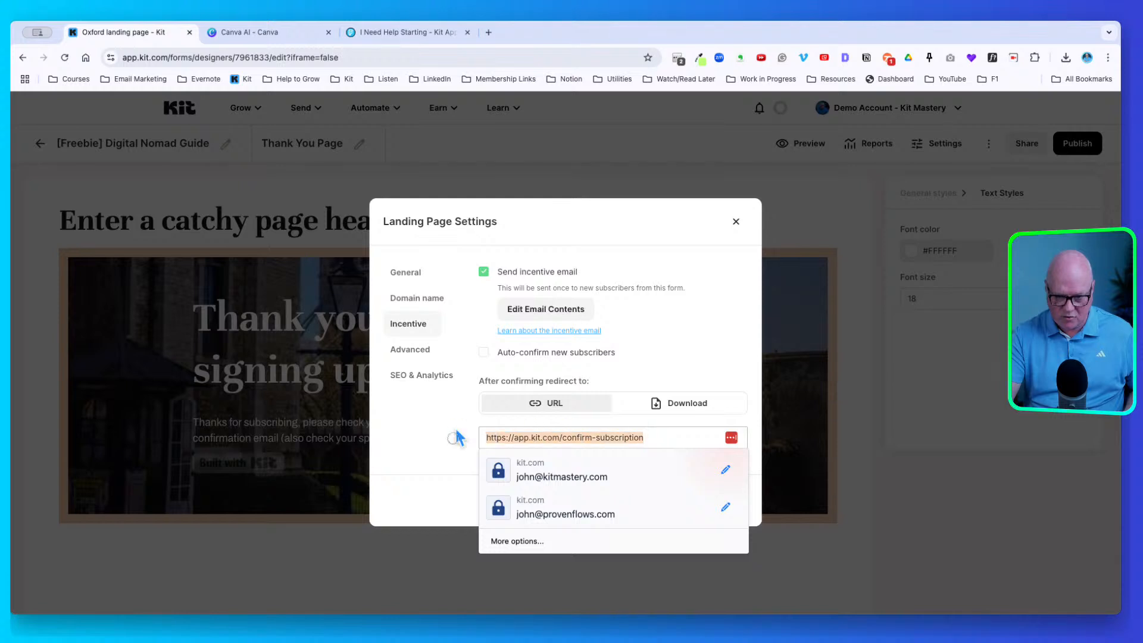
left_click(488, 21)
key("super+v")
key("Return")
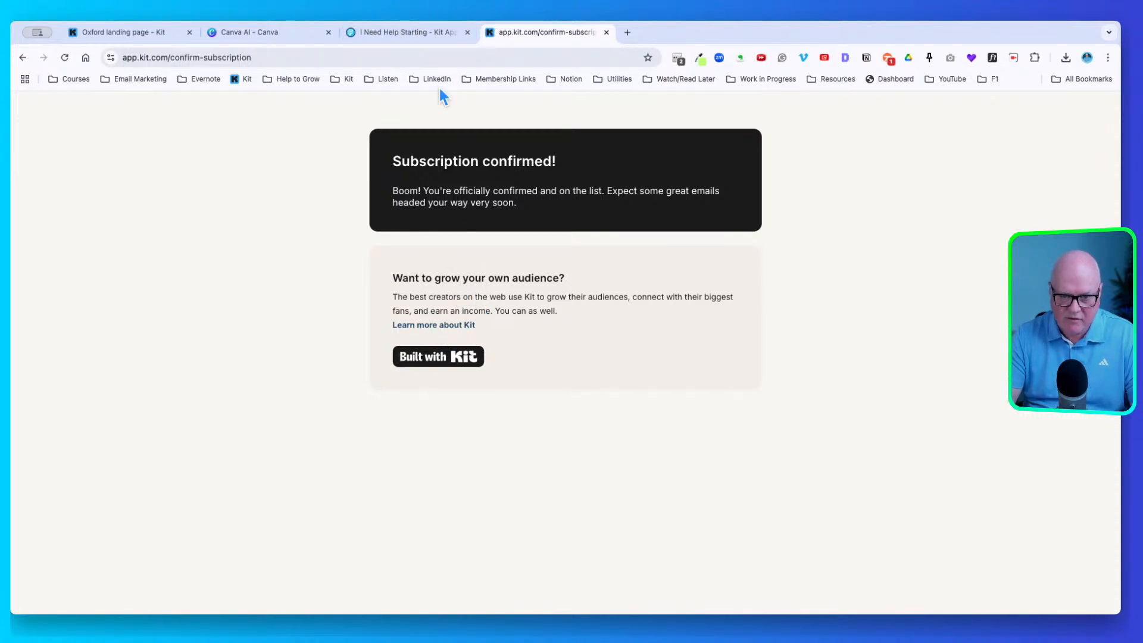
Save the thank-you page settings and return to the Digital Nomad Guide page, reviewing its Domain name settings
left_click(141, 20)
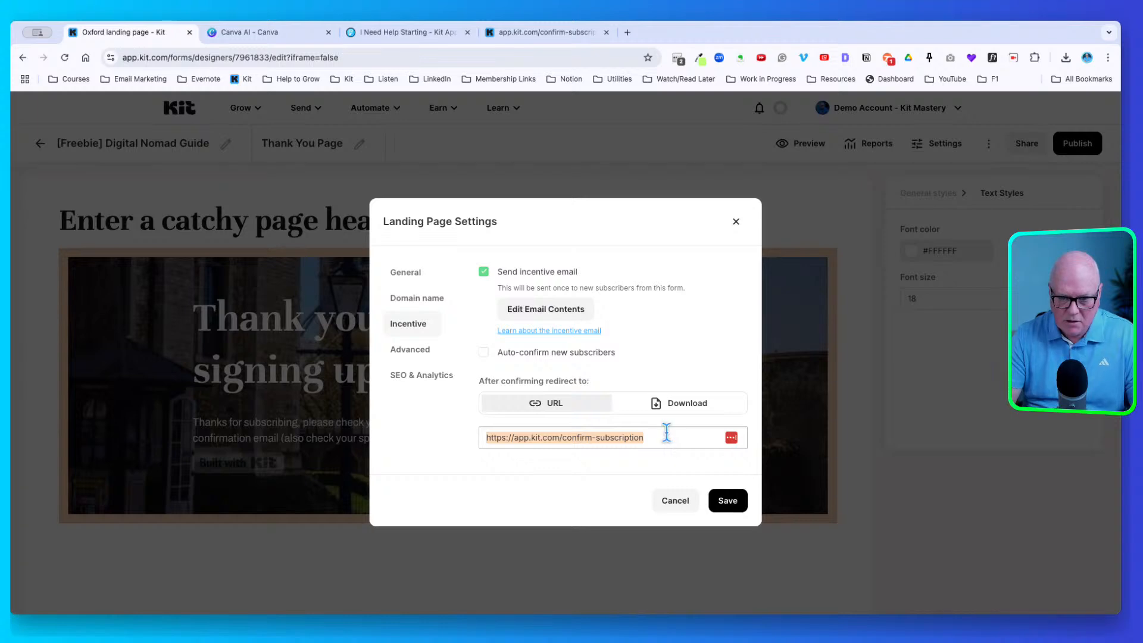
left_click(737, 497)
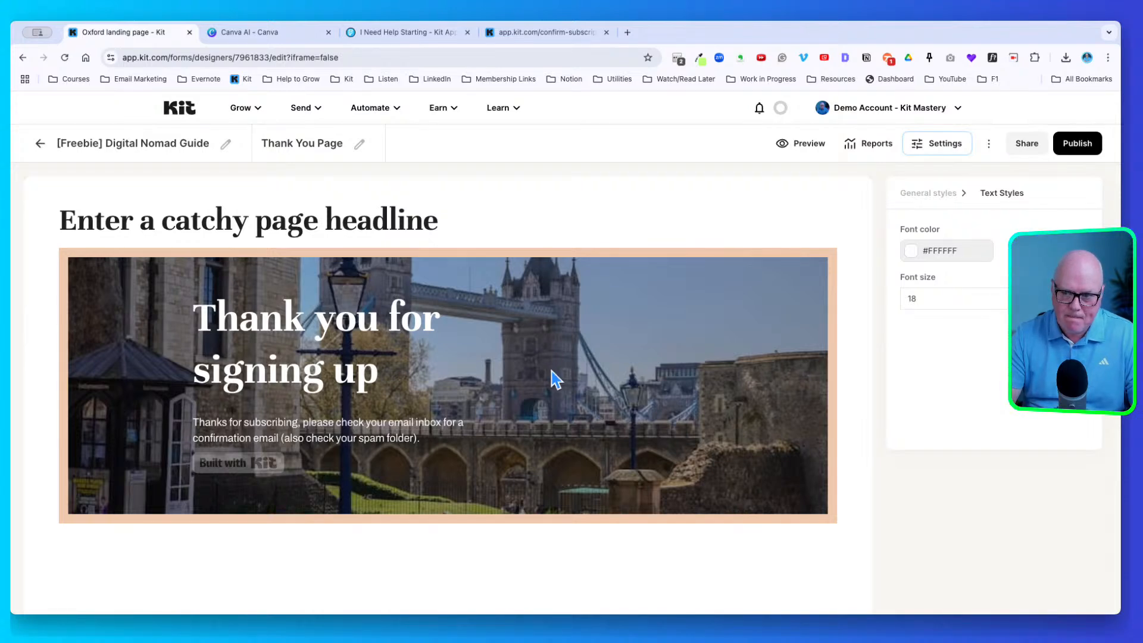
left_click(136, 139)
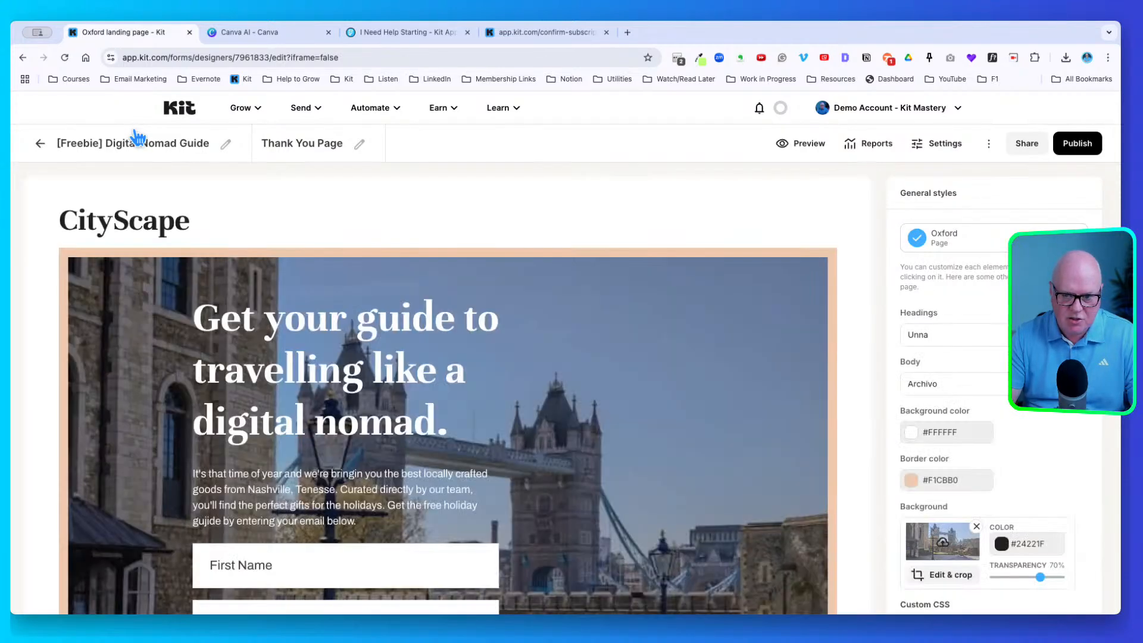
left_click(939, 143)
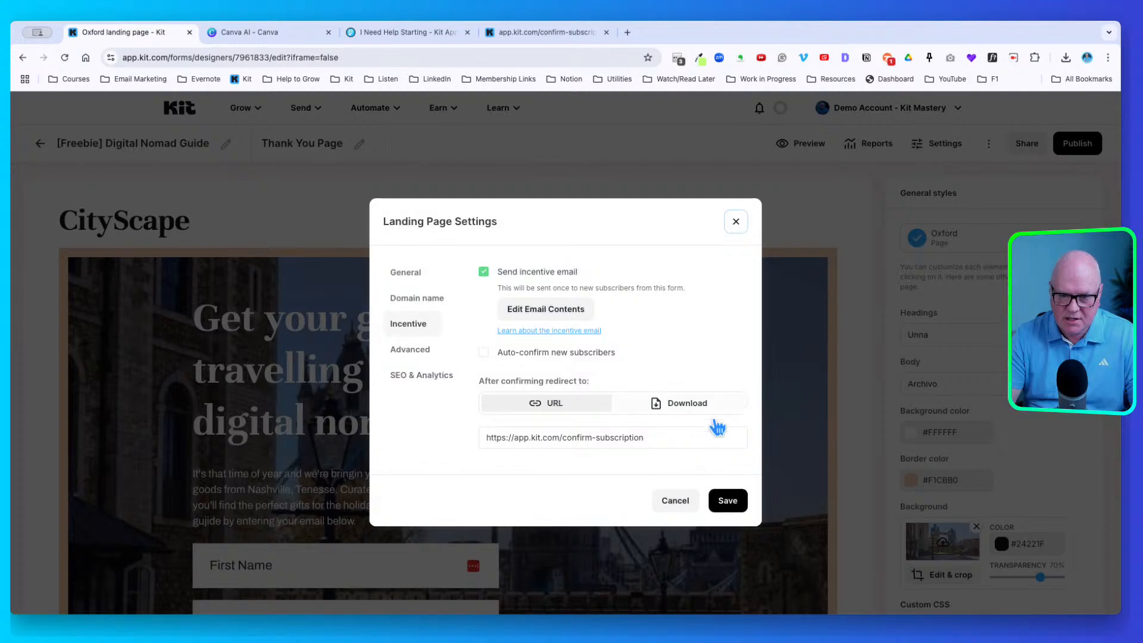
left_click(420, 298)
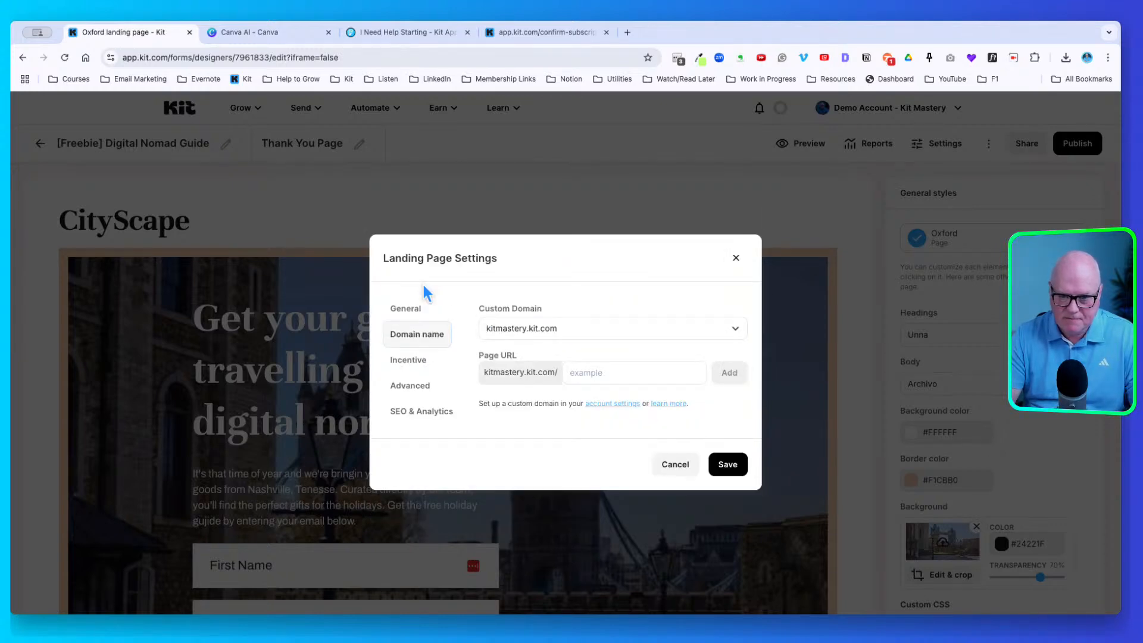
left_click(676, 463)
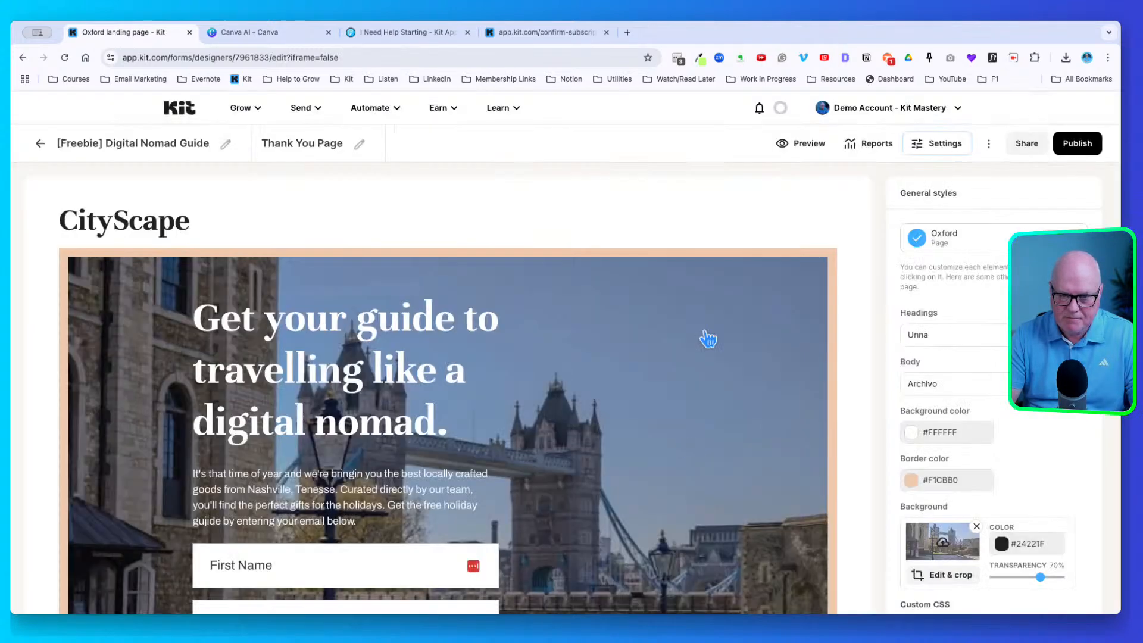
Publish the landing page, copy its share link with slug 5e1ea3c48f, and open a new tab
left_click(1074, 140)
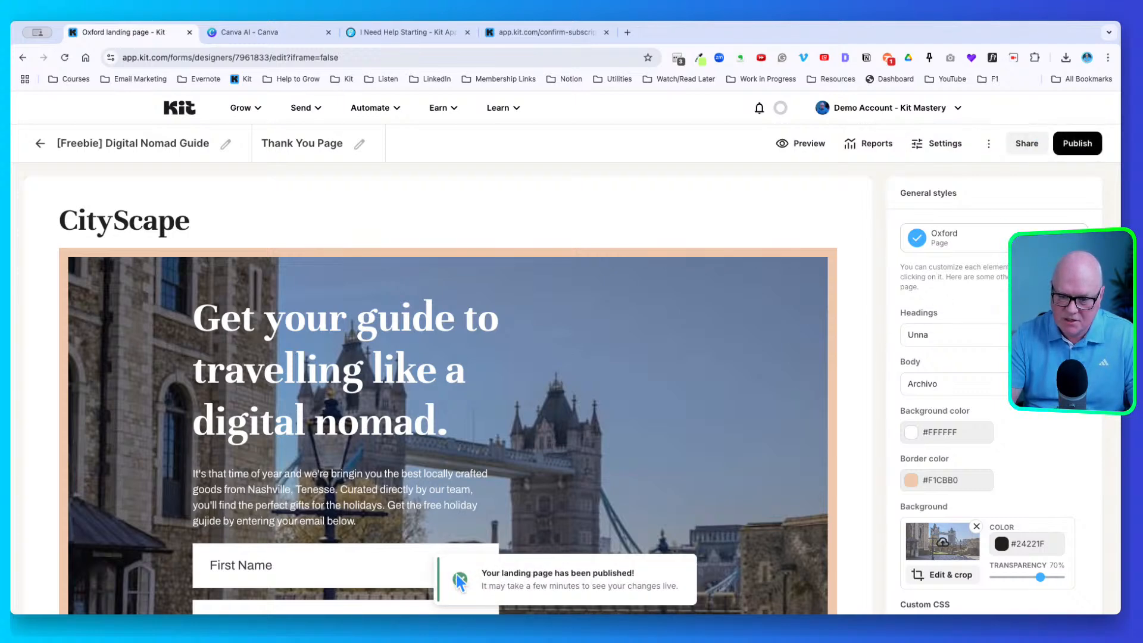
left_click(1025, 144)
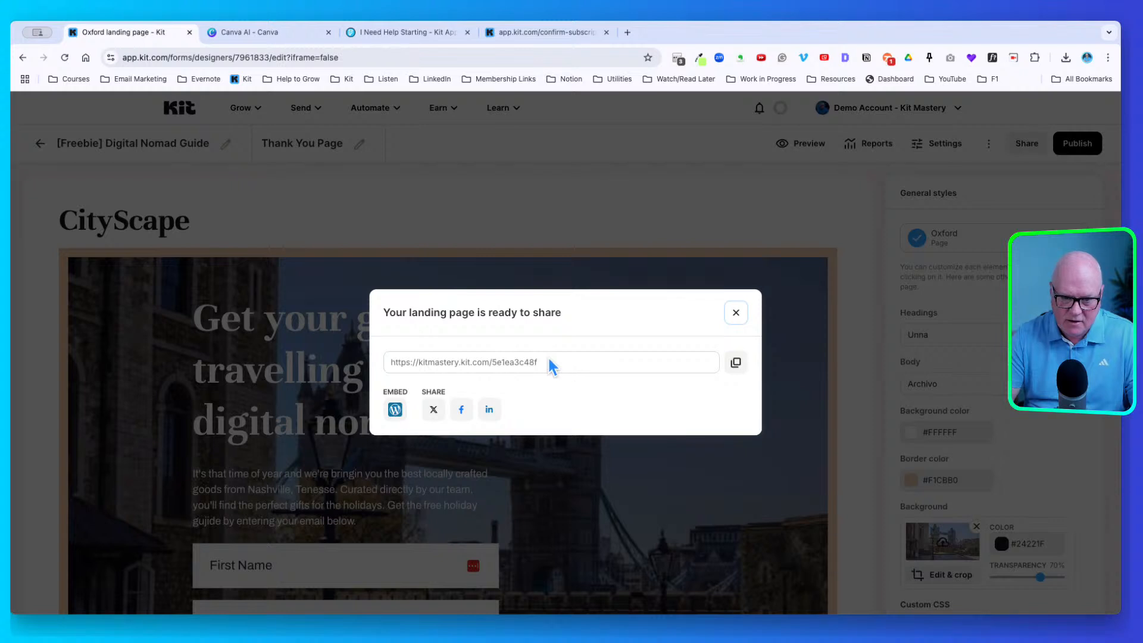
left_click_drag(496, 355, 540, 356)
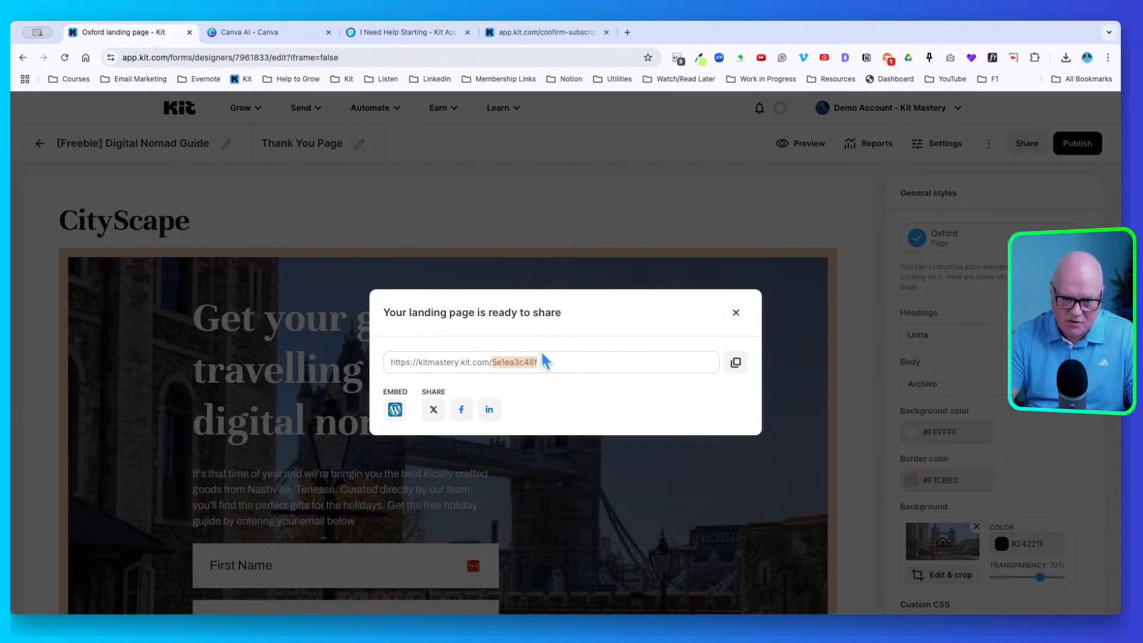
left_click(542, 355)
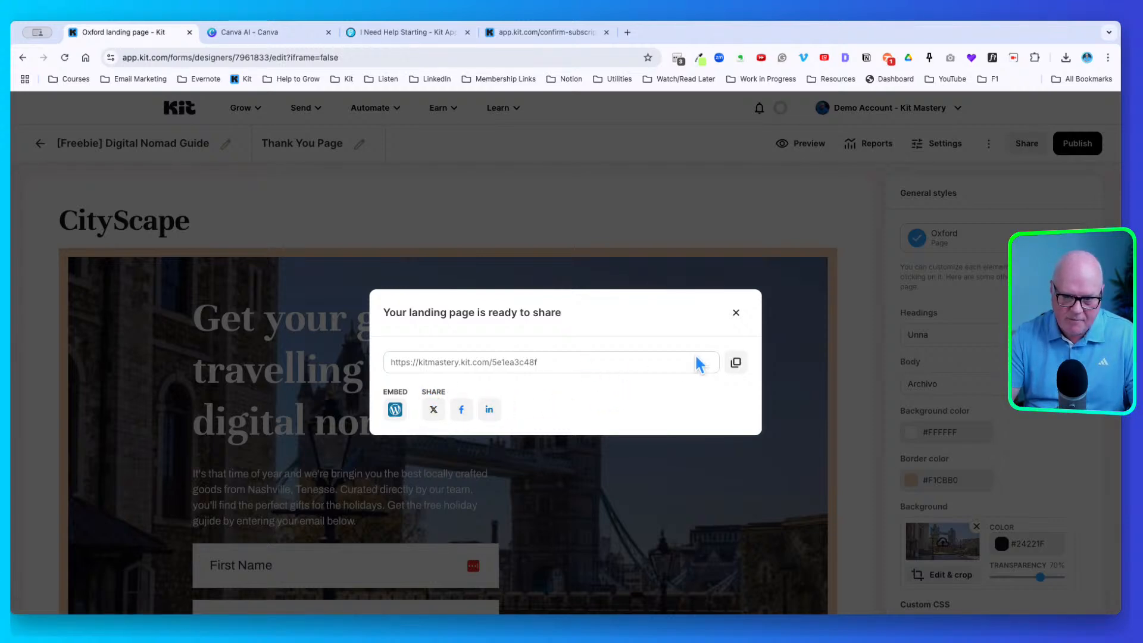
left_click(749, 357)
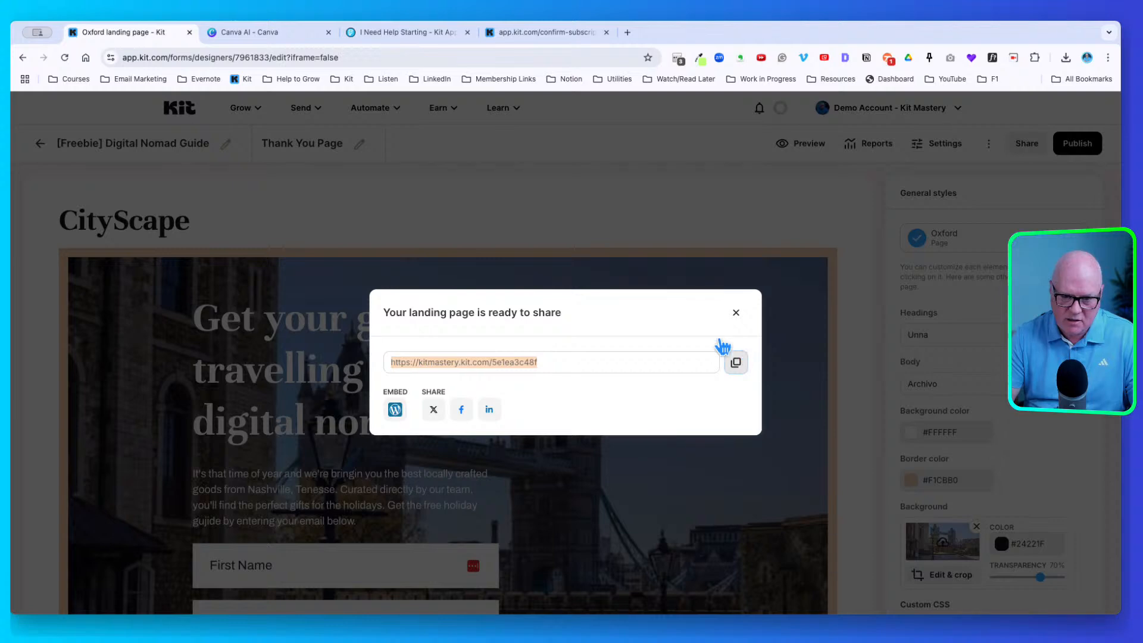
left_click(626, 32)
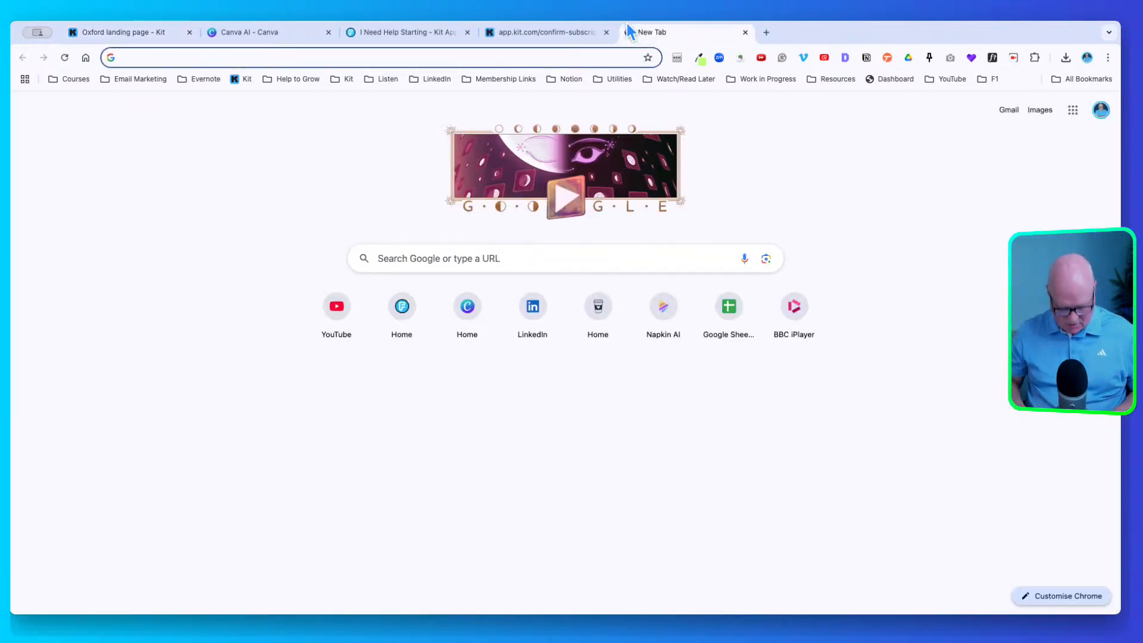
Load the copied share link to view the live landing page
key("super+v")
key("Return")
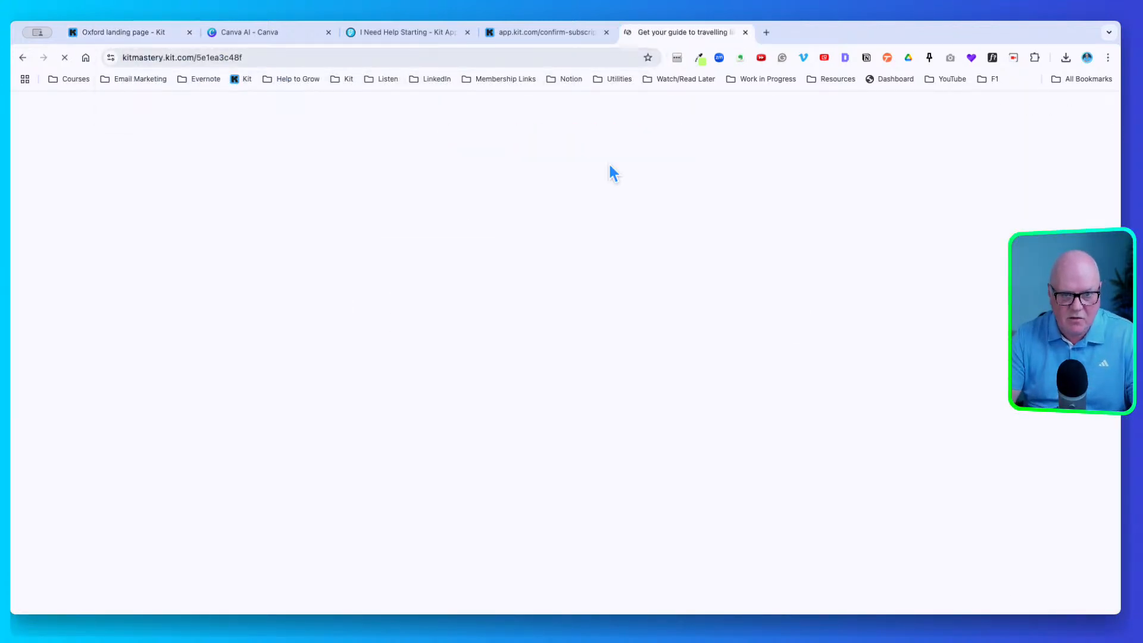
scroll(606, 178, "down", 5)
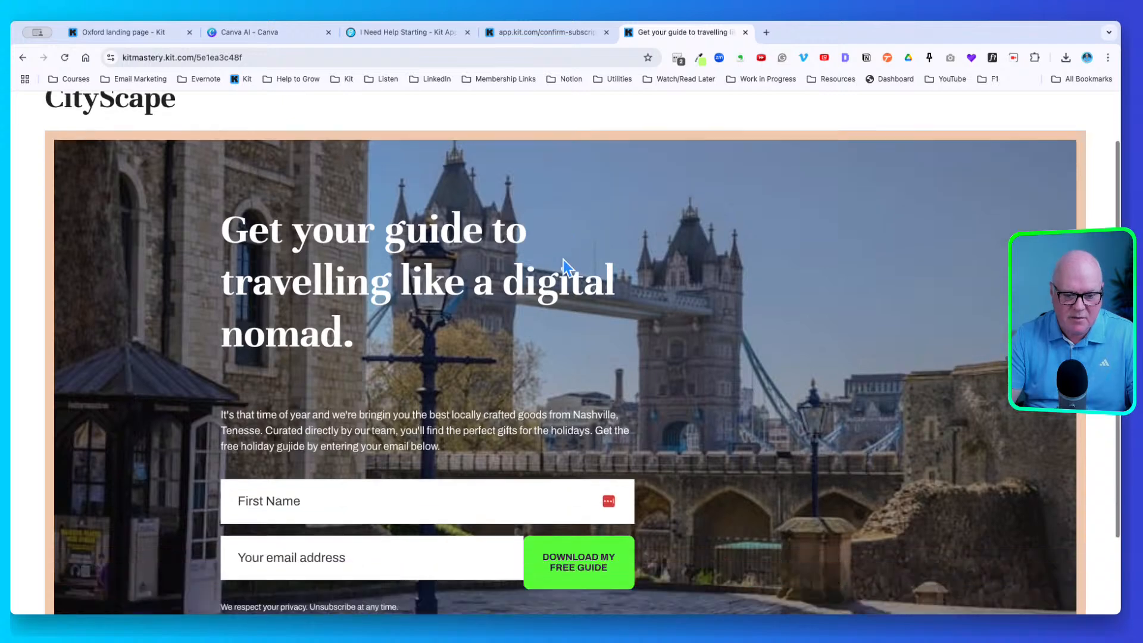
scroll(563, 259, "up", 3)
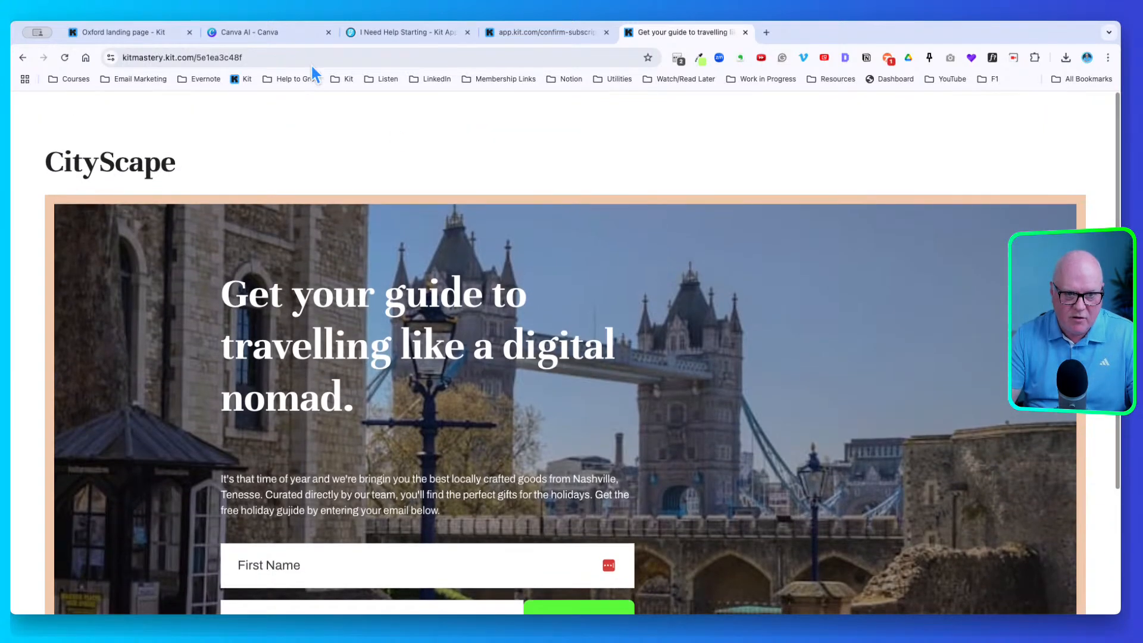
Swap the random slug for digital-nomad-guide, load it, and return to the editor tab
left_click(293, 53)
left_click(291, 53)
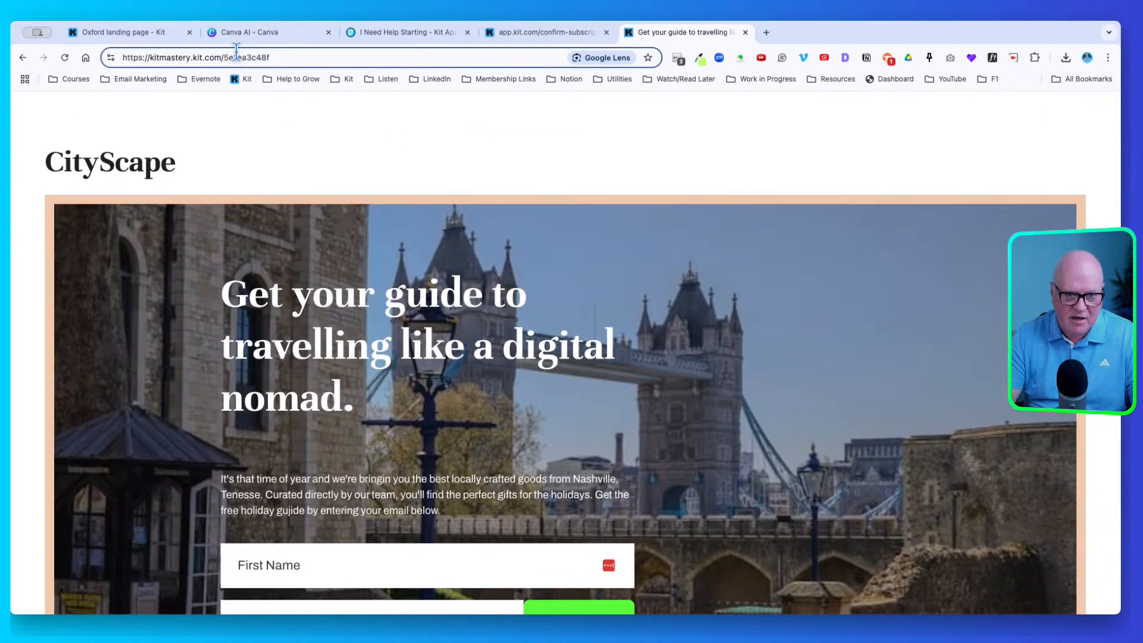
left_click_drag(227, 55, 288, 53)
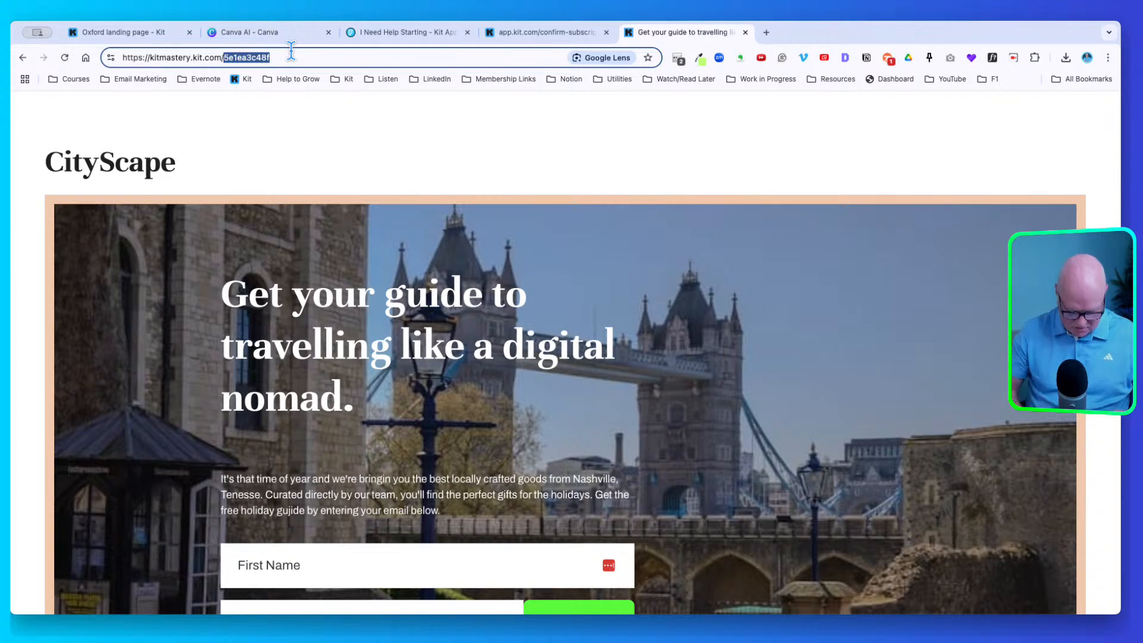
type("digita")
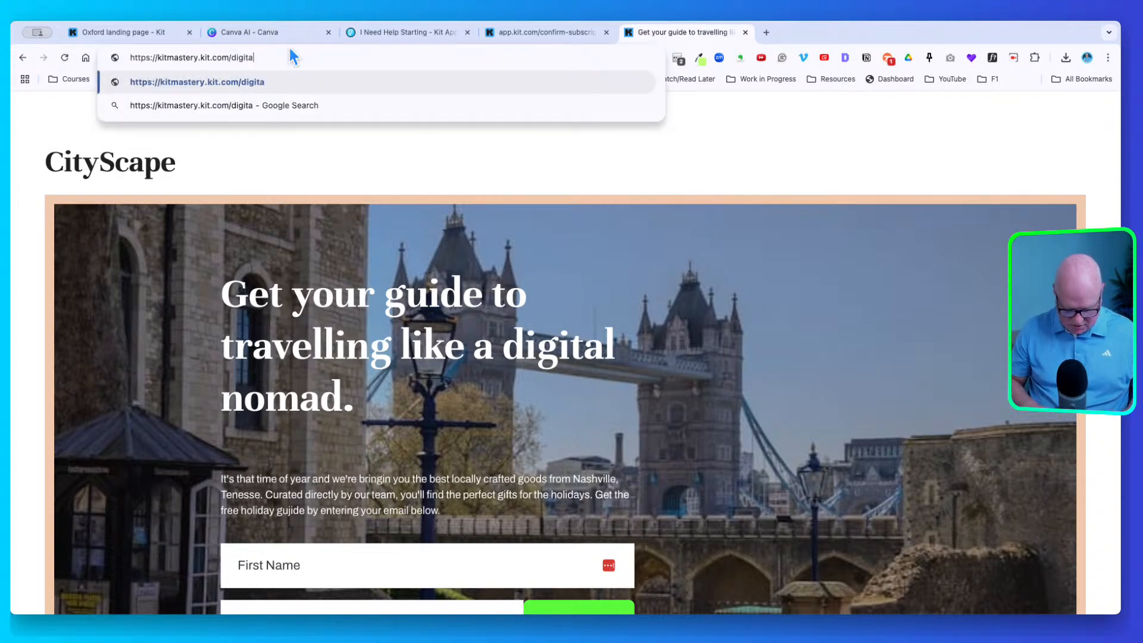
type("l-nomad")
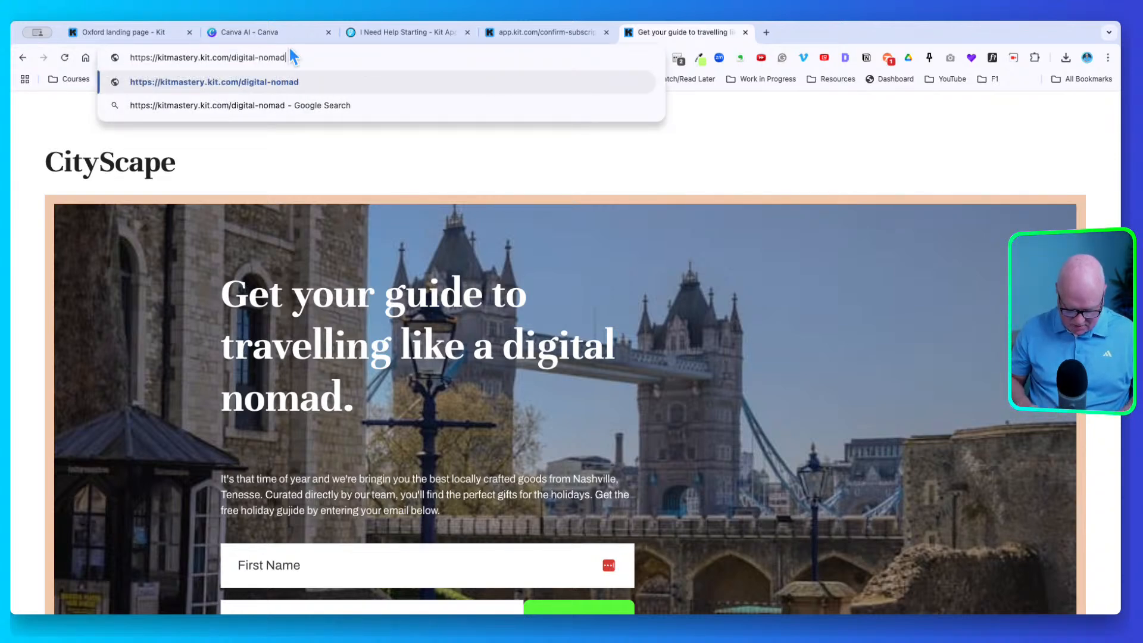
type("-guide")
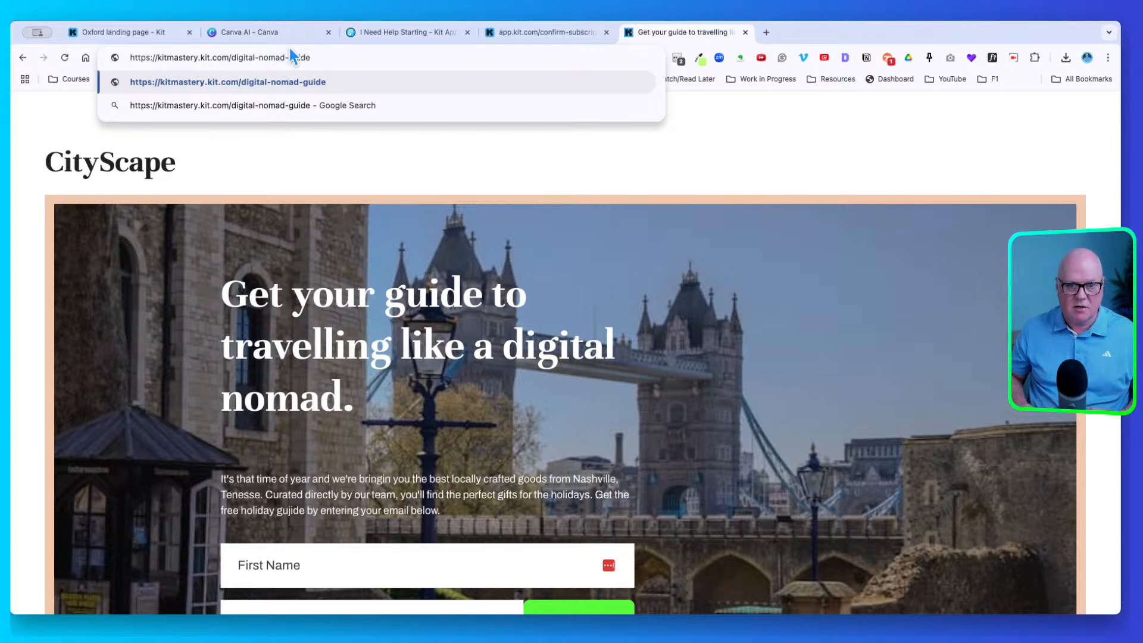
key("Return")
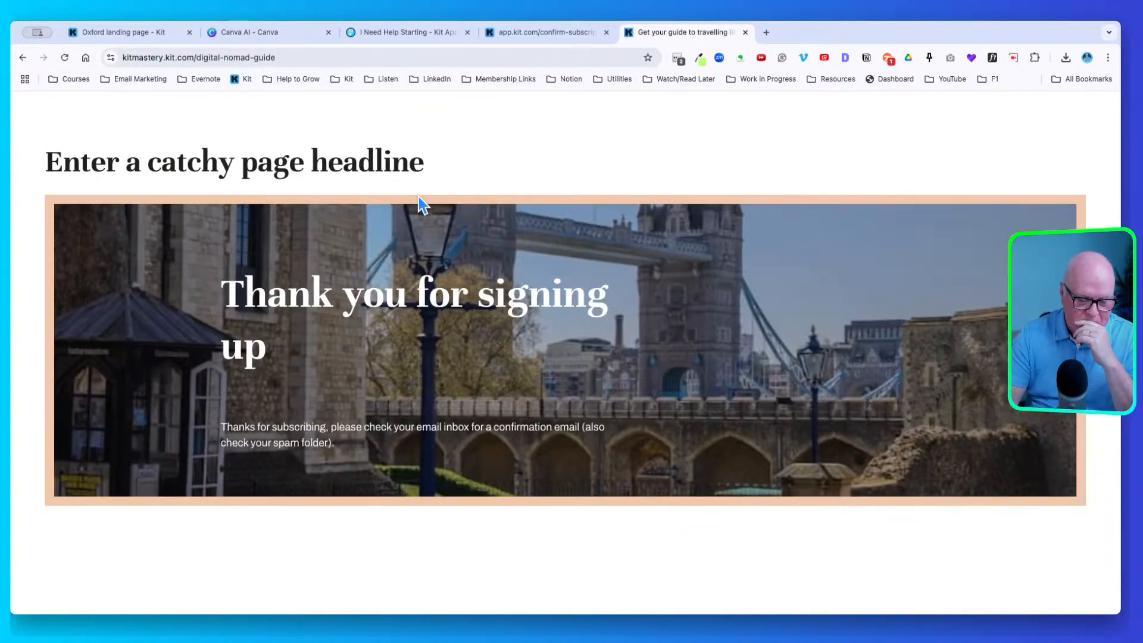
left_click(550, 30)
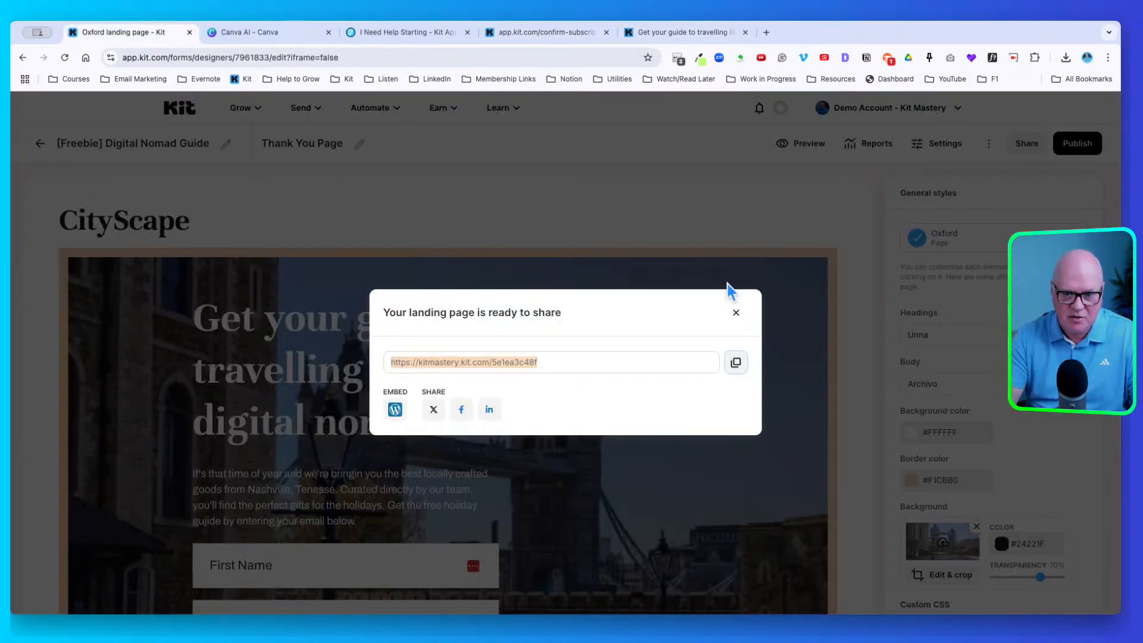
Remove the digital-nomad-guide URL from the Thank You Page settings and save
left_click(736, 311)
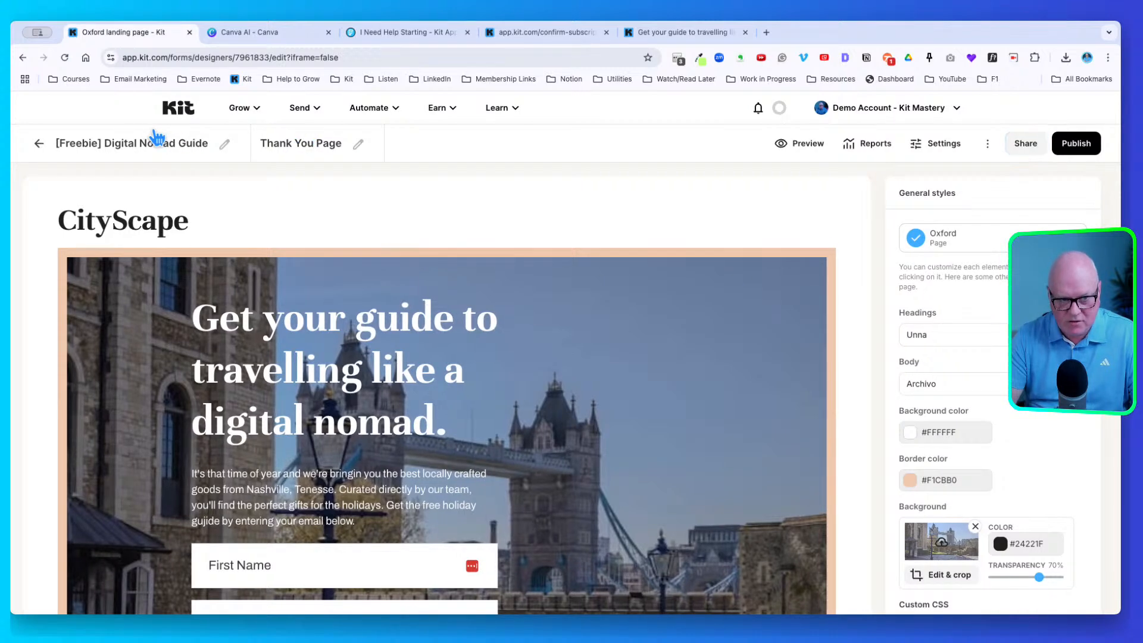
left_click(321, 144)
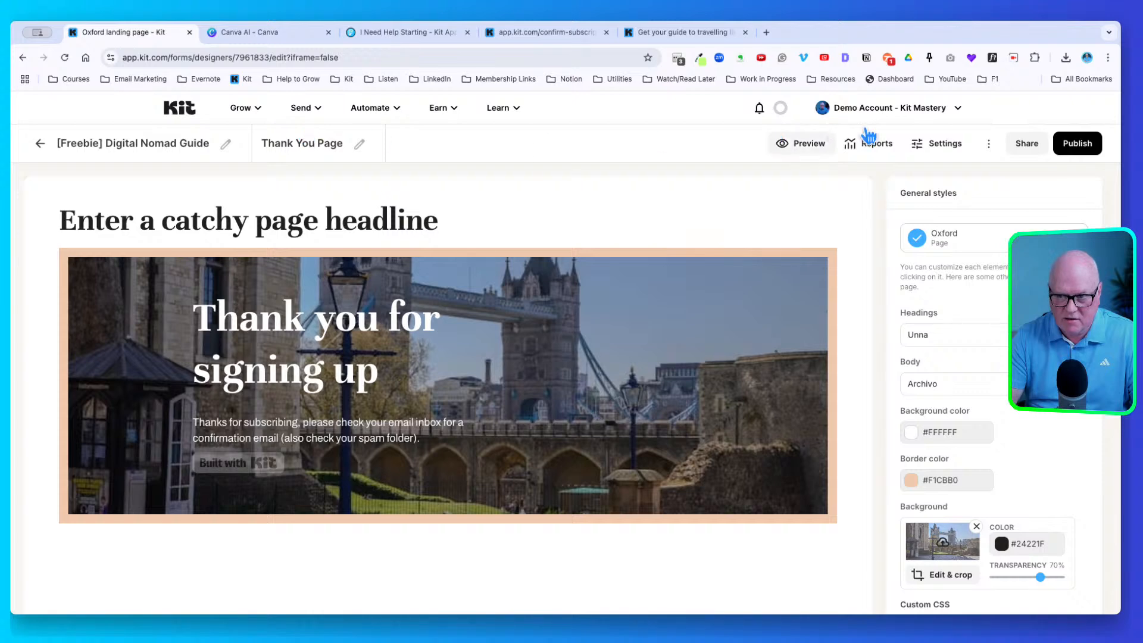
left_click(942, 143)
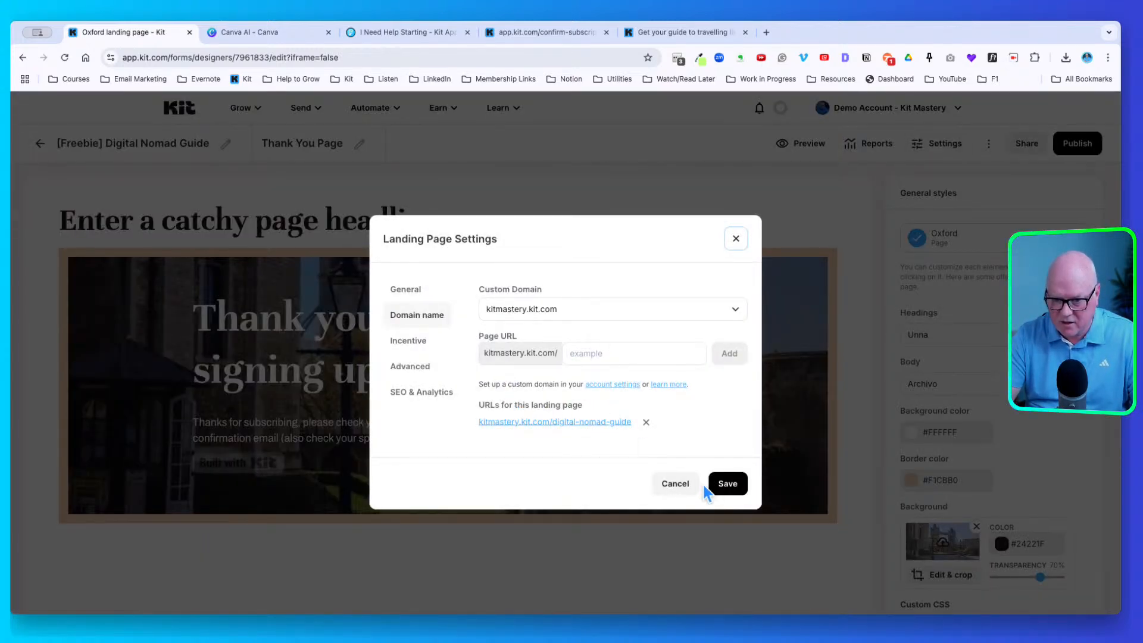
left_click(674, 483)
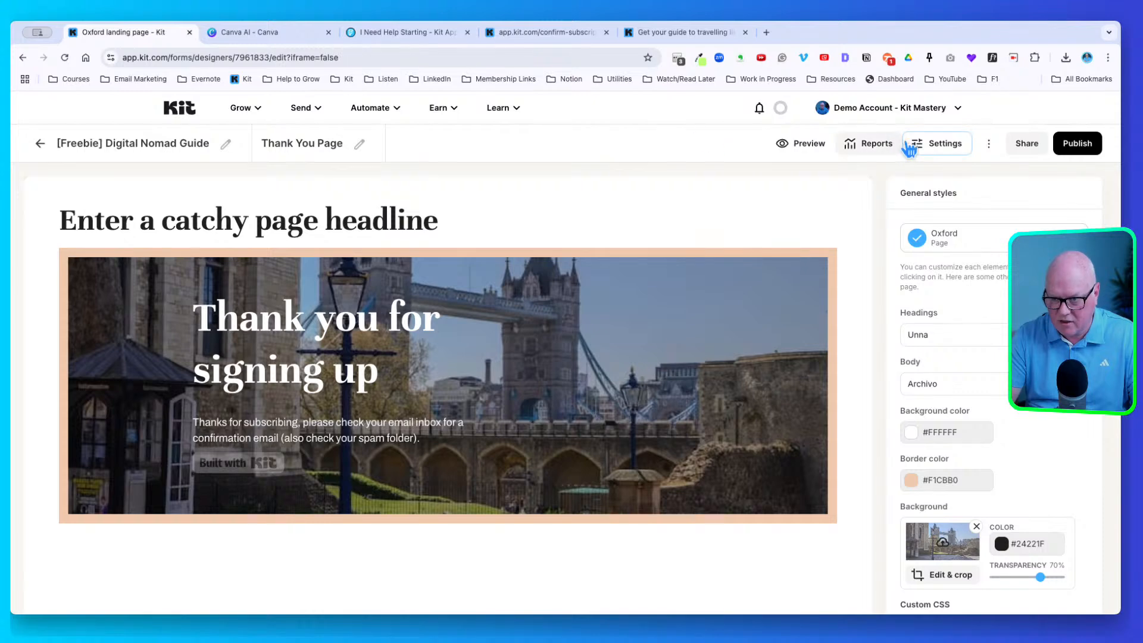
left_click(940, 143)
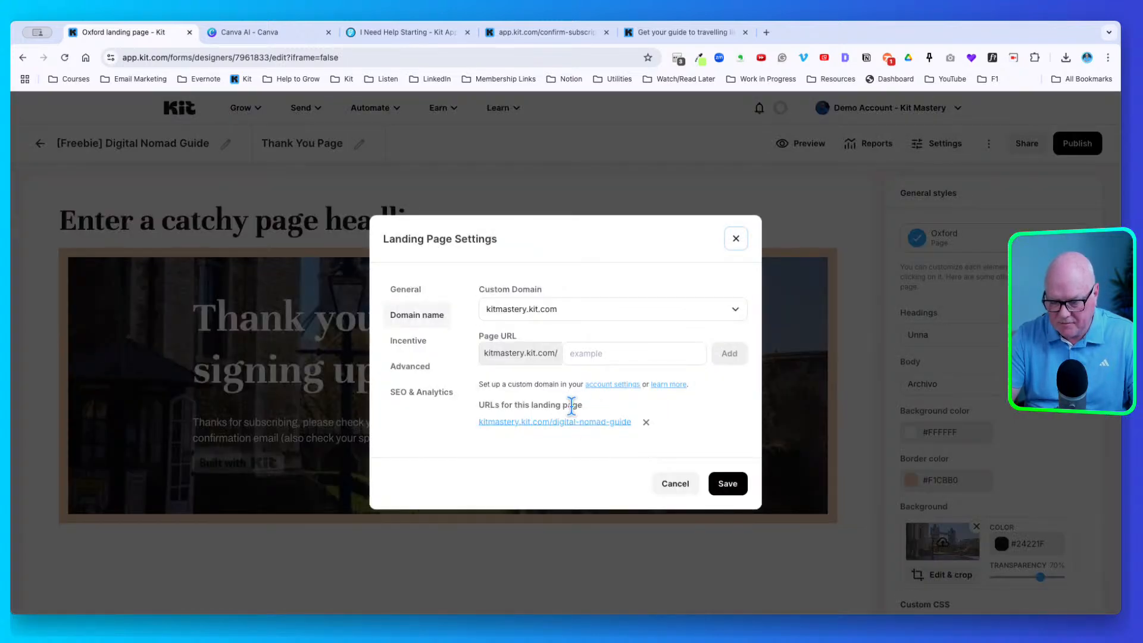
left_click(646, 421)
left_click(659, 130)
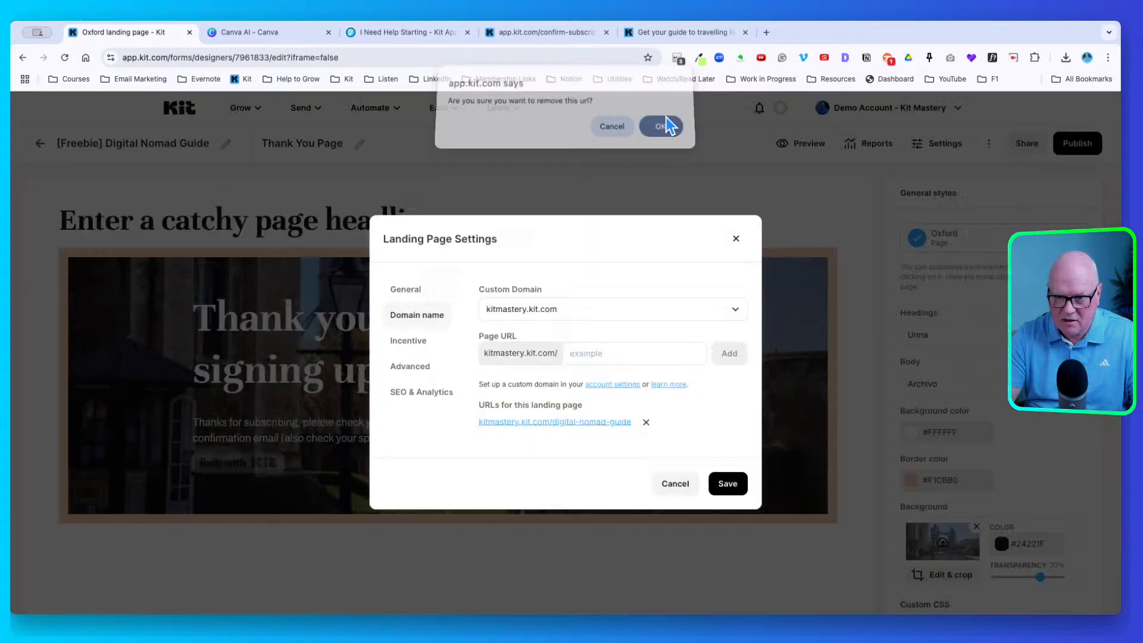
left_click(727, 463)
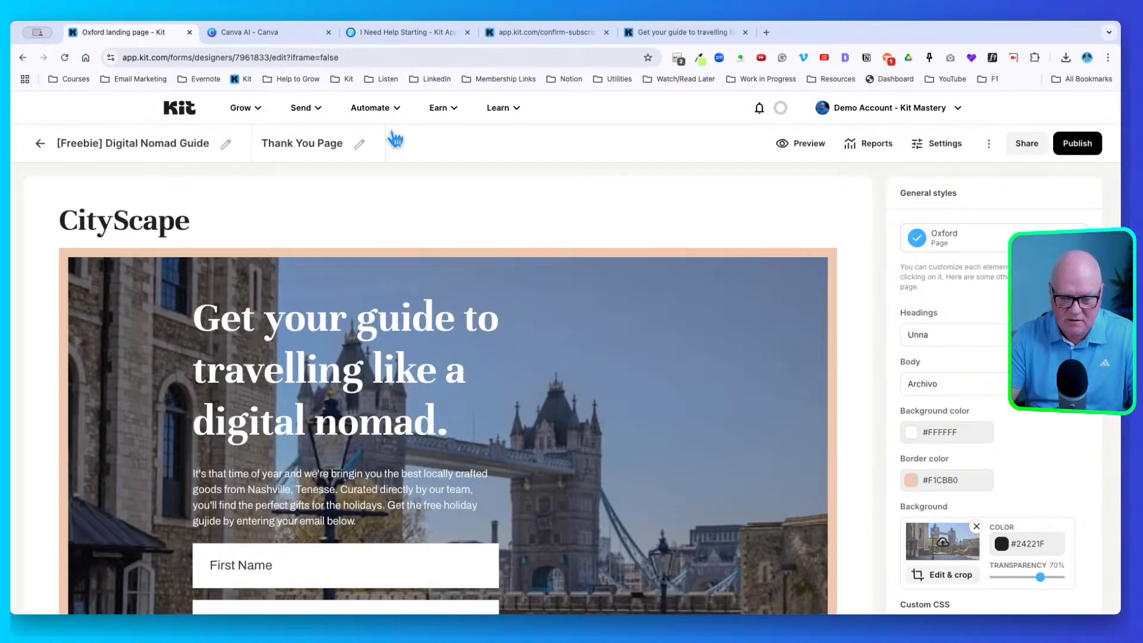
Add digital-nomad-guide as the landing page's URL and save the settings
left_click(938, 143)
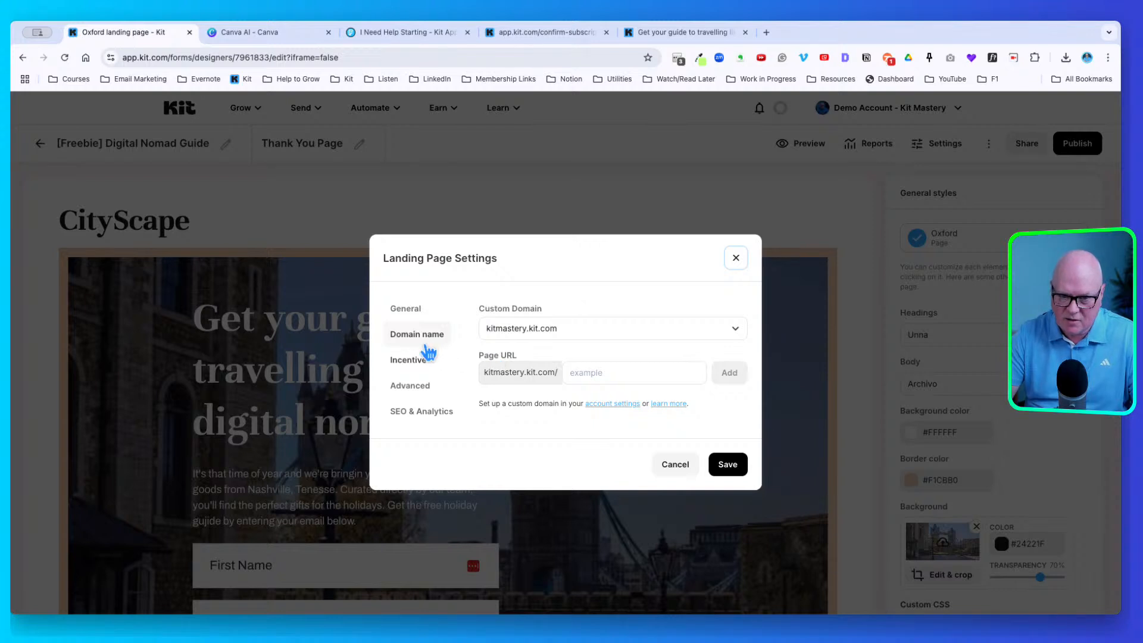
left_click(587, 364)
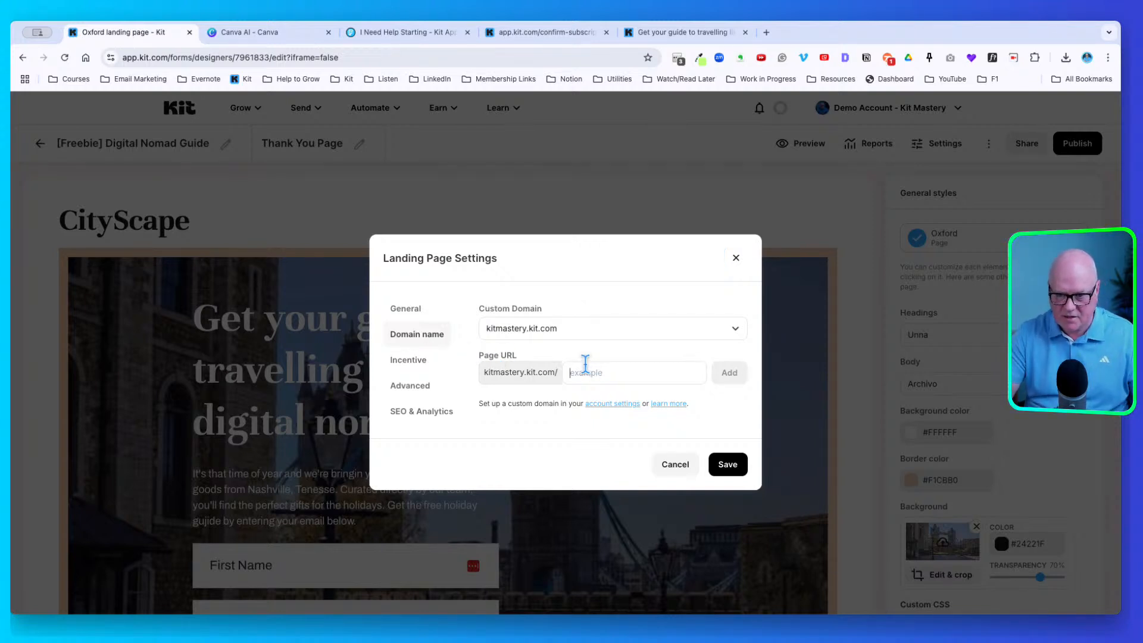
type("digital")
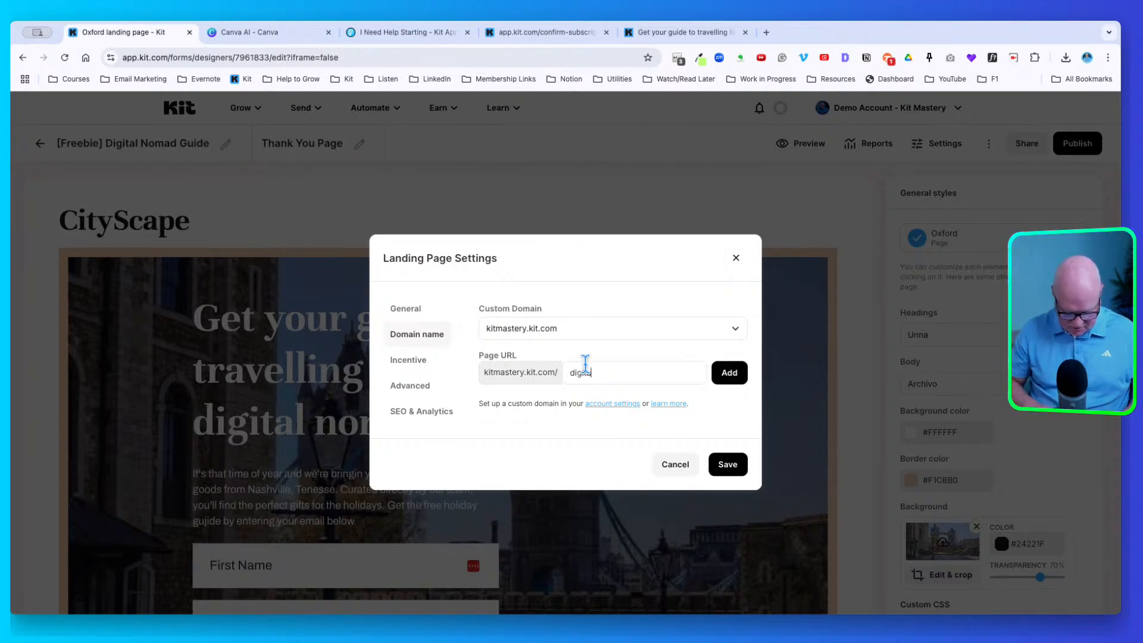
type("-nomad")
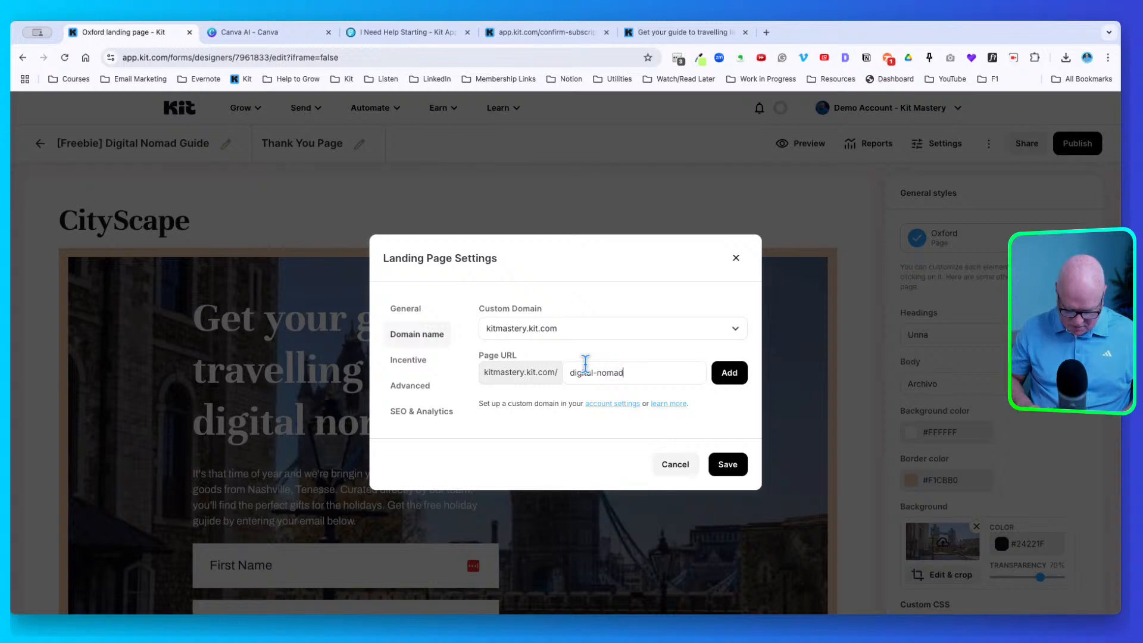
type("-guide")
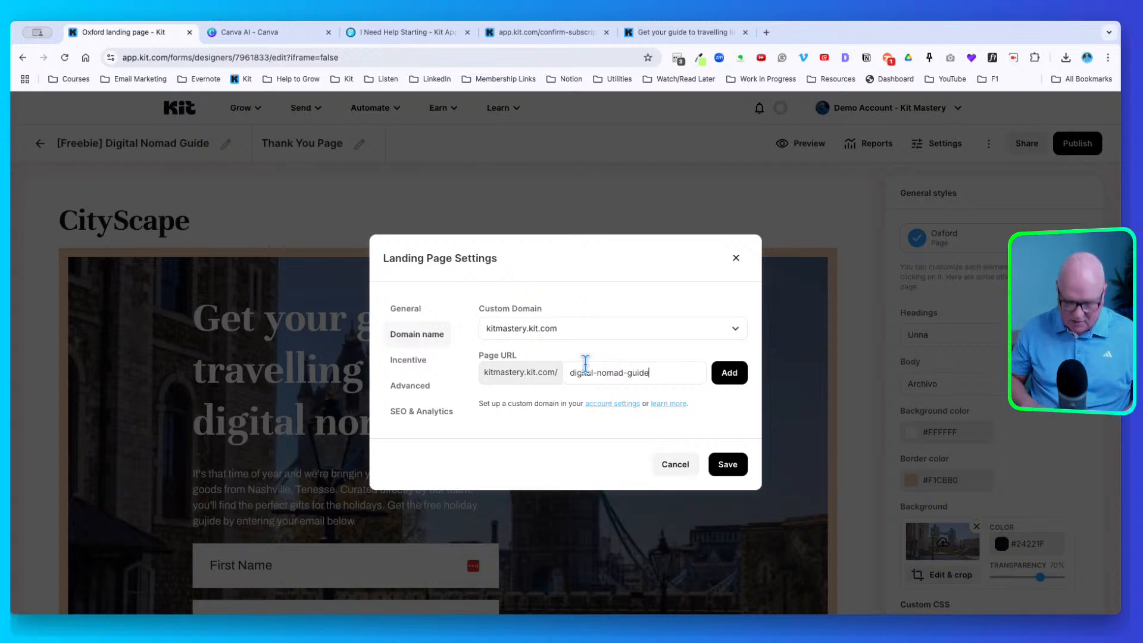
left_click(729, 373)
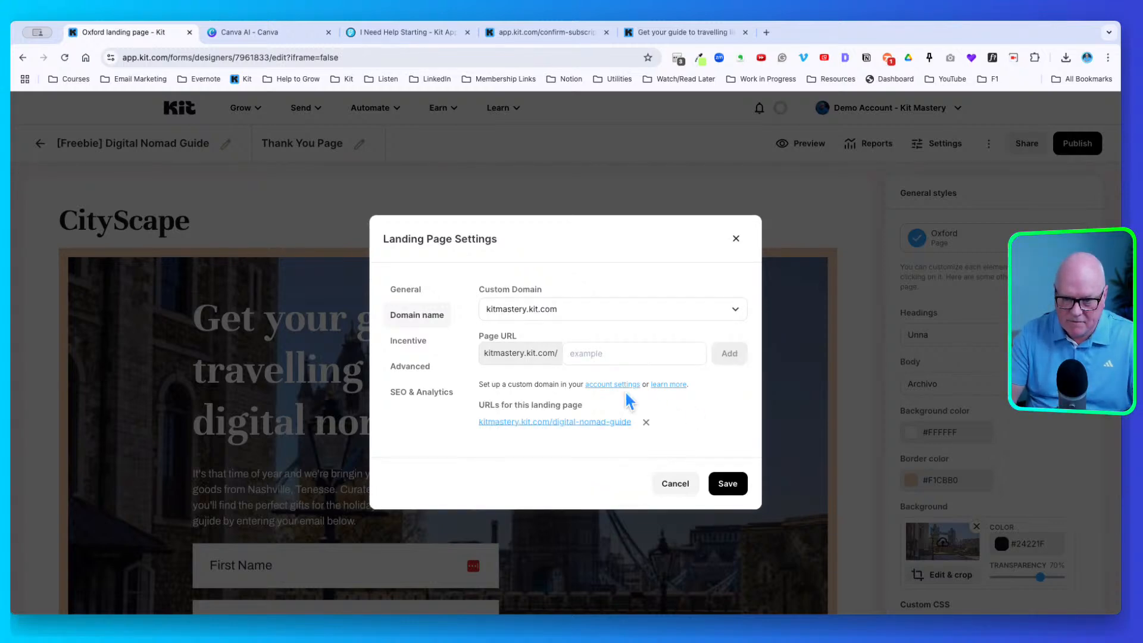
left_click(727, 482)
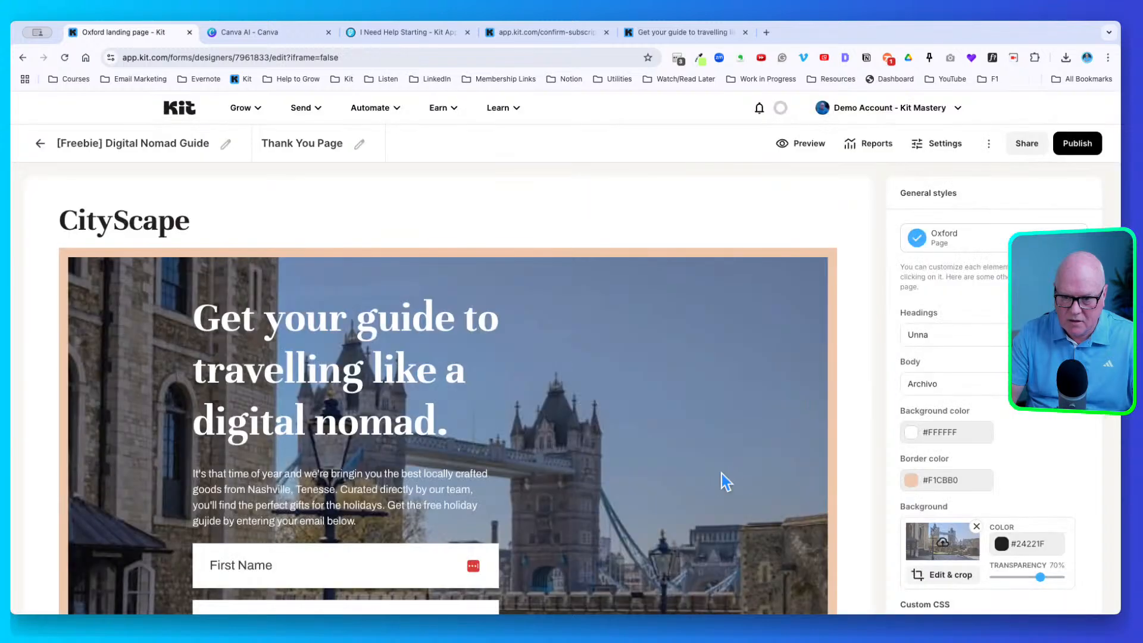
Reload the live tab at kitmastery.kit.com/digital-nomad-guide and copy that page address
left_click(683, 25)
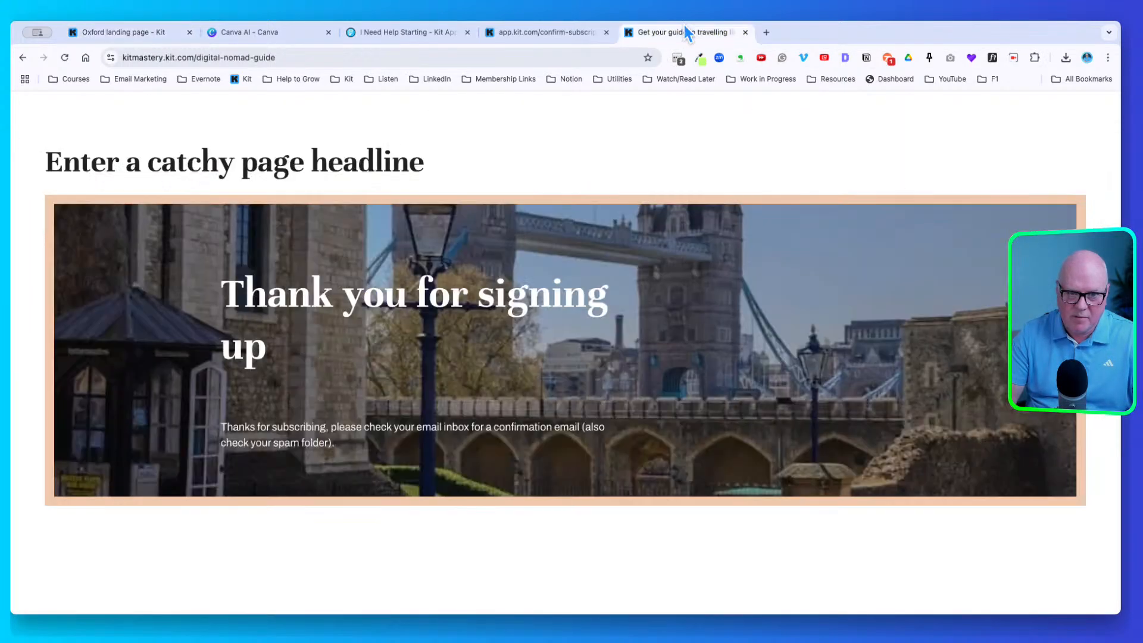
left_click(64, 57)
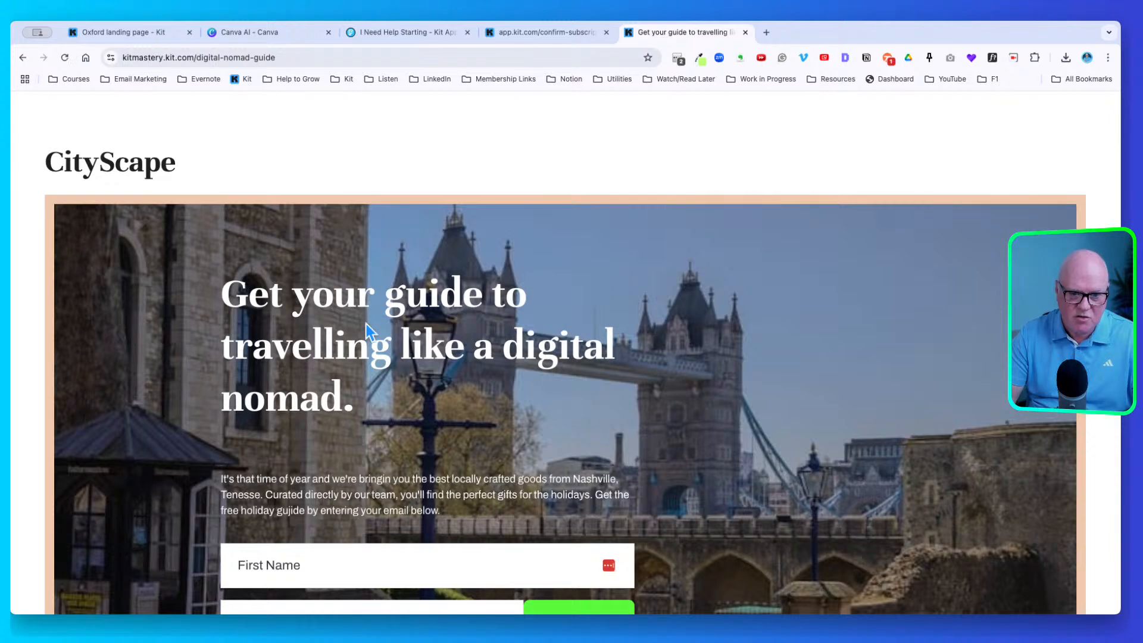
scroll(366, 324, "down", 5)
scroll(369, 333, "up", 5)
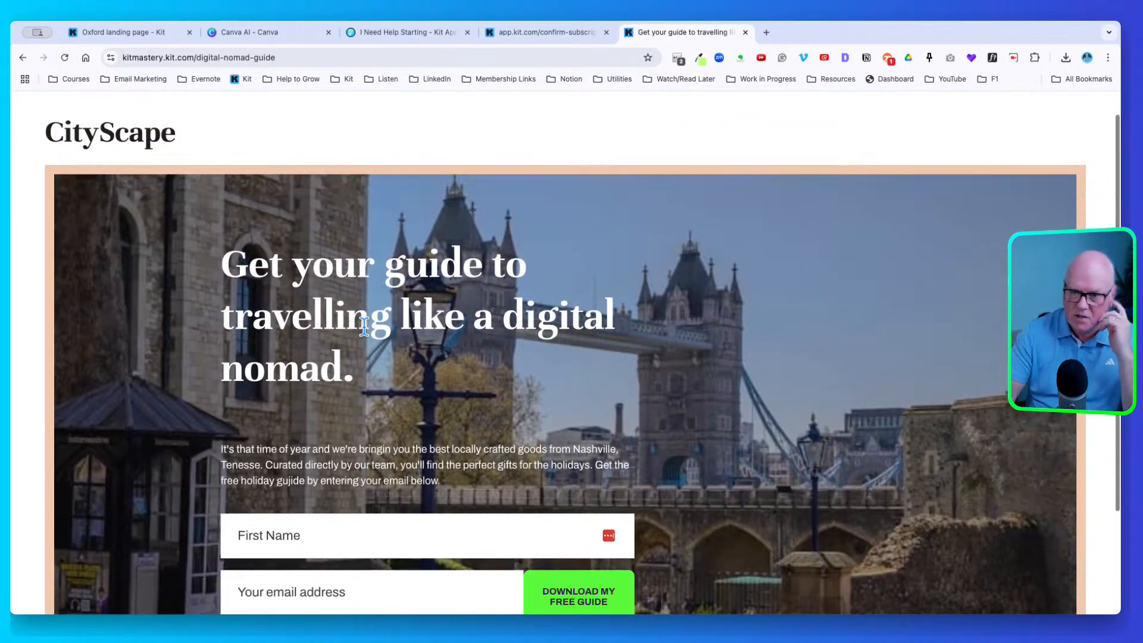
left_click(313, 55)
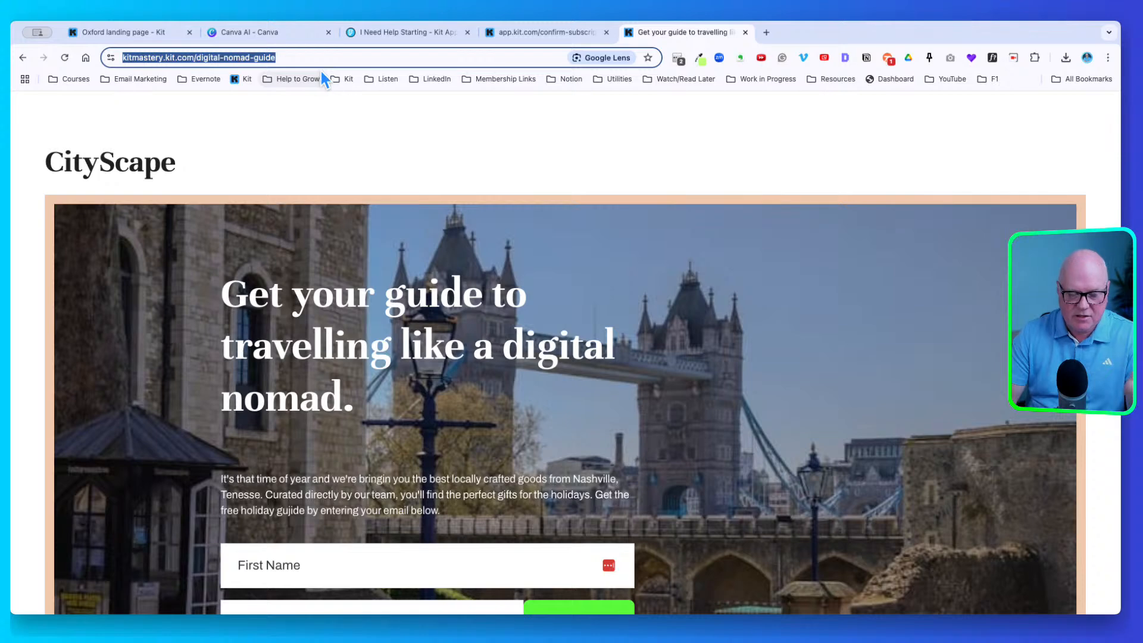
right_click(230, 52)
left_click(268, 156)
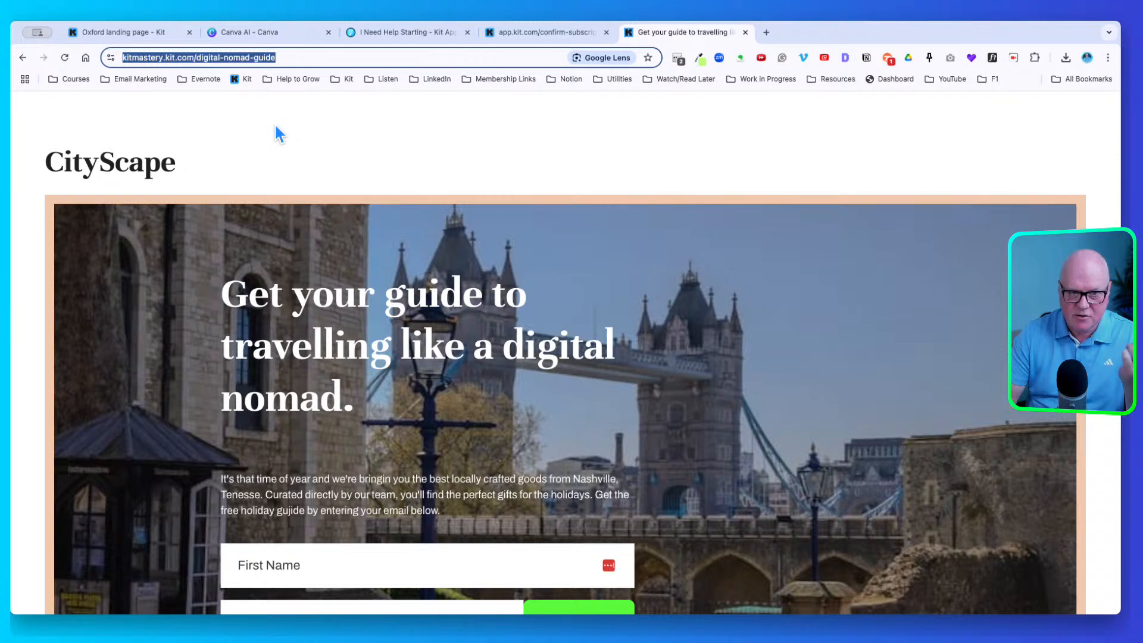
scroll(275, 126, "down", 3)
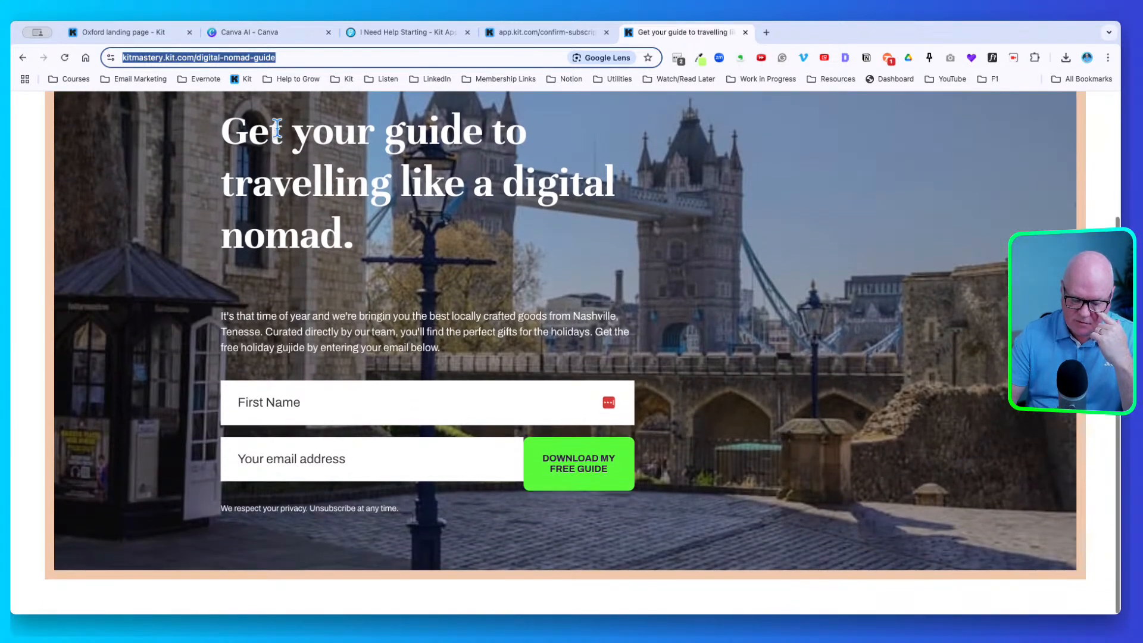
scroll(277, 128, "up", 3)
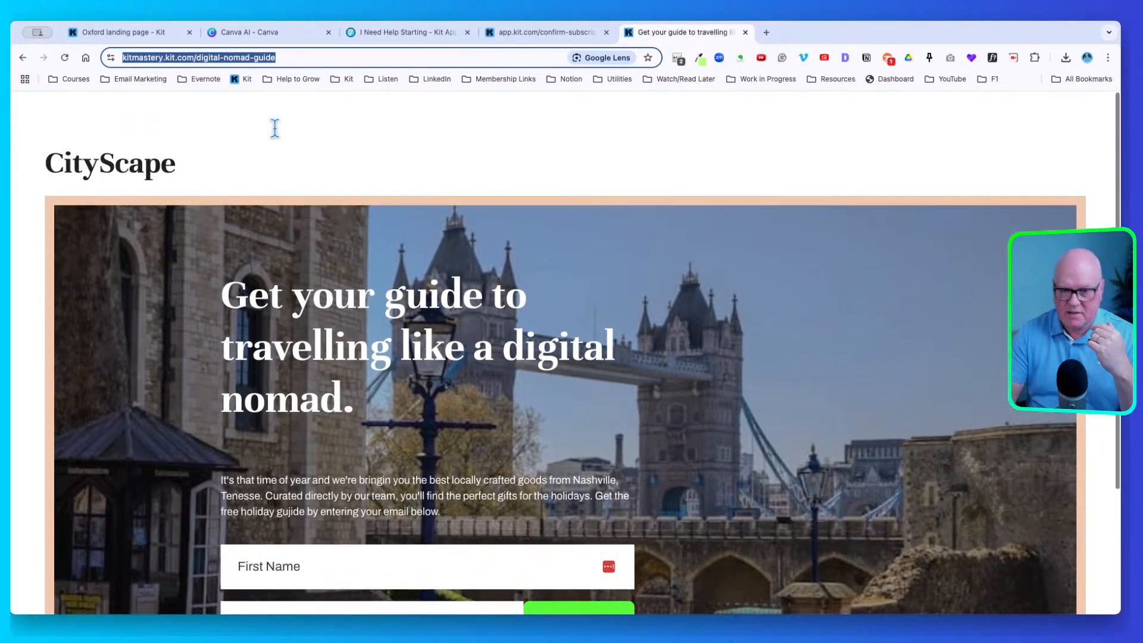
scroll(301, 144, "down", 2)
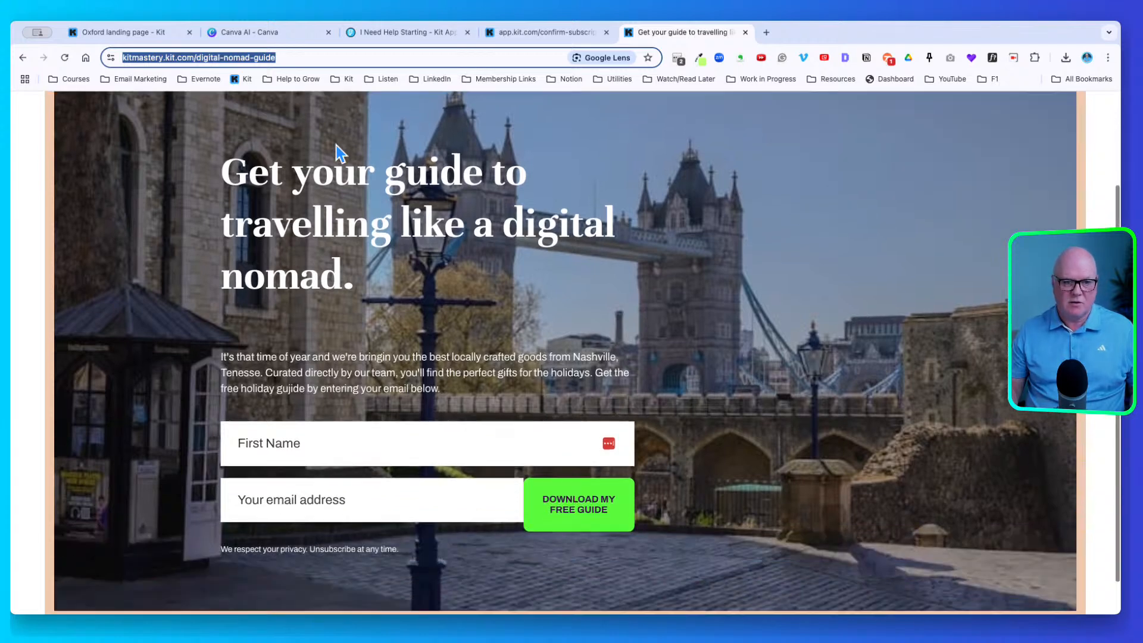
Enter a test first name and e-mail address, then submit with Download My Free Guide
left_click(267, 439)
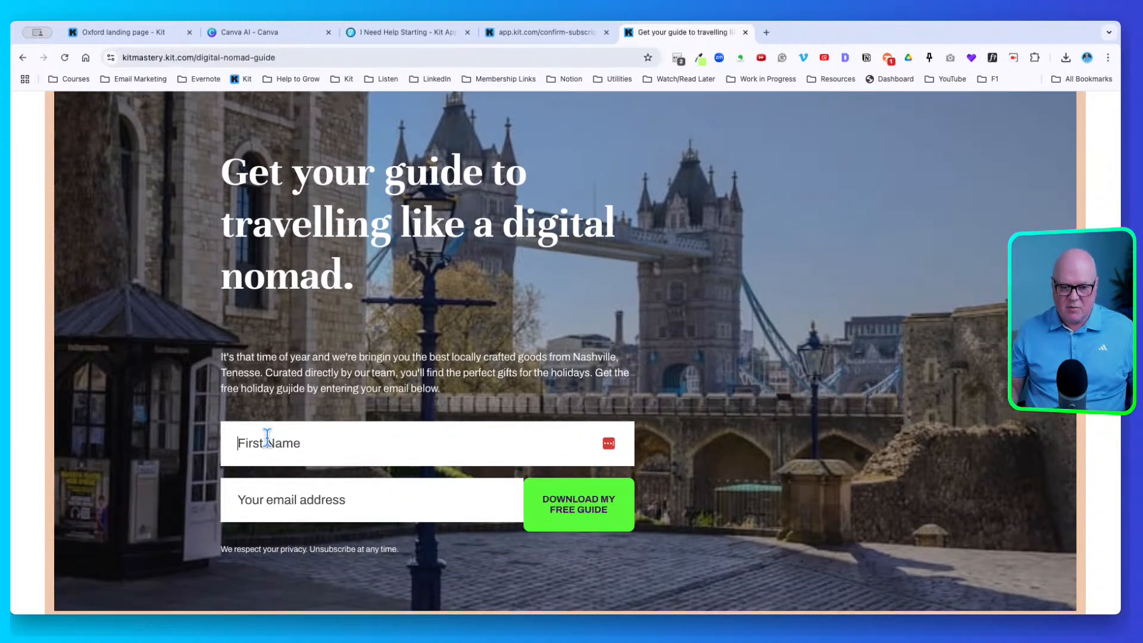
type("John")
key("Tab")
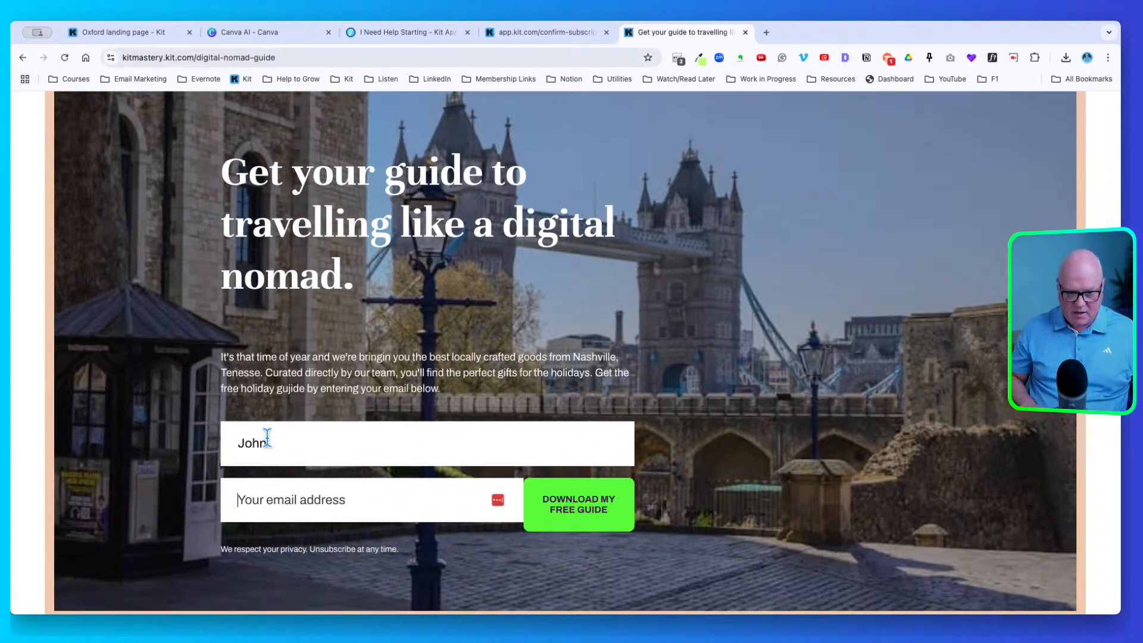
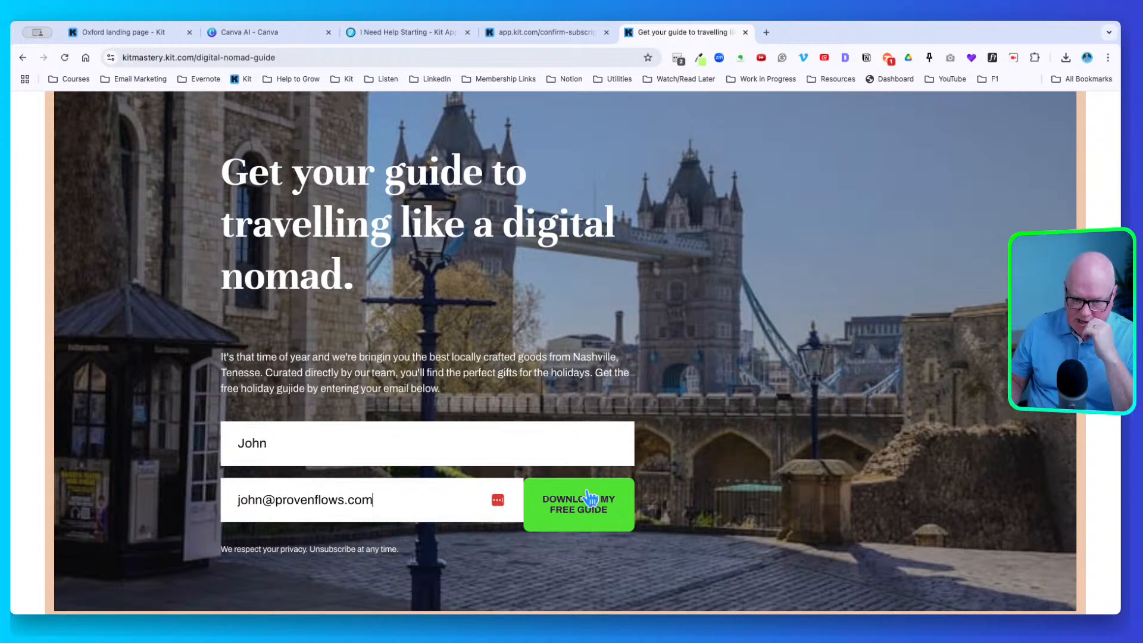
scroll(589, 497, "up", 3)
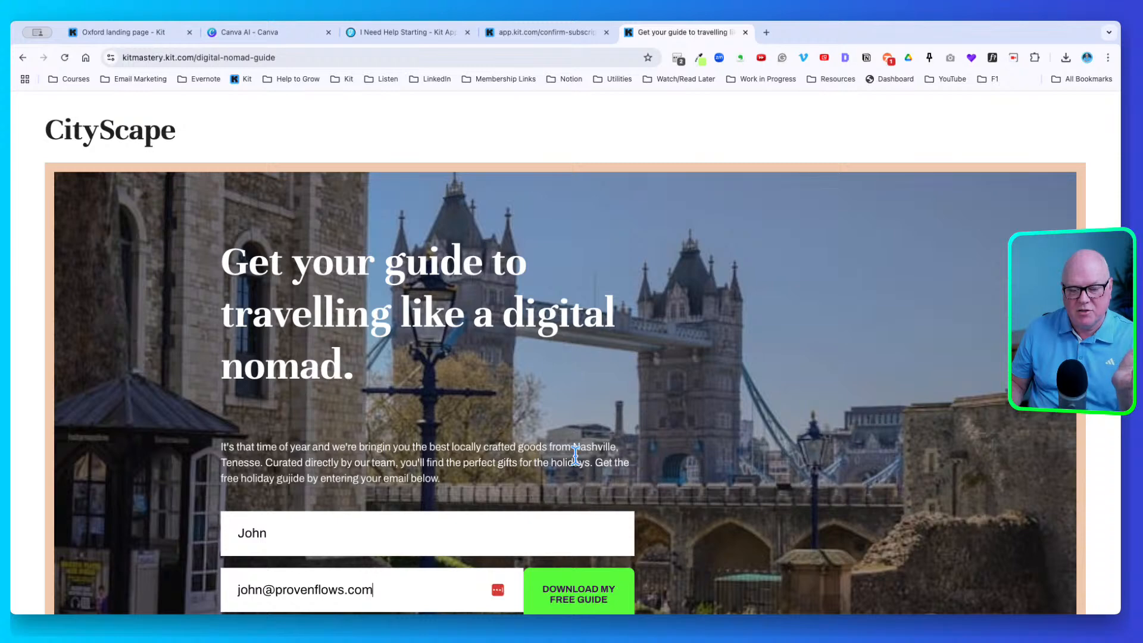
scroll(574, 444, "down", 4)
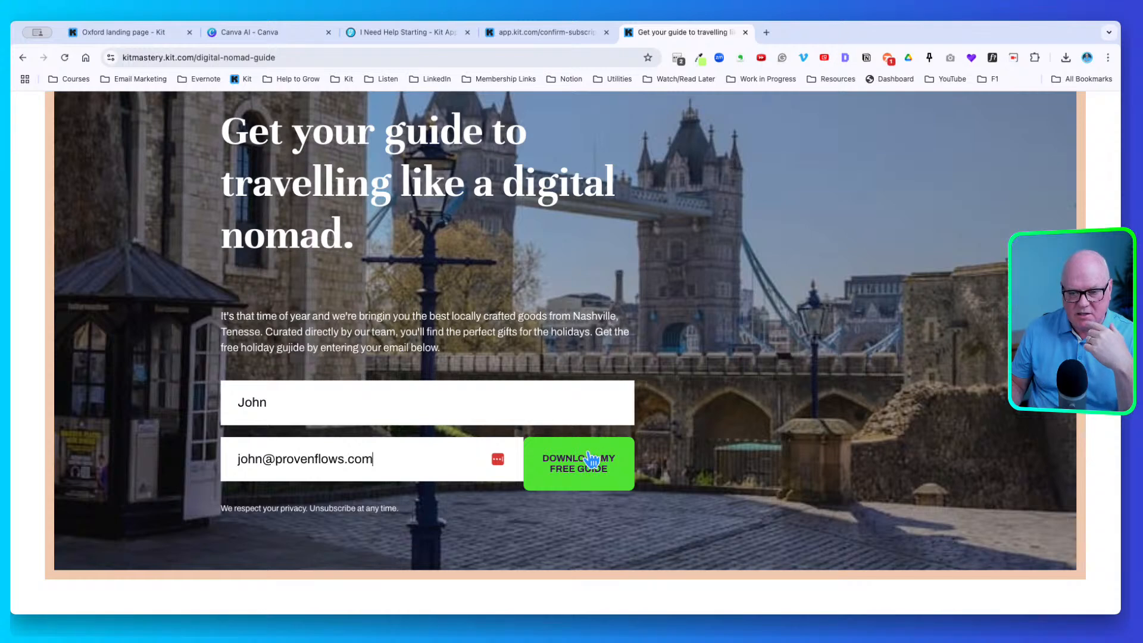
left_click(590, 461)
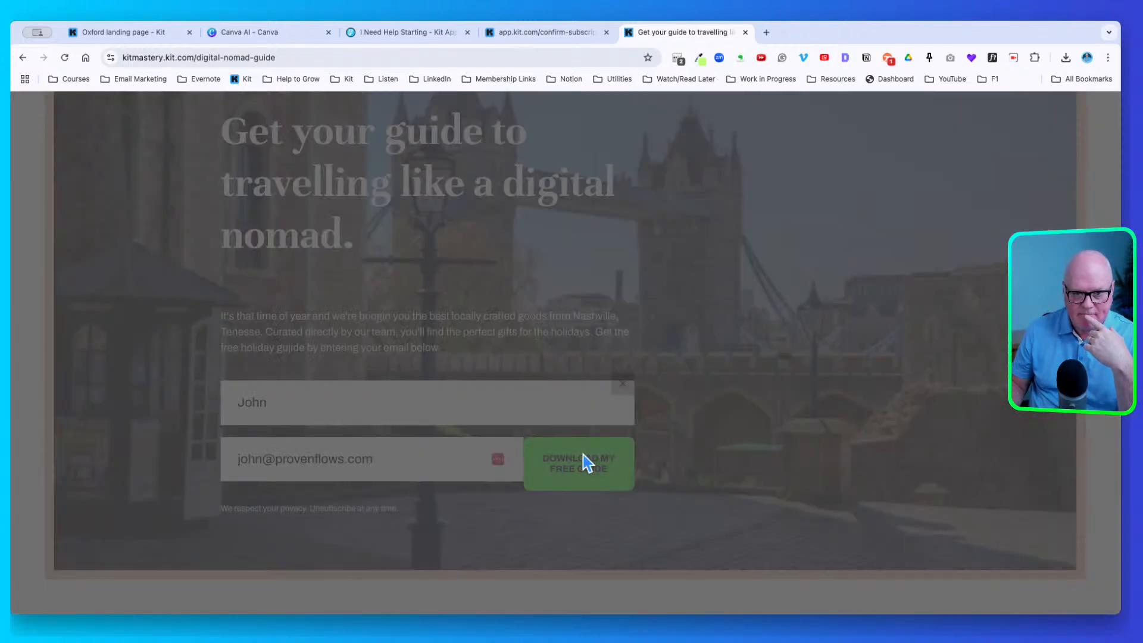
Dismiss the signup overlay and move the Mail message aside to reveal Kit's 'Subscription confirmed!' tab
left_click(630, 378)
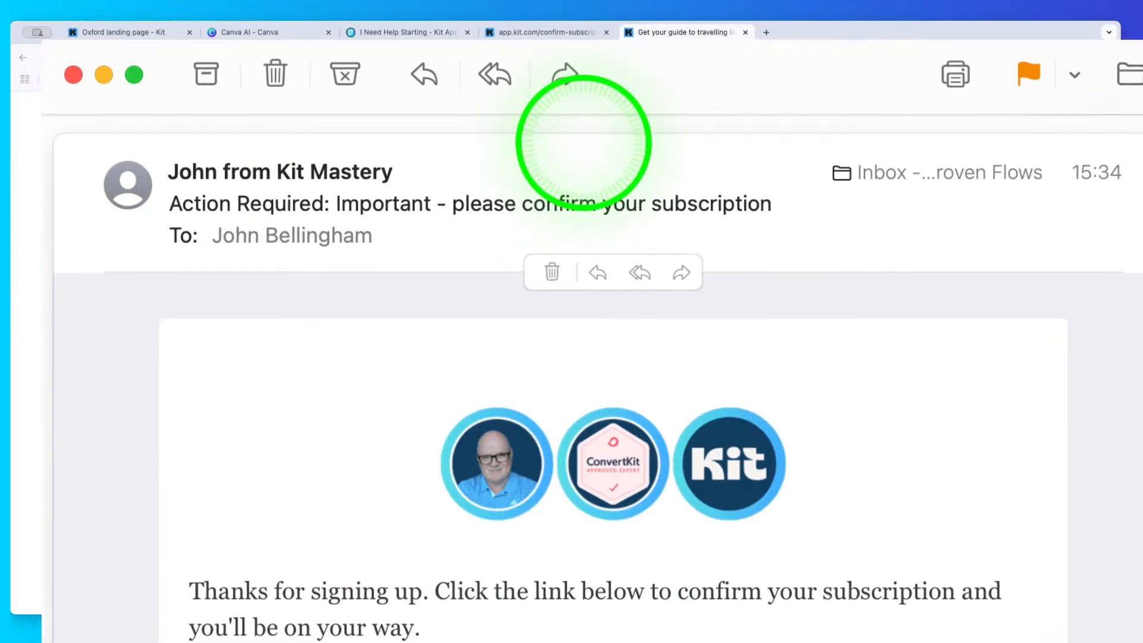
left_click_drag(584, 143, 499, 46)
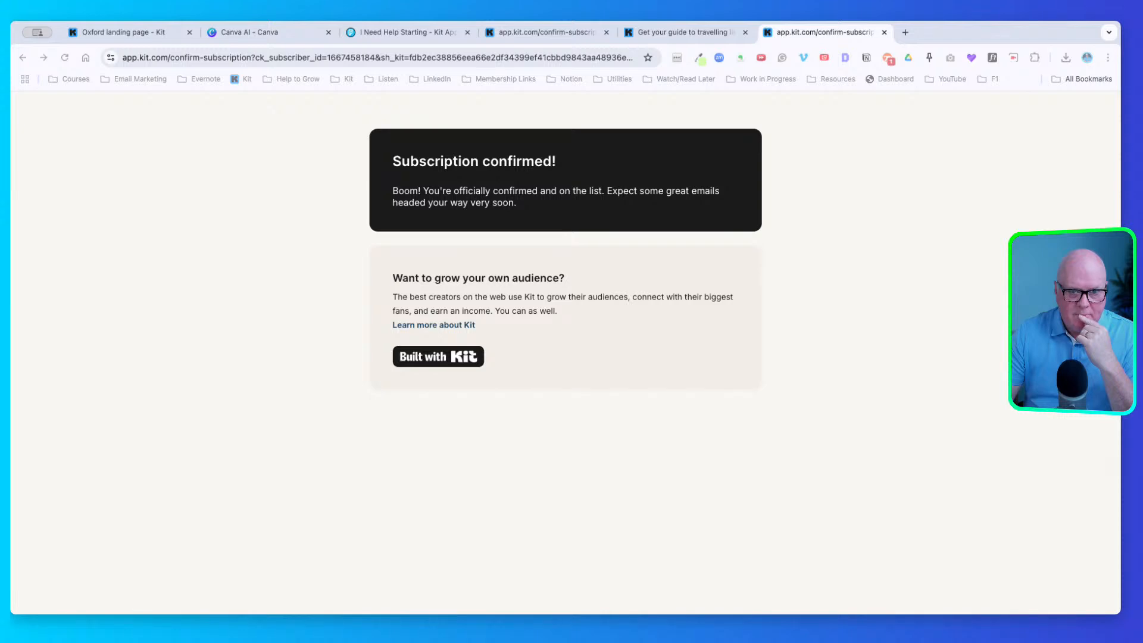
Republish the Oxford landing page and copy its kitmastery.kit.com/digital-nomad-guide share link
left_click(134, 33)
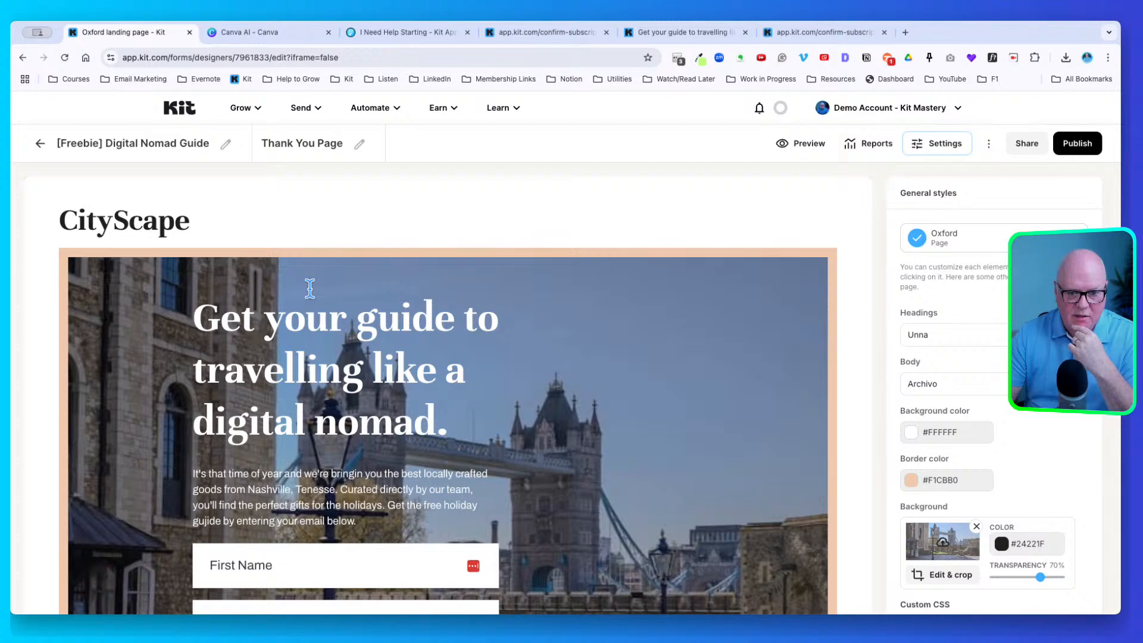
left_click(1079, 143)
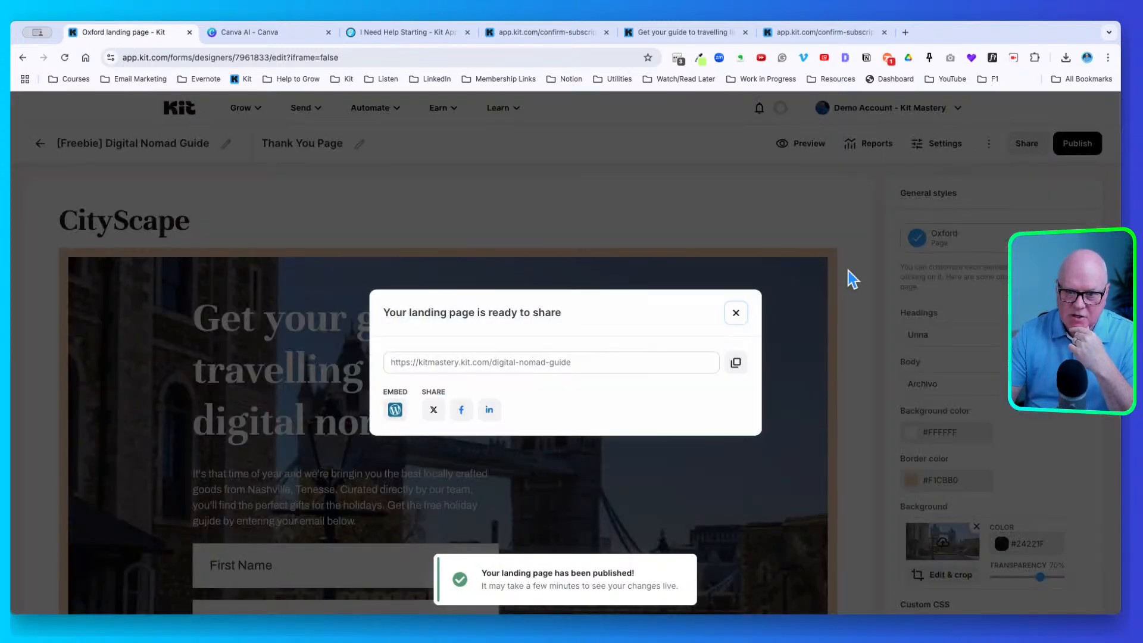
left_click(739, 362)
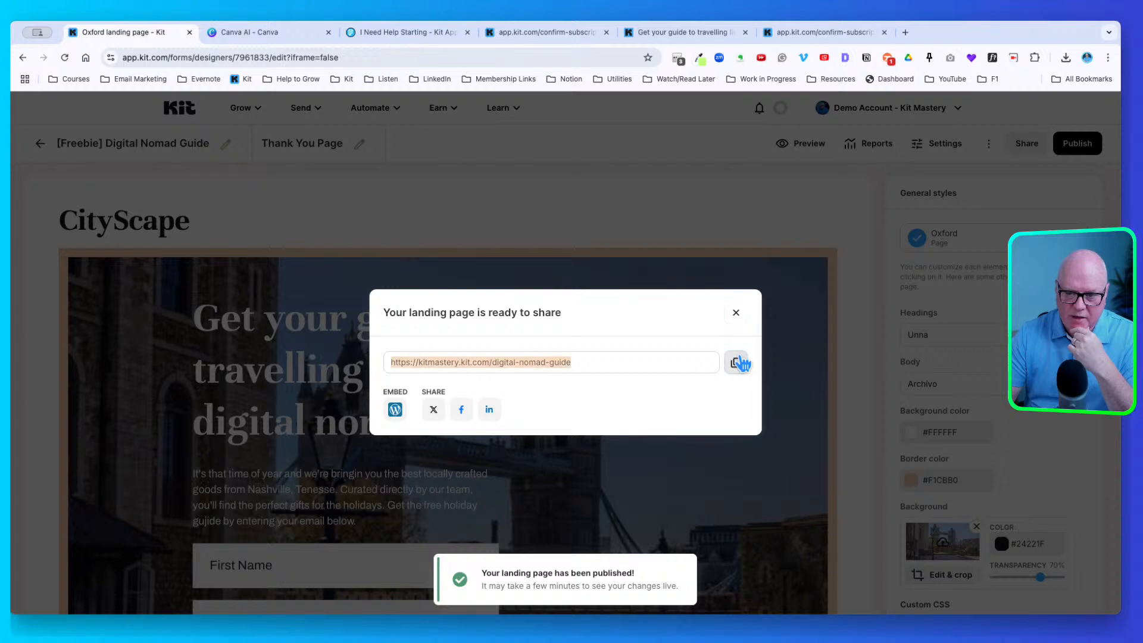